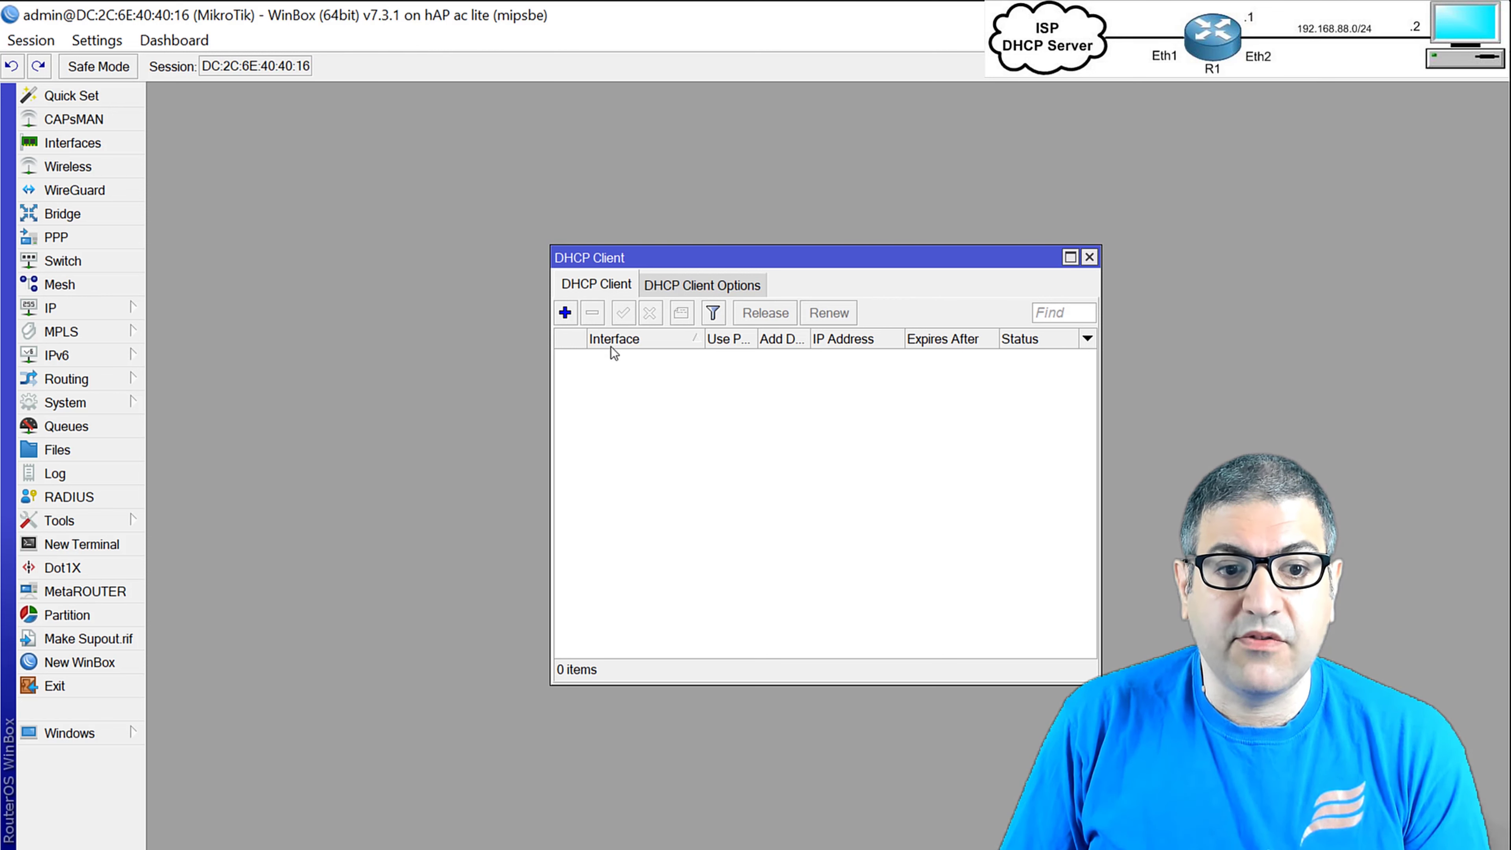
Draft a new DHCP client on ether1, keeping Use Peer DNS and NTP checked.
{"action": "left_click", "coordinate": [566, 310]}
{"action": "left_click", "coordinate": [767, 361]}
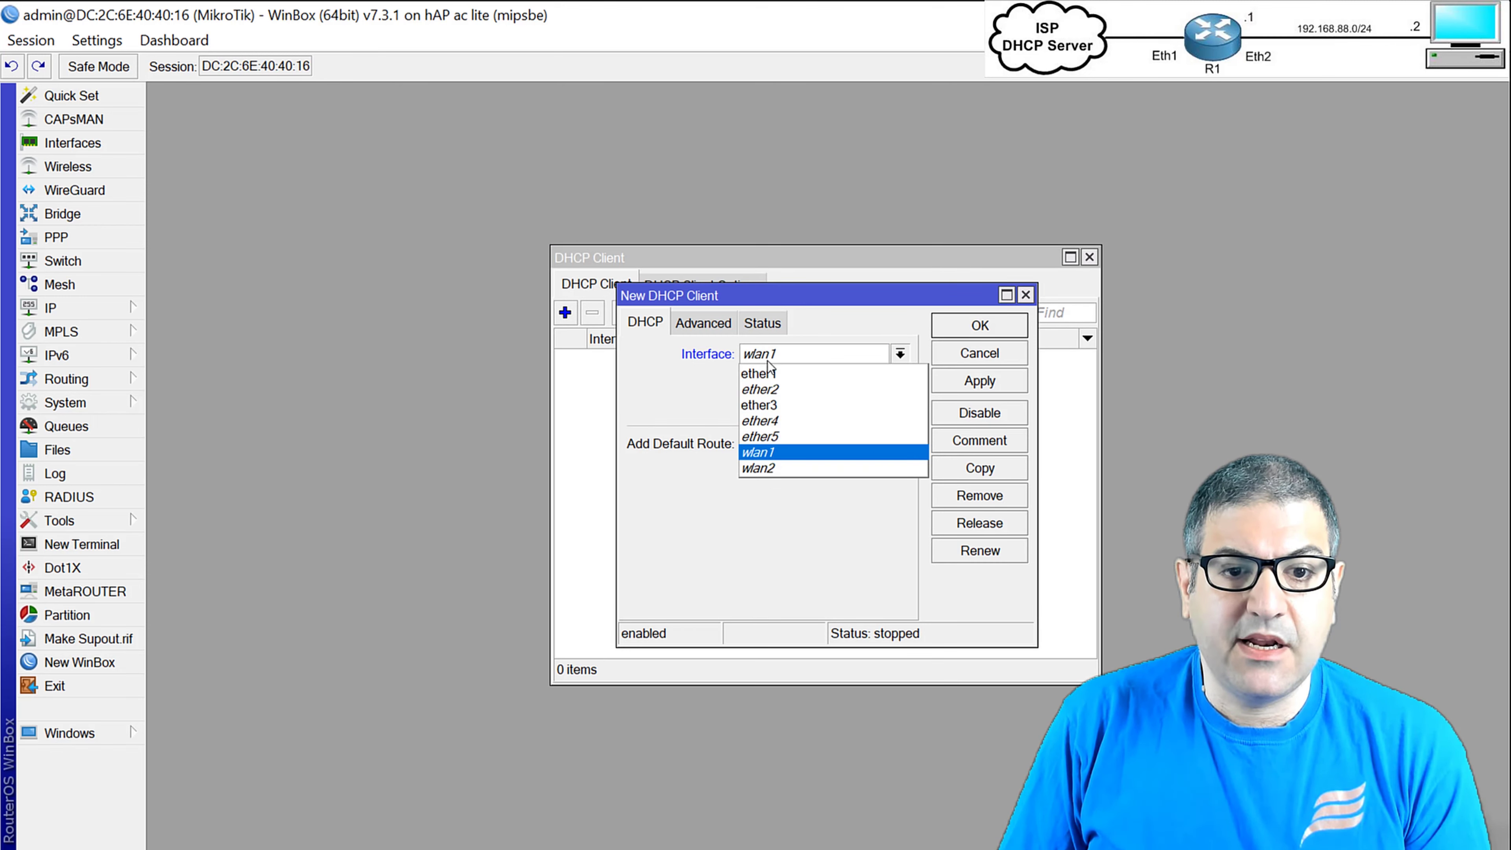
{"action": "left_click", "coordinate": [767, 374]}
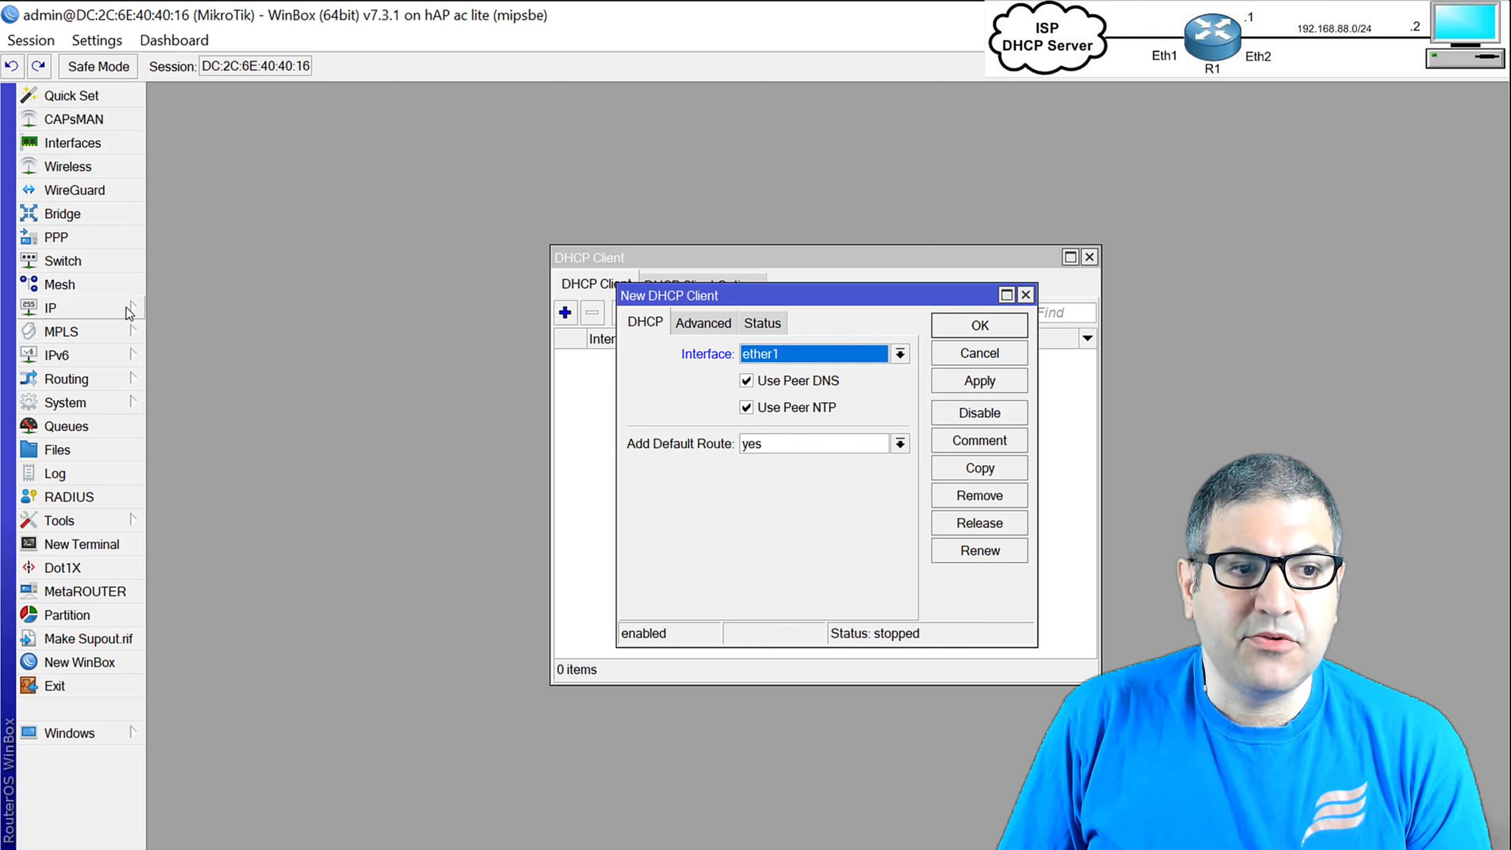
{"action": "left_click", "coordinate": [71, 307]}
Open the IP address list, routing table and DNS settings and arrange them side by side.
{"action": "left_click", "coordinate": [237, 277]}
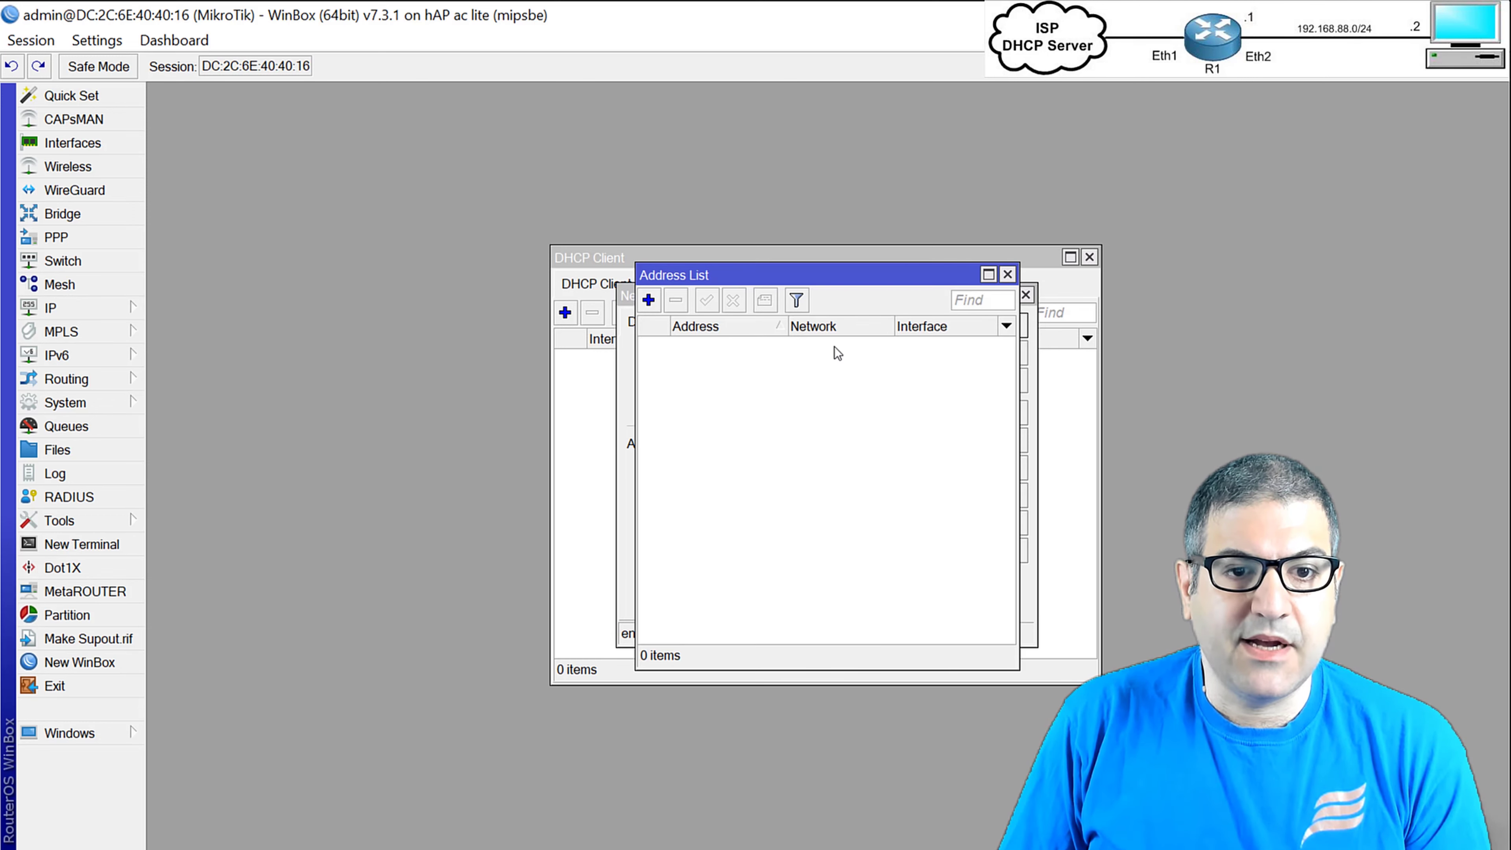
{"action": "left_click_drag", "start_coordinate": [803, 271], "coordinate": [305, 119]}
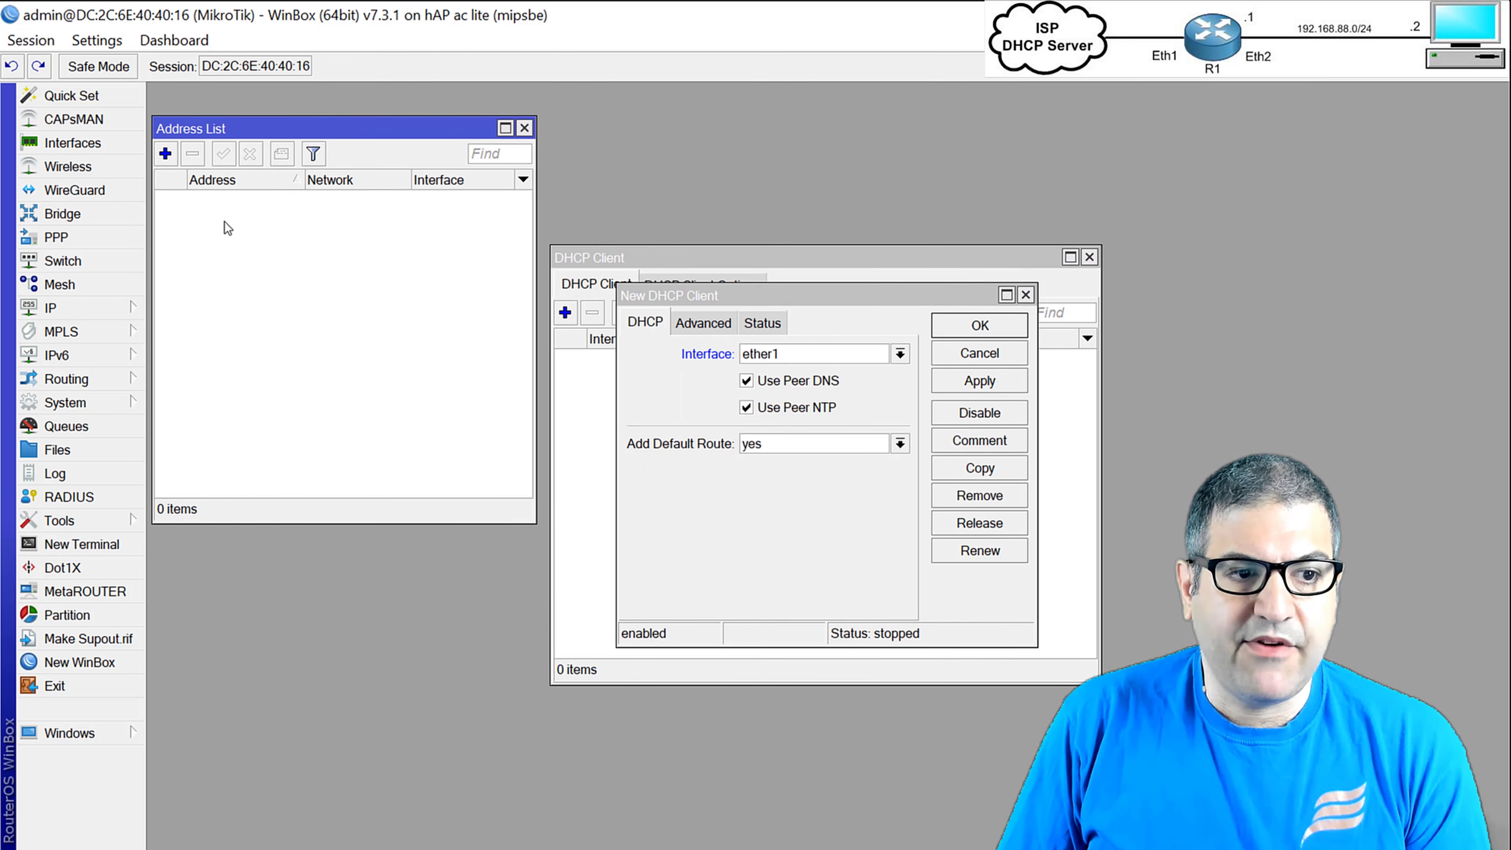
{"action": "left_click", "coordinate": [107, 308]}
{"action": "left_click", "coordinate": [189, 577]}
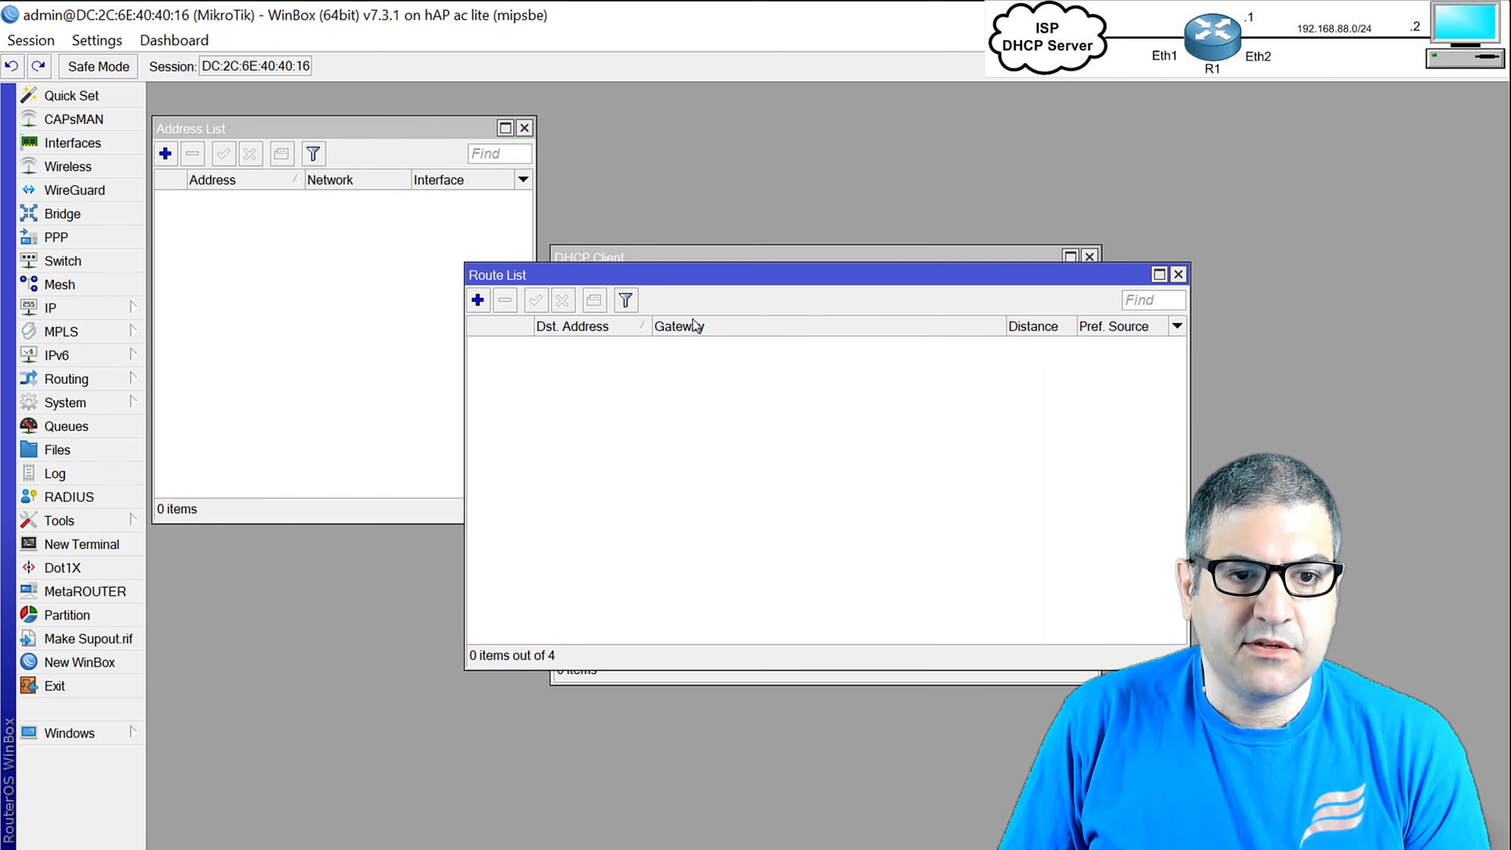
{"action": "left_click_drag", "start_coordinate": [673, 269], "coordinate": [361, 551]}
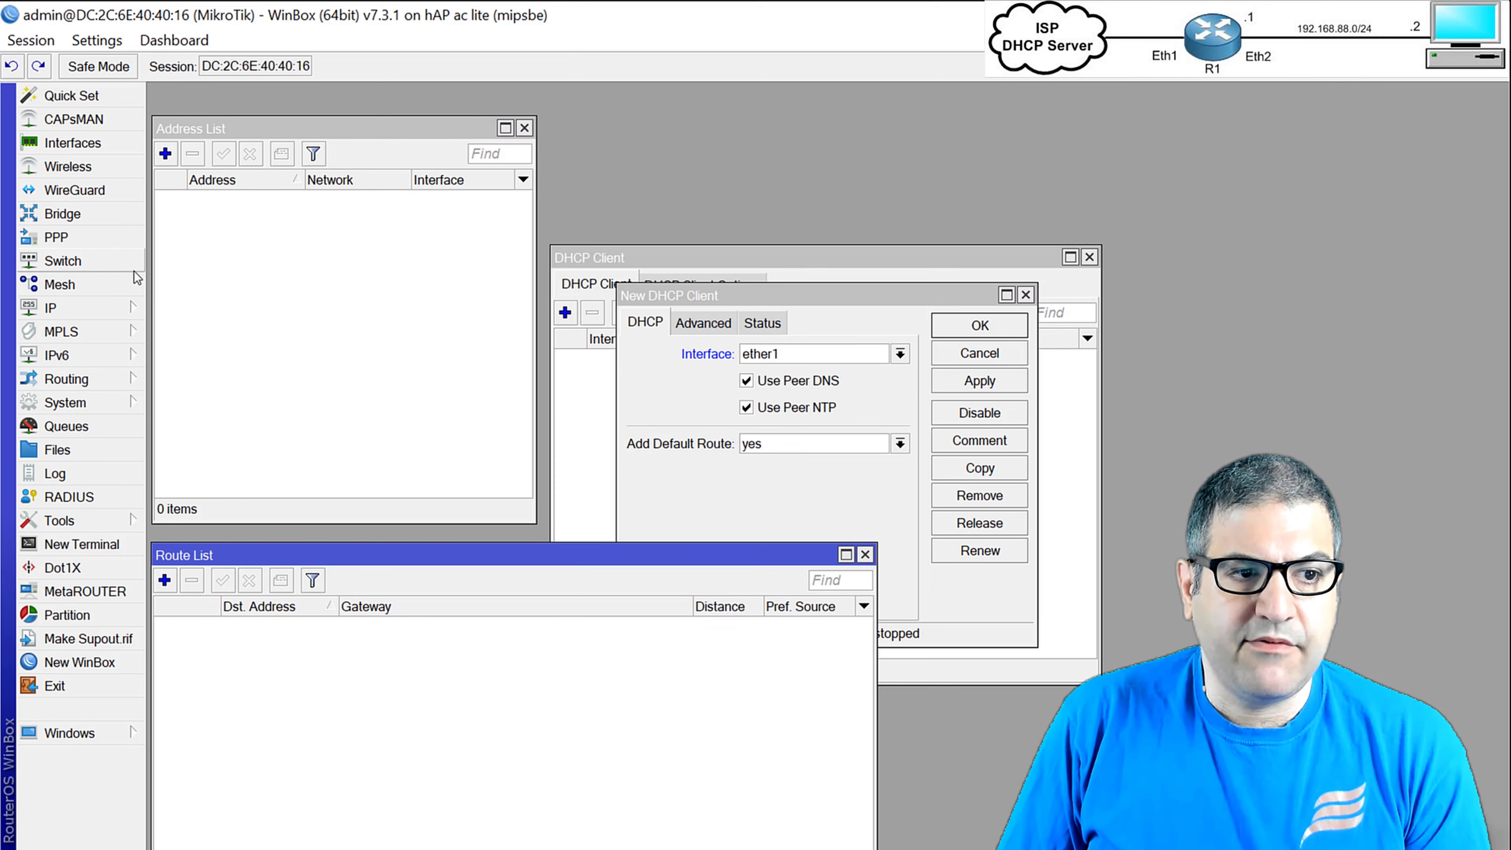
{"action": "left_click", "coordinate": [66, 318]}
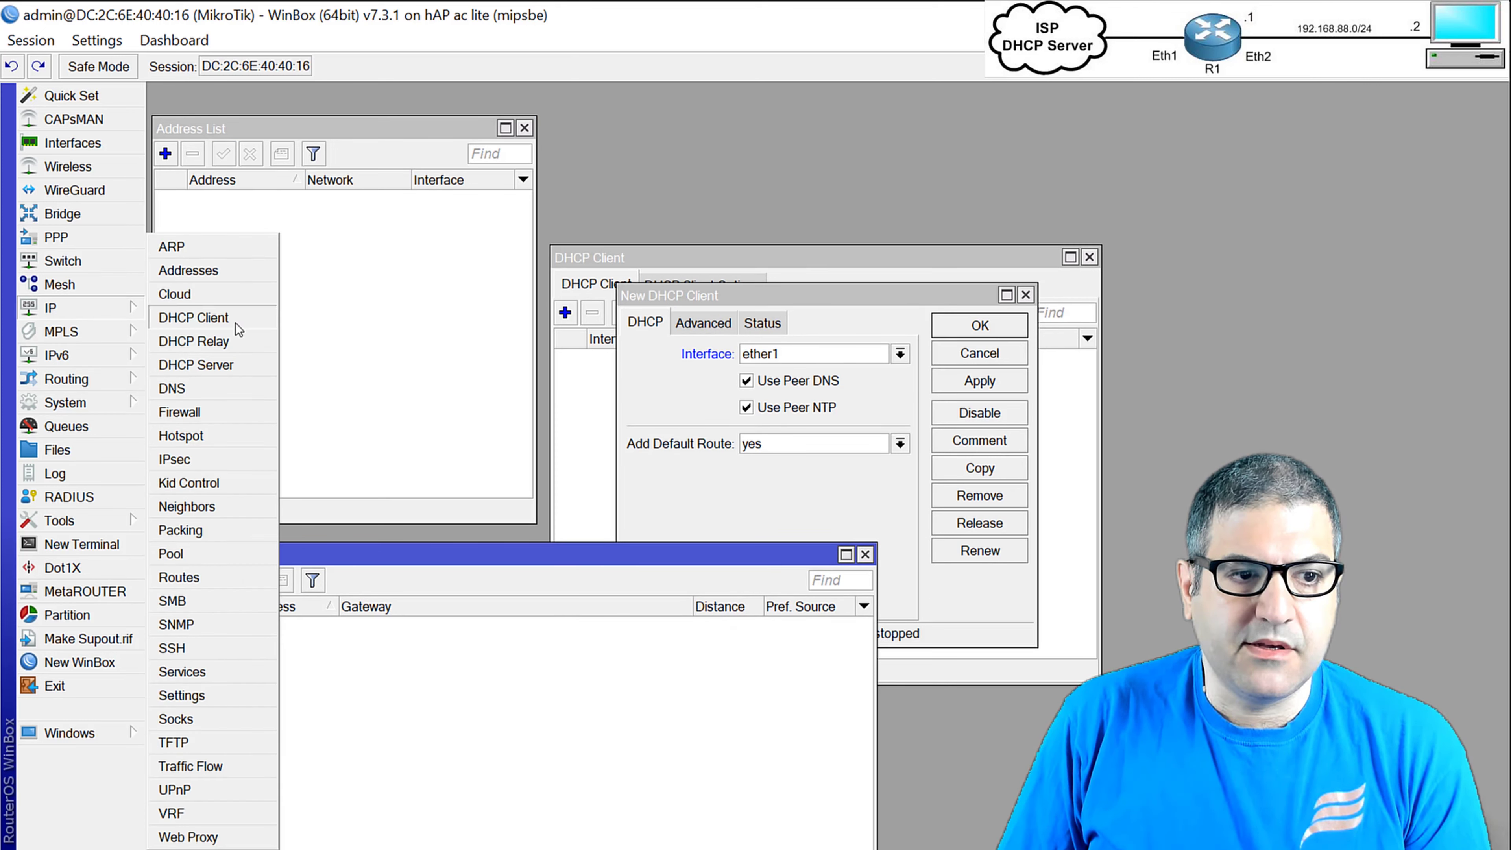
{"action": "left_click", "coordinate": [208, 387]}
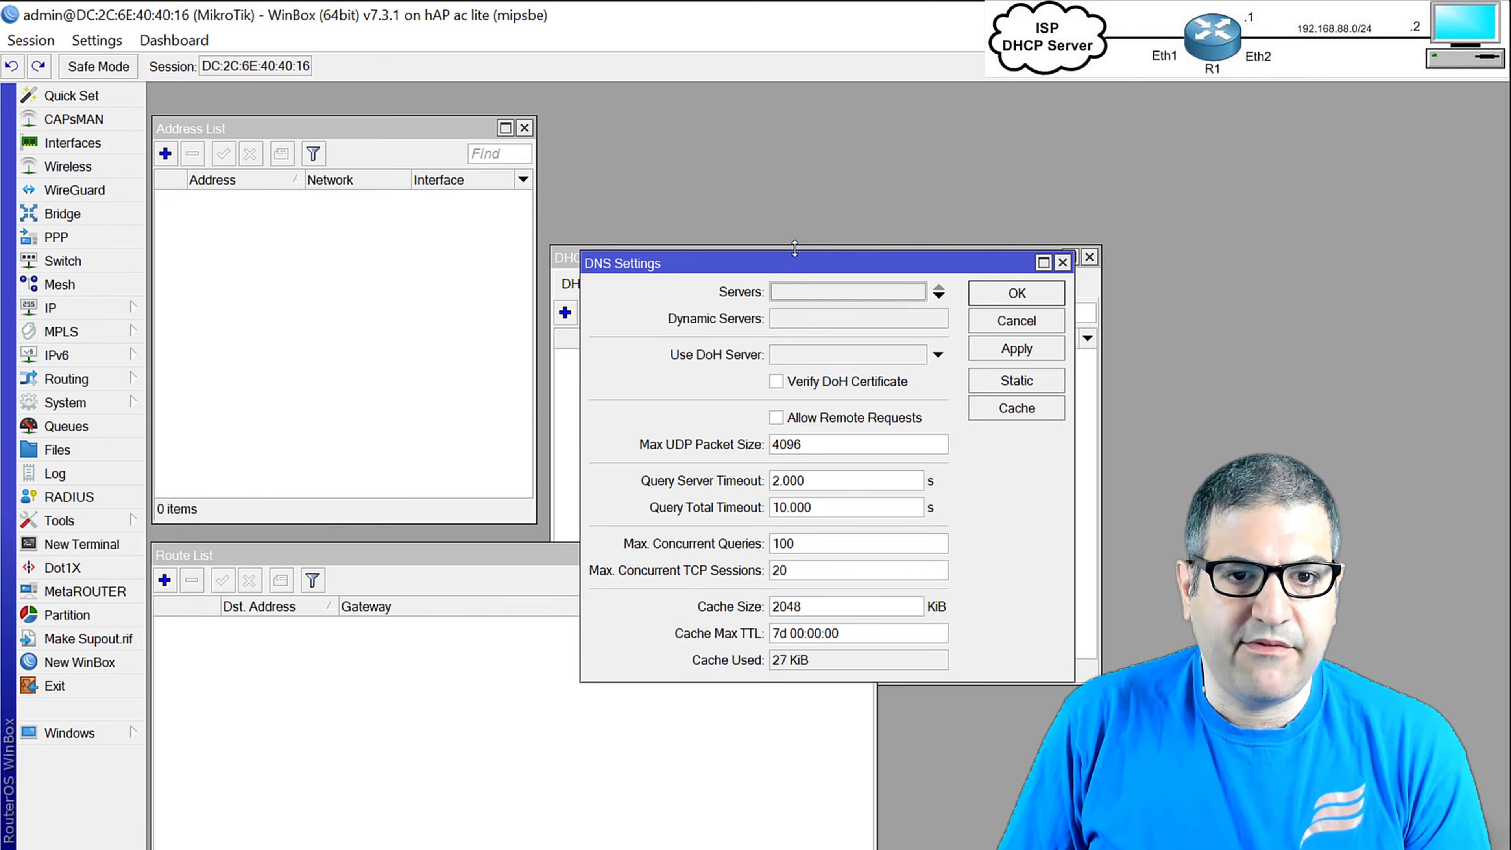
{"action": "left_click_drag", "start_coordinate": [799, 263], "coordinate": [1262, 190]}
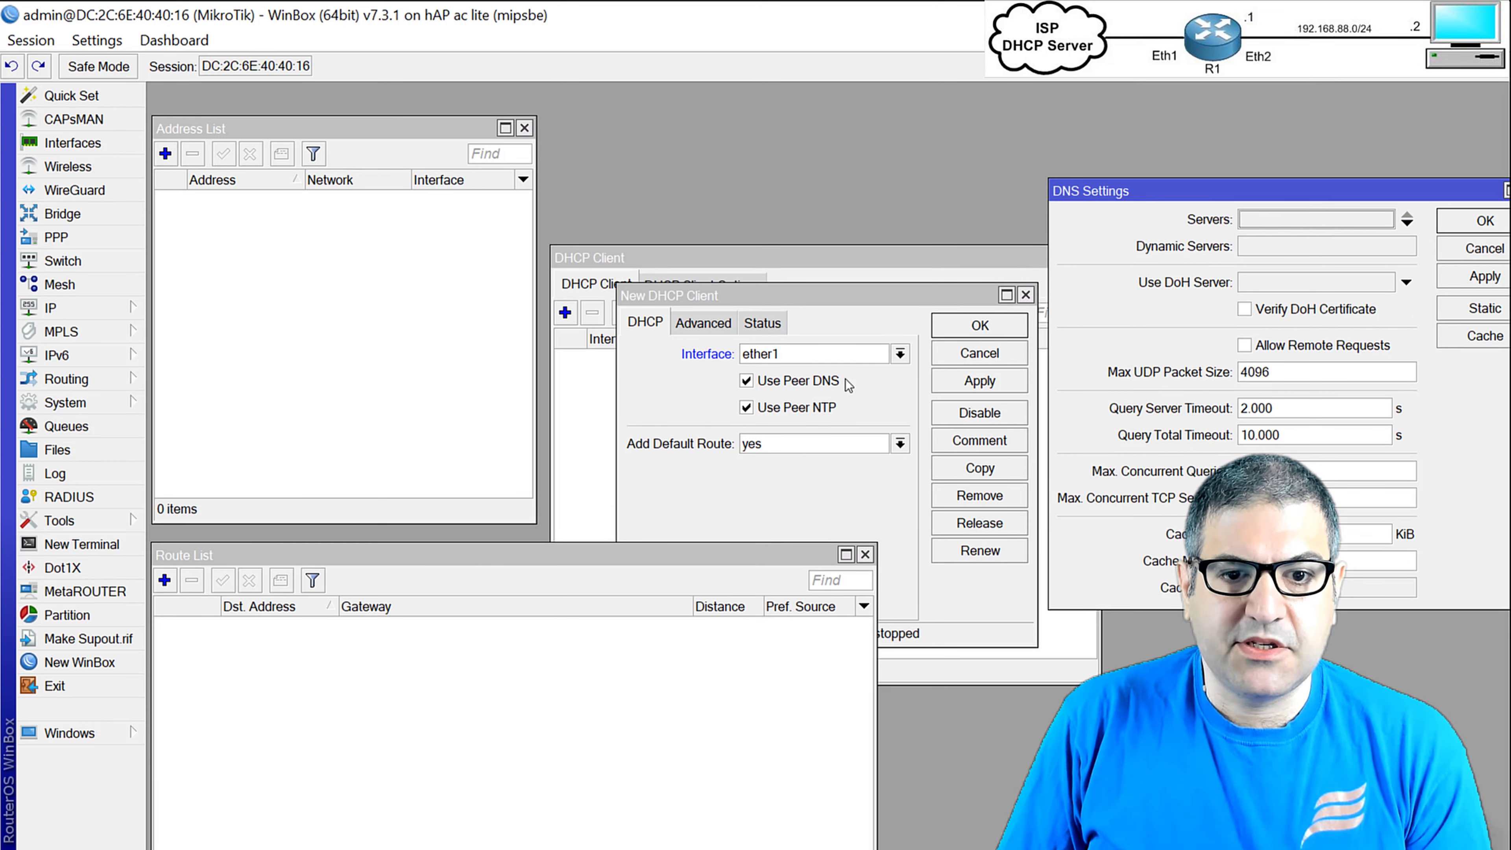
Create the ether1 DHCP client and verify its dynamic address, default route via 192.168.23.1 and DNS servers.
{"action": "left_click", "coordinate": [980, 326]}
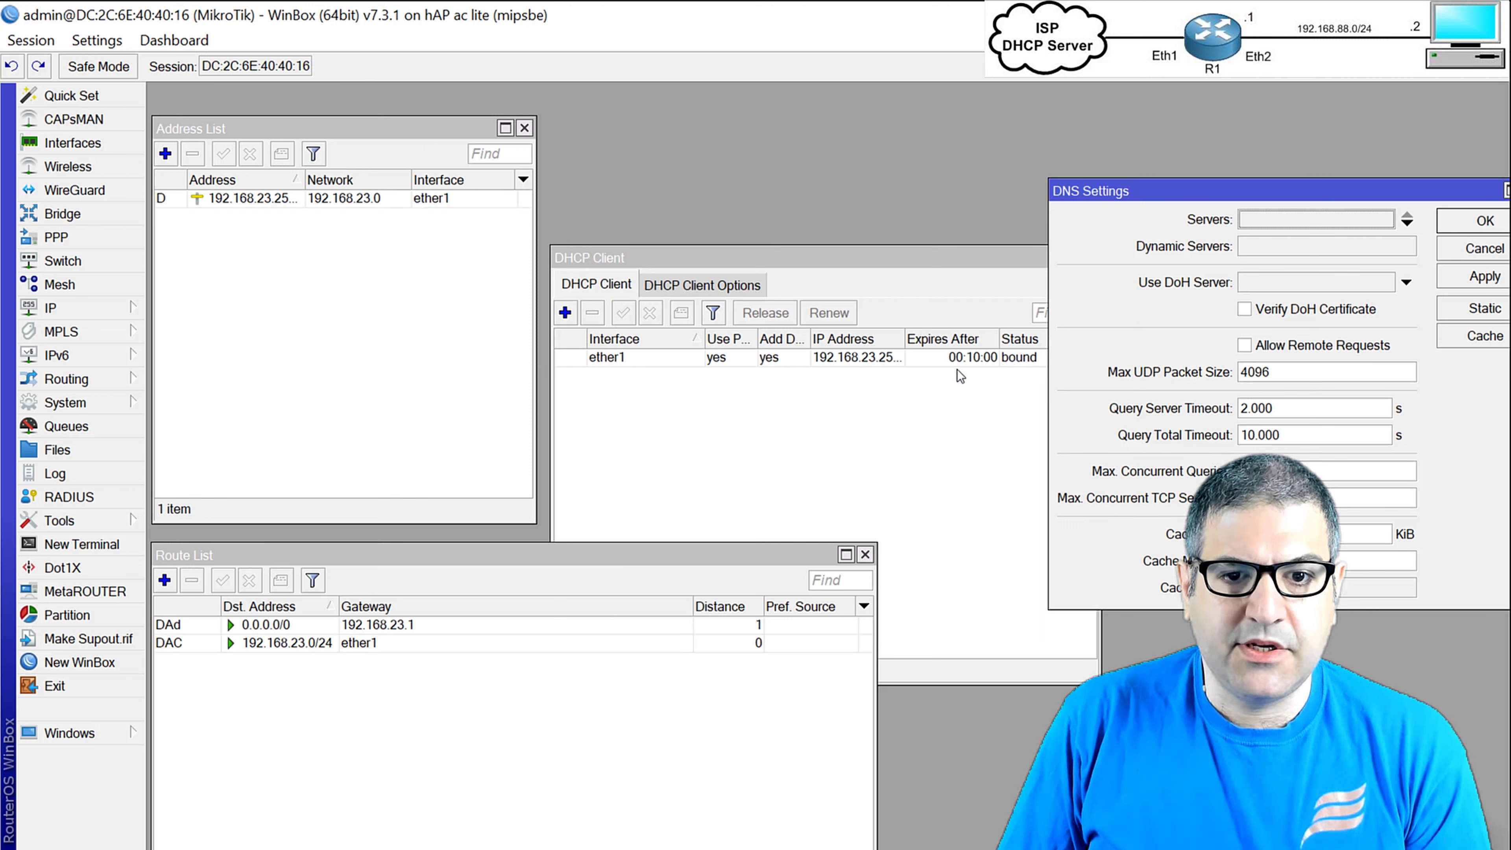
{"action": "left_click", "coordinate": [241, 199]}
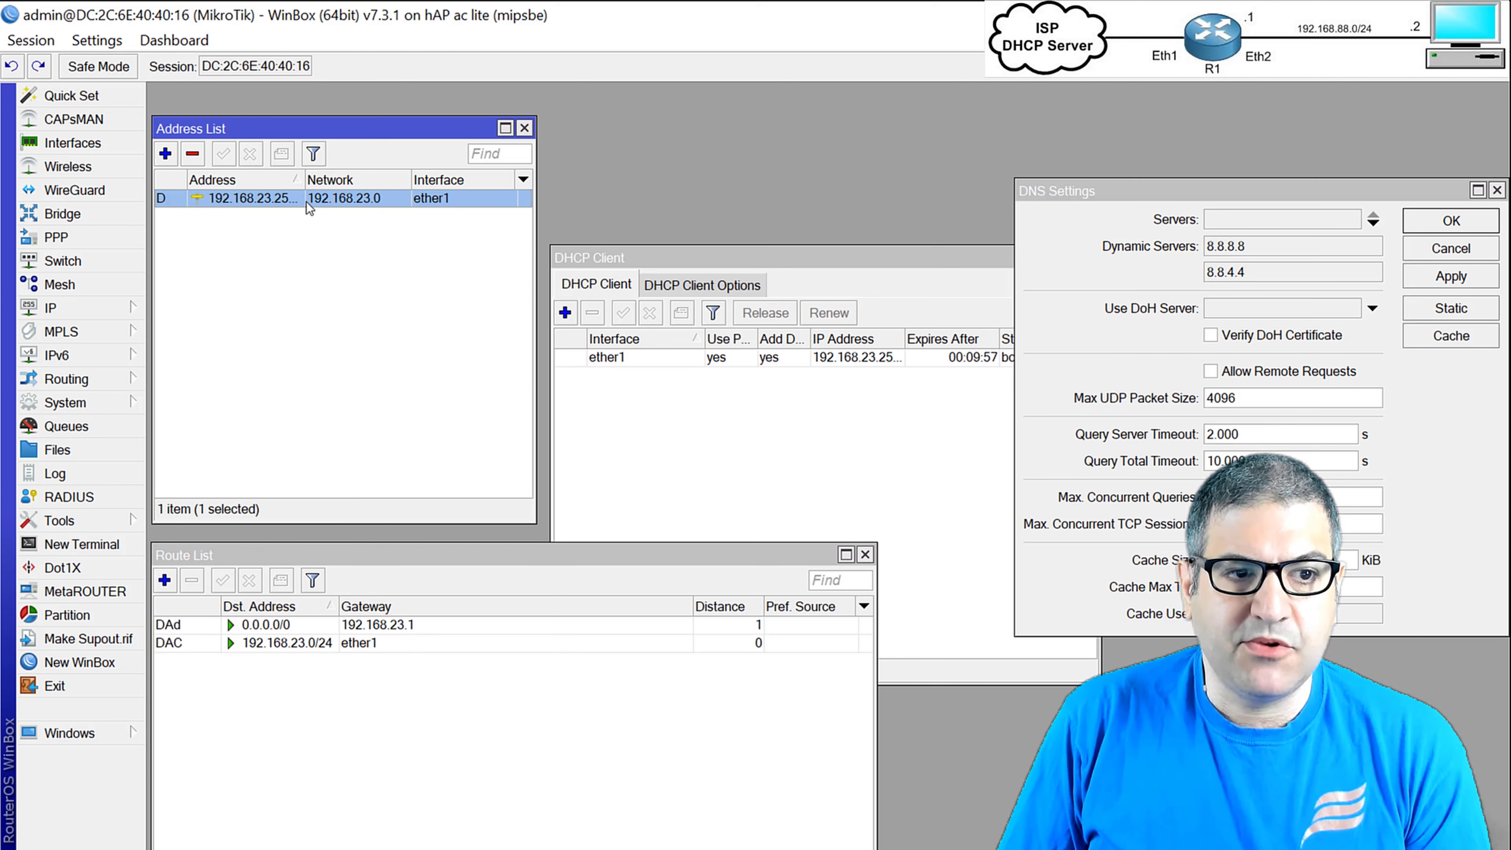
{"action": "left_click", "coordinate": [275, 626]}
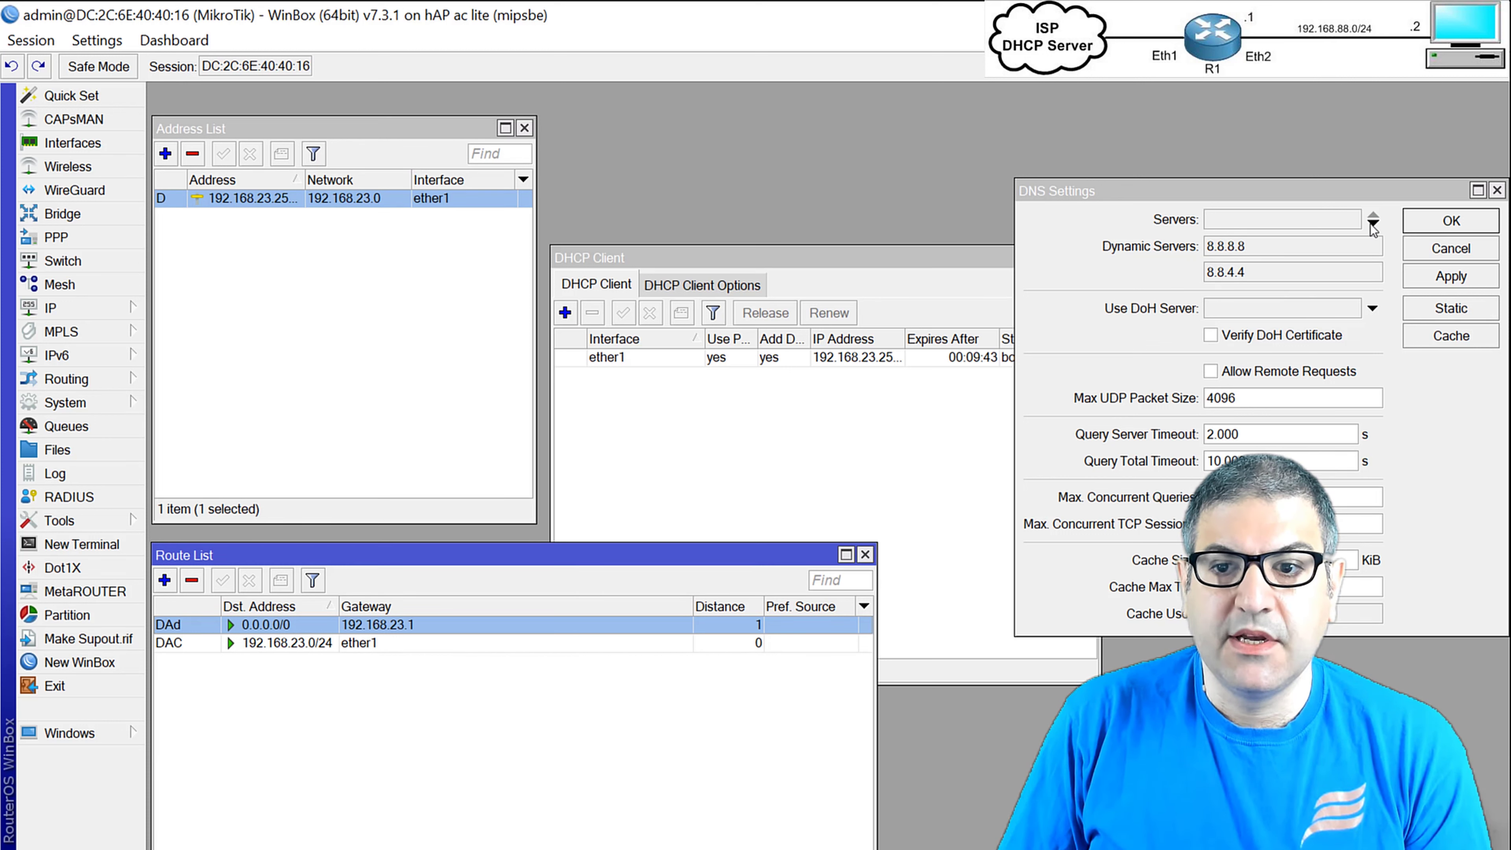
{"action": "left_click", "coordinate": [1445, 217]}
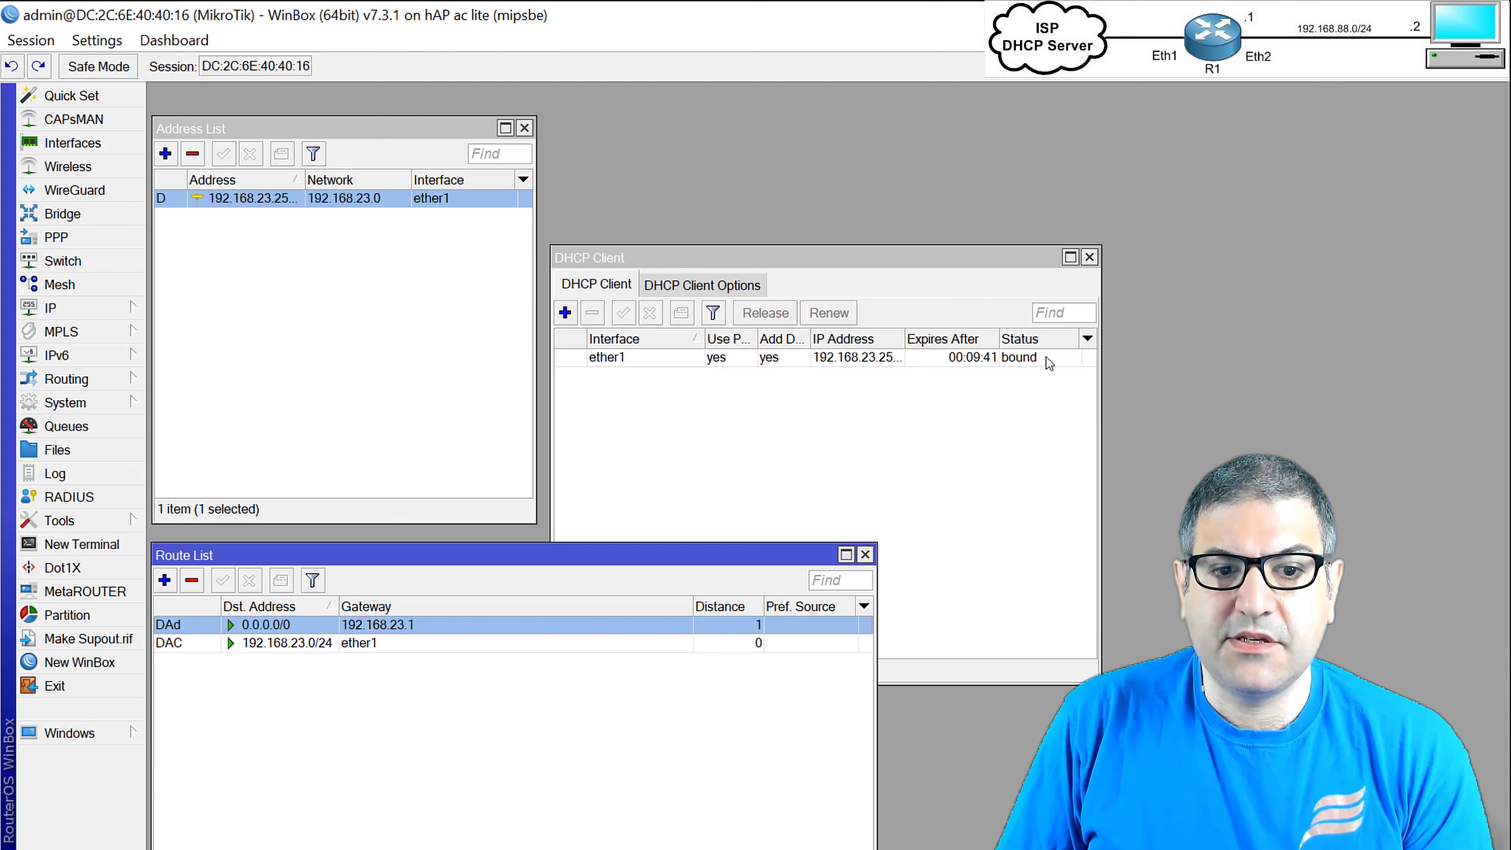
{"action": "left_click", "coordinate": [1006, 423]}
Close the open lists and ping google.com from a new terminal, getting 6 of 6 replies.
{"action": "key", "text": "Escape"}
{"action": "key", "text": "Escape"}
{"action": "key", "text": "Escape"}
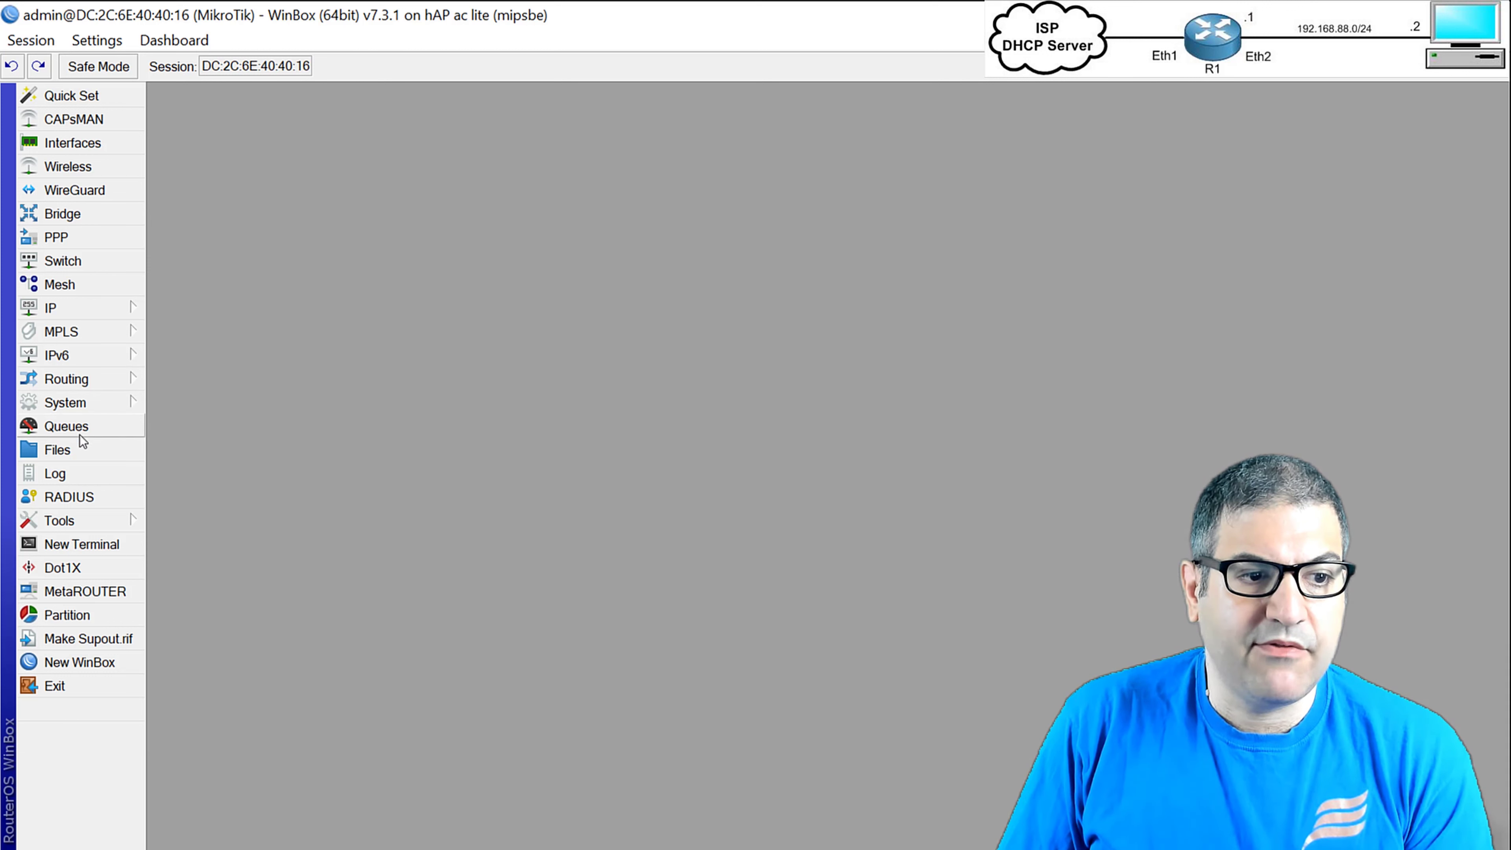
{"action": "left_click", "coordinate": [97, 545]}
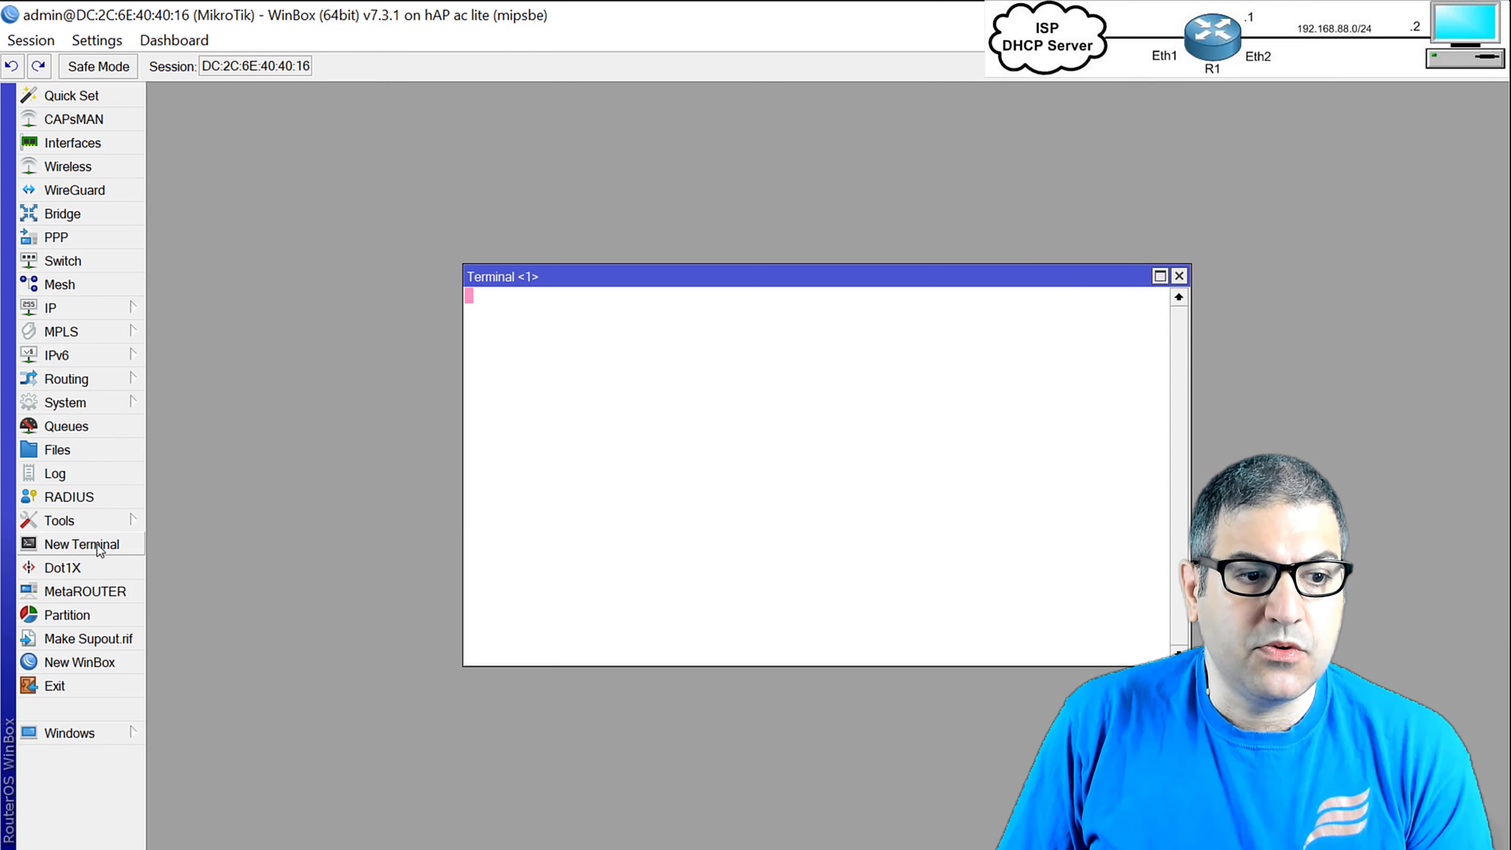
{"action": "type", "text": "pi"}
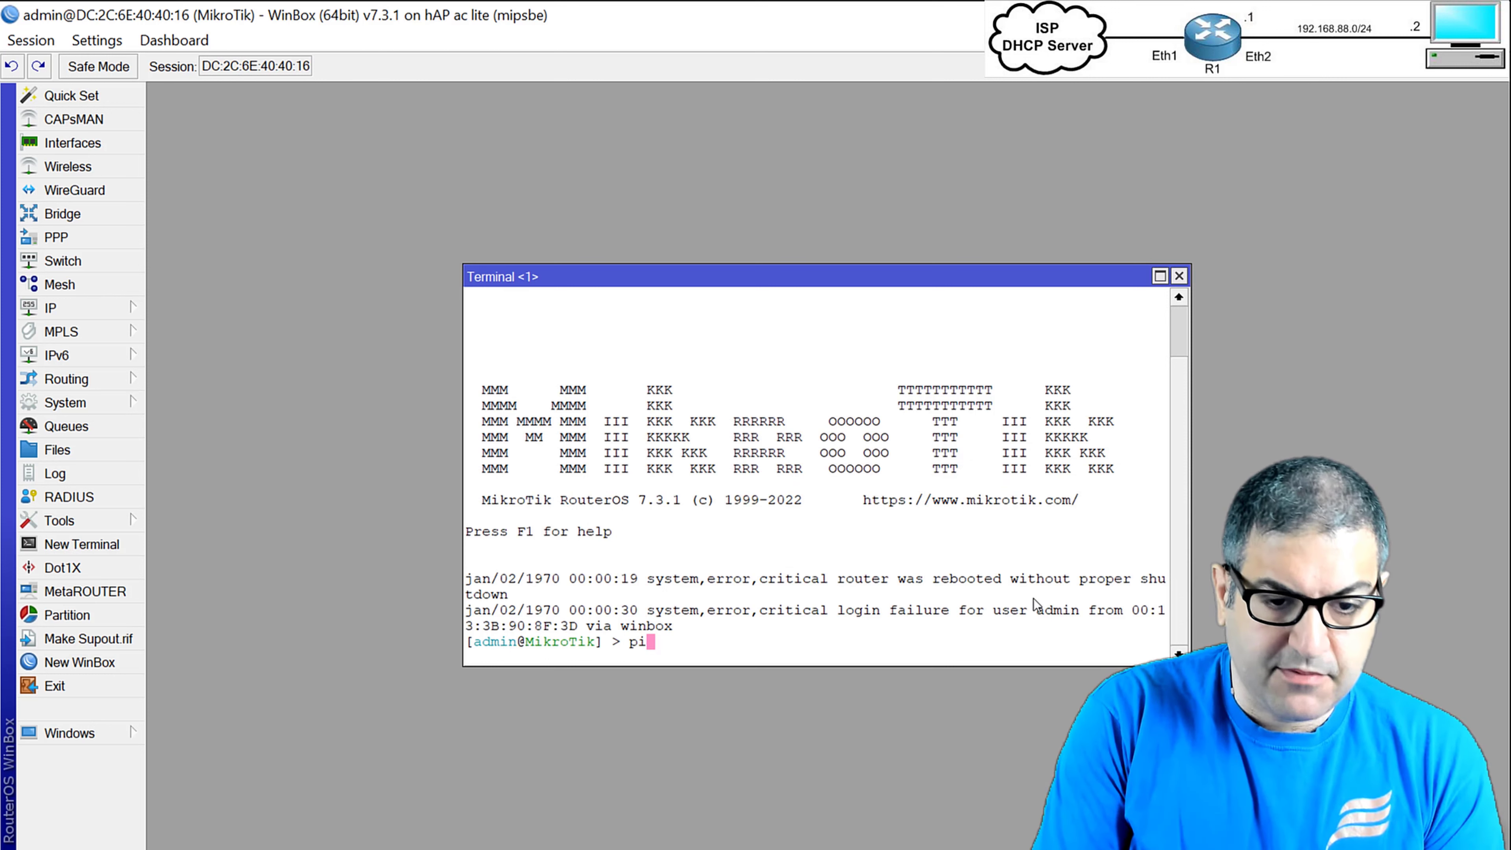
{"action": "type", "text": "ng "}
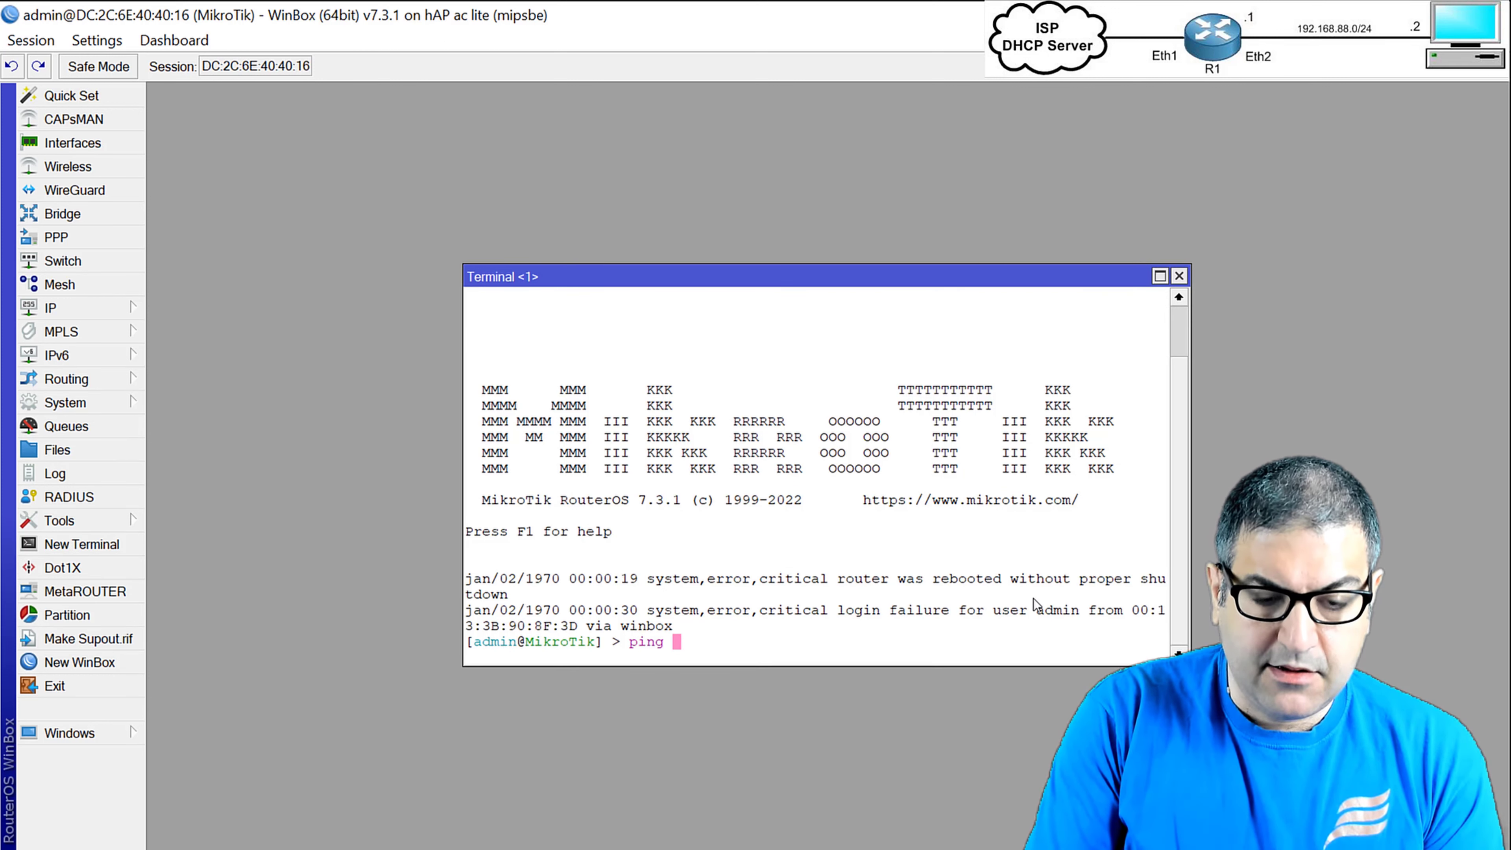
{"action": "type", "text": "google.com"}
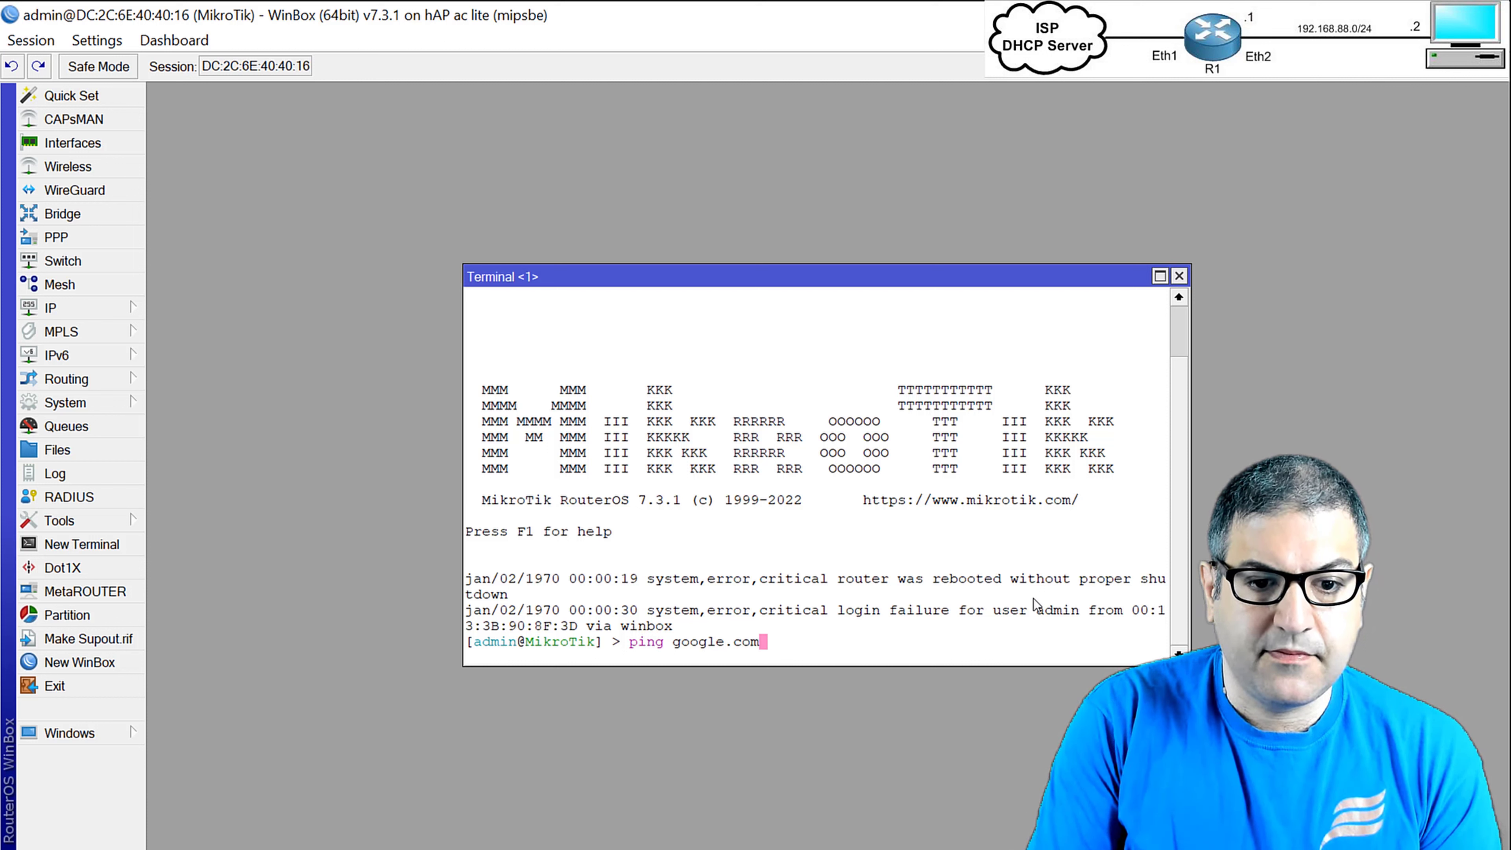
{"action": "key", "text": "Return"}
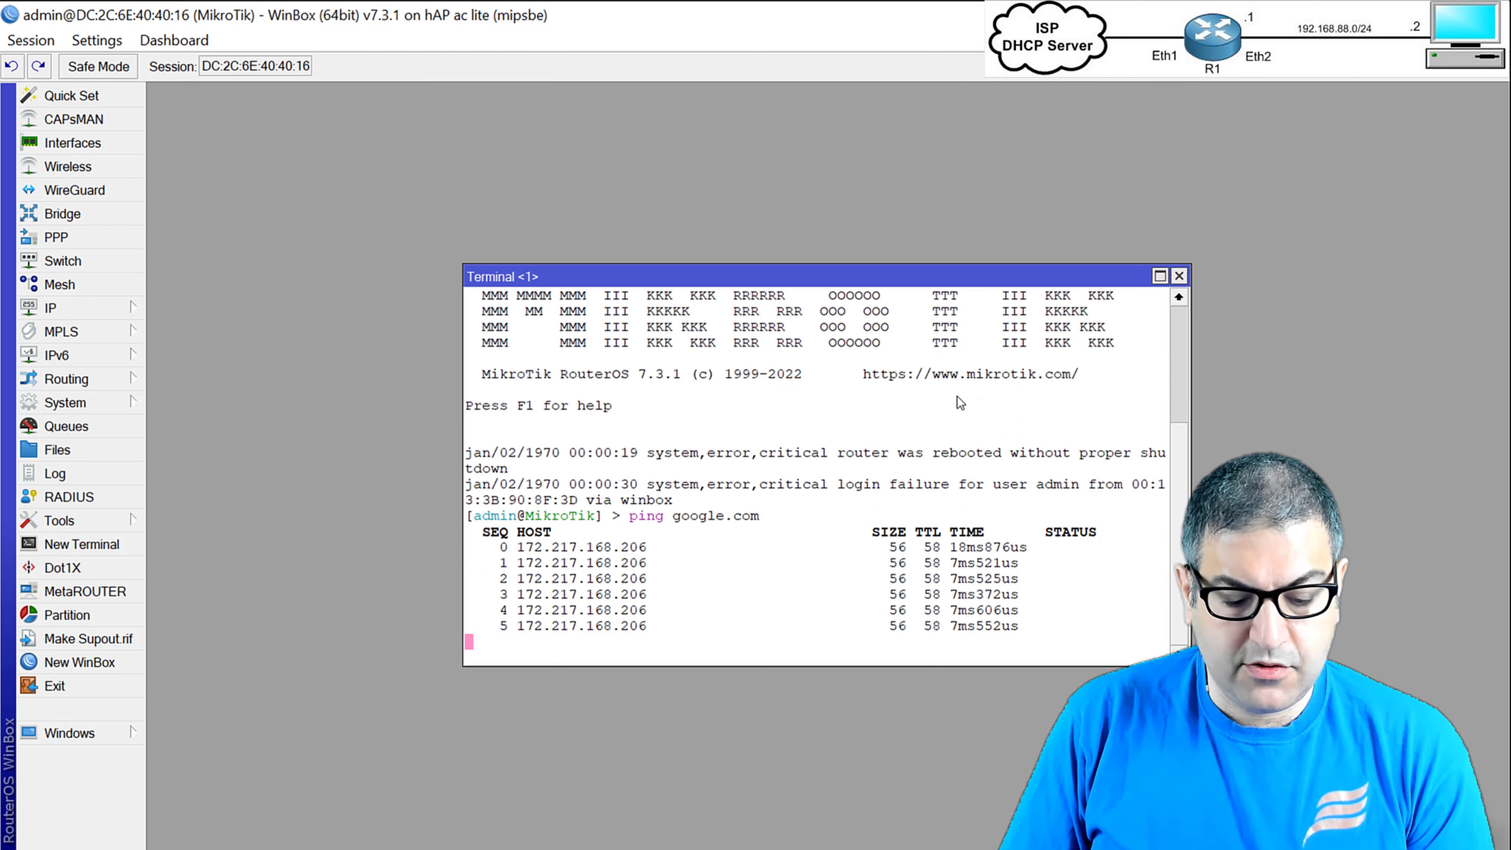
{"action": "key", "text": "ctrl+c"}
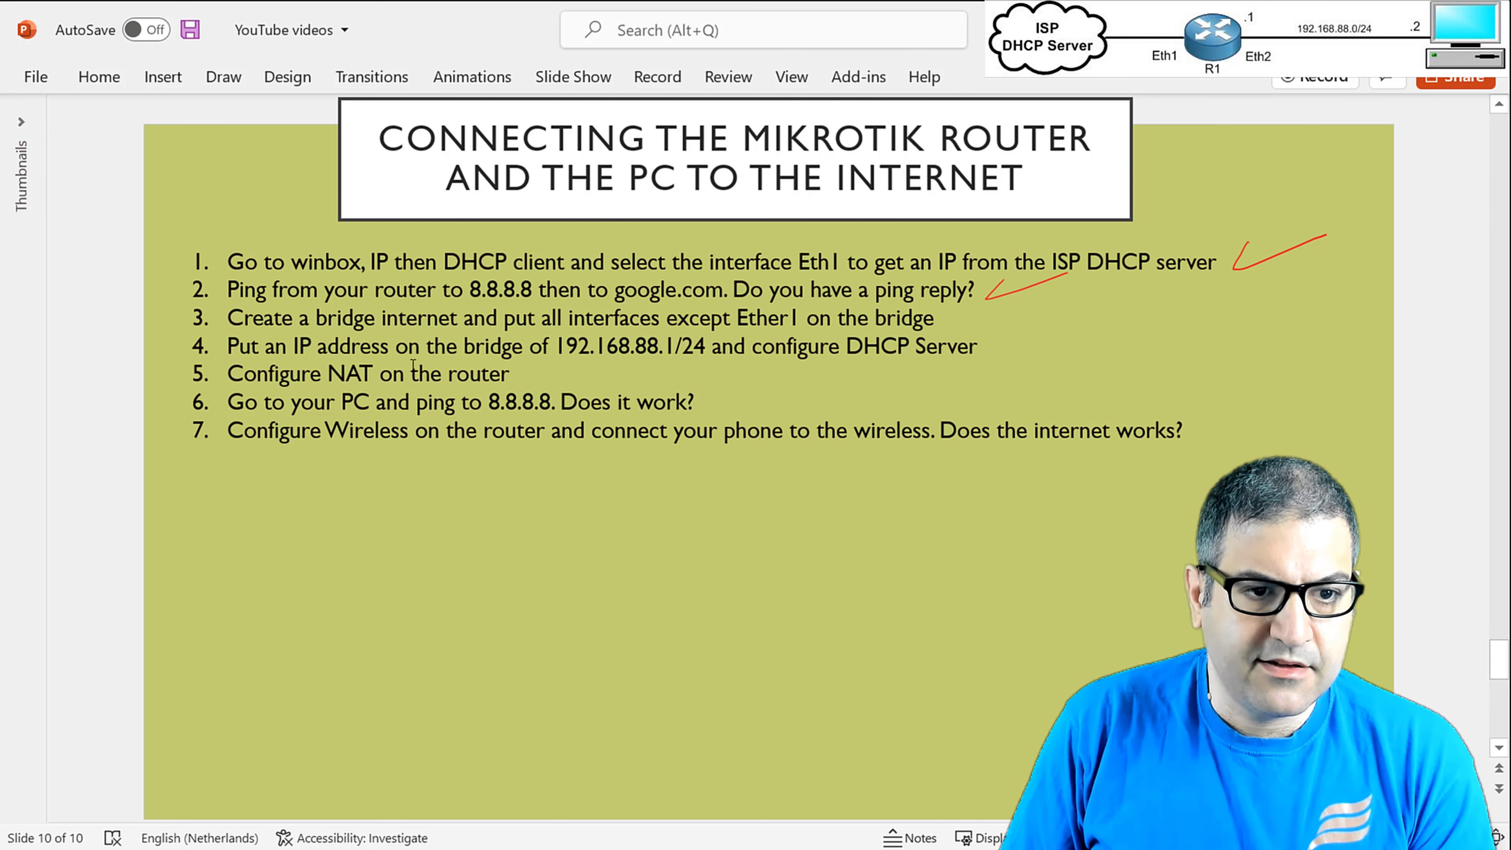
Correct task 3 from 'Create a bridge internet' to 'Create a bridge interface'.
{"action": "left_click", "coordinate": [452, 318]}
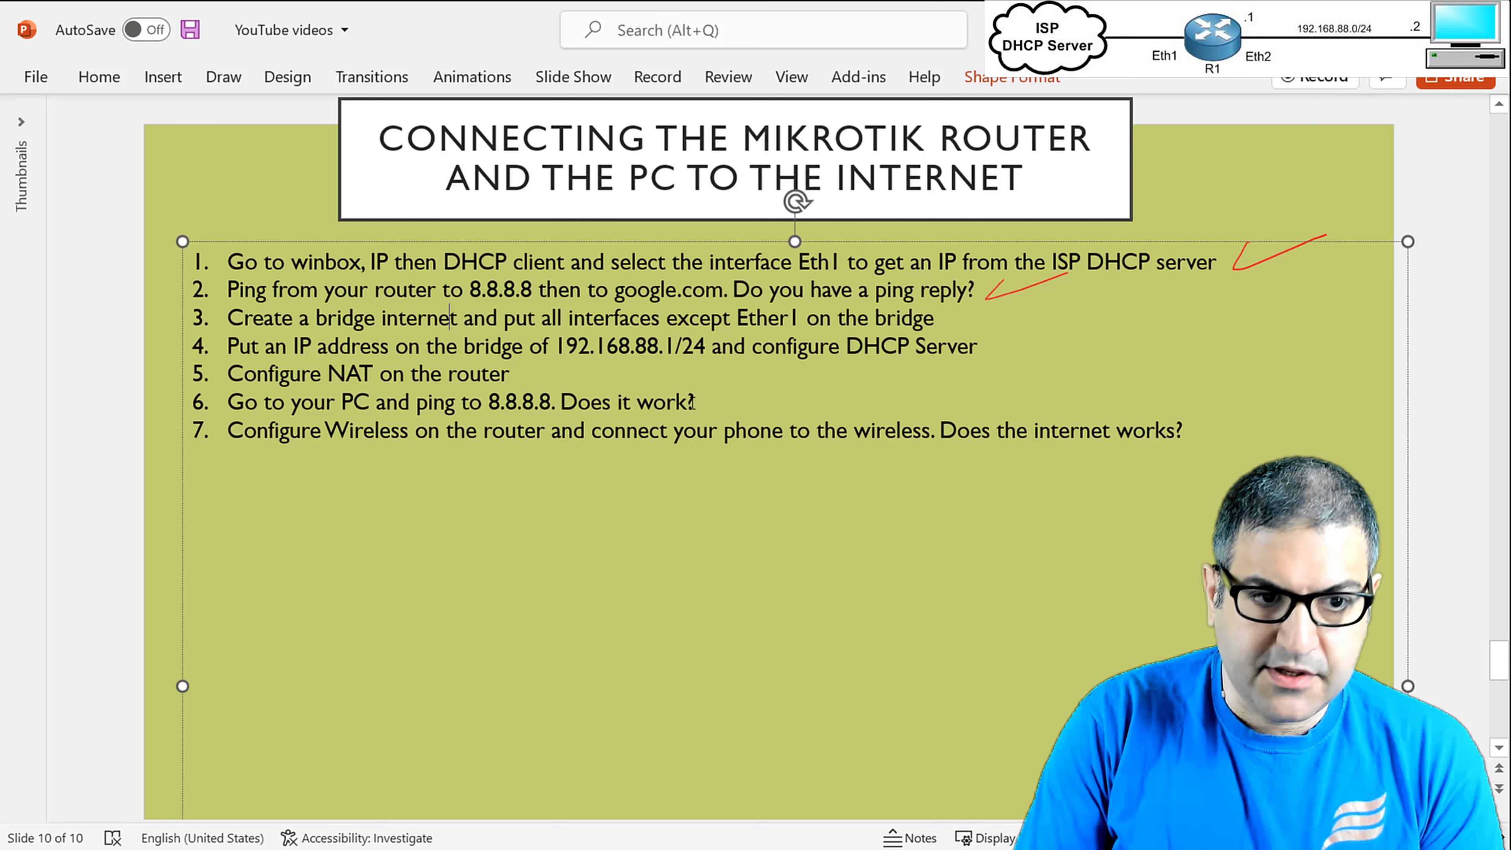
{"action": "key", "text": "BackSpace"}
{"action": "key", "text": "BackSpace"}
{"action": "key", "text": "BackSpace"}
{"action": "type", "text": "face"}
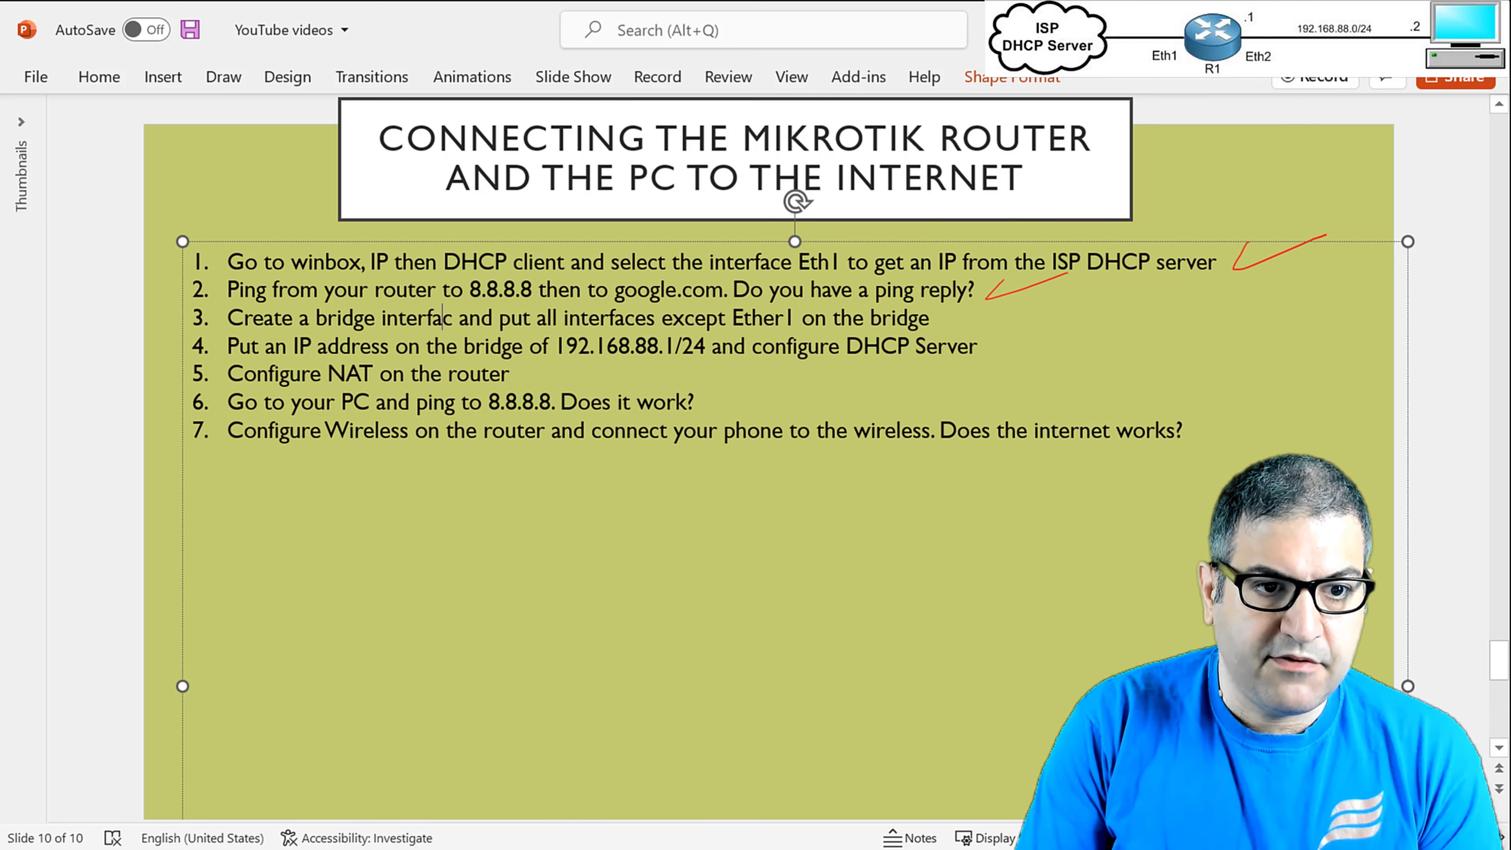
{"action": "left_click", "coordinate": [799, 662]}
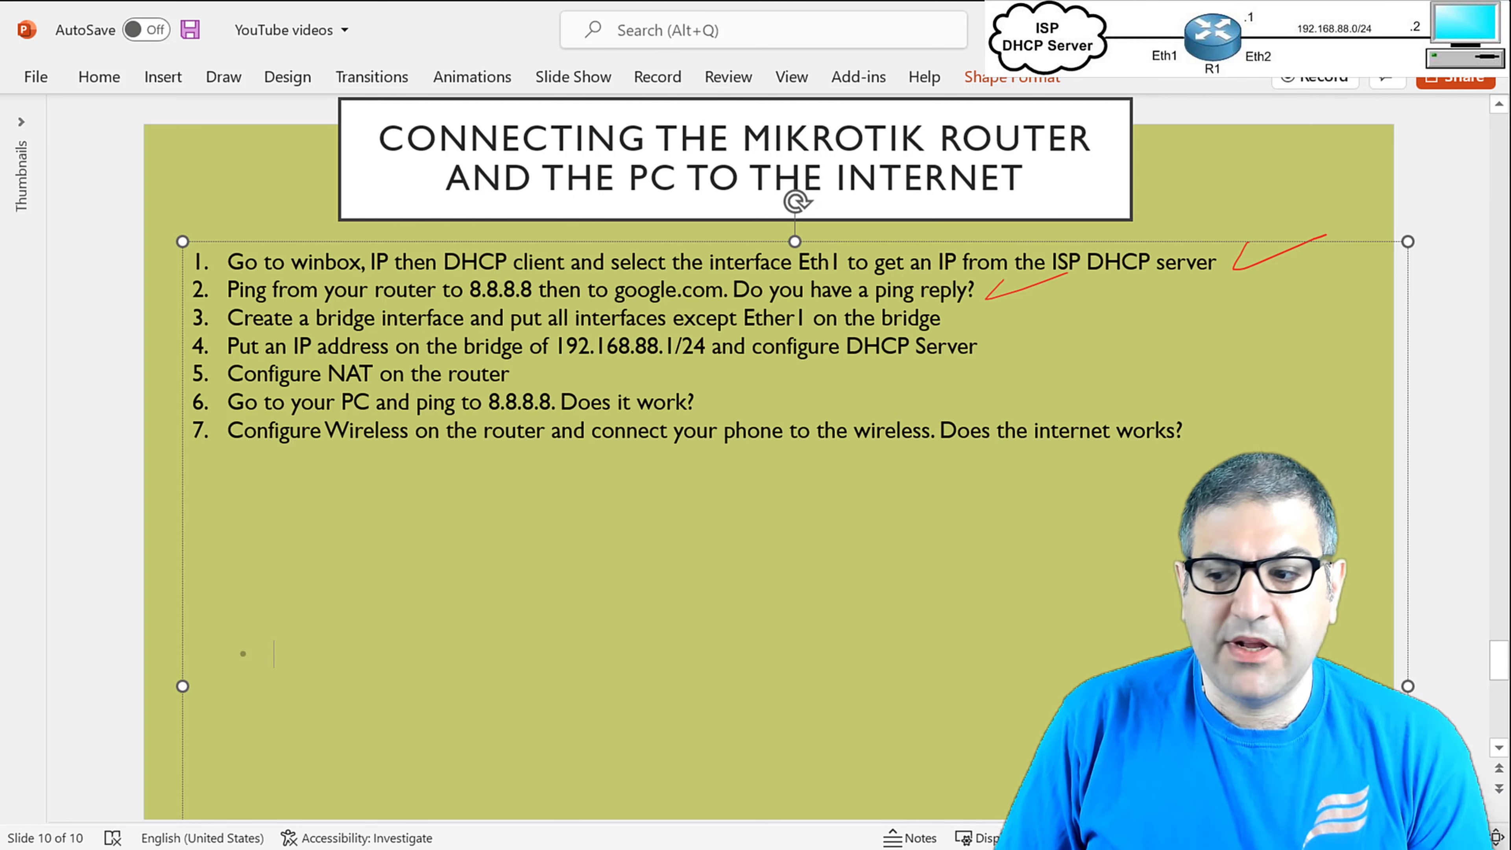
{"action": "key", "text": "alt+Tab"}
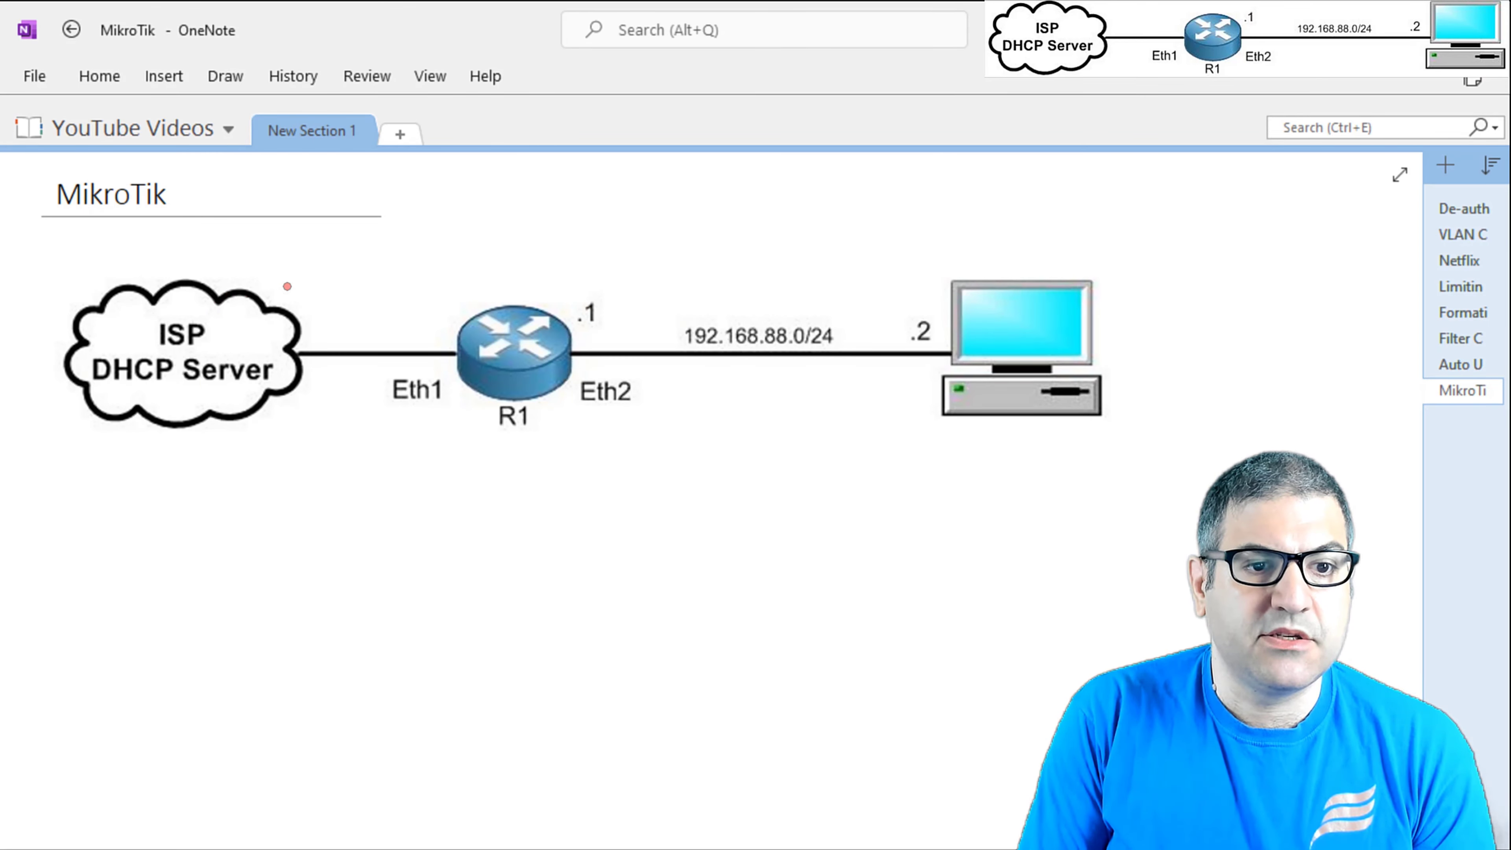
Ink the diagram in red: tick R1, circle 3 4 5 under Eth2 and label it Bridge.
{"action": "mouse_move", "coordinate": [486, 260]}
{"action": "left_mouse_down"}
{"action": "mouse_move", "coordinate": [471, 273]}
{"action": "mouse_move", "coordinate": [563, 240]}
{"action": "left_mouse_up"}
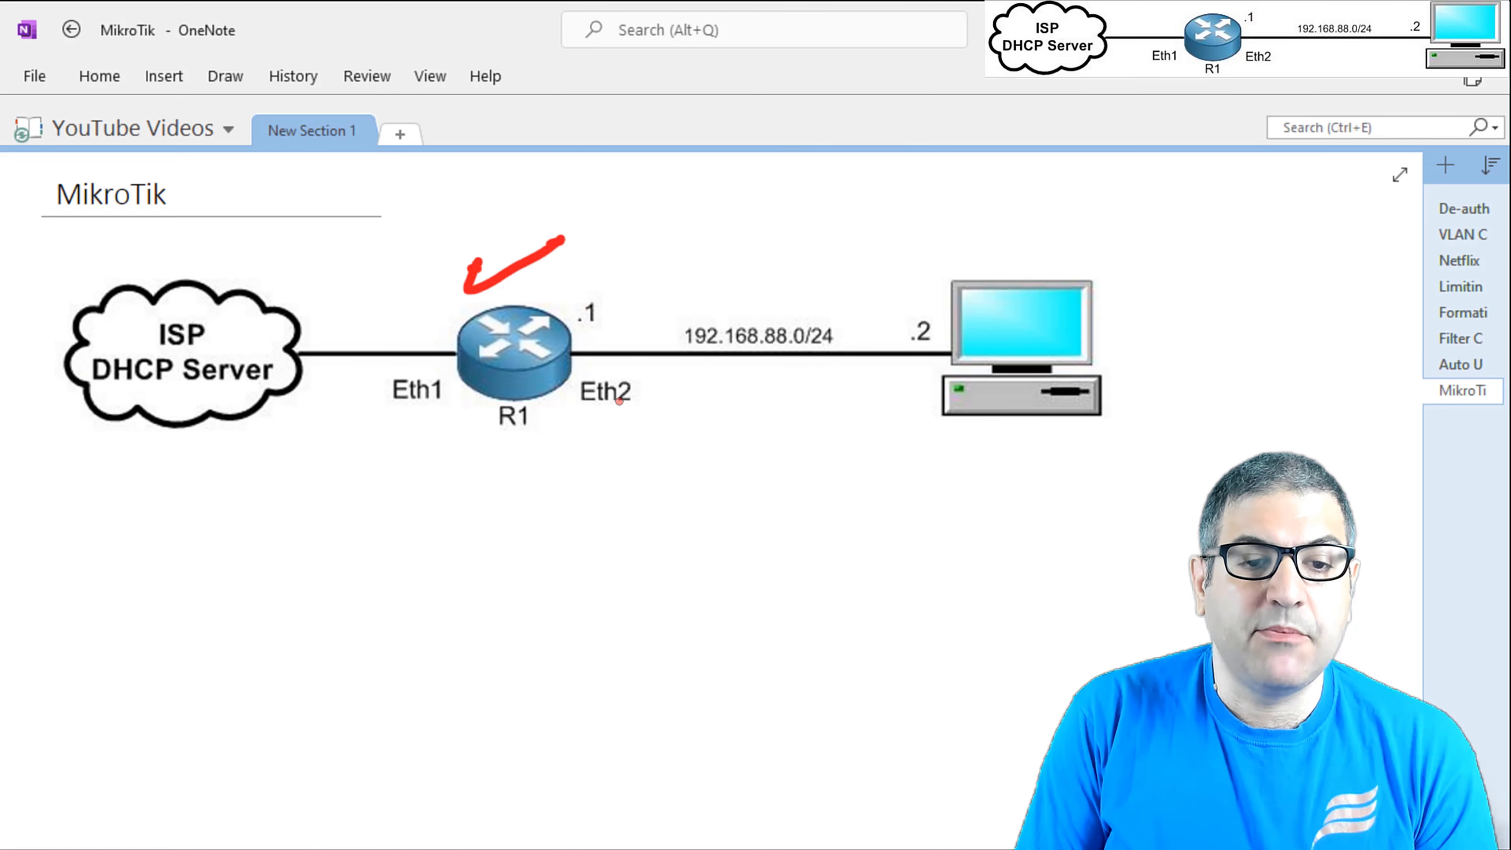
{"action": "mouse_move", "coordinate": [610, 418]}
{"action": "left_mouse_down"}
{"action": "mouse_move", "coordinate": [605, 455]}
{"action": "mouse_move", "coordinate": [638, 489]}
{"action": "mouse_move", "coordinate": [631, 506]}
{"action": "left_mouse_up"}
{"action": "left_click_drag", "start_coordinate": [619, 511], "coordinate": [609, 543]}
{"action": "left_click_drag", "start_coordinate": [618, 511], "coordinate": [642, 507]}
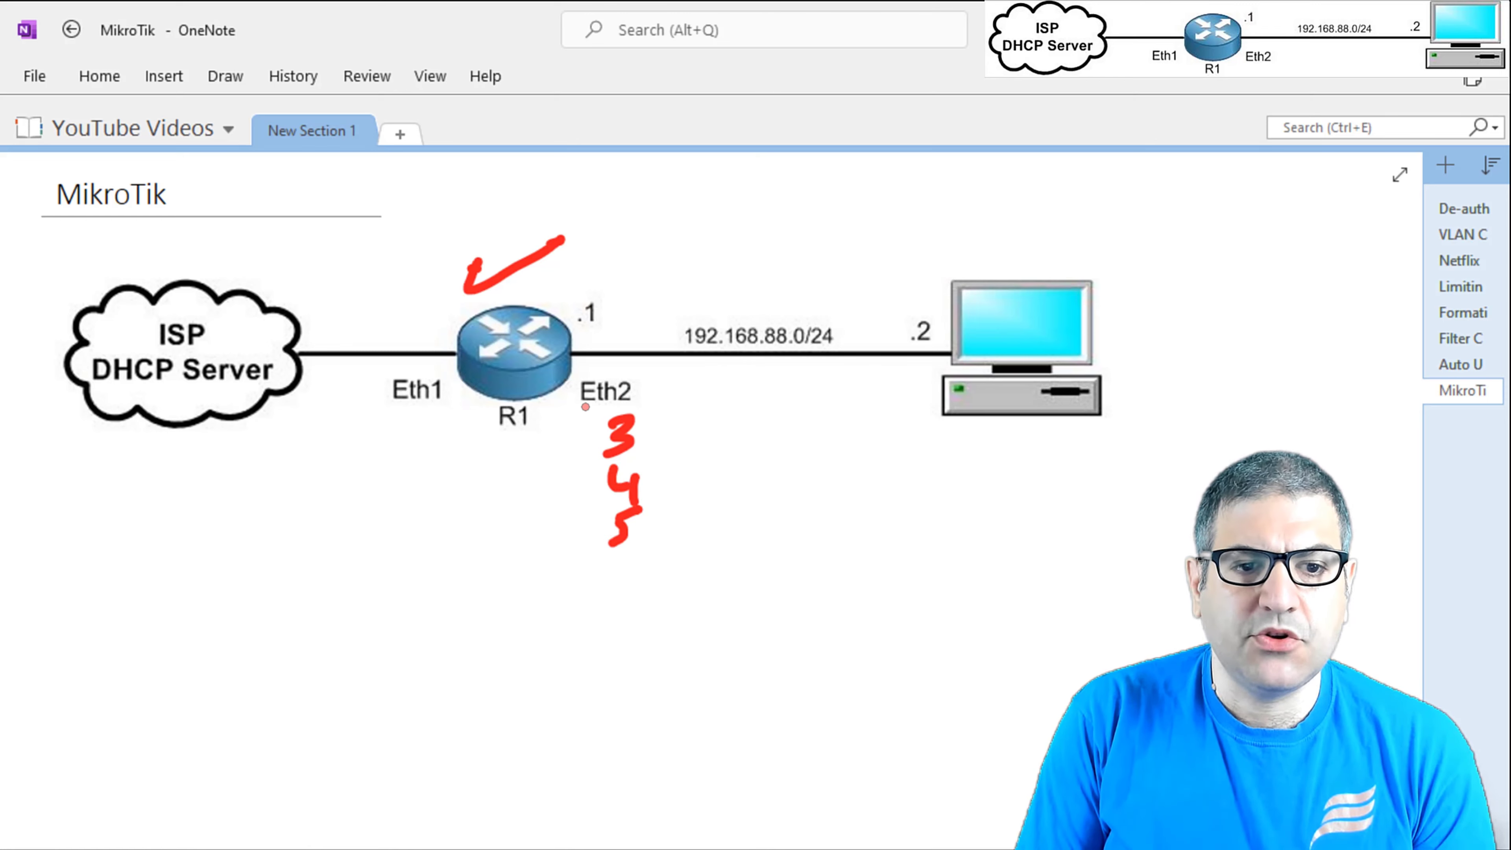
{"action": "mouse_move", "coordinate": [575, 386]}
{"action": "left_mouse_down"}
{"action": "mouse_move", "coordinate": [564, 539]}
{"action": "mouse_move", "coordinate": [666, 509]}
{"action": "mouse_move", "coordinate": [662, 399]}
{"action": "mouse_move", "coordinate": [624, 376]}
{"action": "mouse_move", "coordinate": [562, 391]}
{"action": "left_mouse_up"}
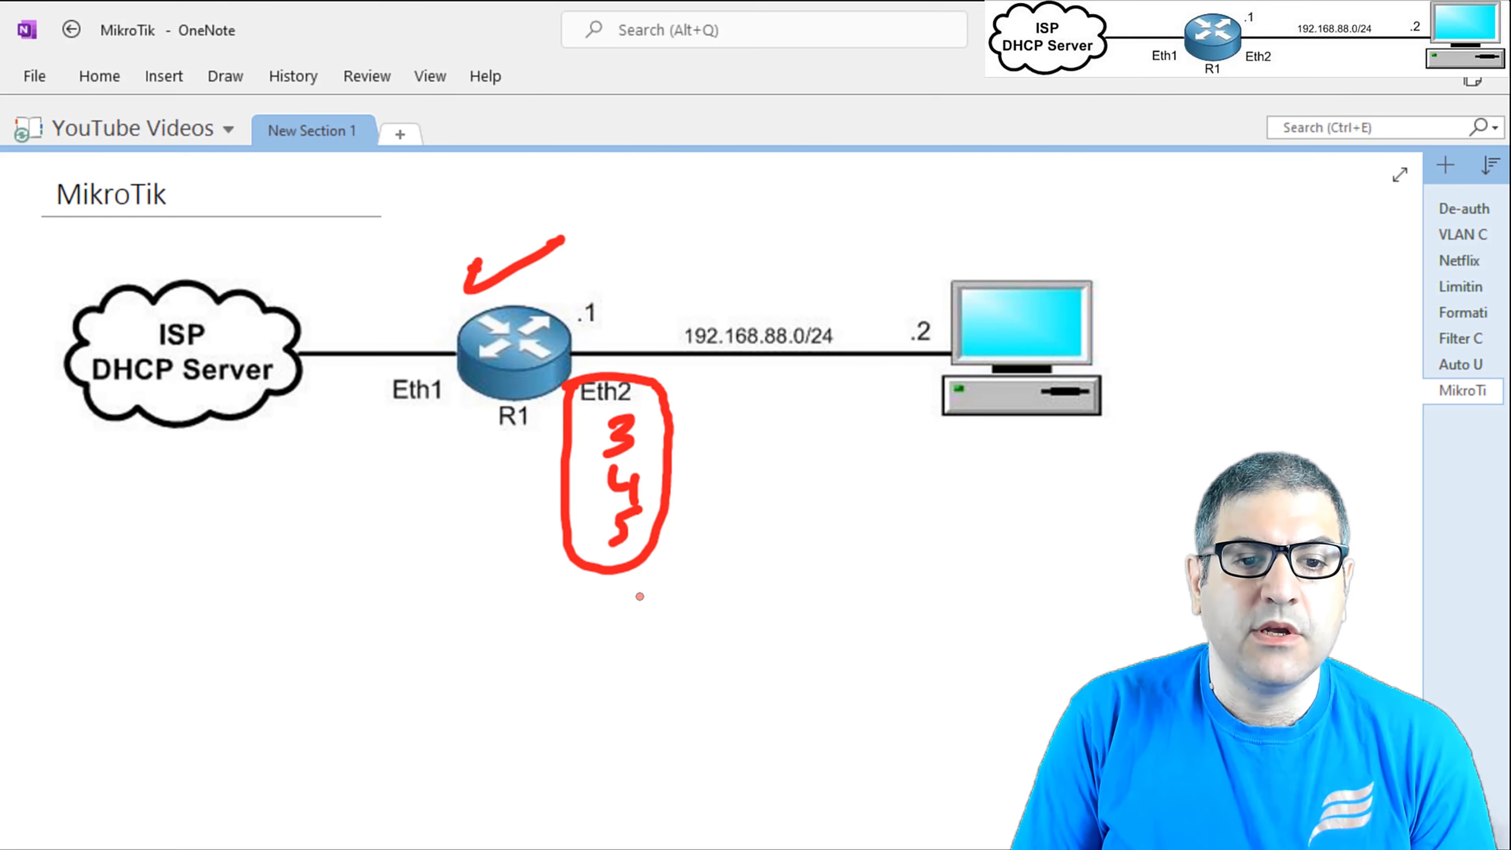
{"action": "mouse_move", "coordinate": [613, 593]}
{"action": "left_mouse_down"}
{"action": "mouse_move", "coordinate": [617, 625]}
{"action": "mouse_move", "coordinate": [695, 599]}
{"action": "mouse_move", "coordinate": [803, 593]}
{"action": "left_mouse_up"}
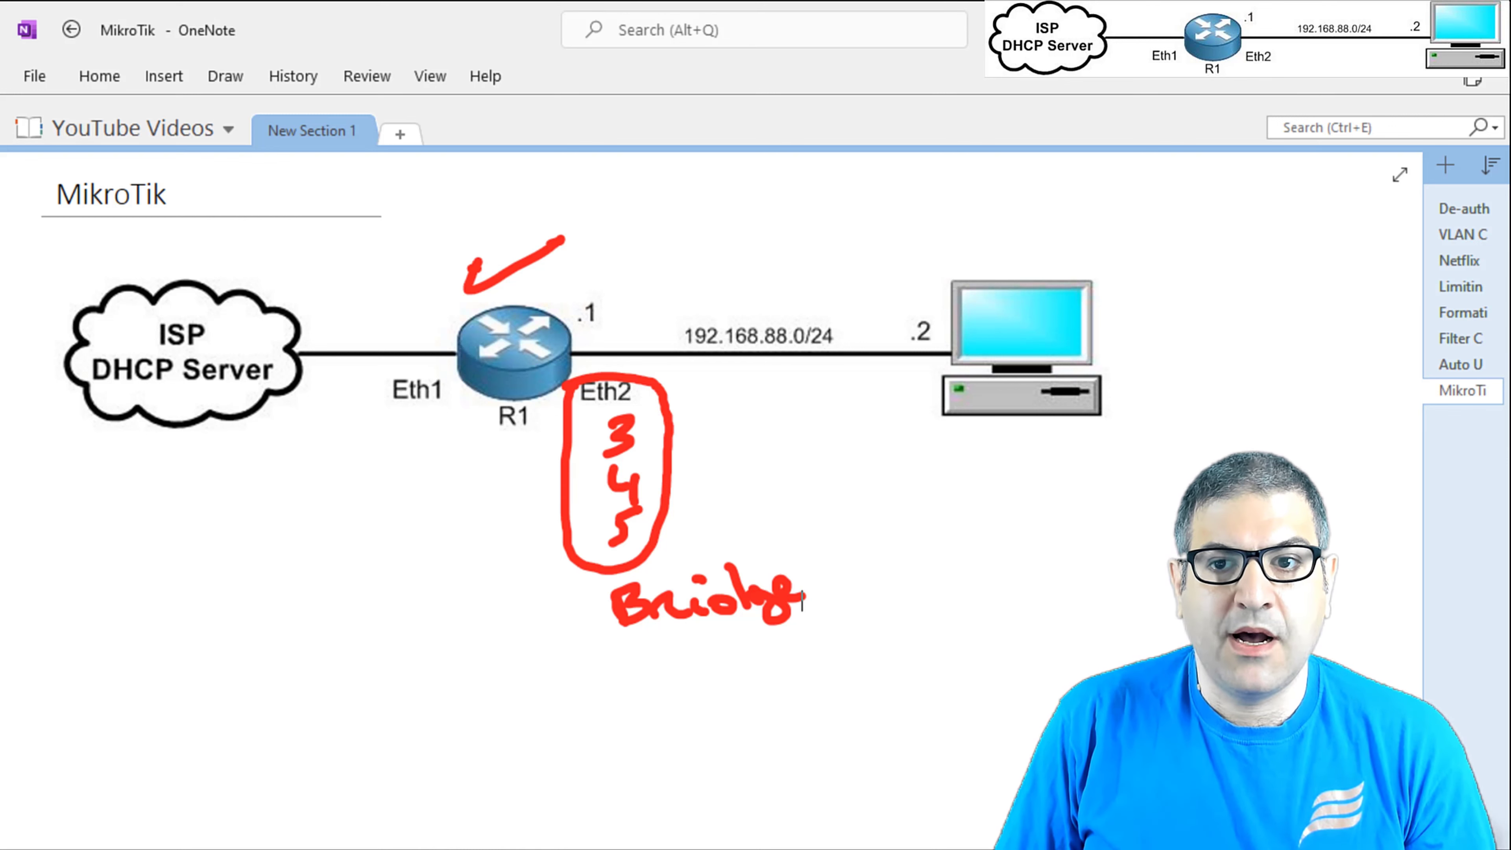
{"action": "key", "text": "alt+Tab"}
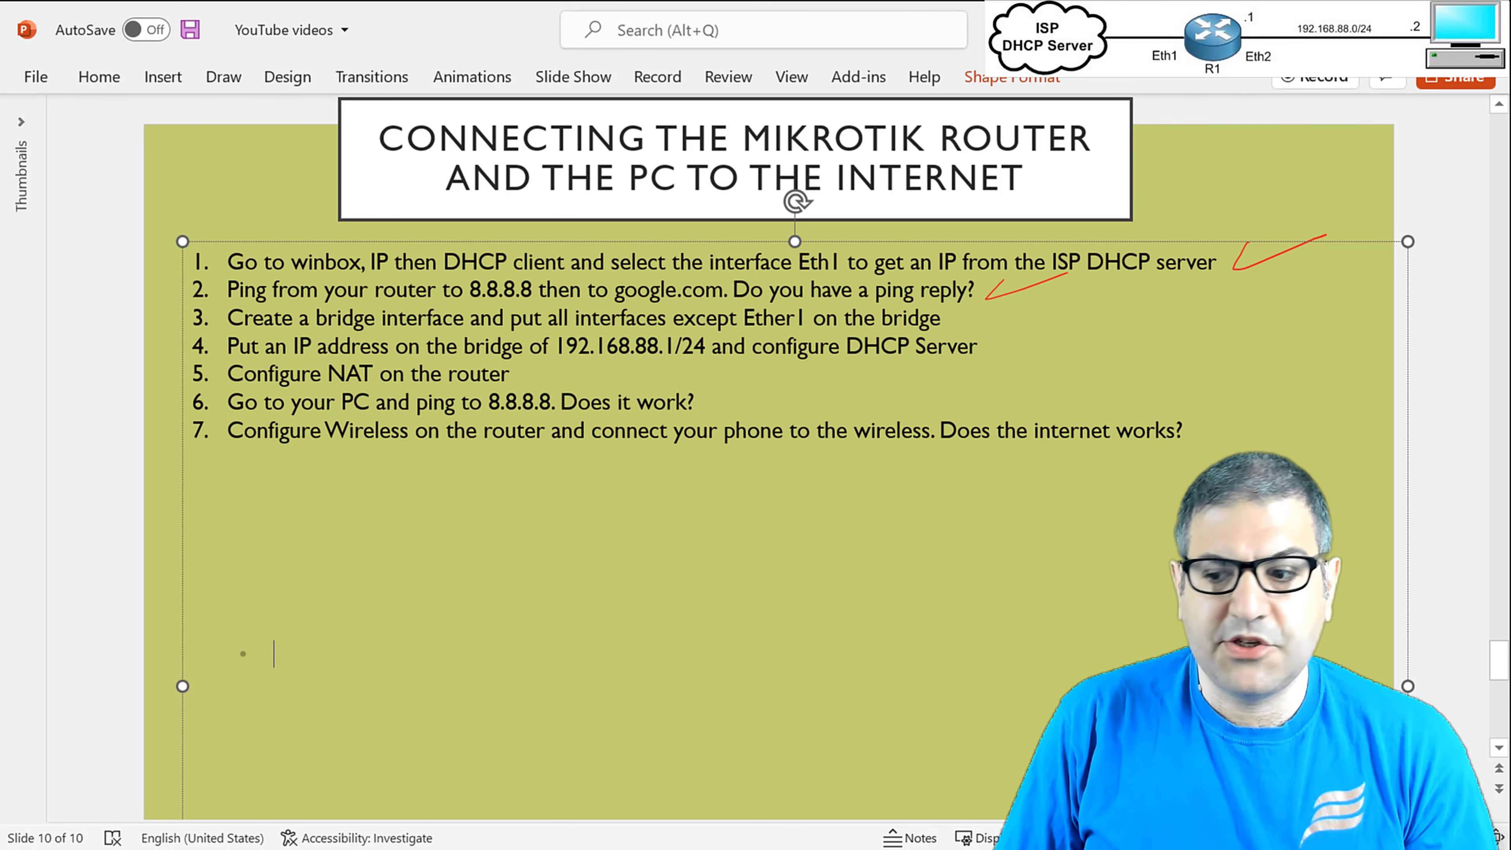
Bring up the Interface List and look over ether1 to ether3, wlan1 and wlan2.
{"action": "key", "text": "alt+Tab"}
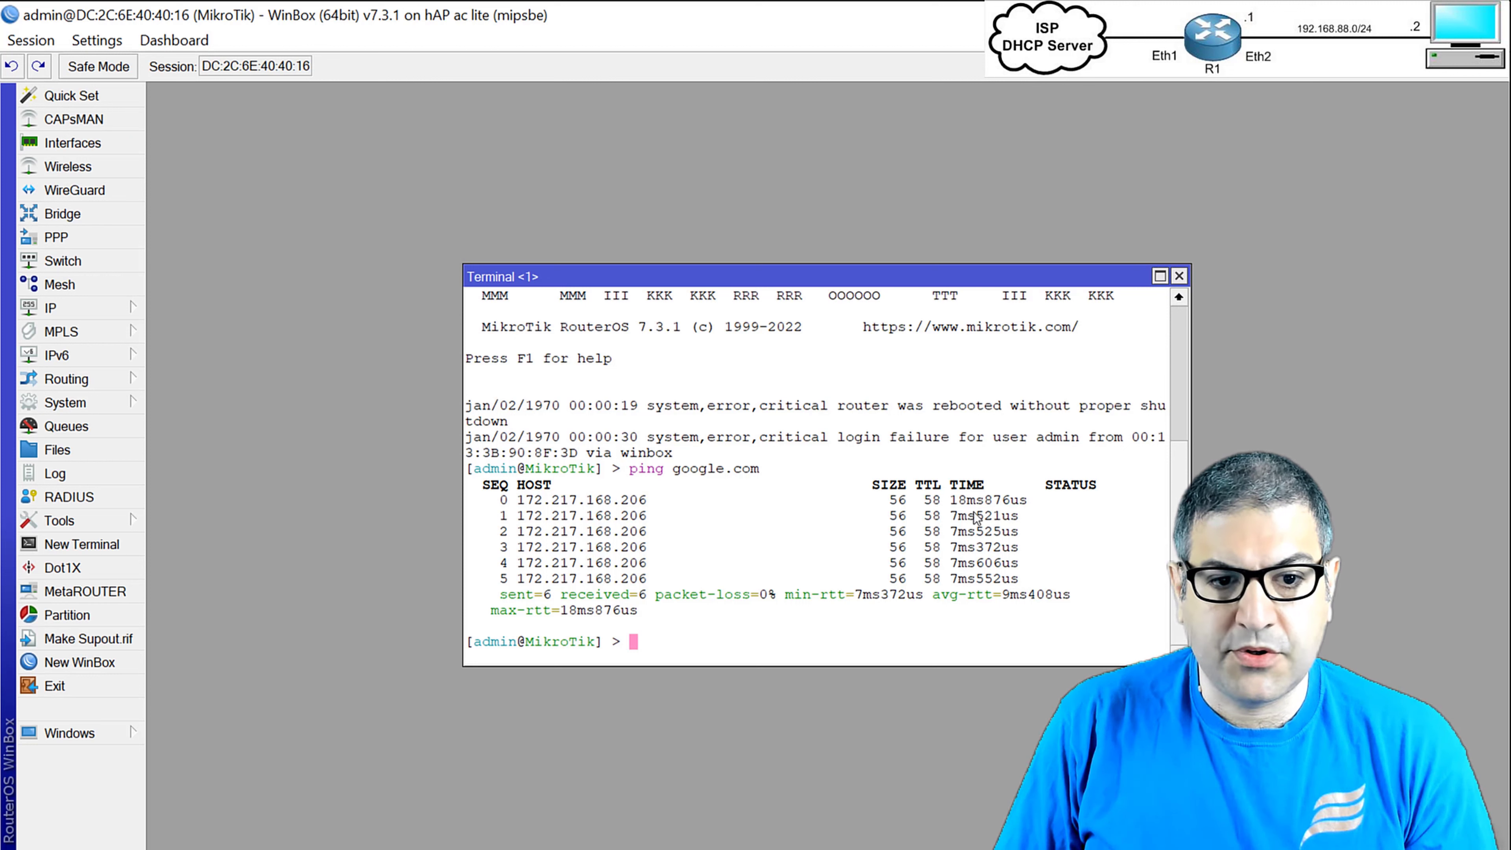
{"action": "left_click", "coordinate": [1179, 278]}
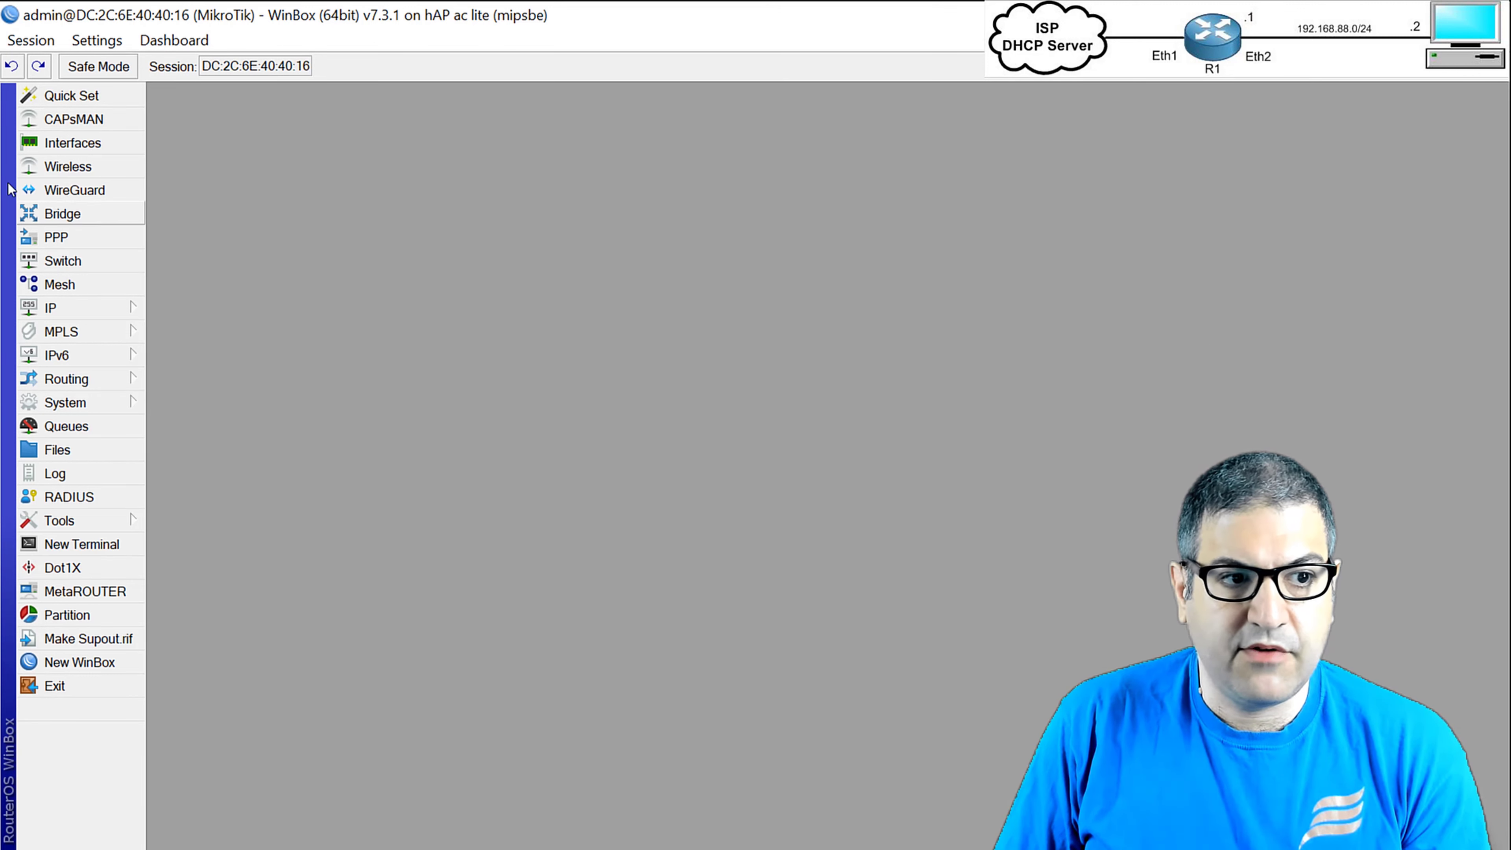
{"action": "left_click", "coordinate": [72, 142]}
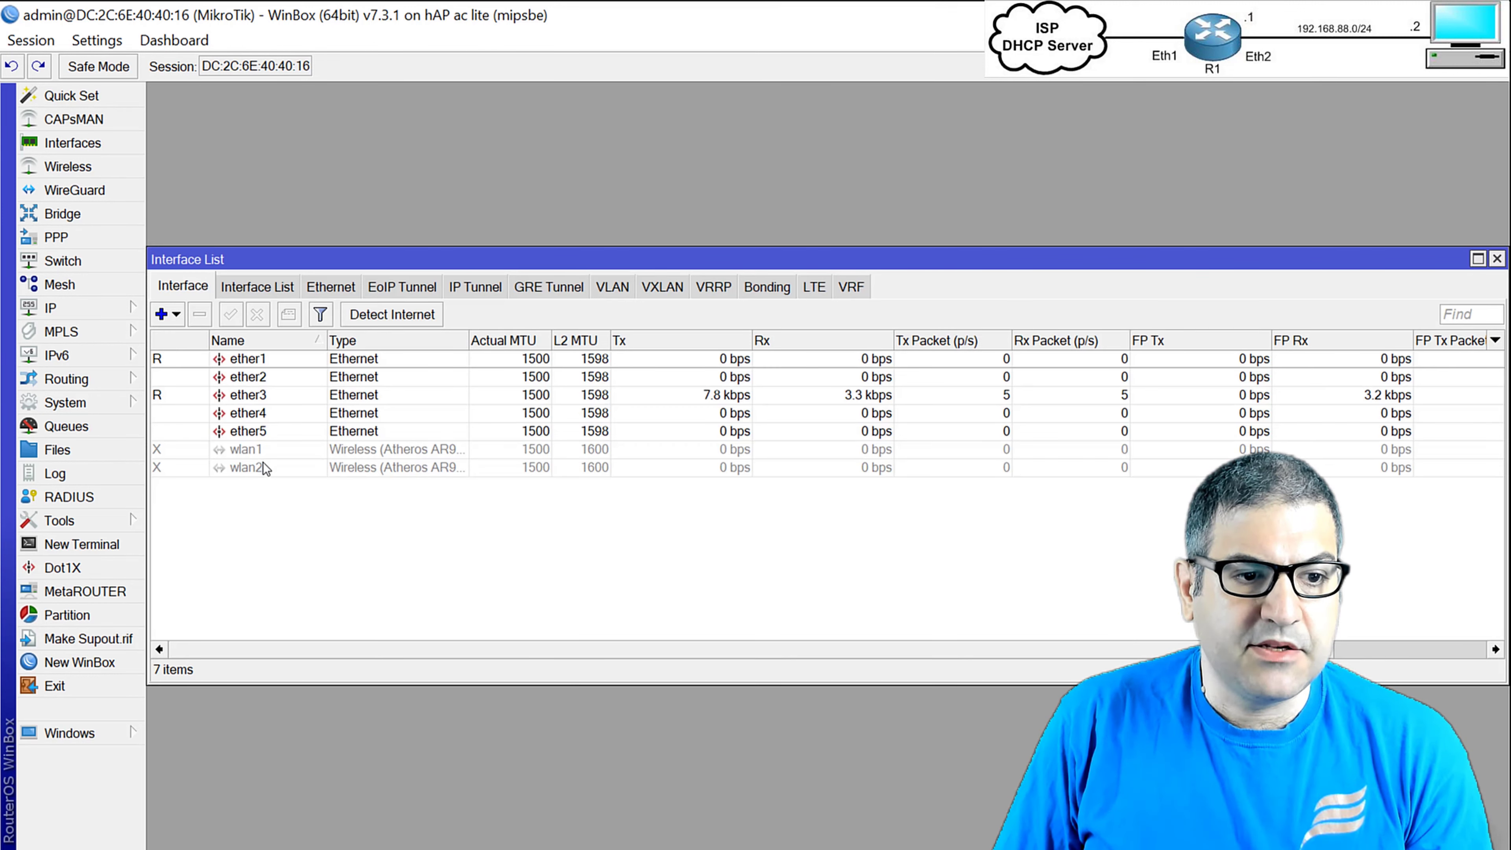
{"action": "left_click", "coordinate": [250, 361]}
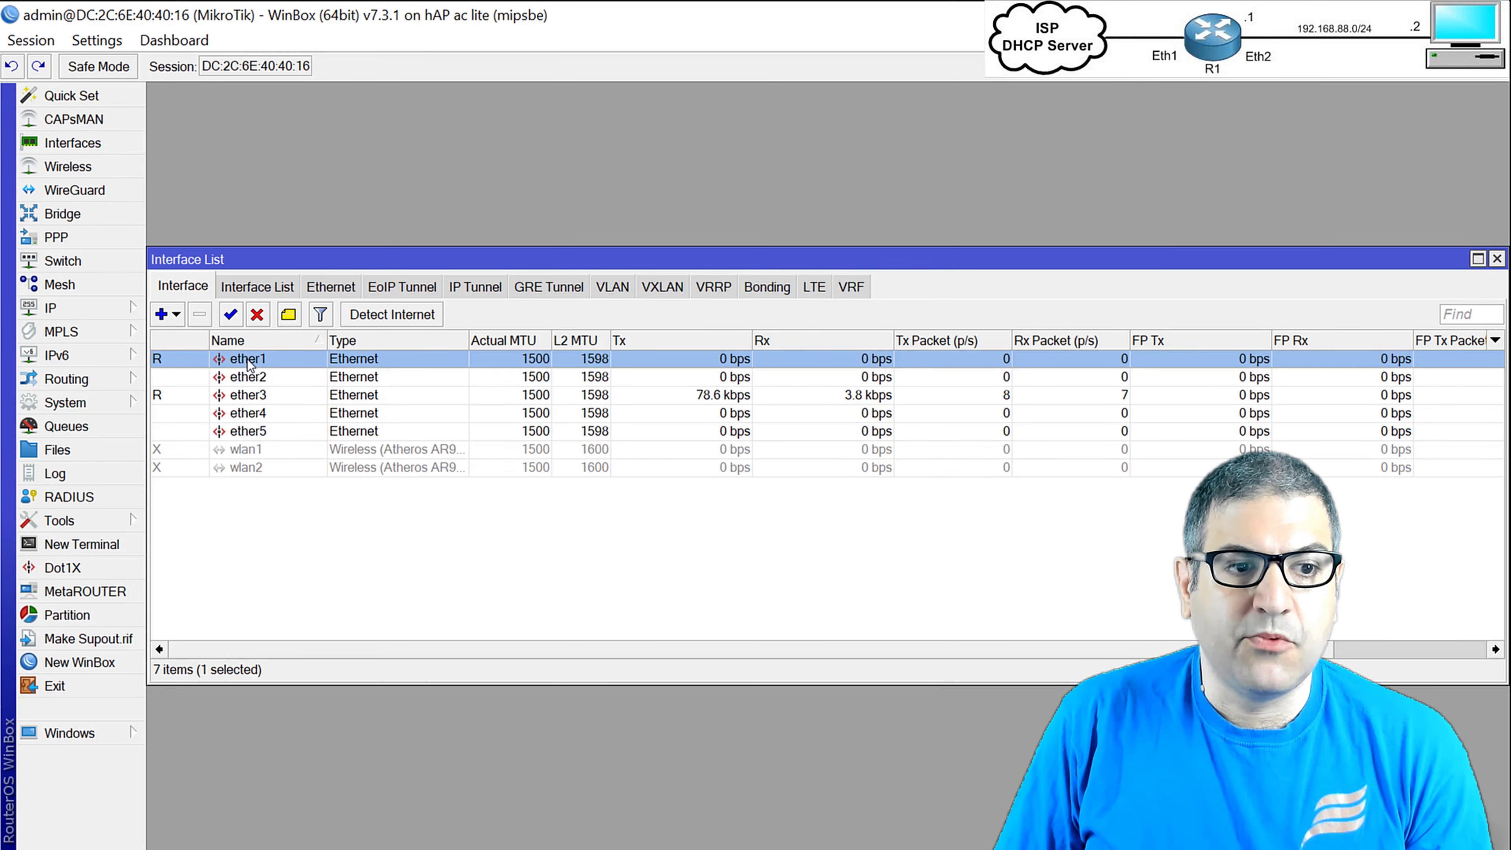
{"action": "left_click", "coordinate": [256, 378]}
{"action": "left_click", "coordinate": [261, 397]}
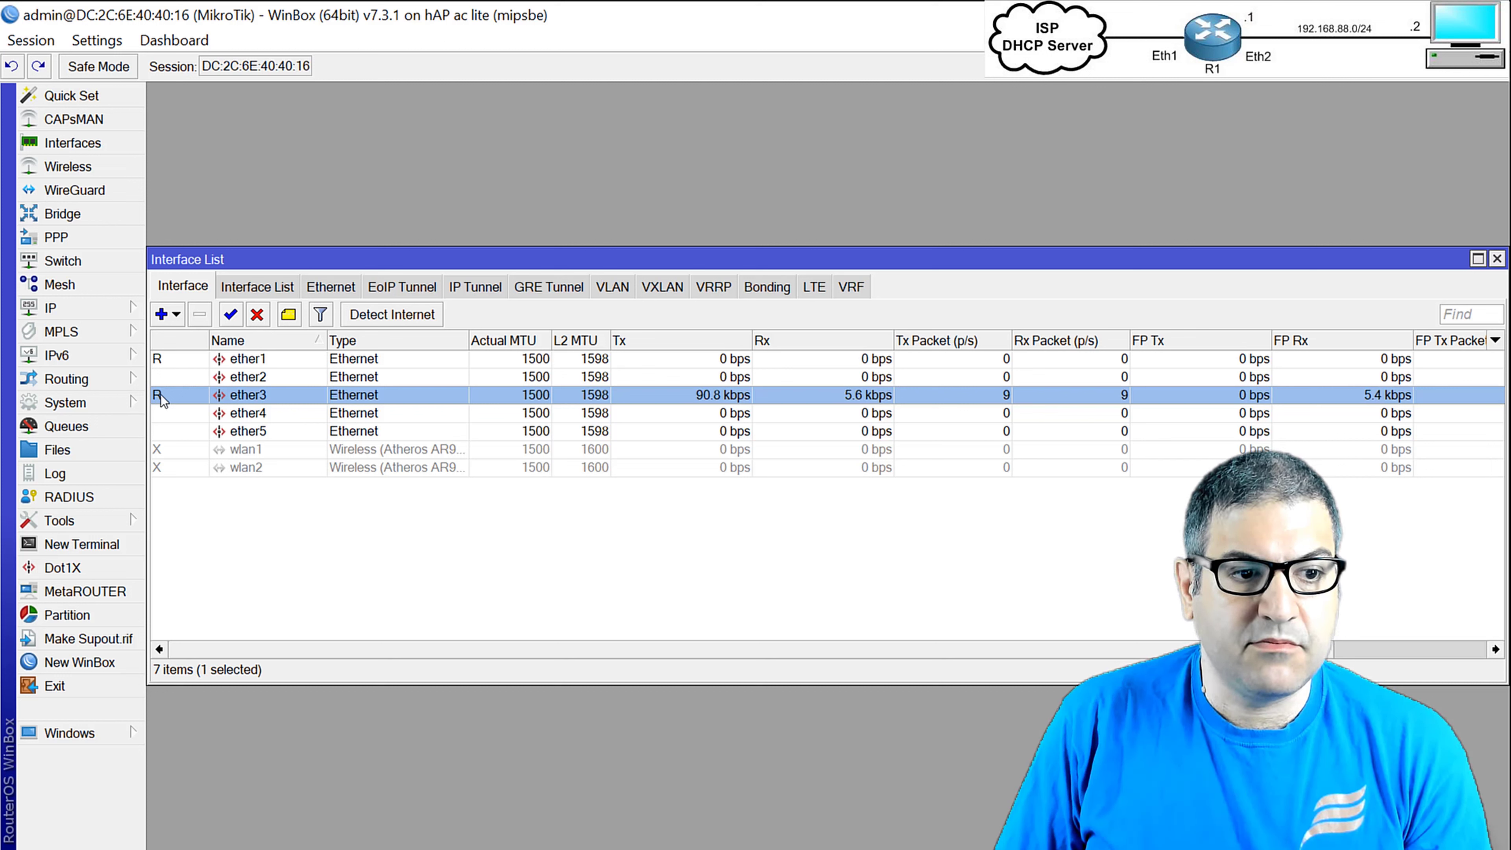
{"action": "left_click", "coordinate": [254, 449]}
{"action": "left_click", "coordinate": [249, 469]}
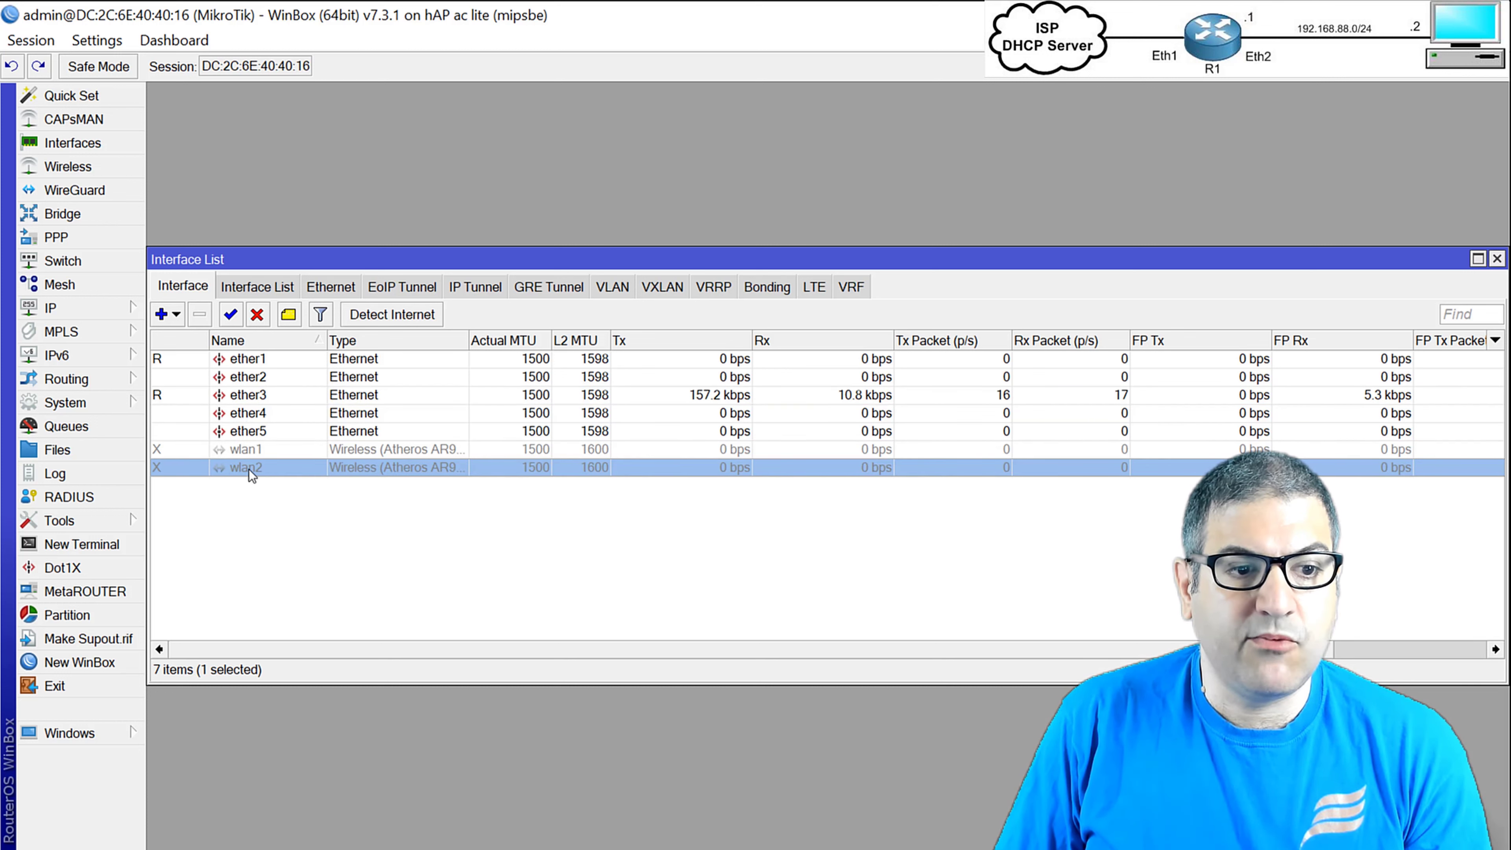
{"action": "left_click", "coordinate": [249, 455]}
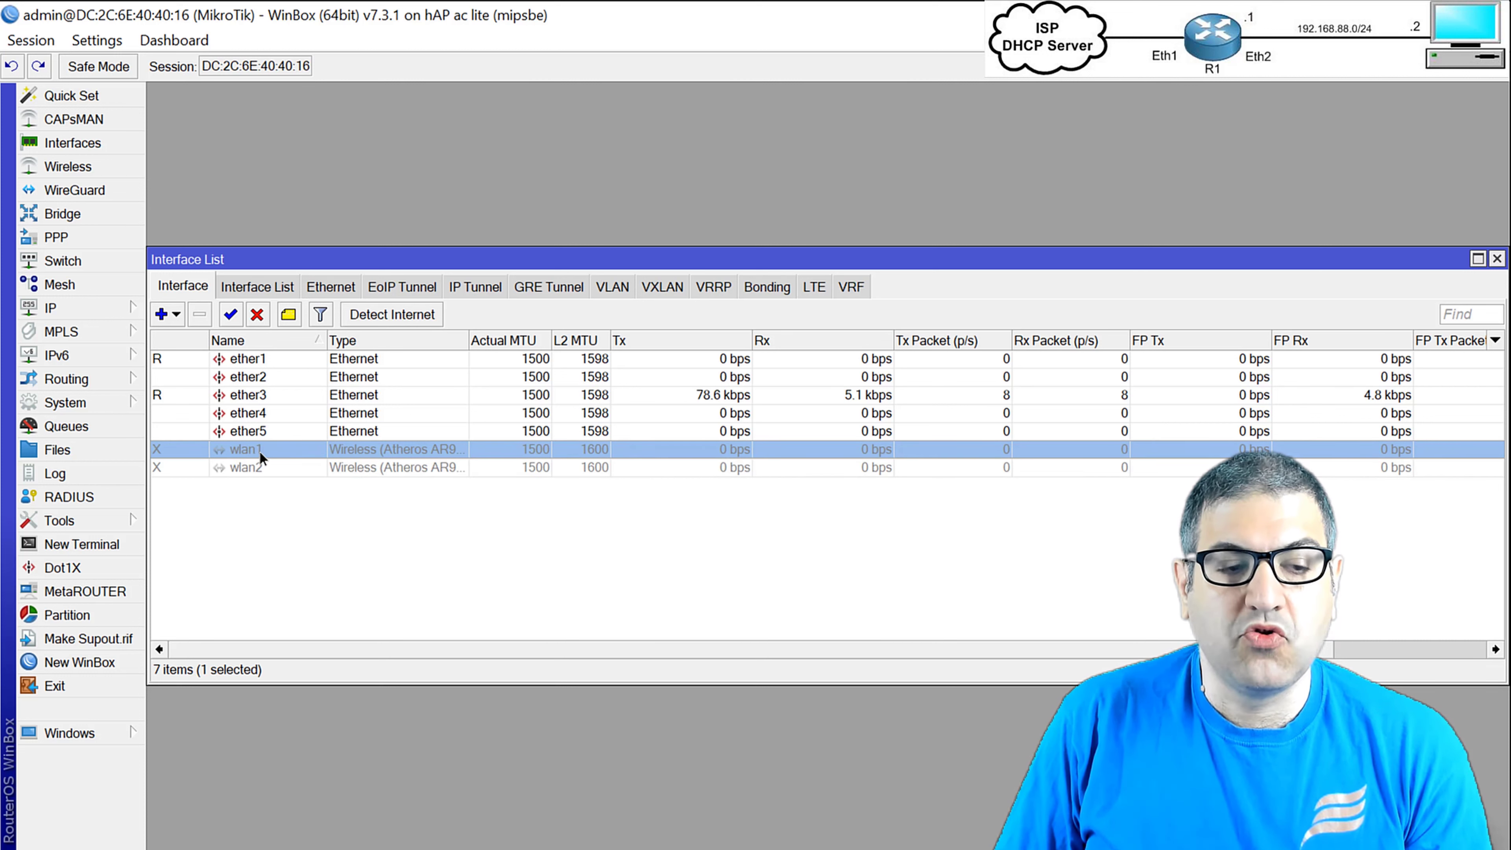
Inspect the wireless band settings of wlan1 and wlan2 without changing anything.
{"action": "double_click", "coordinate": [259, 450]}
{"action": "left_click", "coordinate": [619, 244]}
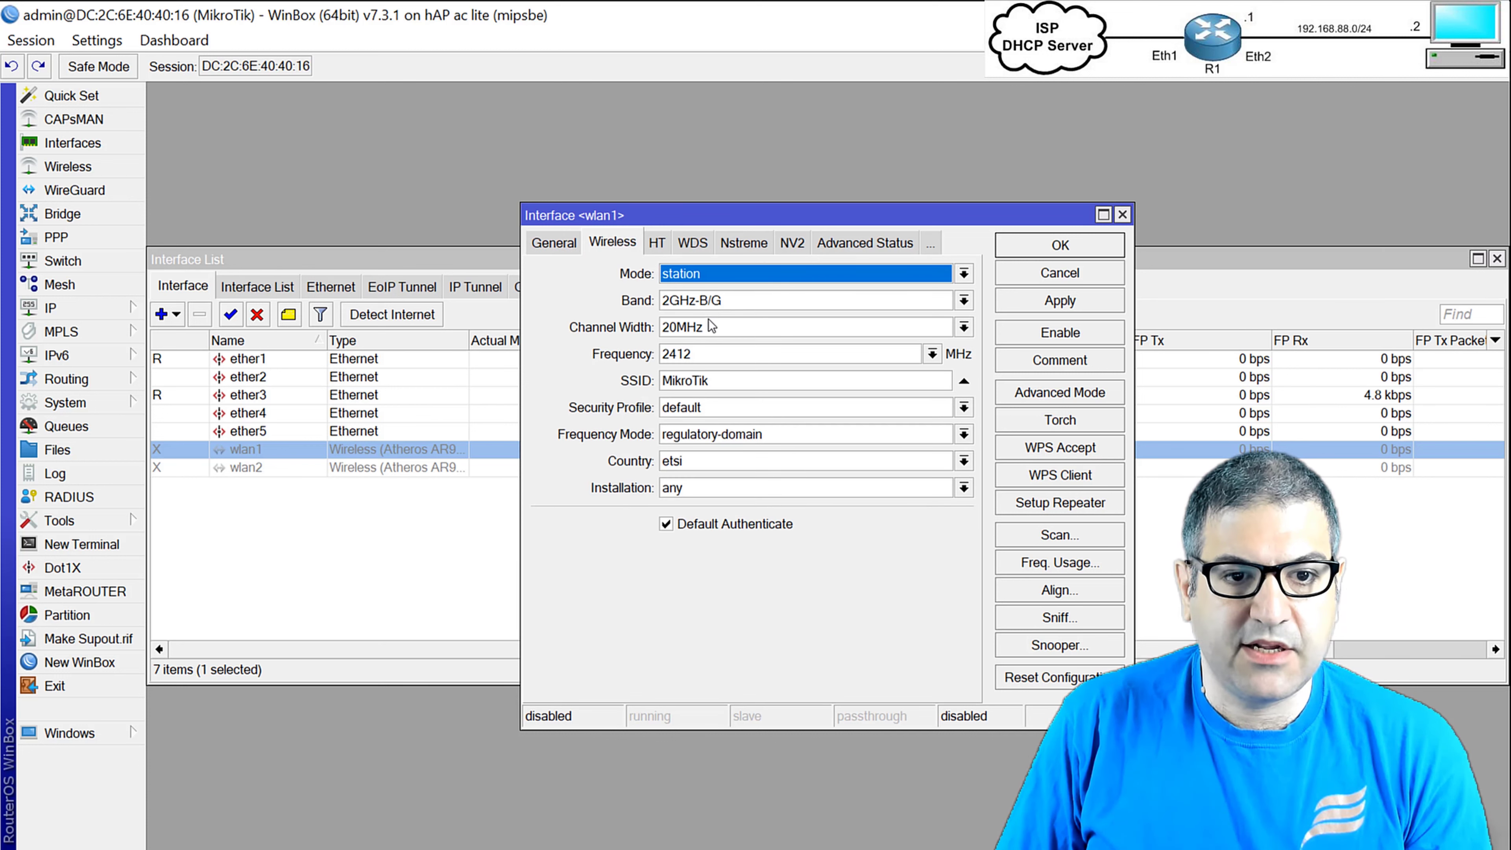
{"action": "left_click", "coordinate": [733, 301]}
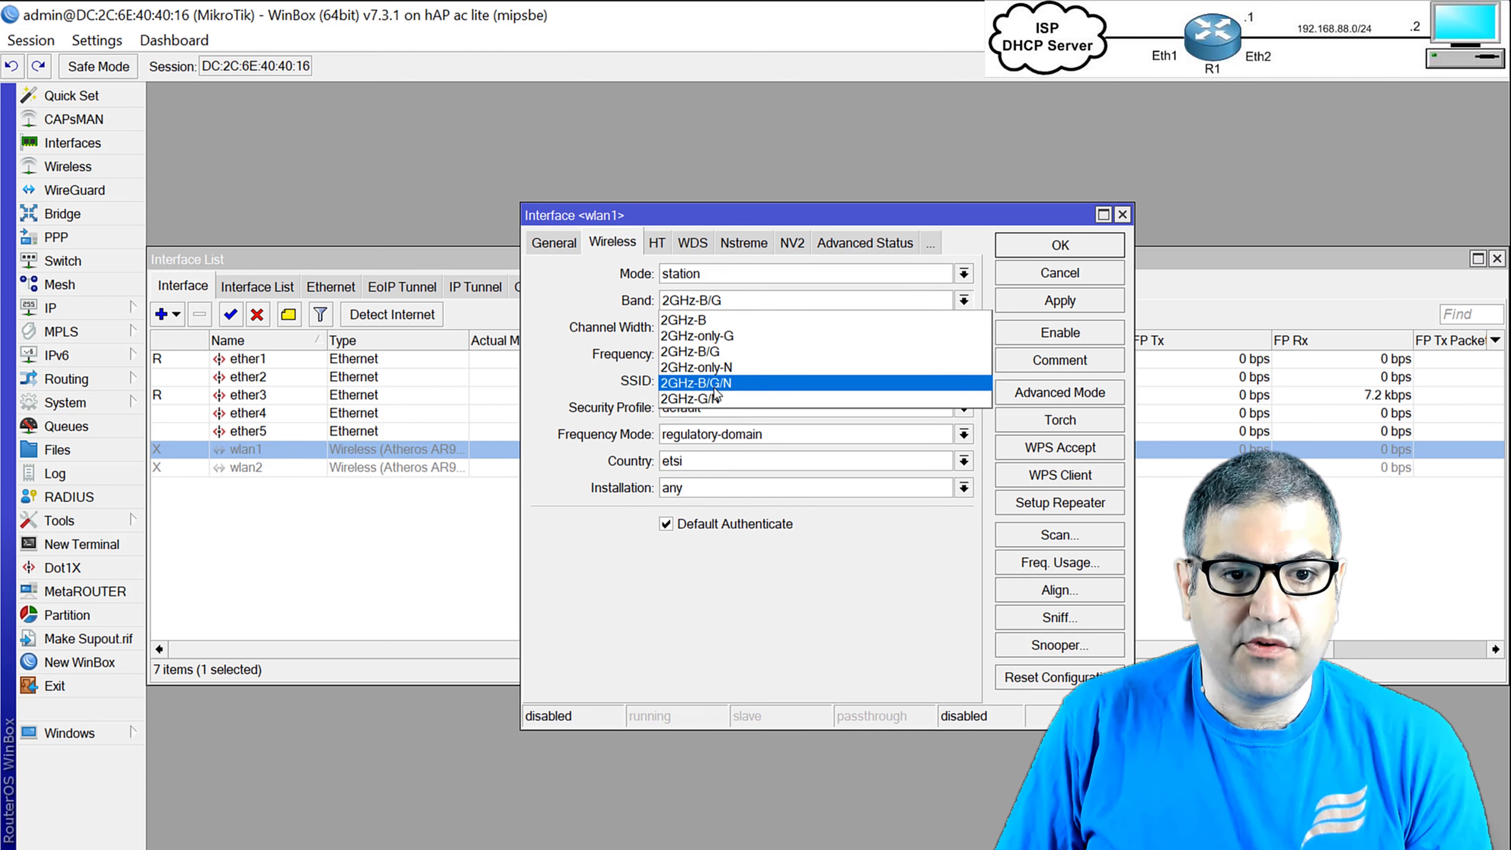
{"action": "key", "text": "Escape"}
{"action": "key", "text": "Escape"}
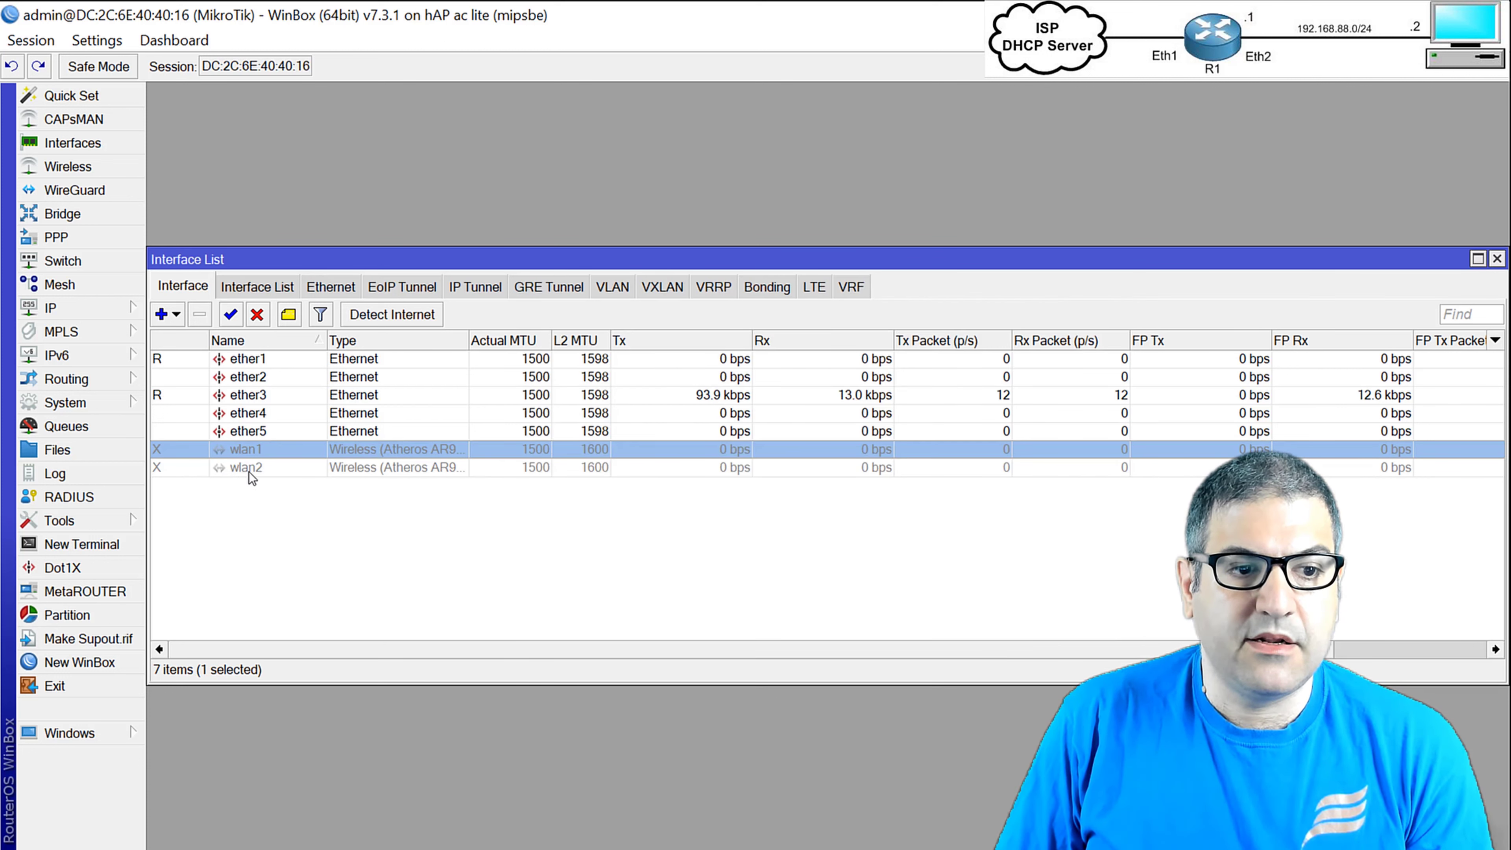
{"action": "double_click", "coordinate": [250, 468]}
{"action": "left_click", "coordinate": [619, 244]}
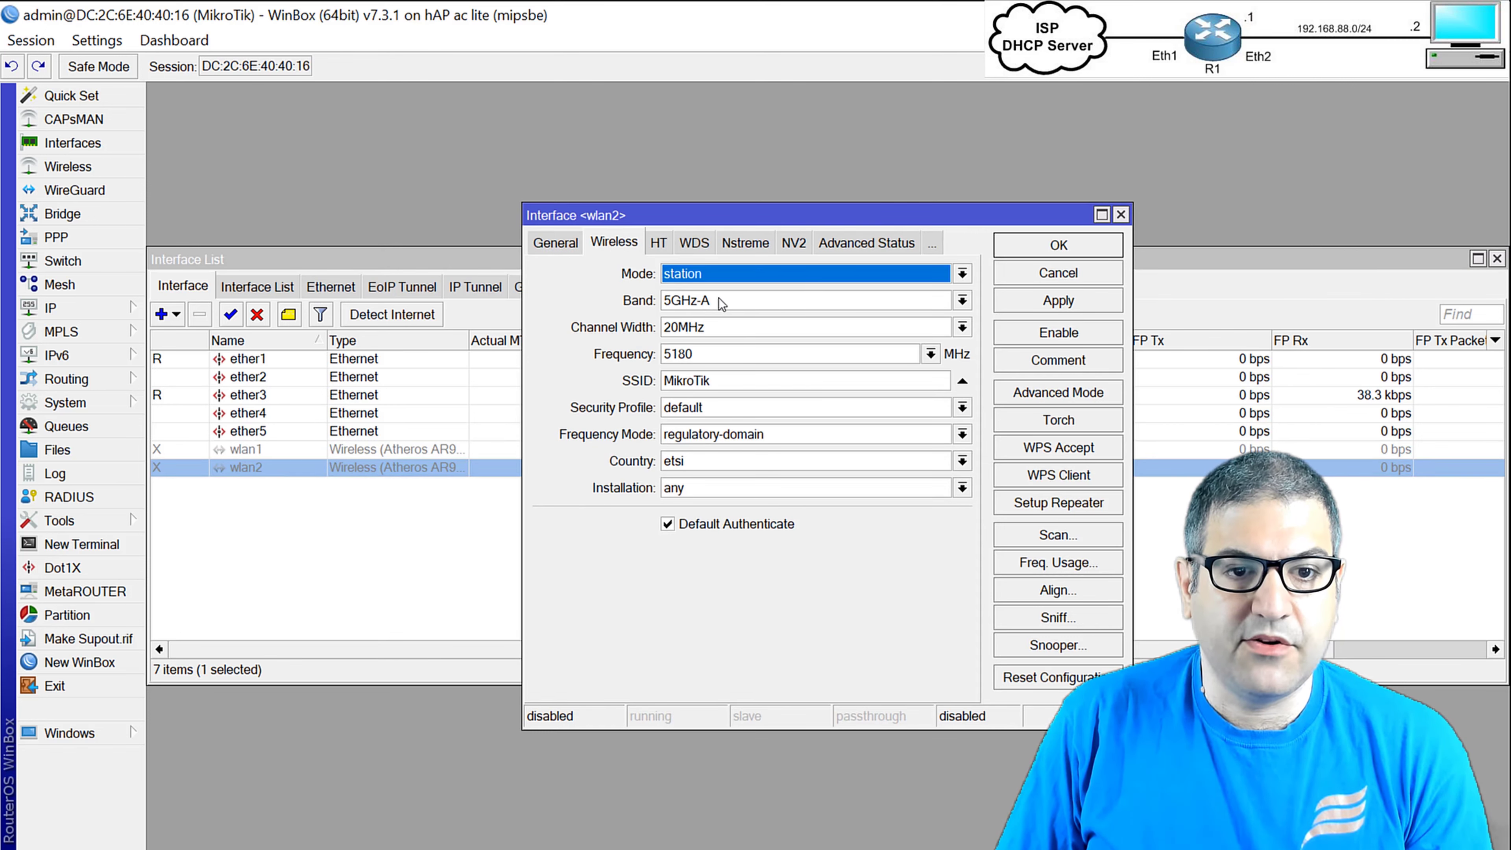
{"action": "left_click", "coordinate": [717, 301]}
{"action": "key", "text": "Escape"}
{"action": "key", "text": "Escape"}
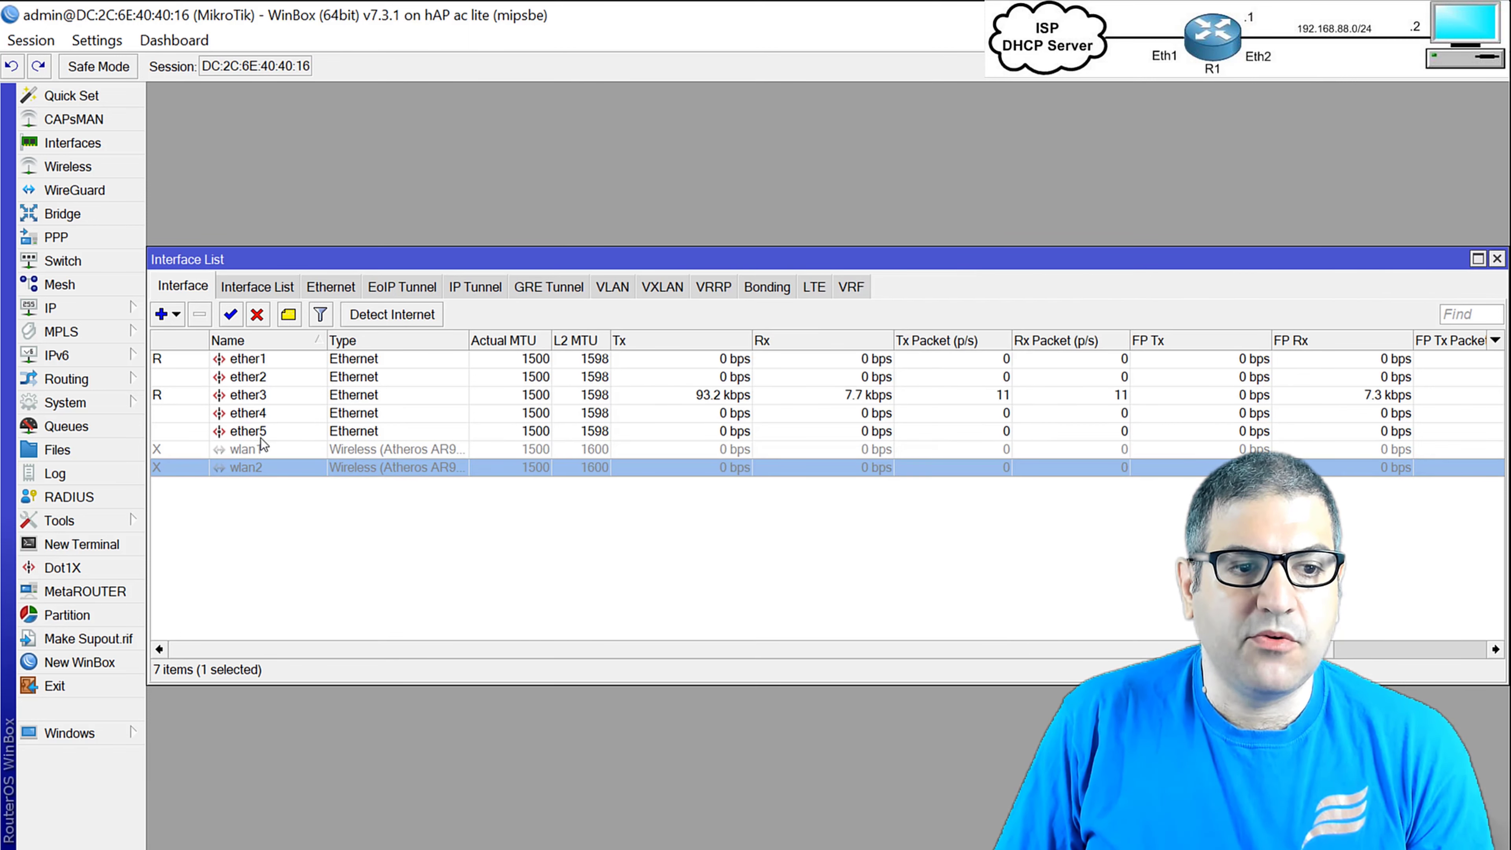
Enable the wlan1 wireless interface, leaving wlan2 disabled.
{"action": "left_click", "coordinate": [253, 449]}
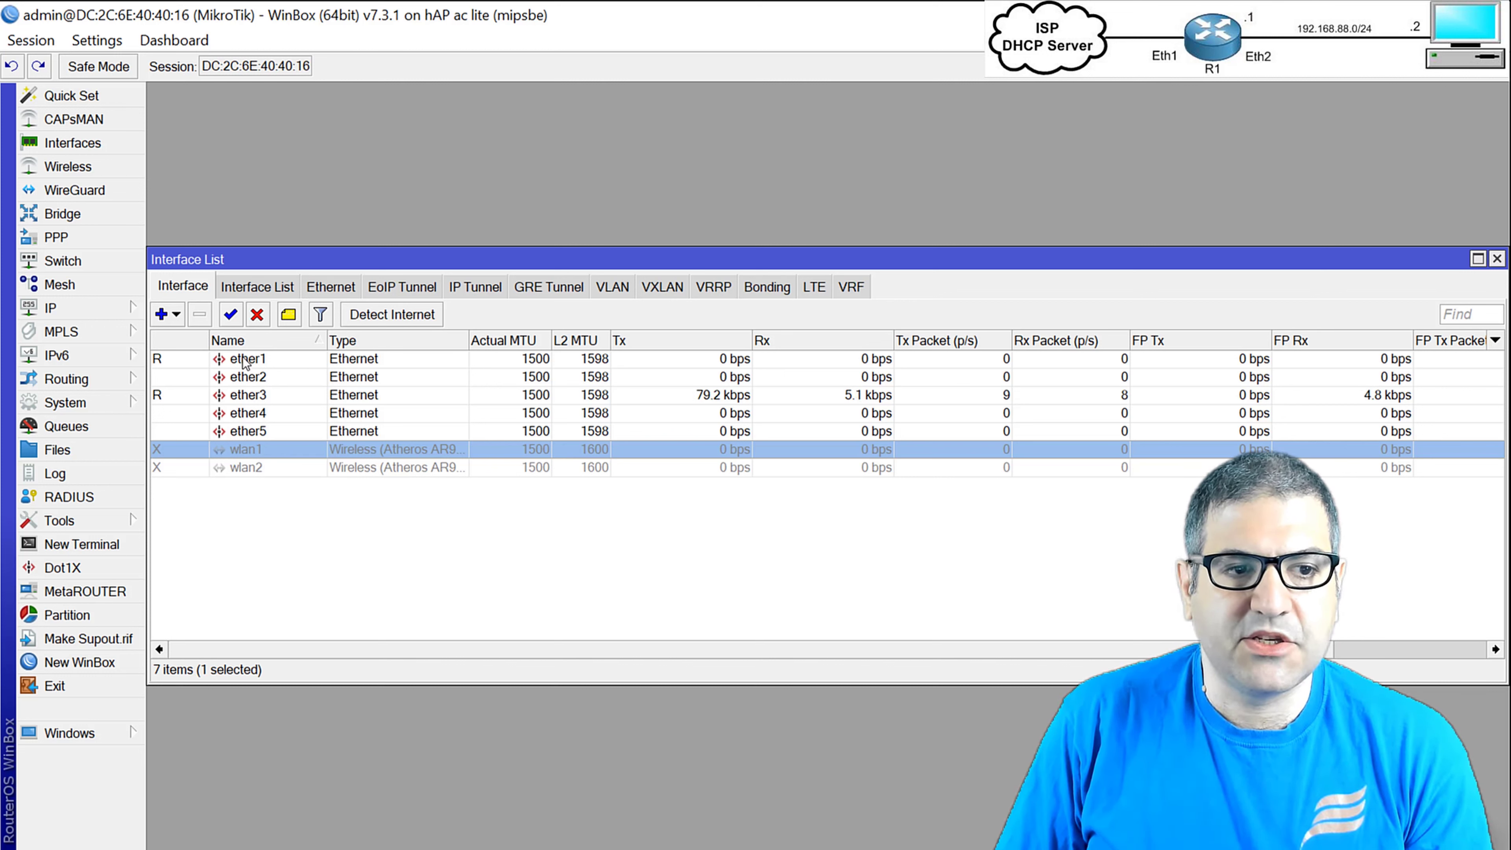
{"action": "left_click", "coordinate": [235, 310]}
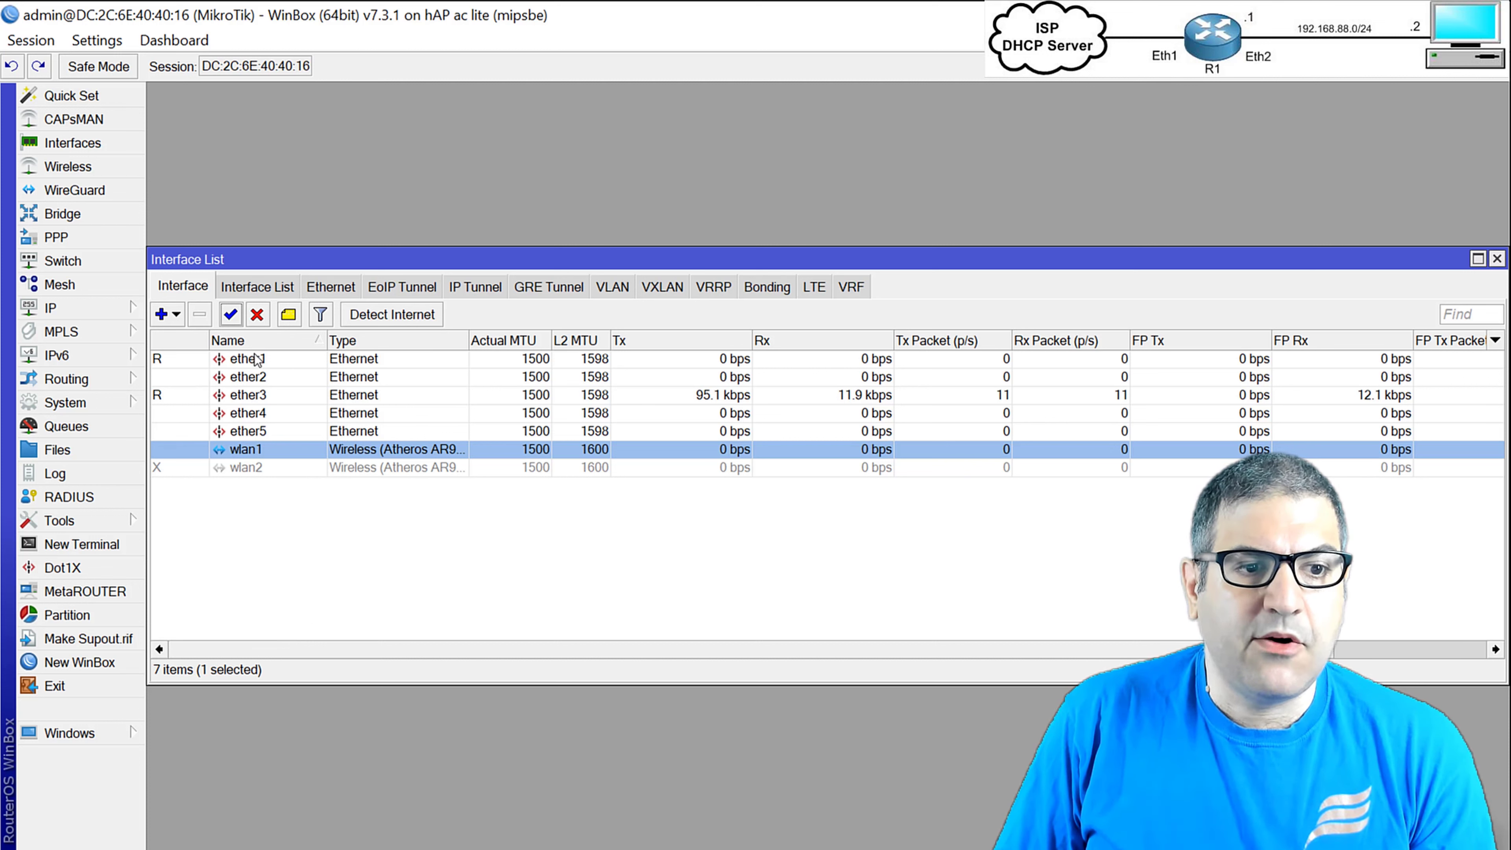
{"action": "left_click", "coordinate": [272, 376]}
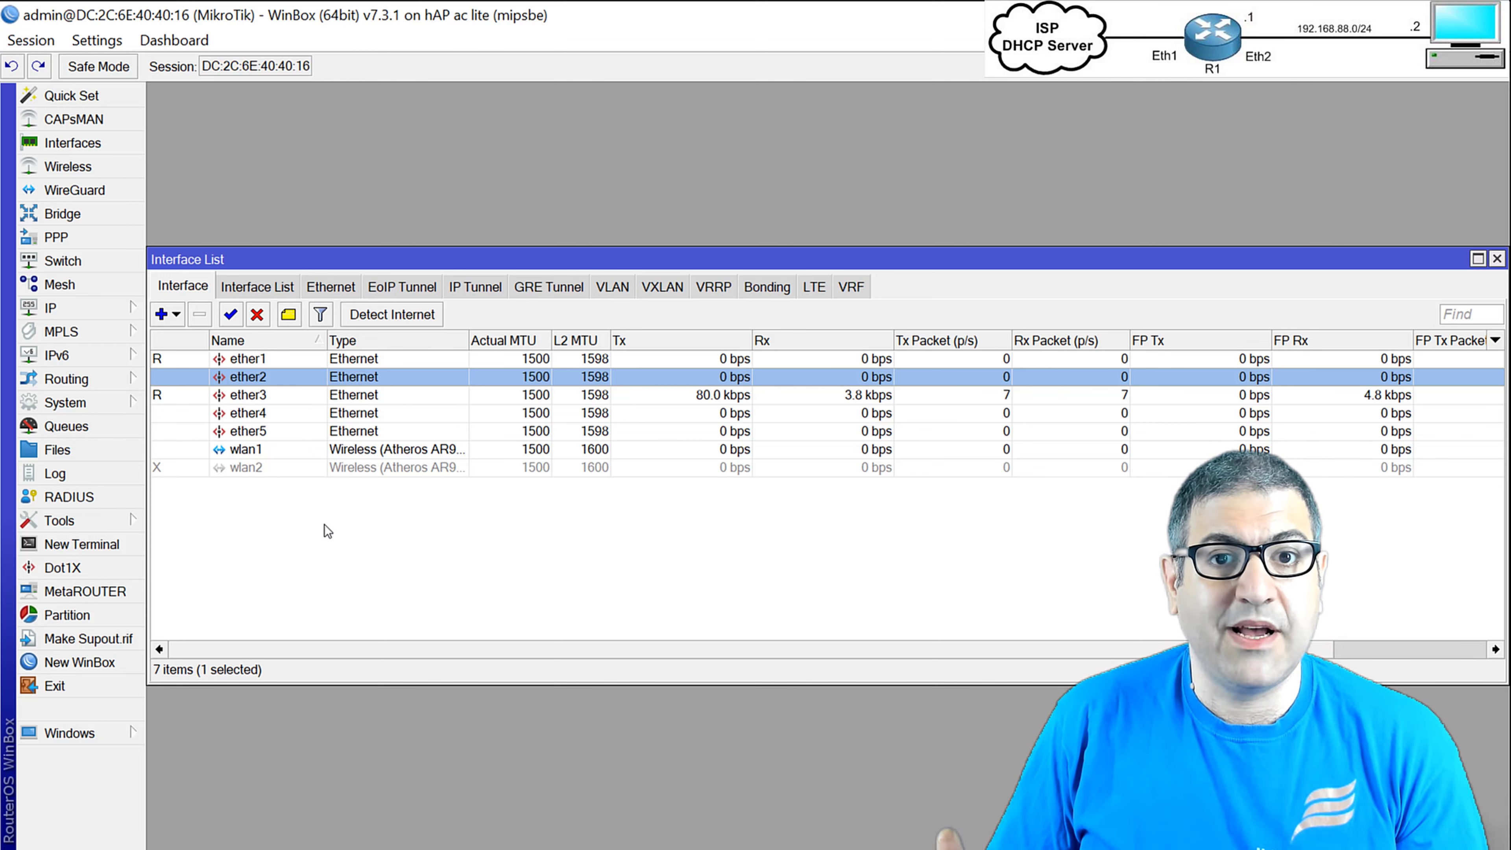
Add a bridge named LAN and display its still-empty member port list.
{"action": "key", "text": "Escape"}
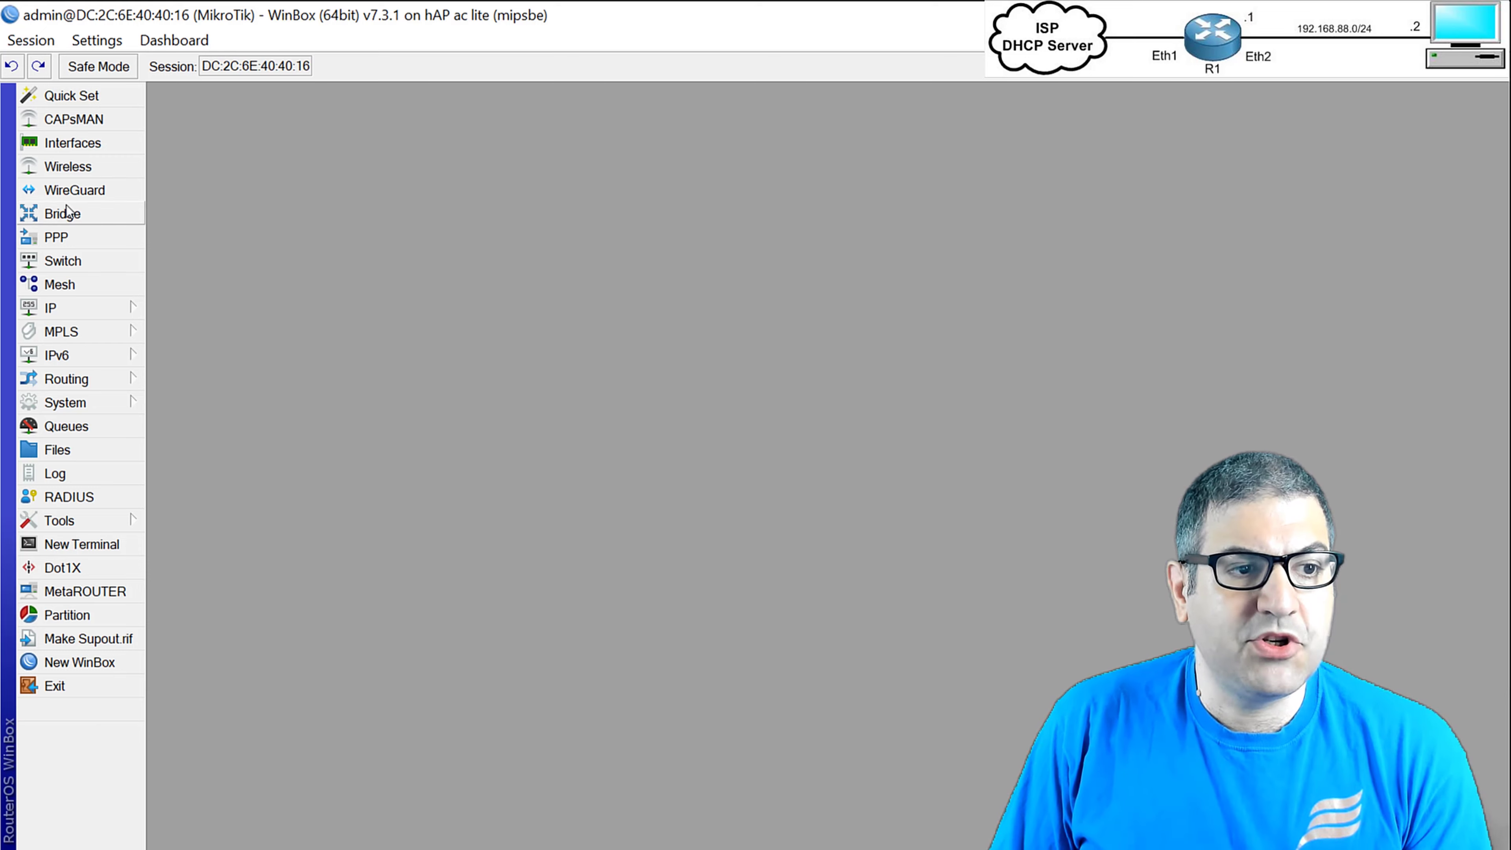
{"action": "left_click", "coordinate": [48, 216]}
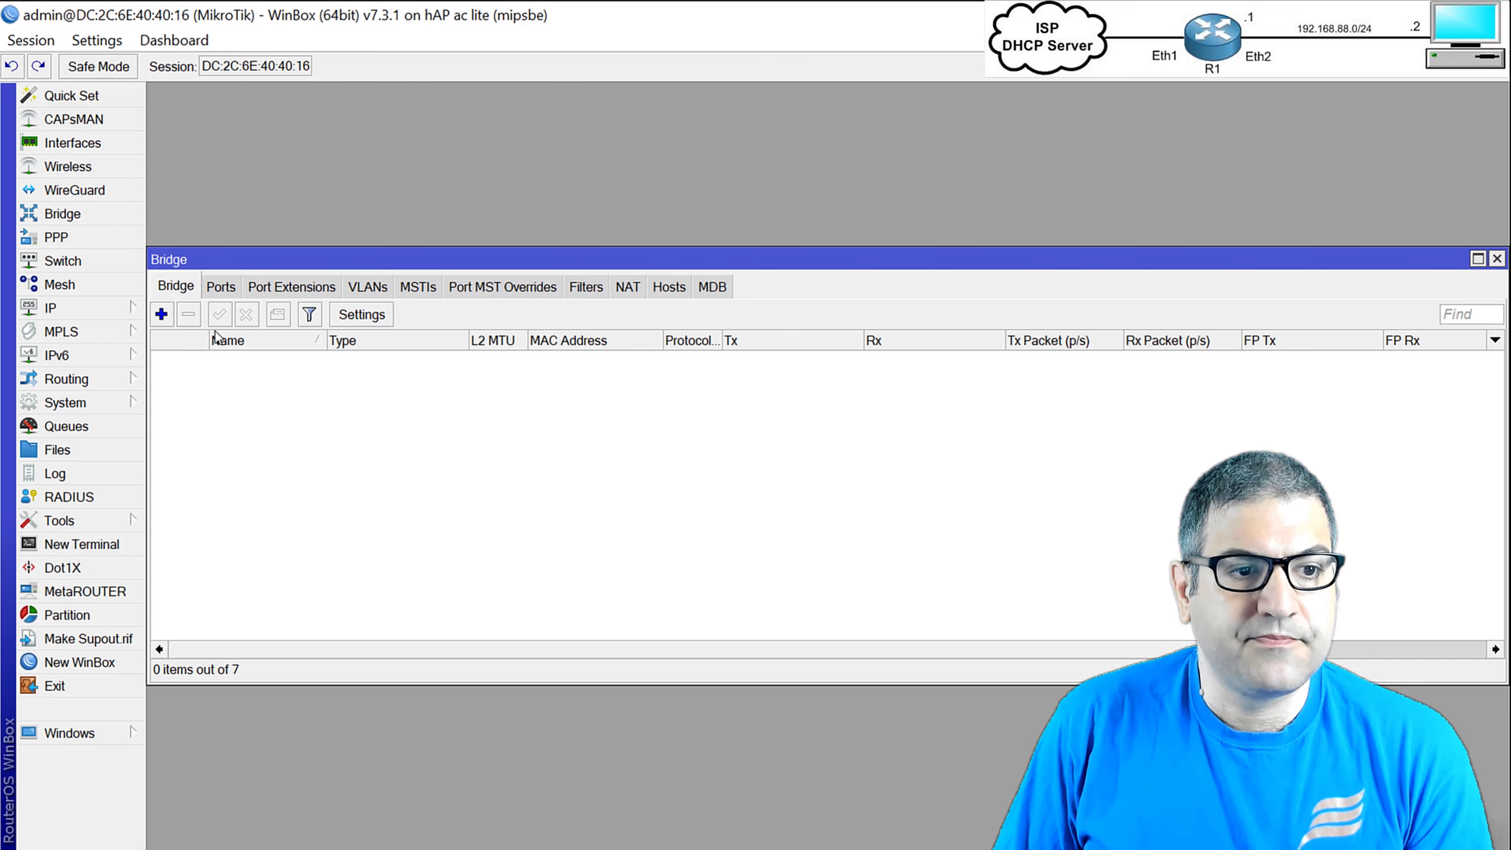
{"action": "left_click", "coordinate": [161, 315]}
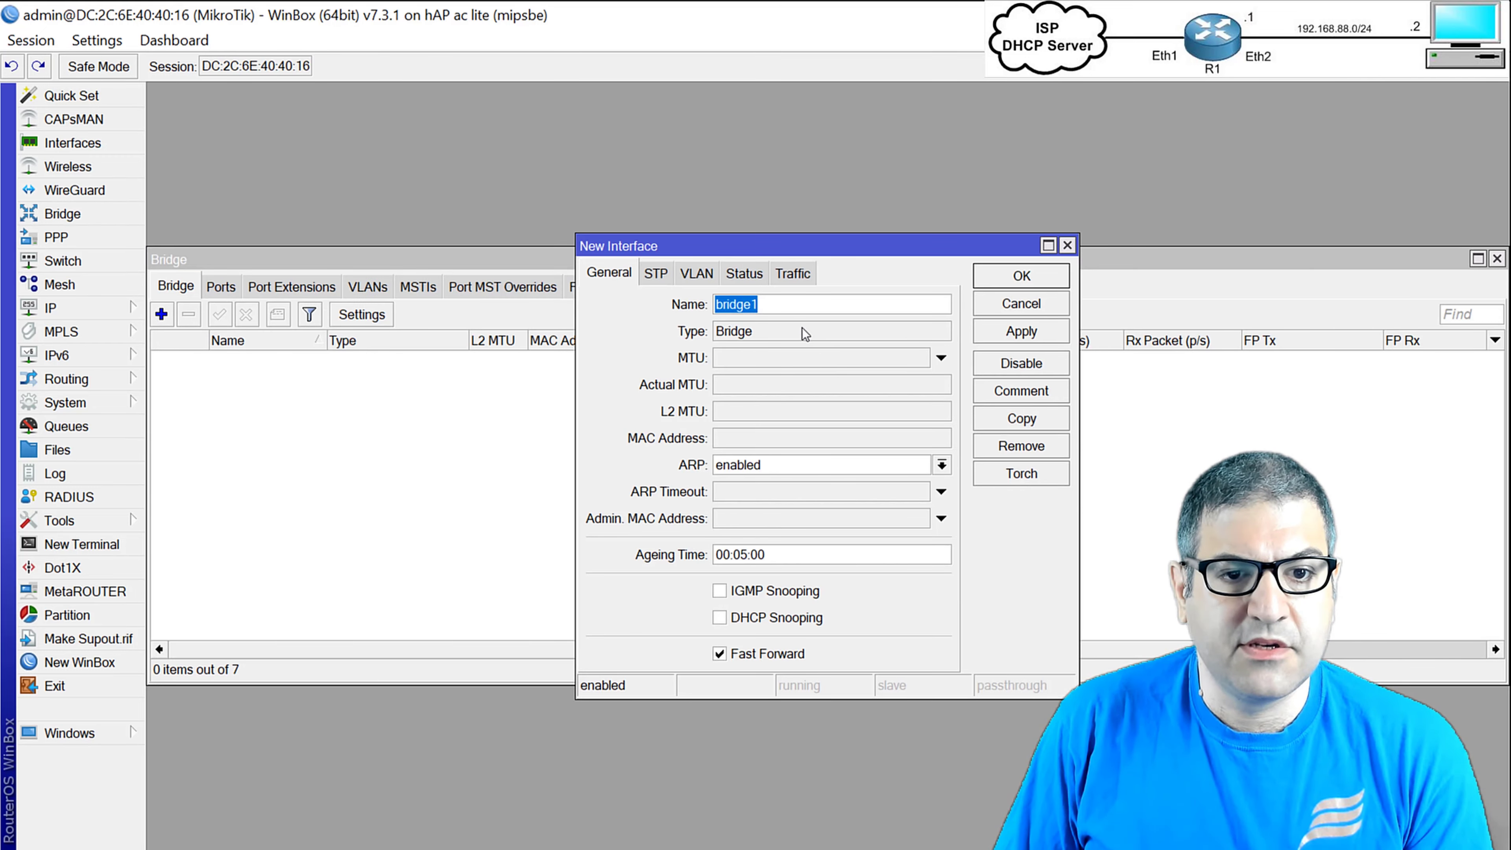
{"action": "type", "text": "LAN"}
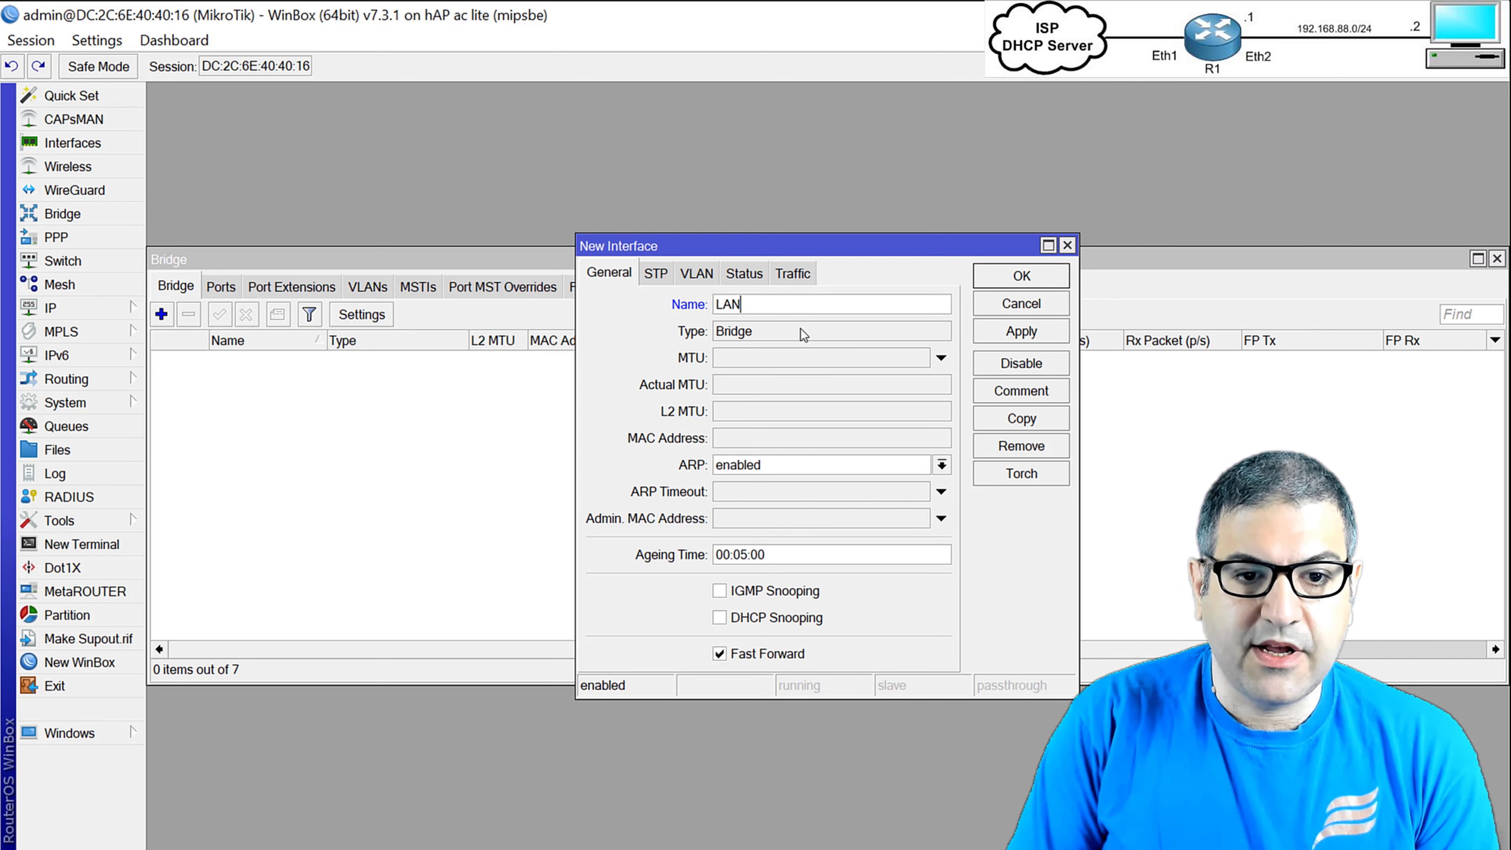
{"action": "left_click", "coordinate": [1021, 277]}
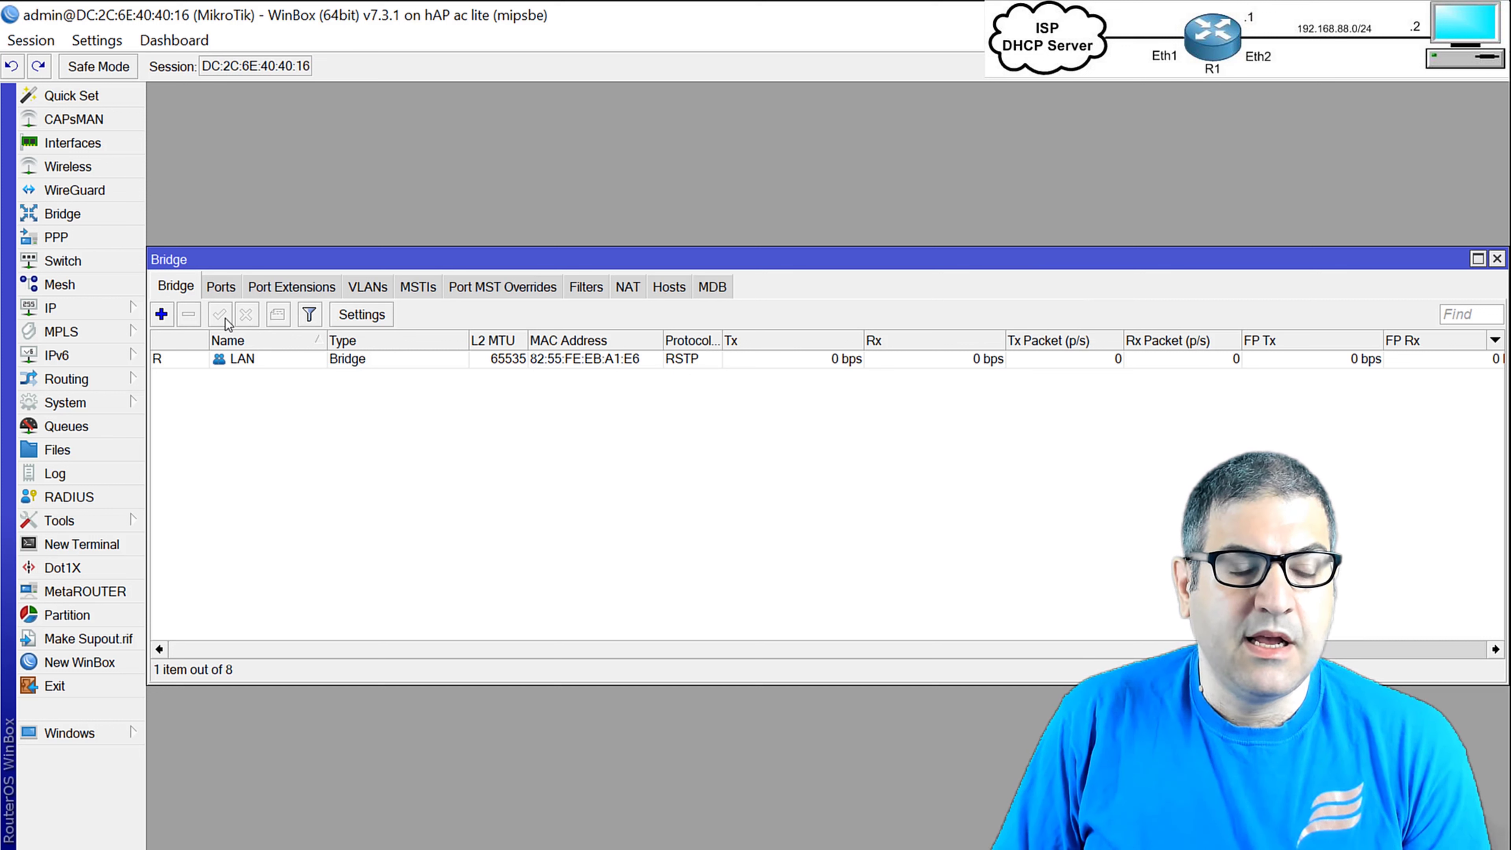
{"action": "left_click", "coordinate": [341, 358]}
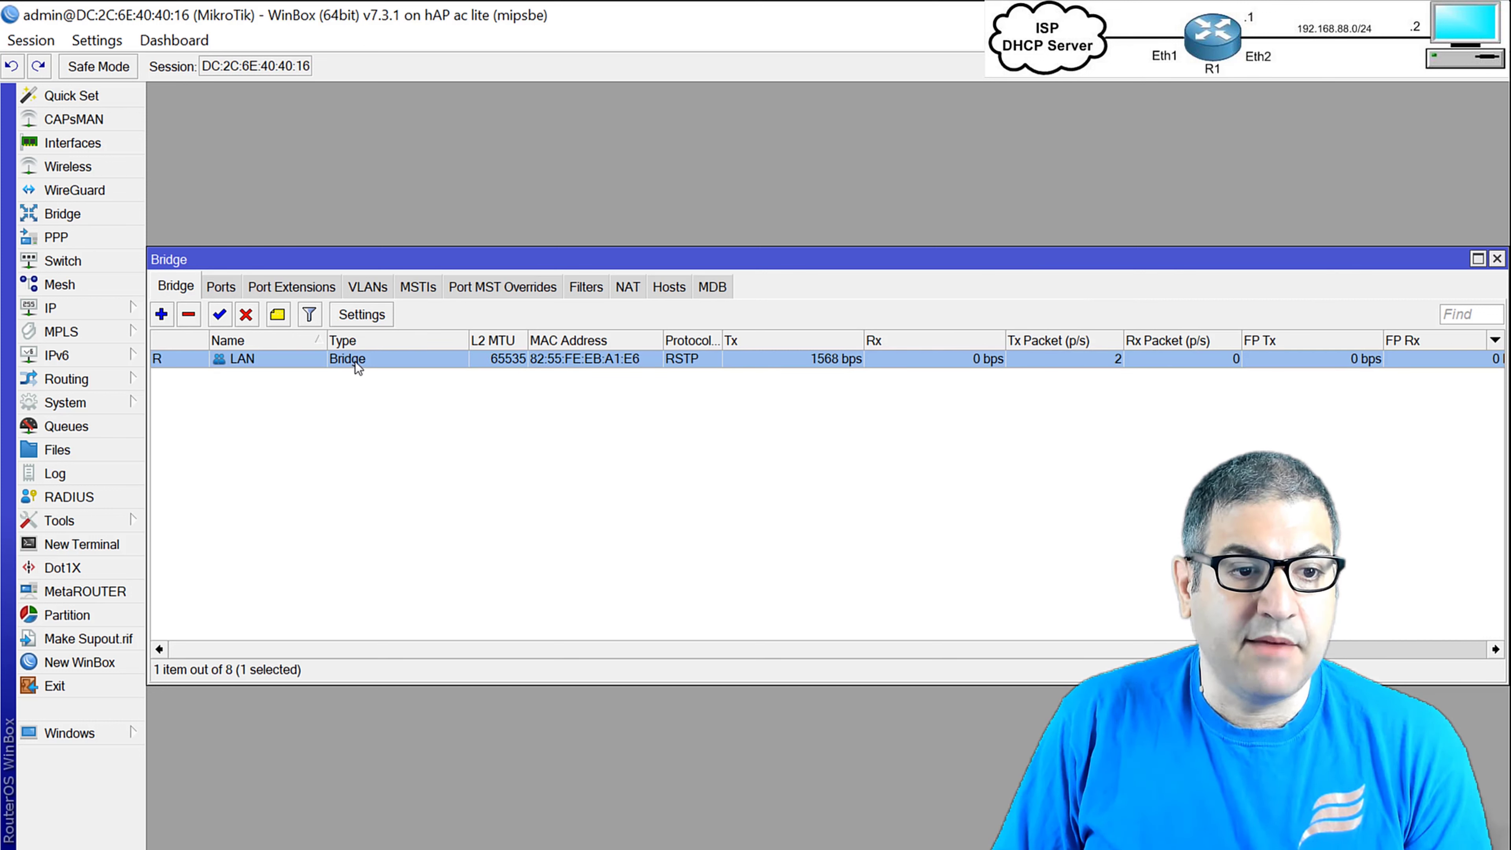
{"action": "left_click", "coordinate": [225, 293]}
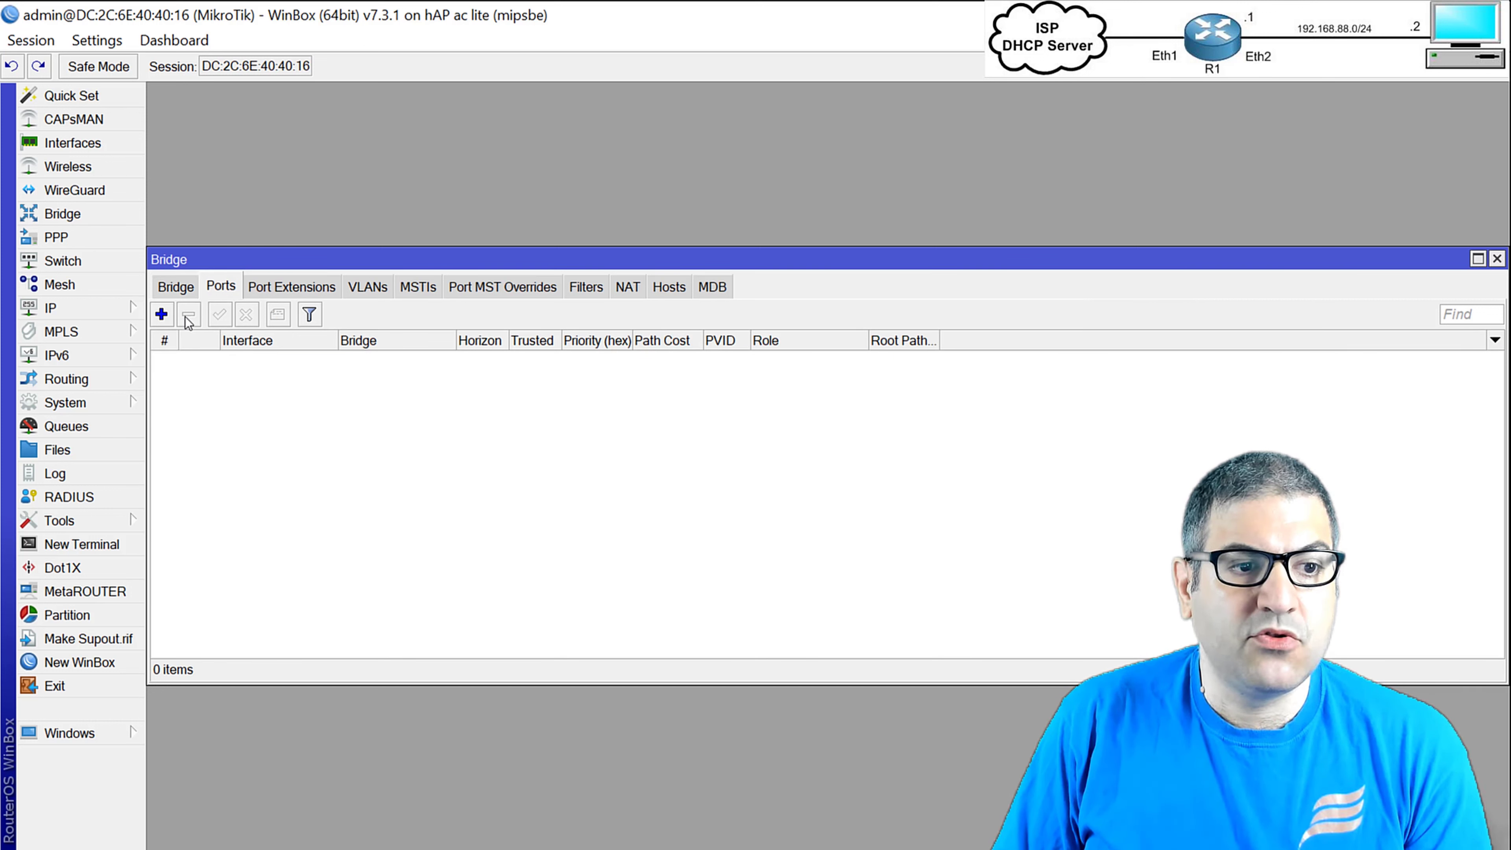
Add ether2 and ether3 as ports of the LAN bridge.
{"action": "left_click", "coordinate": [168, 316]}
{"action": "left_click", "coordinate": [705, 332]}
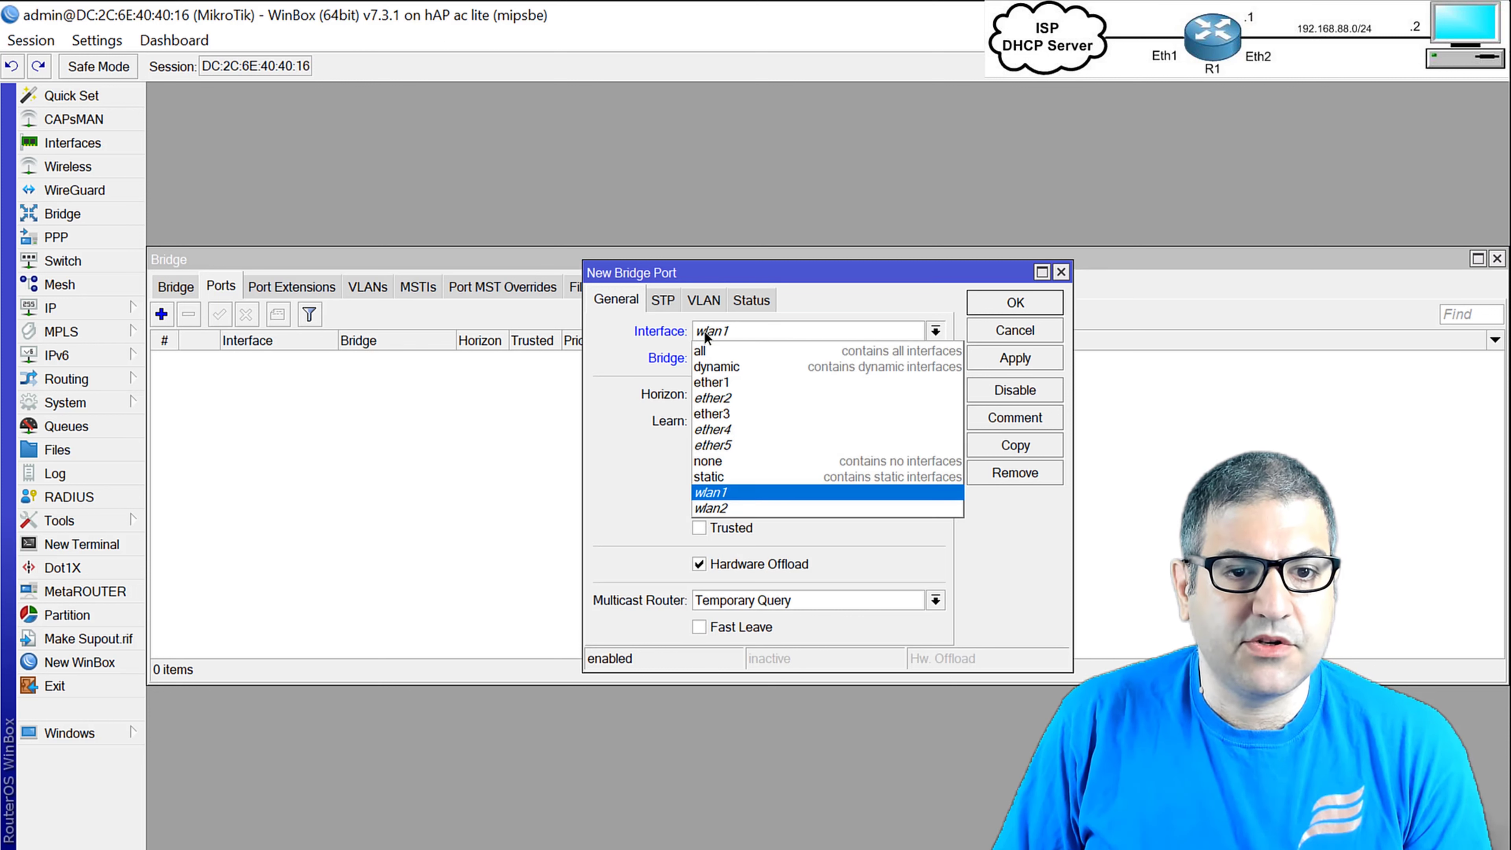
{"action": "left_click", "coordinate": [760, 397]}
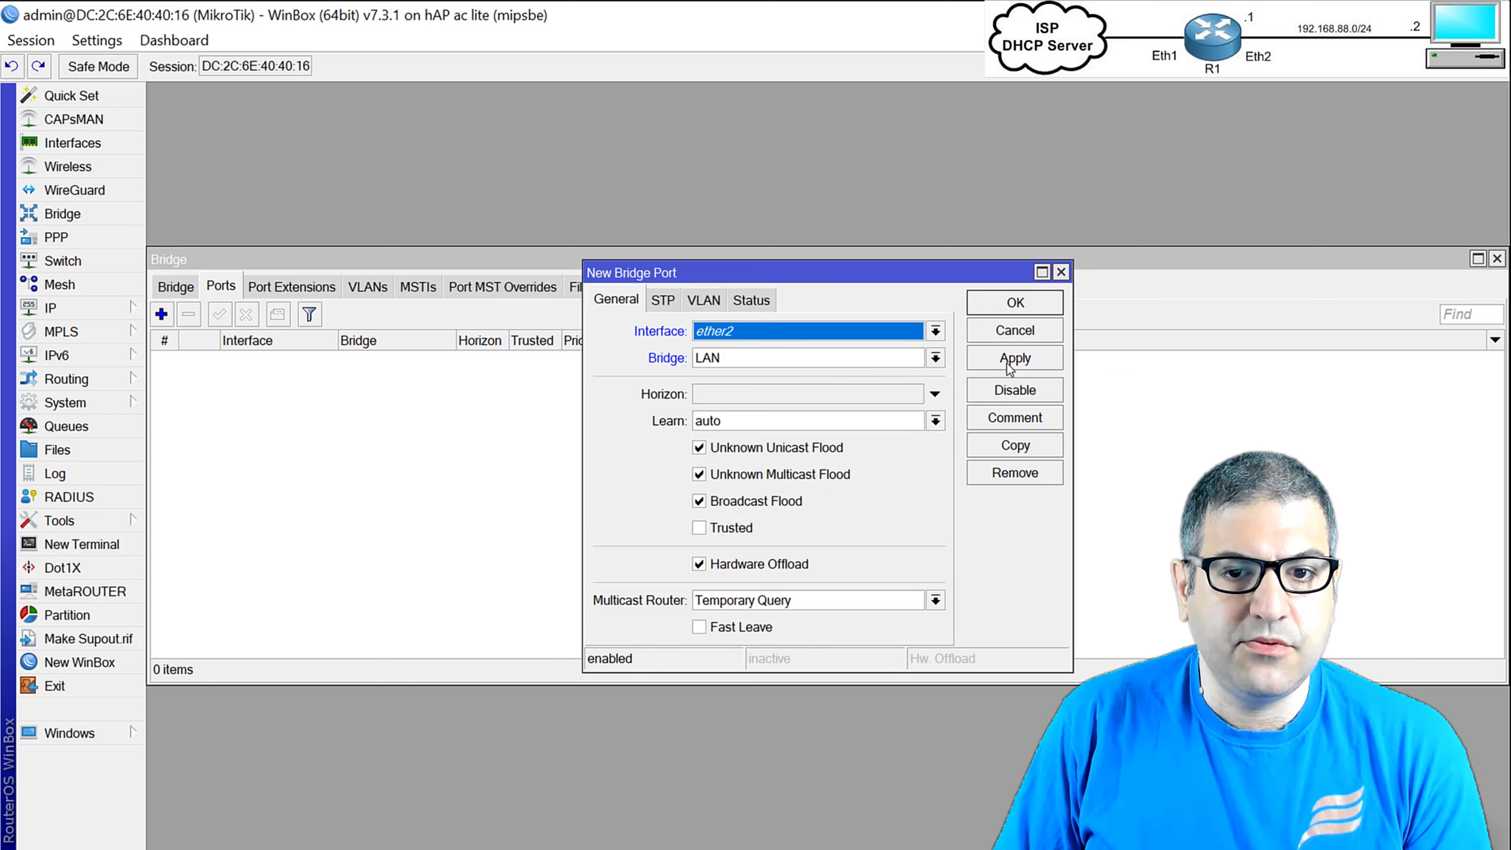
{"action": "left_click", "coordinate": [1028, 362]}
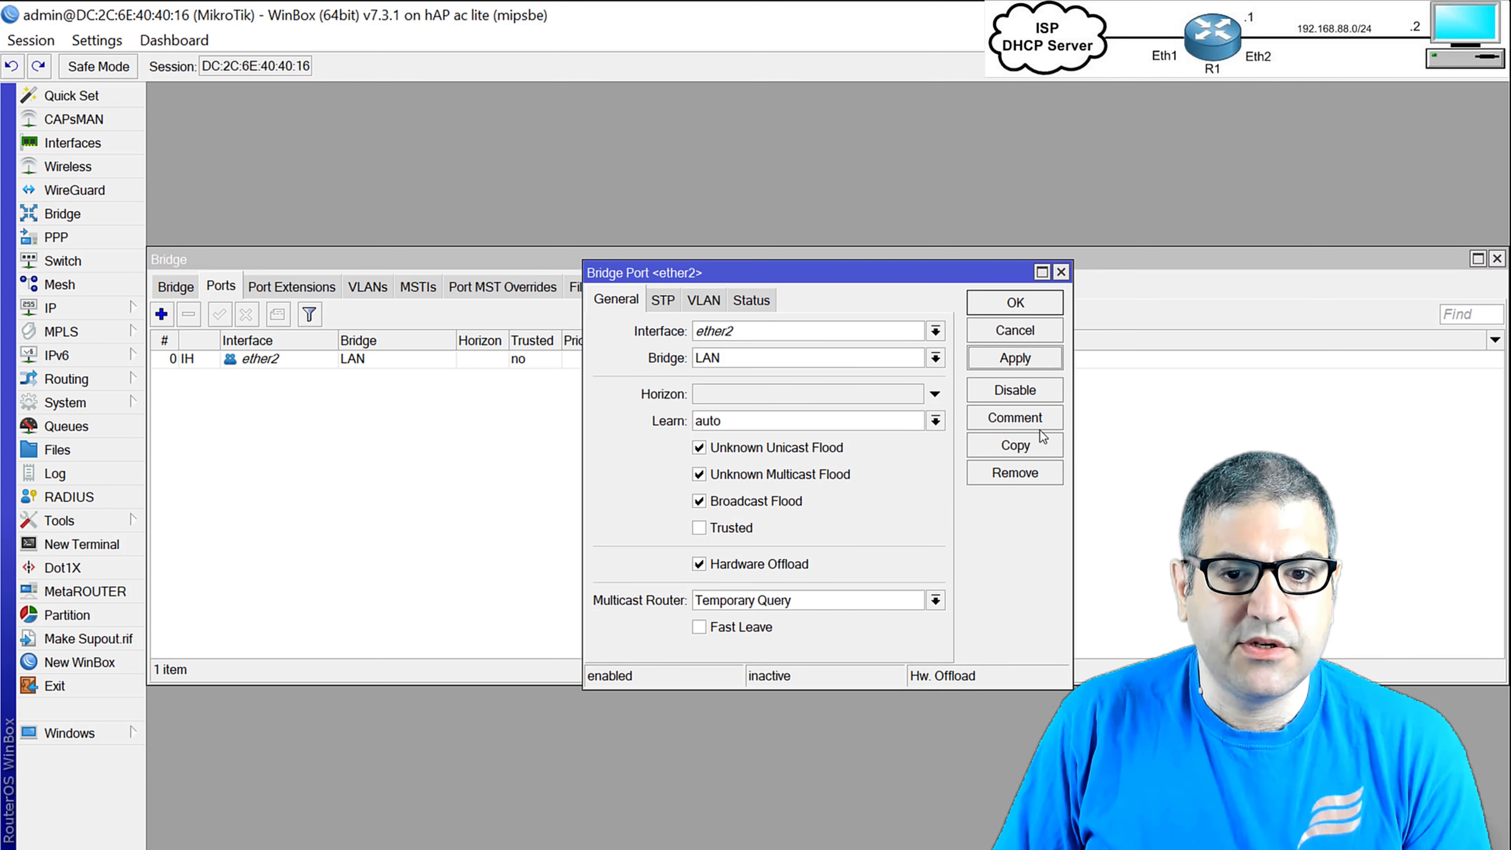
{"action": "left_click", "coordinate": [1011, 445]}
{"action": "left_click", "coordinate": [747, 327]}
{"action": "left_click", "coordinate": [770, 405]}
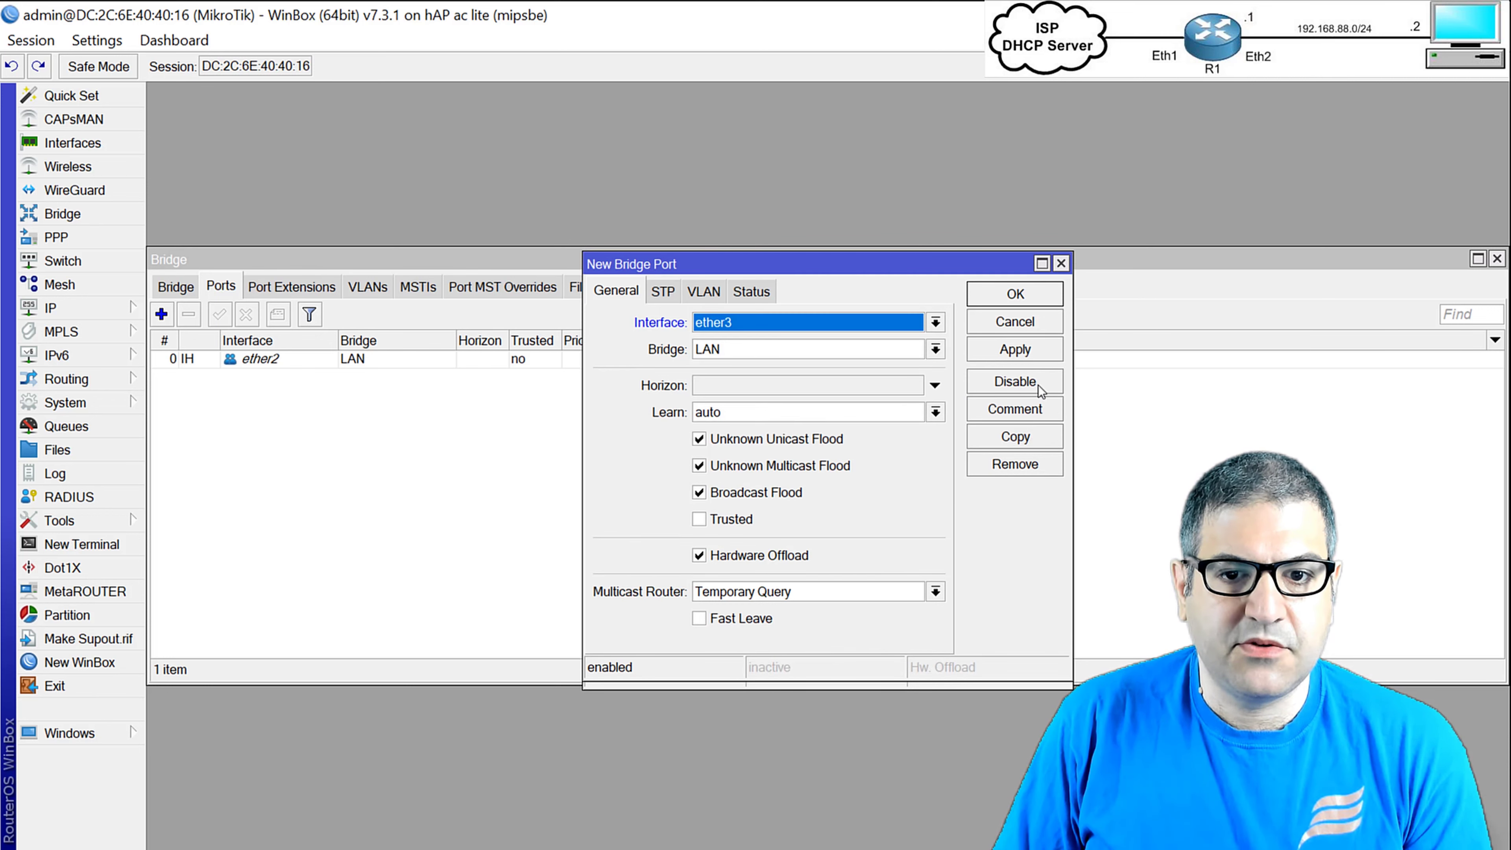
{"action": "left_click", "coordinate": [1015, 356]}
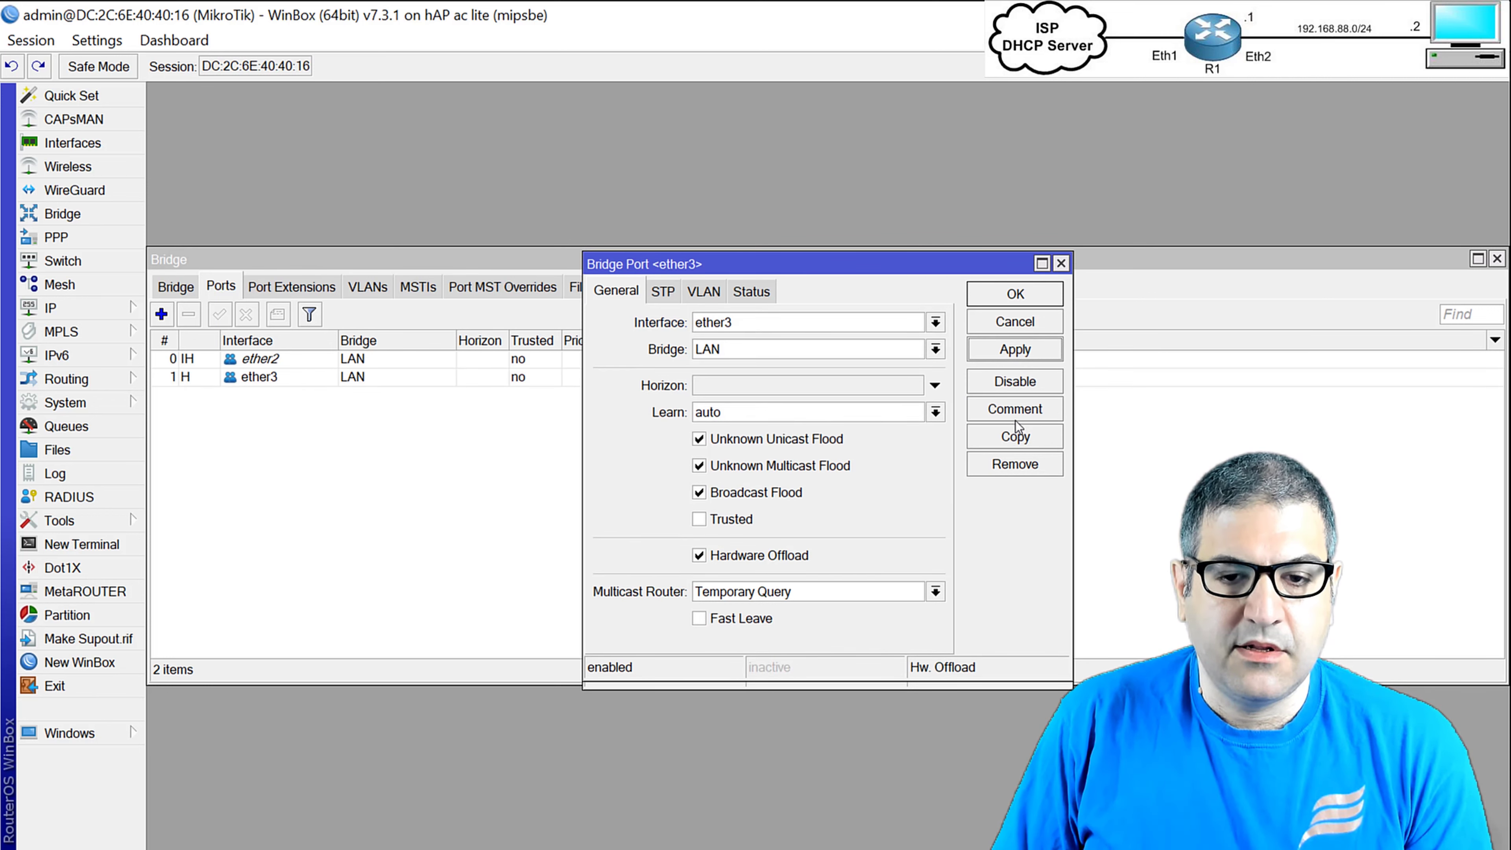
{"action": "left_click", "coordinate": [1029, 438]}
{"action": "left_click", "coordinate": [726, 344]}
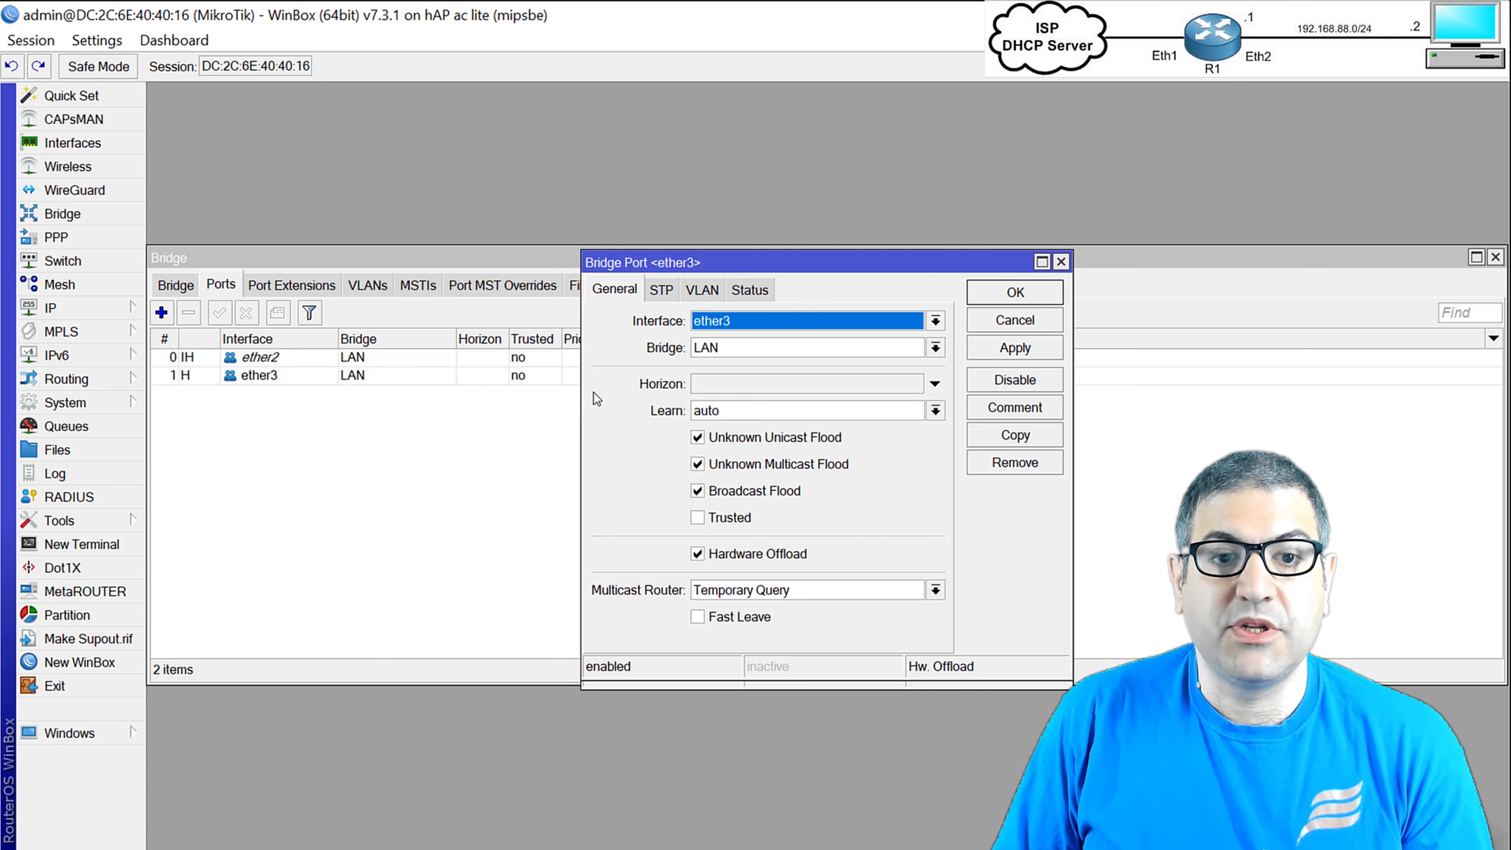
Add ether4 and ether5 as LAN bridge ports.
{"action": "left_click", "coordinate": [1017, 437]}
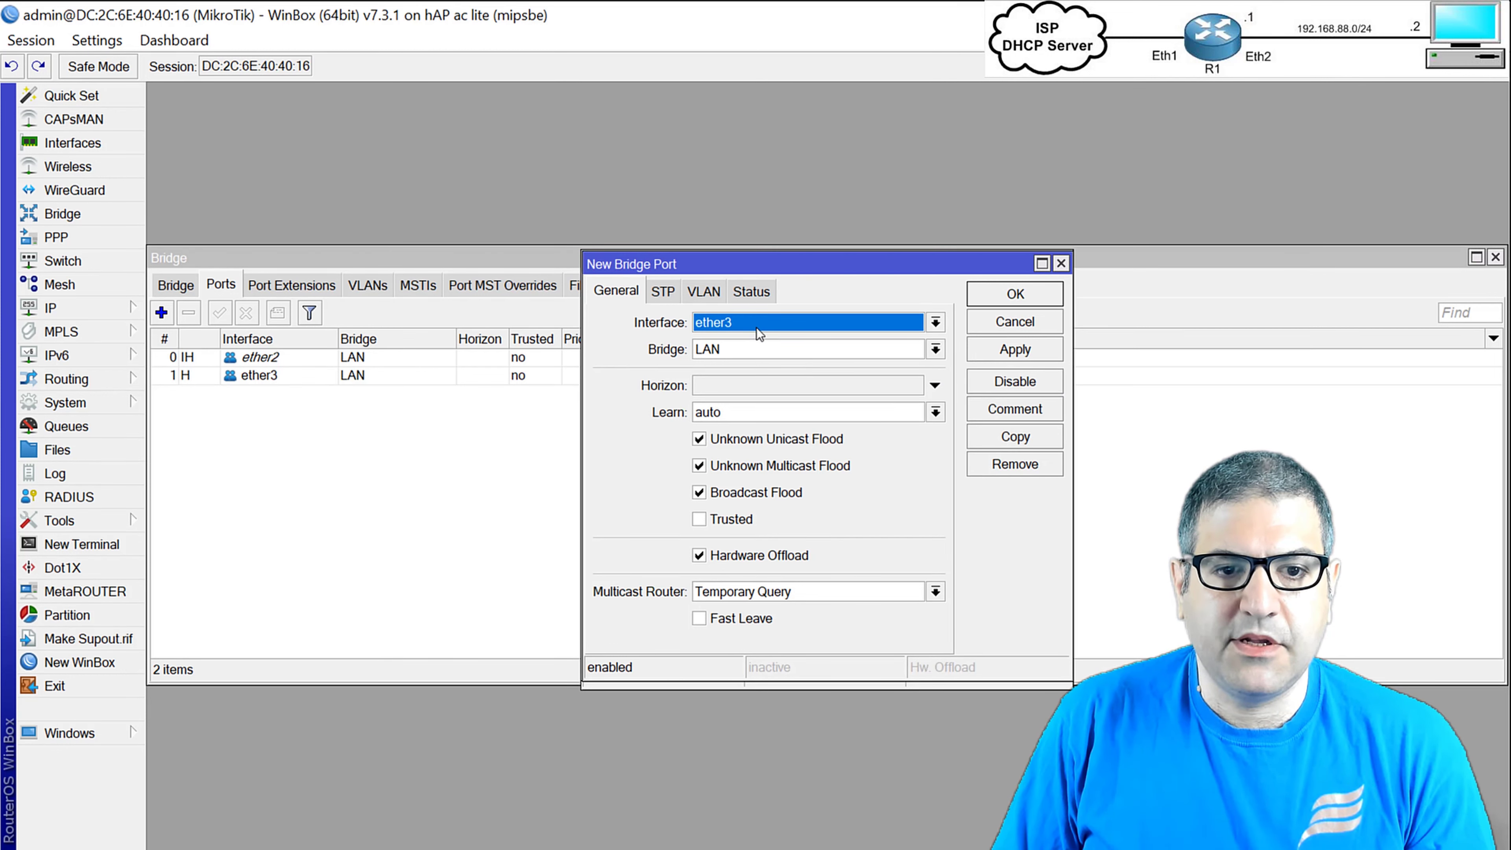
{"action": "left_click", "coordinate": [757, 327]}
{"action": "left_click", "coordinate": [767, 422]}
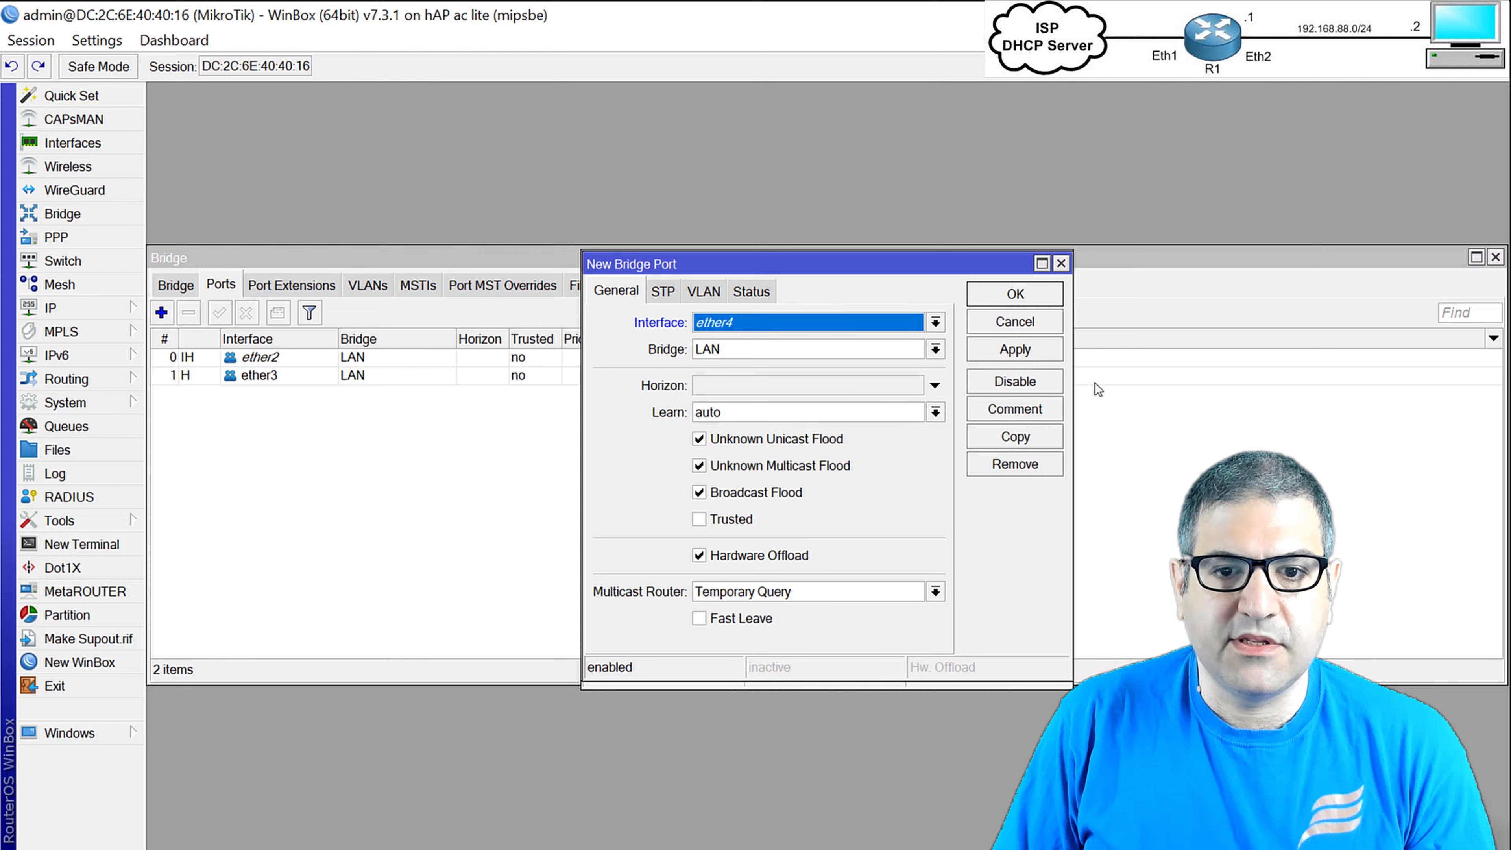
{"action": "left_click", "coordinate": [1025, 352]}
{"action": "left_click", "coordinate": [1015, 437]}
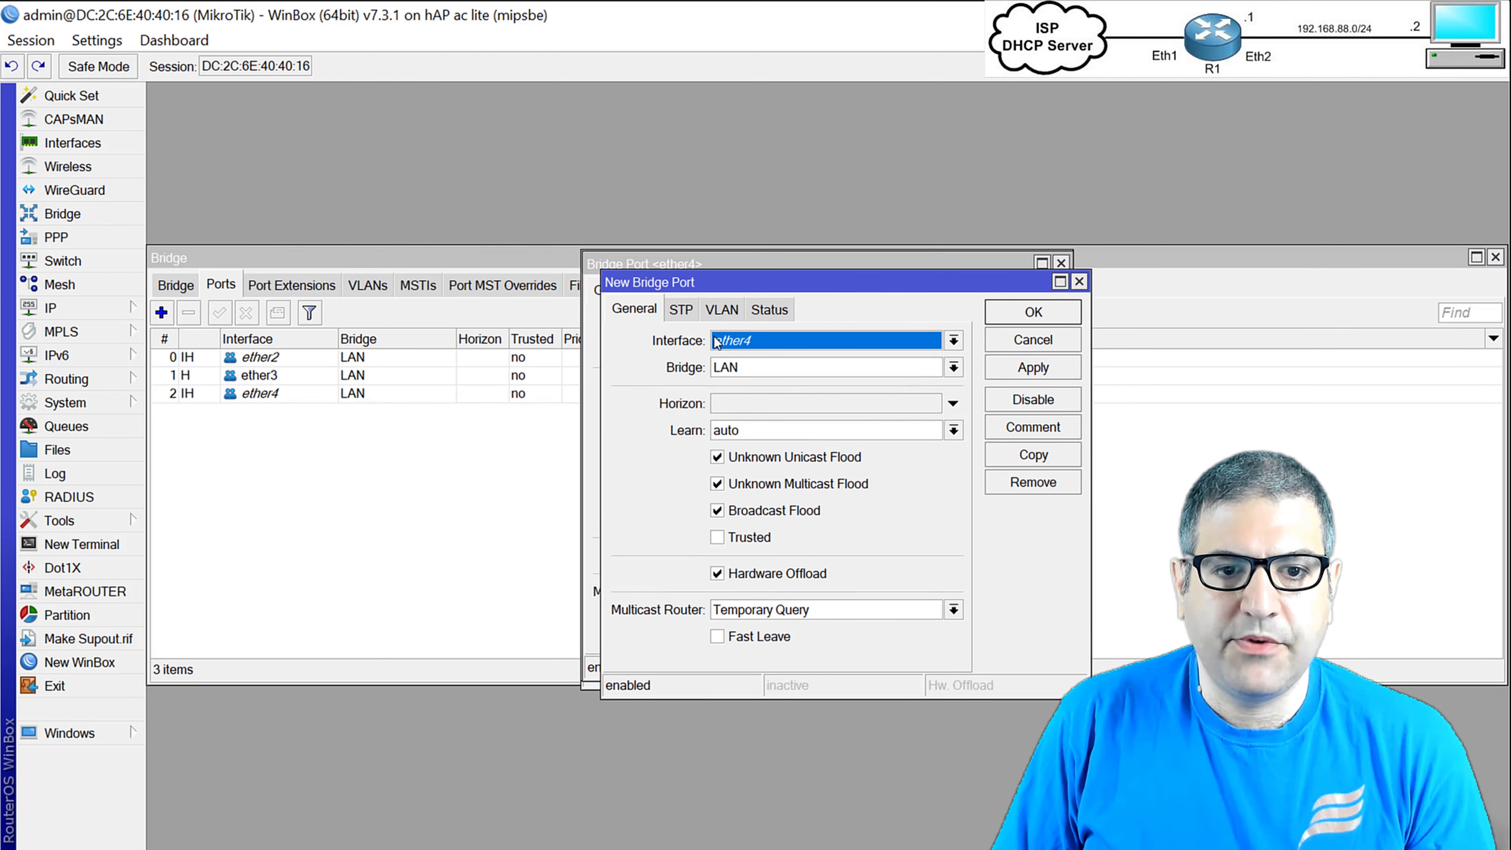
{"action": "left_click", "coordinate": [773, 340]}
{"action": "left_click", "coordinate": [772, 455]}
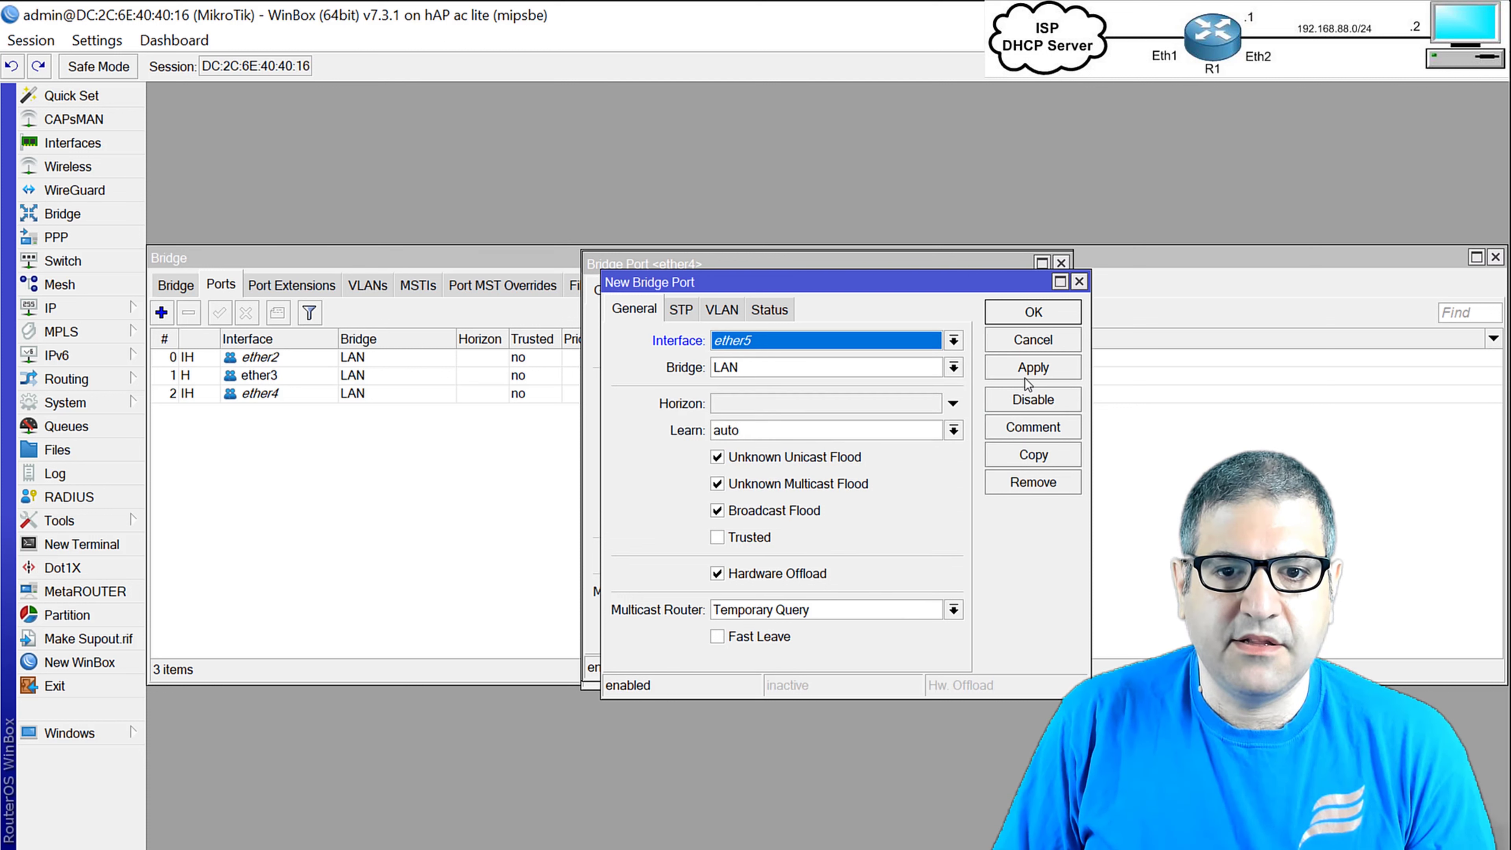
{"action": "left_click", "coordinate": [1018, 367]}
Add wlan1 as the fifth LAN bridge port and close all Bridge Port dialogs.
{"action": "left_click", "coordinate": [1021, 453]}
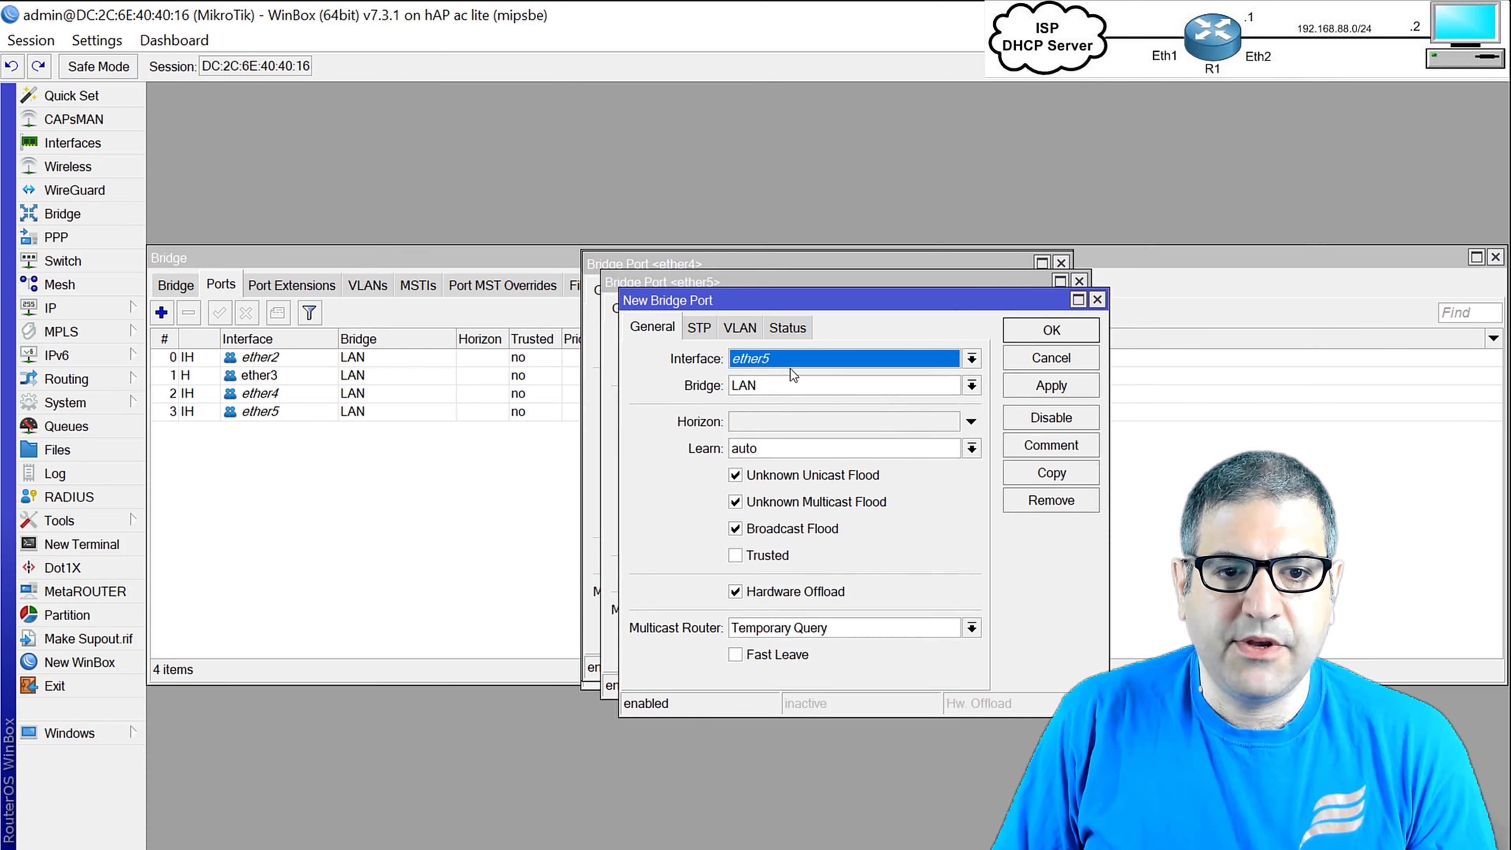
{"action": "left_click", "coordinate": [776, 358]}
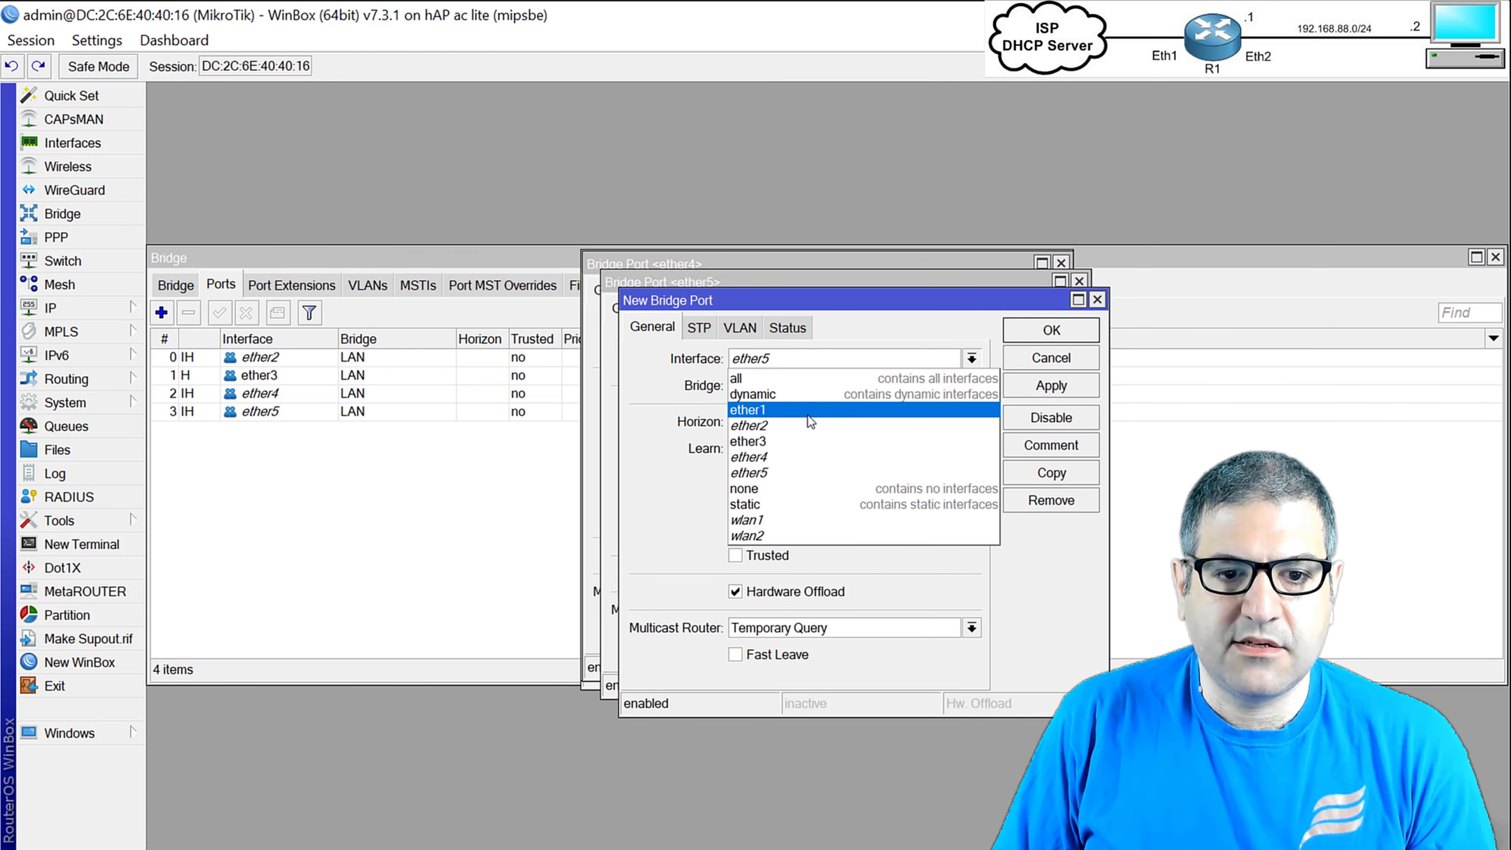
{"action": "left_click", "coordinate": [785, 513]}
{"action": "left_click", "coordinate": [1053, 385]}
{"action": "left_click", "coordinate": [1059, 329]}
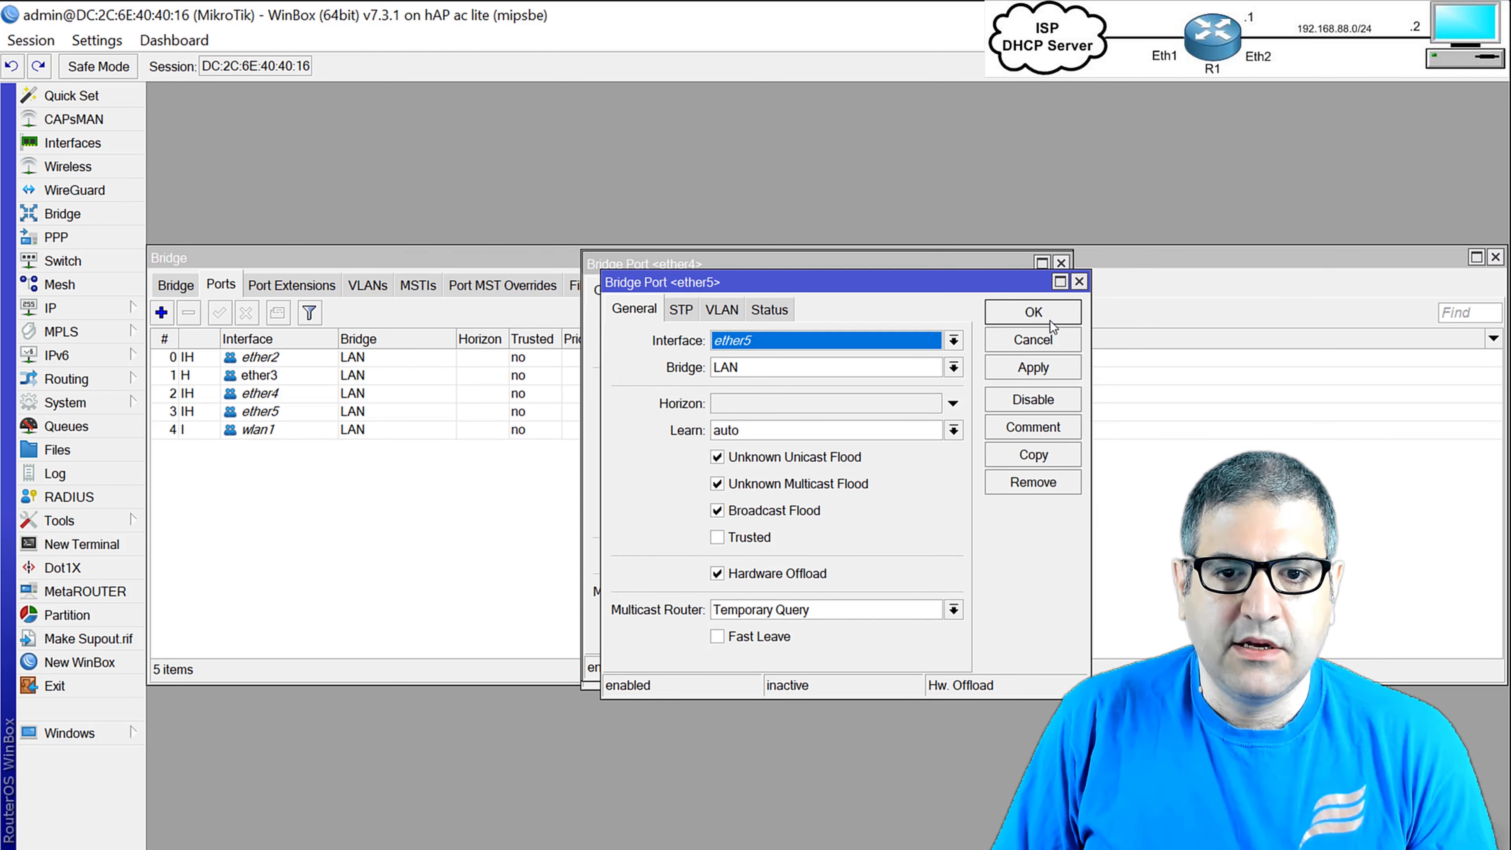
{"action": "left_click", "coordinate": [1045, 324]}
{"action": "left_click", "coordinate": [1043, 323]}
{"action": "left_click", "coordinate": [1042, 323]}
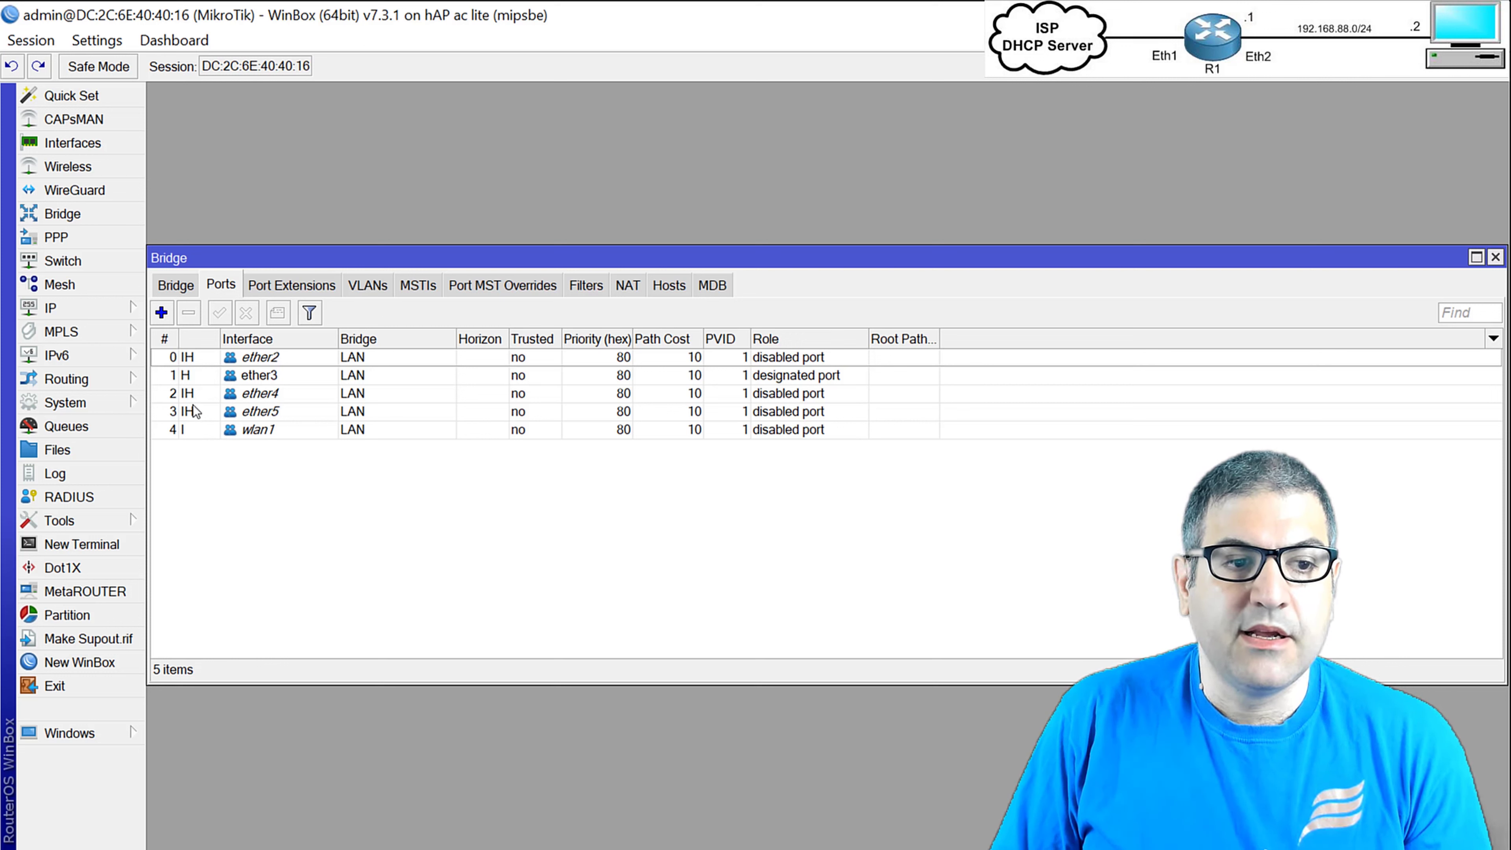
{"action": "double_click", "coordinate": [196, 356]}
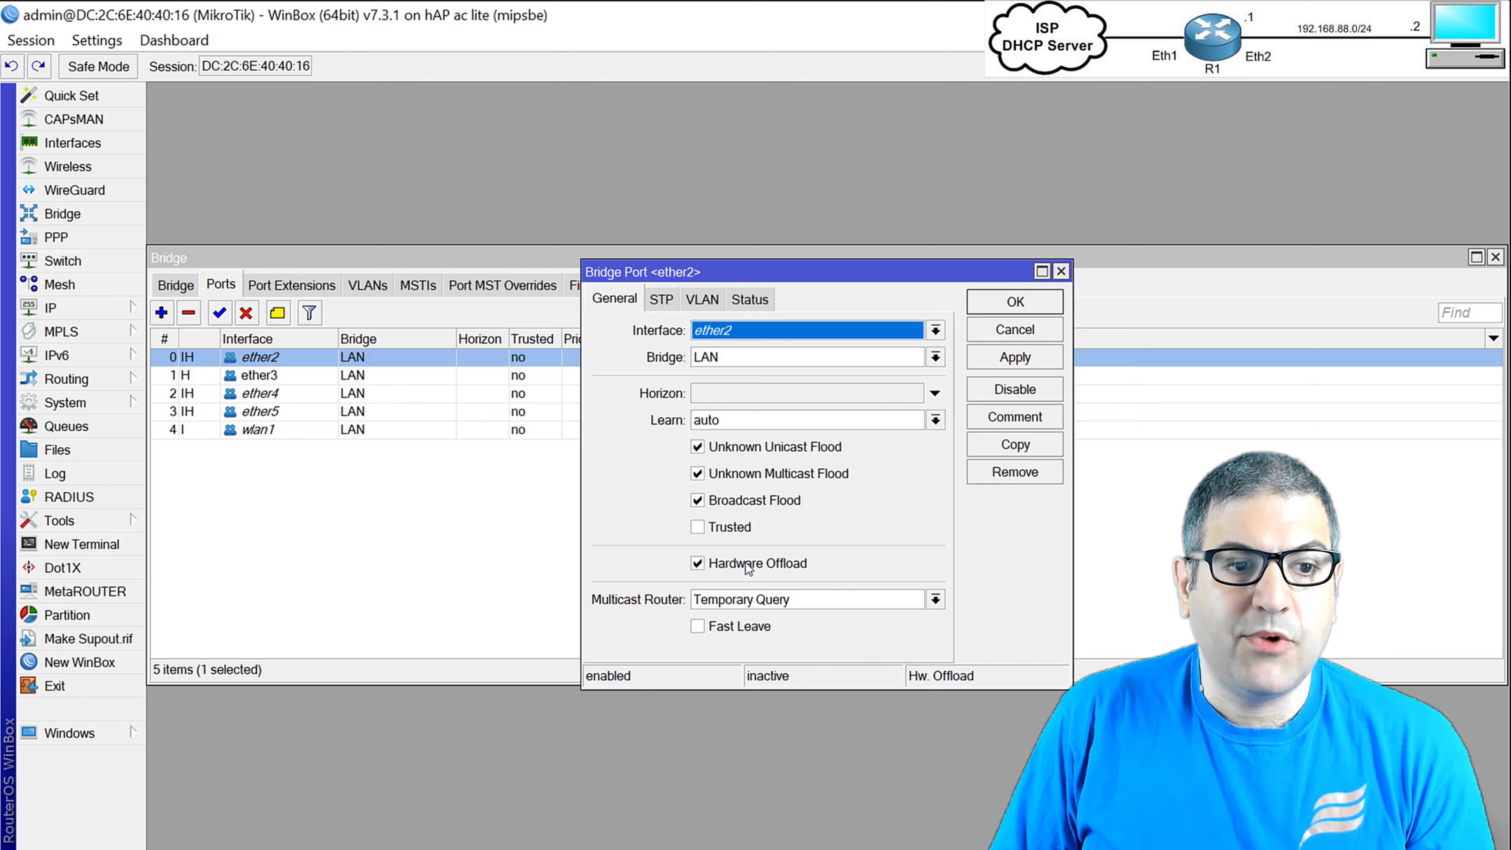
{"action": "key", "text": "Escape"}
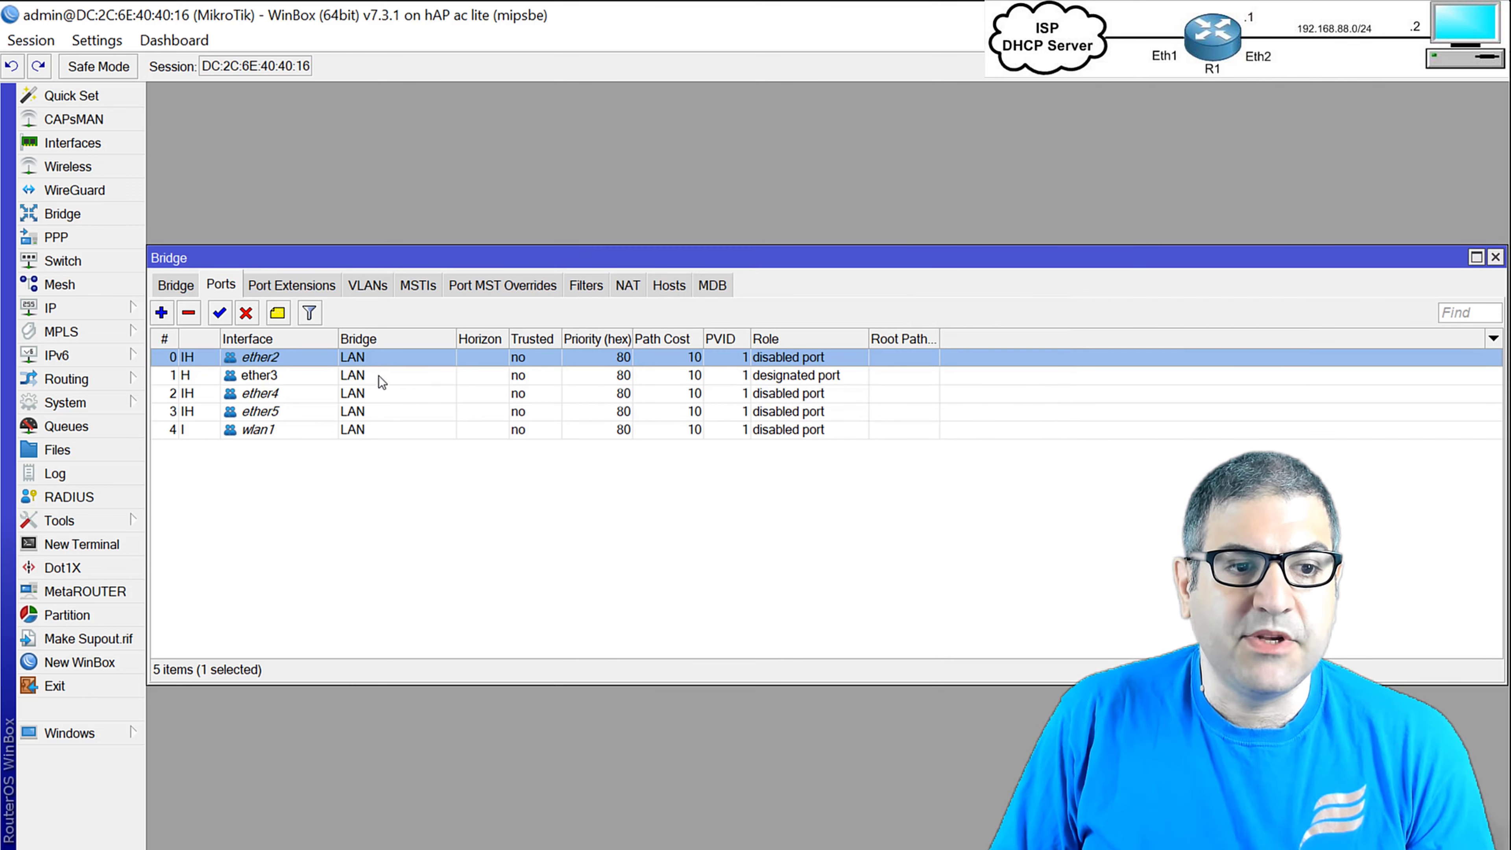
{"action": "left_click", "coordinate": [252, 374]}
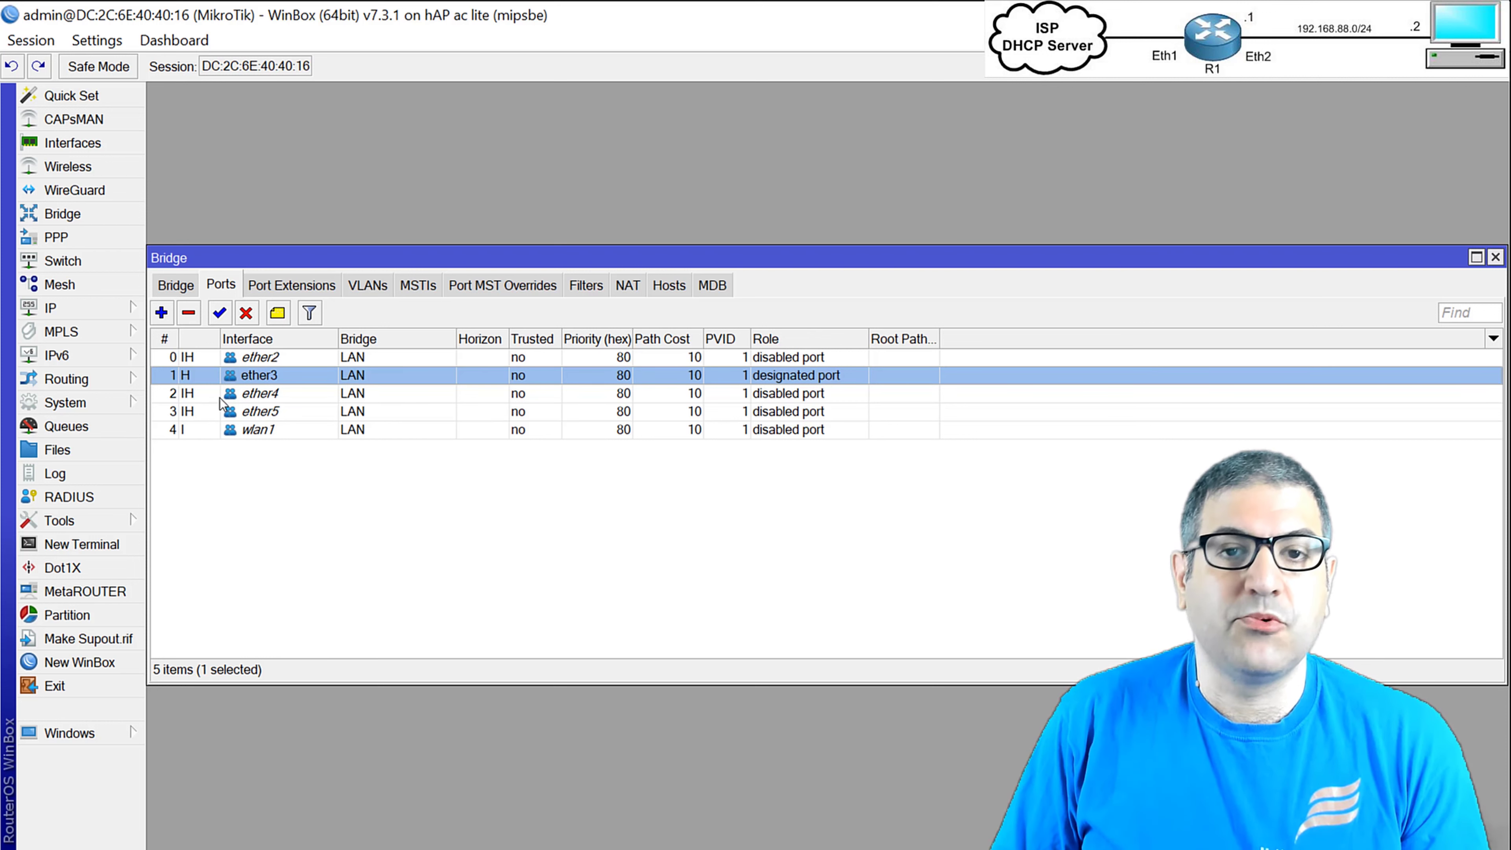
{"action": "mouse_move", "coordinate": [220, 398]}
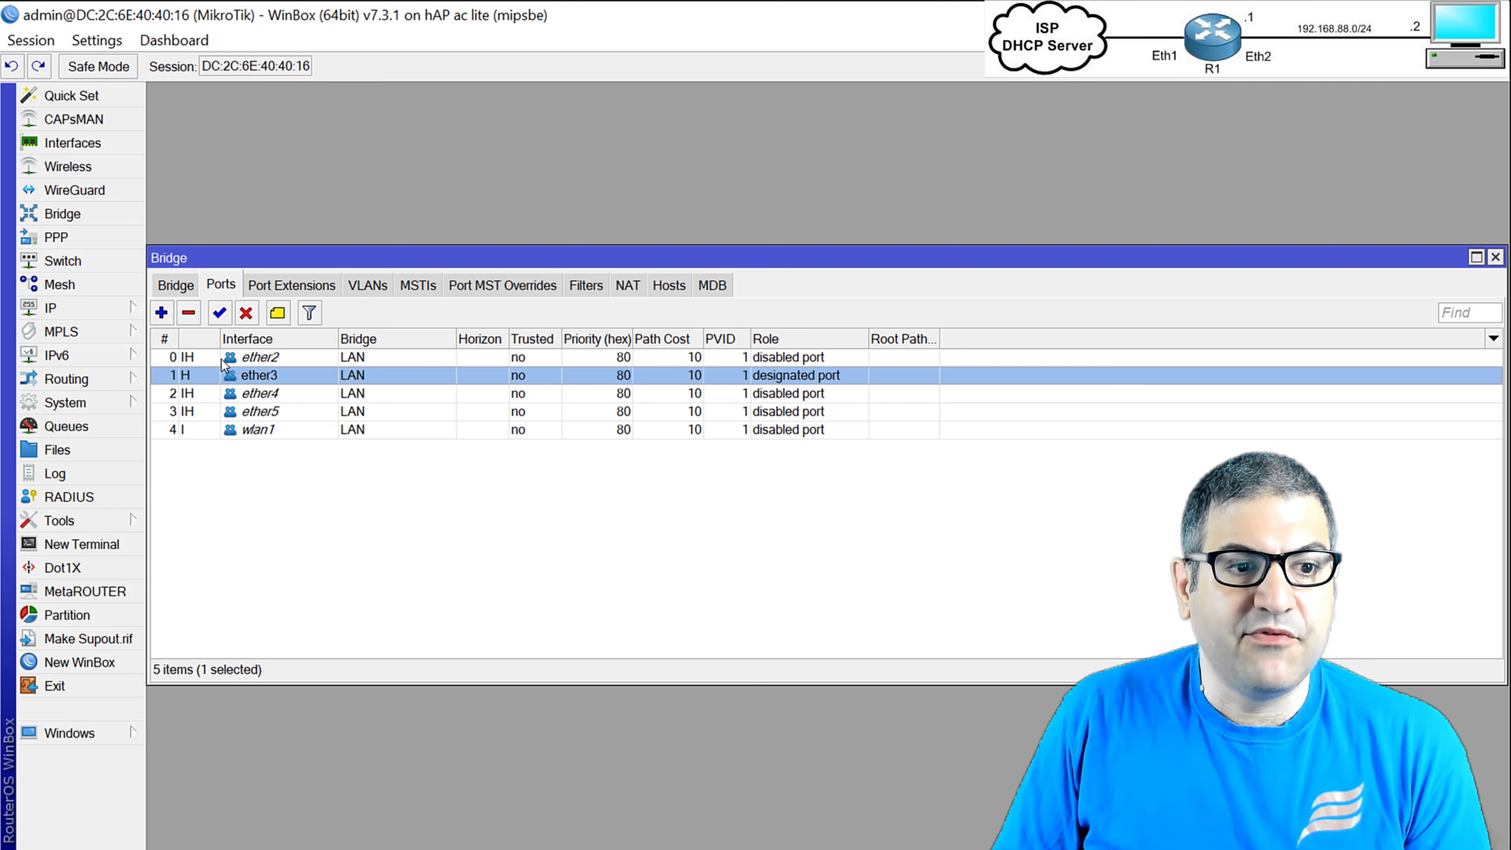
Review the ether2 to ether5 and wlan1 bridge ports, including wlan1's port settings, unchanged.
{"action": "left_click", "coordinate": [209, 359]}
{"action": "left_click", "coordinate": [195, 380]}
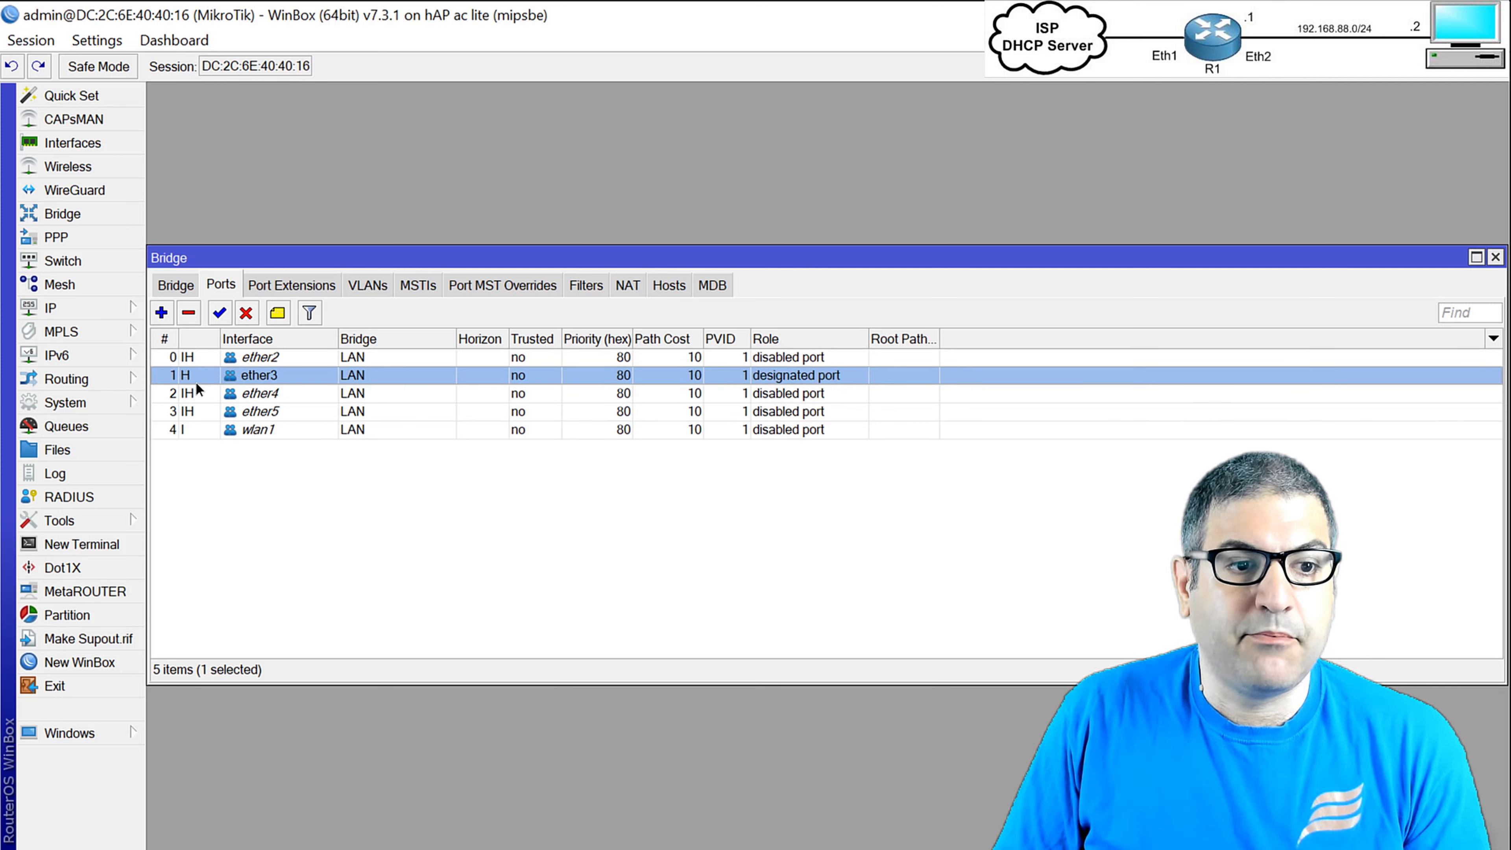
{"action": "left_click", "coordinate": [207, 396]}
{"action": "left_click", "coordinate": [196, 411]}
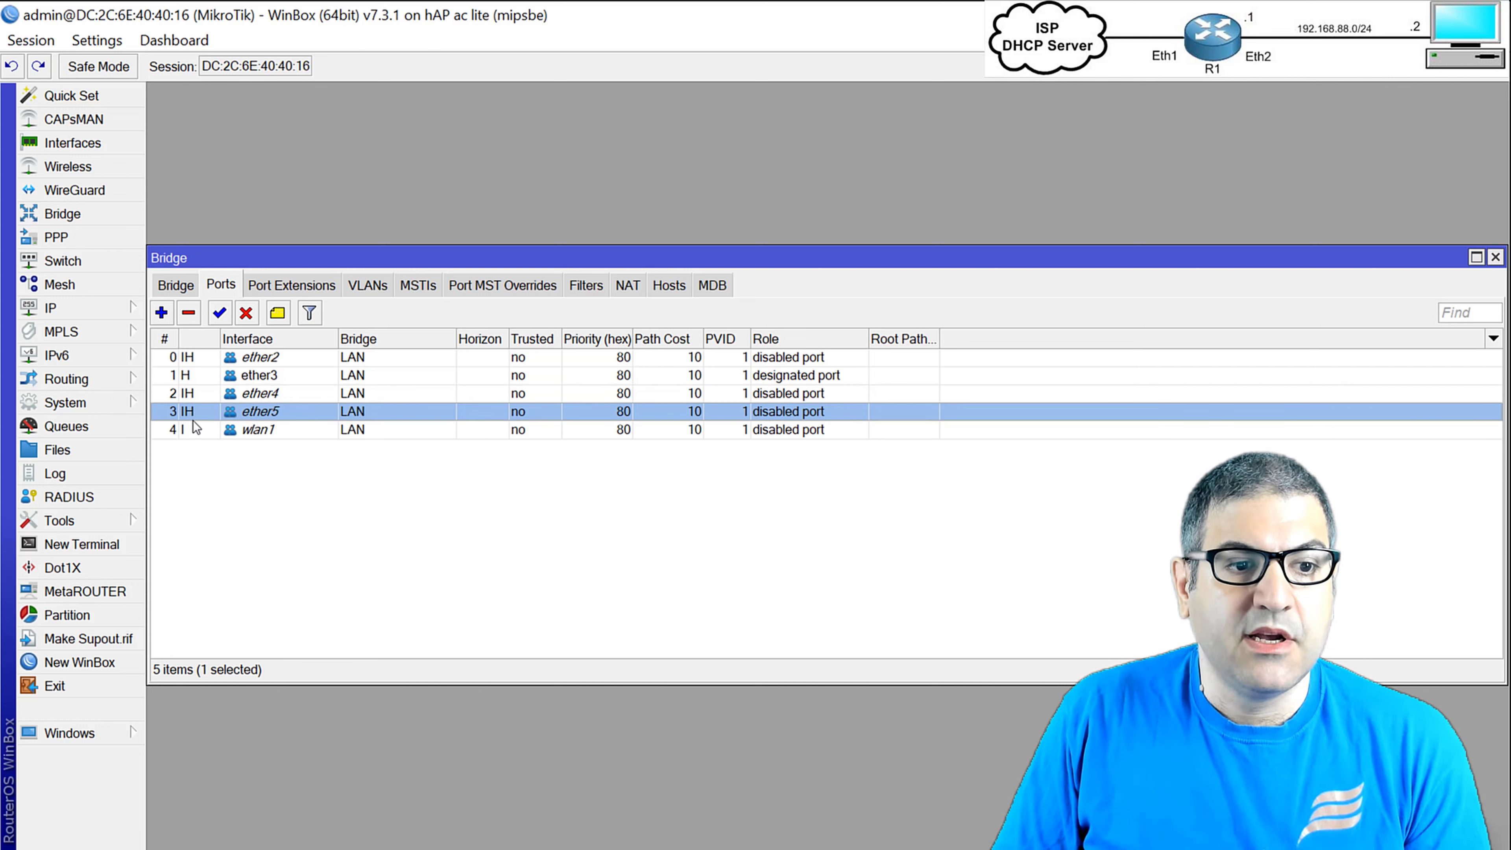
{"action": "left_click", "coordinate": [213, 430]}
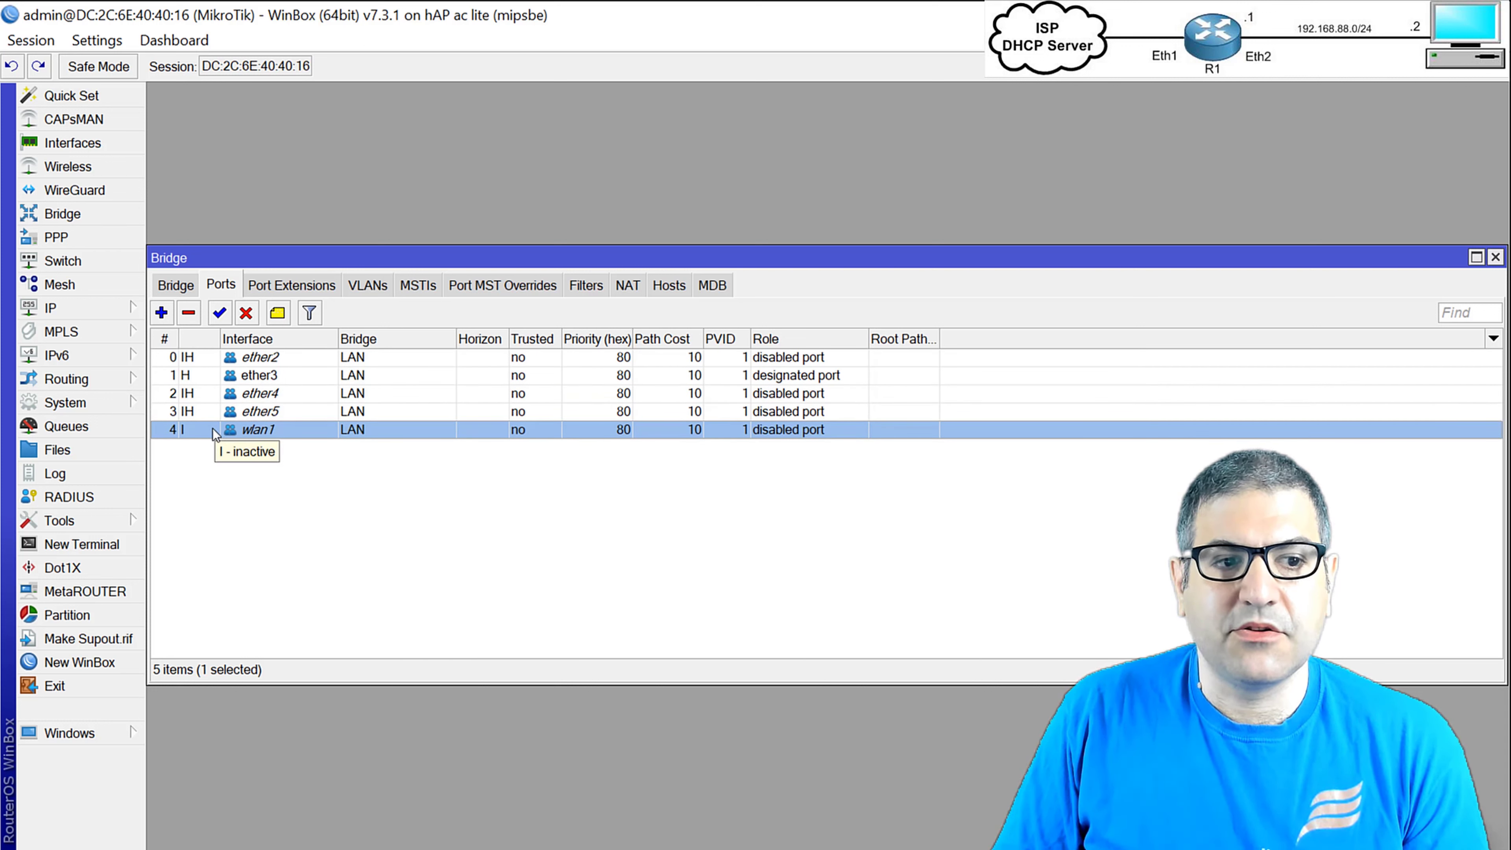
{"action": "double_click", "coordinate": [212, 429]}
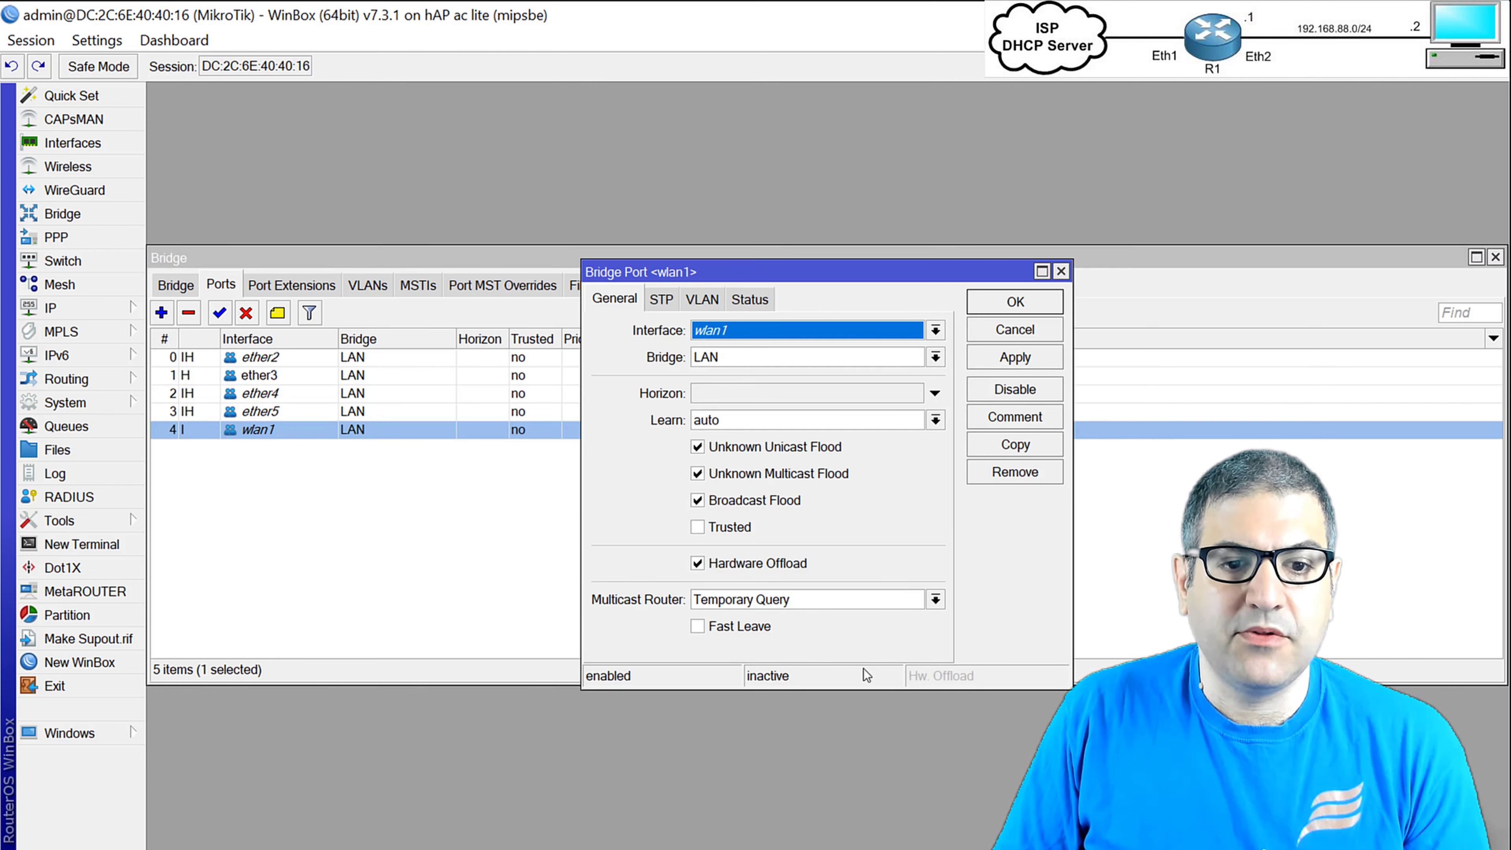
{"action": "left_click", "coordinate": [517, 557]}
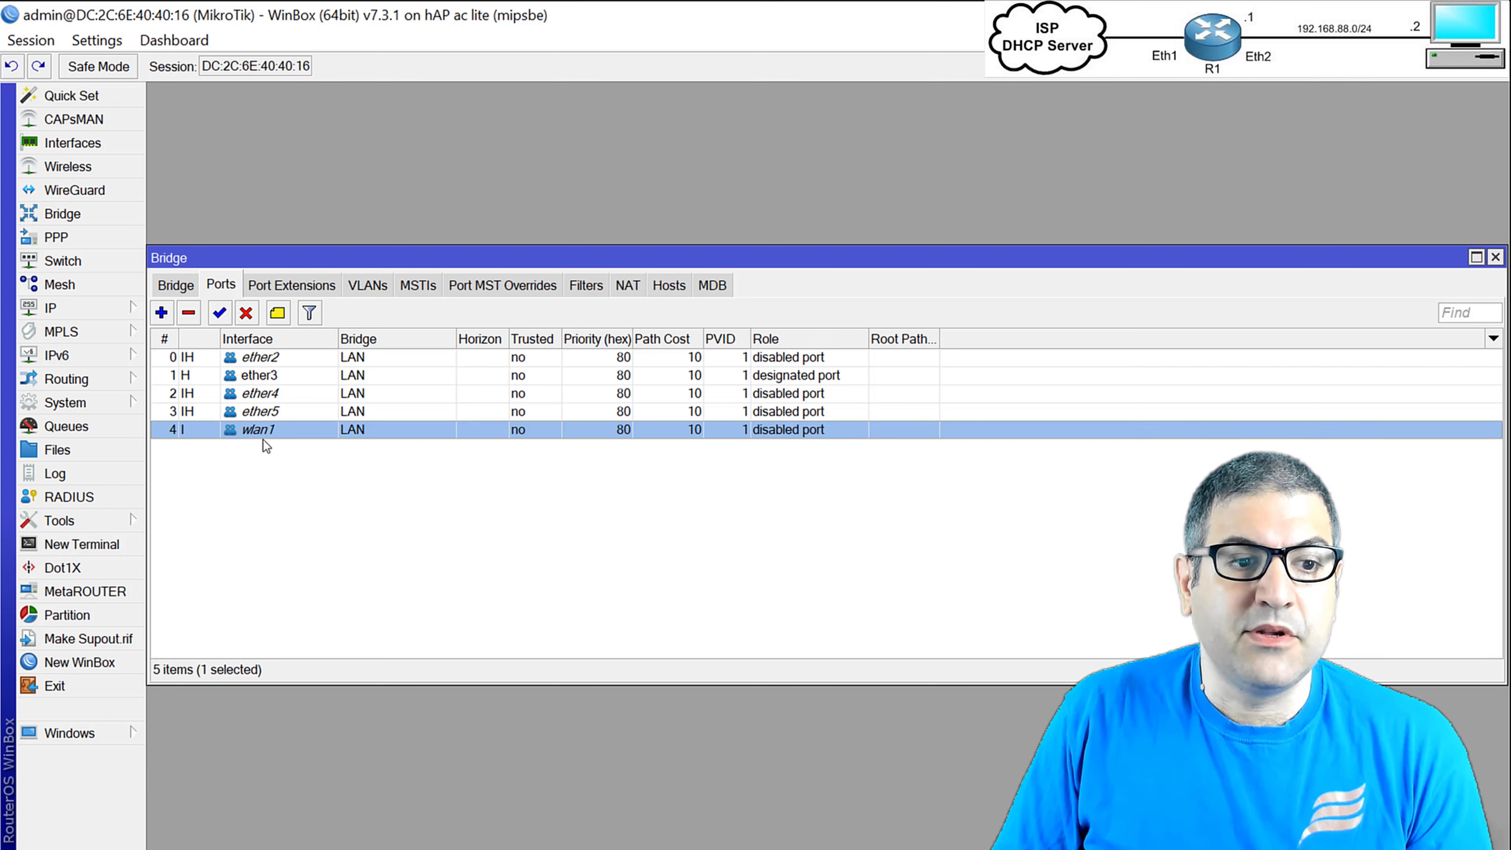
{"action": "left_click", "coordinate": [262, 458]}
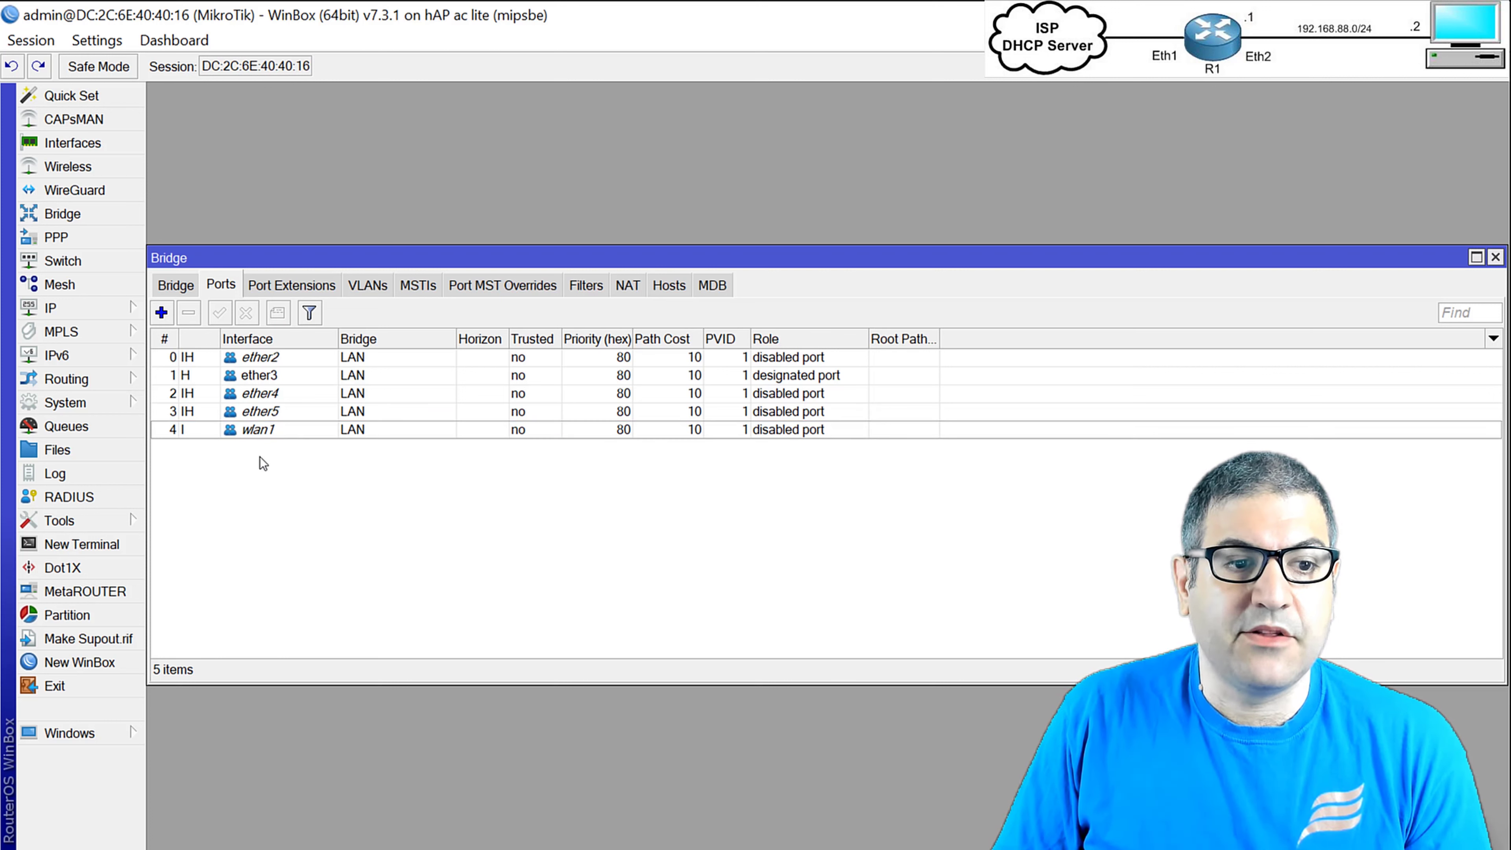
{"action": "left_click", "coordinate": [278, 414]}
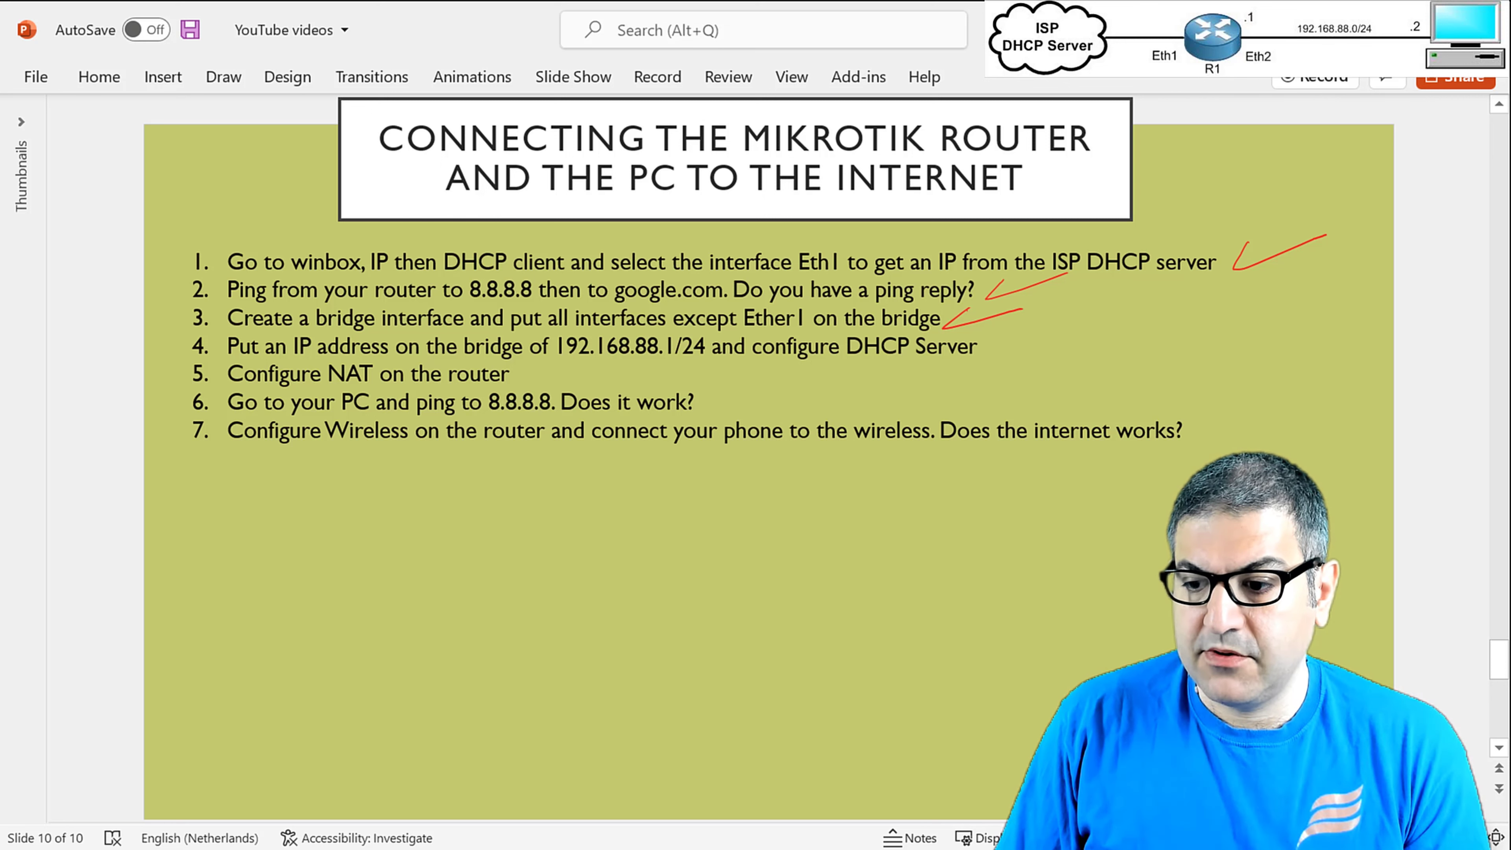
{"action": "key", "text": "alt+Tab"}
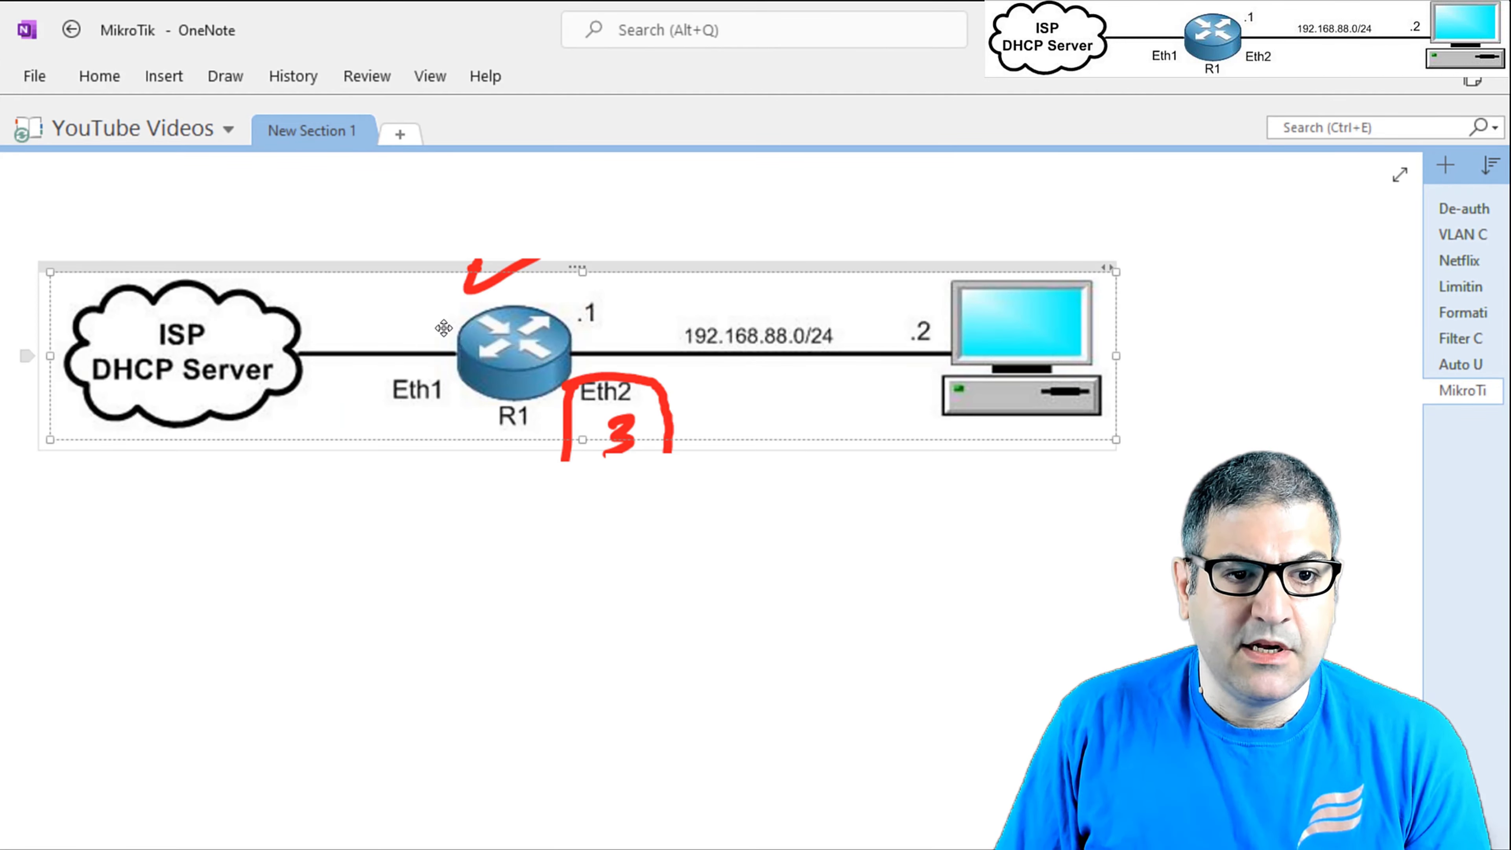
Extend the red diagram notes with an arrow from Bridge to IP, then down to DHCP.
{"action": "left_click", "coordinate": [235, 79]}
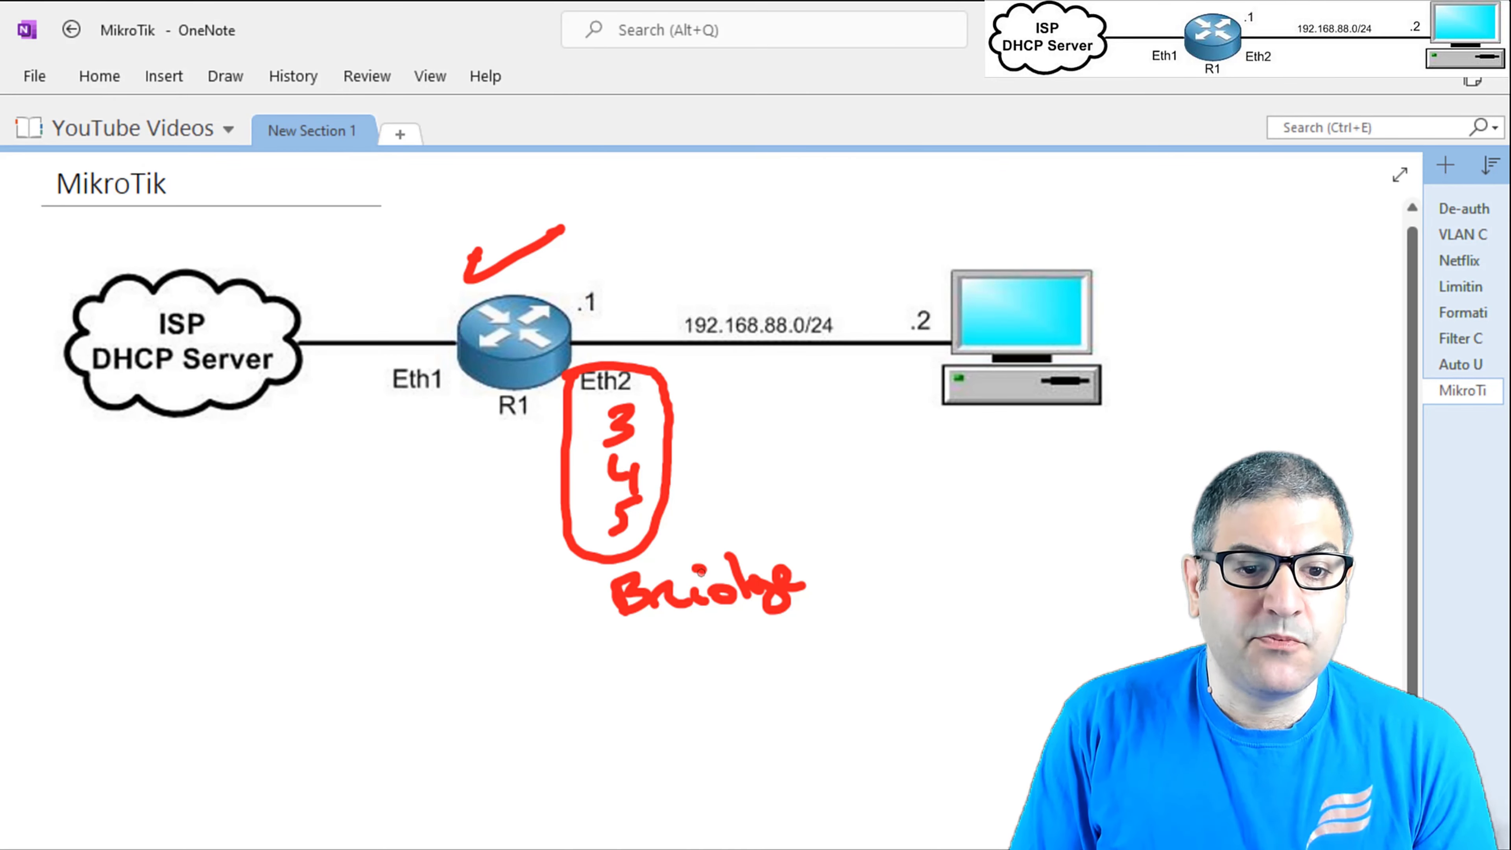
{"action": "mouse_move", "coordinate": [838, 575]}
{"action": "left_mouse_down"}
{"action": "mouse_move", "coordinate": [901, 567]}
{"action": "mouse_move", "coordinate": [907, 584]}
{"action": "left_mouse_up"}
{"action": "mouse_move", "coordinate": [893, 550]}
{"action": "left_mouse_down"}
{"action": "mouse_move", "coordinate": [937, 575]}
{"action": "mouse_move", "coordinate": [905, 591]}
{"action": "left_mouse_up"}
{"action": "mouse_move", "coordinate": [989, 539]}
{"action": "left_mouse_down"}
{"action": "mouse_move", "coordinate": [985, 582]}
{"action": "mouse_move", "coordinate": [1008, 534]}
{"action": "left_mouse_up"}
{"action": "mouse_move", "coordinate": [967, 585]}
{"action": "left_mouse_down"}
{"action": "mouse_move", "coordinate": [1022, 576]}
{"action": "mouse_move", "coordinate": [1057, 512]}
{"action": "mouse_move", "coordinate": [1032, 554]}
{"action": "left_mouse_up"}
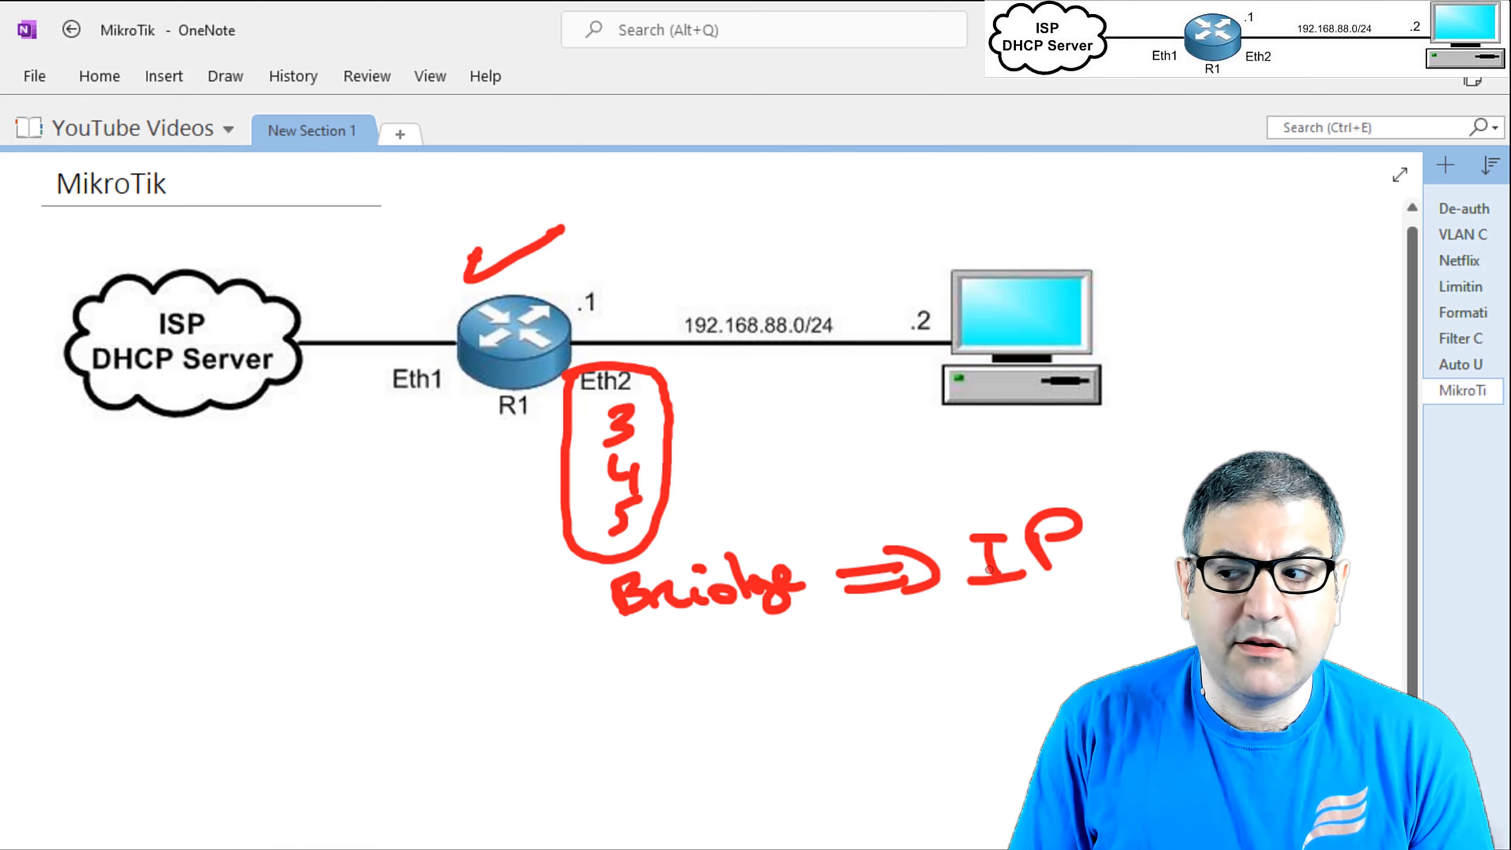
{"action": "left_click_drag", "start_coordinate": [990, 606], "coordinate": [982, 634]}
{"action": "left_click_drag", "start_coordinate": [1012, 596], "coordinate": [1012, 632]}
{"action": "left_click_drag", "start_coordinate": [947, 660], "coordinate": [945, 691]}
{"action": "mouse_move", "coordinate": [937, 658]}
{"action": "left_mouse_down"}
{"action": "mouse_move", "coordinate": [949, 686]}
{"action": "mouse_move", "coordinate": [929, 660]}
{"action": "left_mouse_up"}
{"action": "mouse_move", "coordinate": [981, 655]}
{"action": "left_mouse_down"}
{"action": "mouse_move", "coordinate": [979, 689]}
{"action": "mouse_move", "coordinate": [1000, 691]}
{"action": "left_mouse_up"}
{"action": "left_click_drag", "start_coordinate": [974, 678], "coordinate": [1000, 673]}
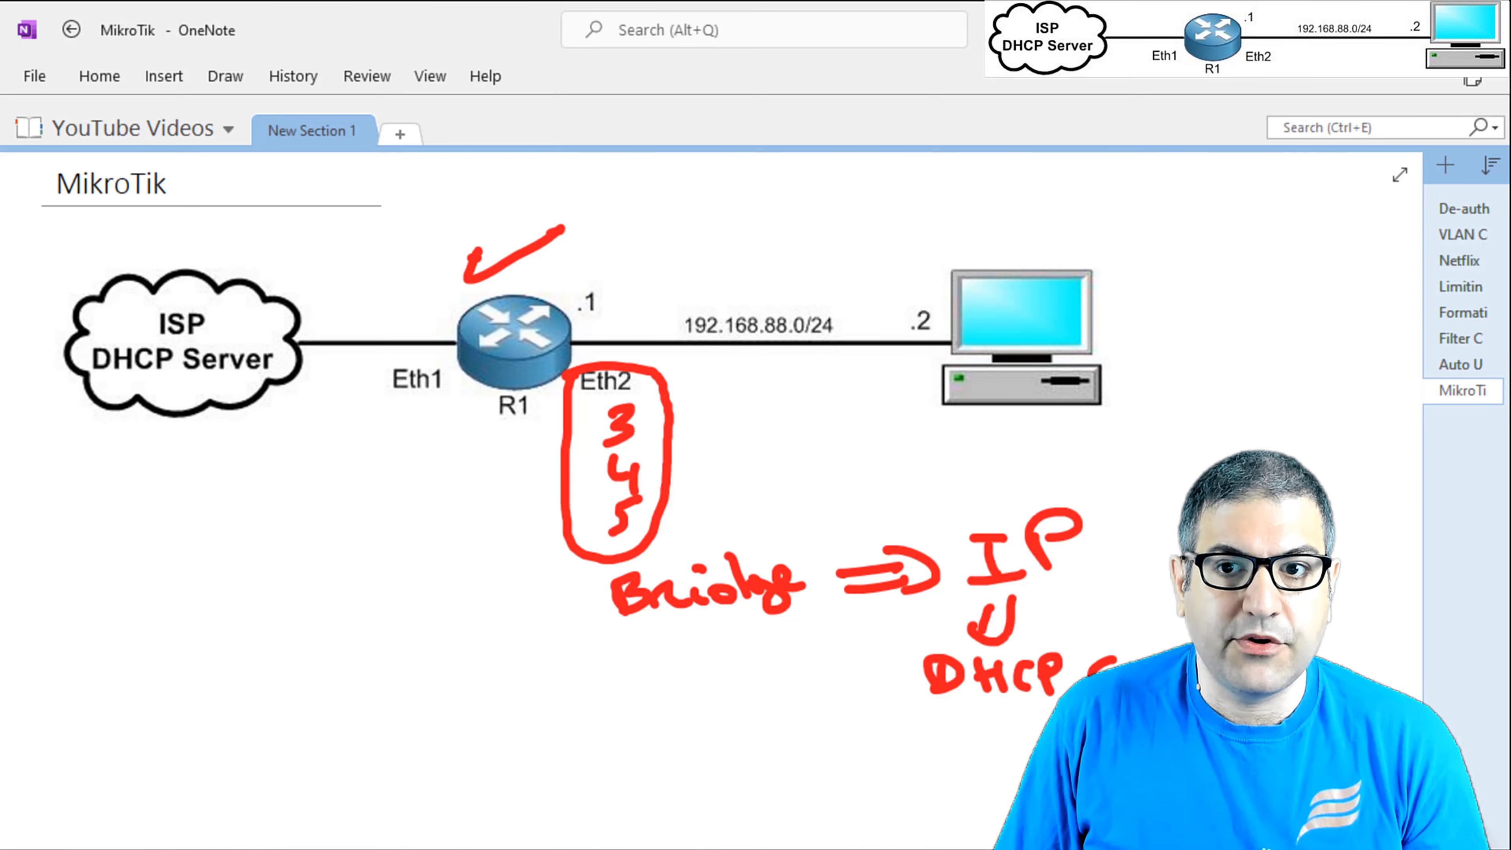
{"action": "key", "text": "alt+Tab"}
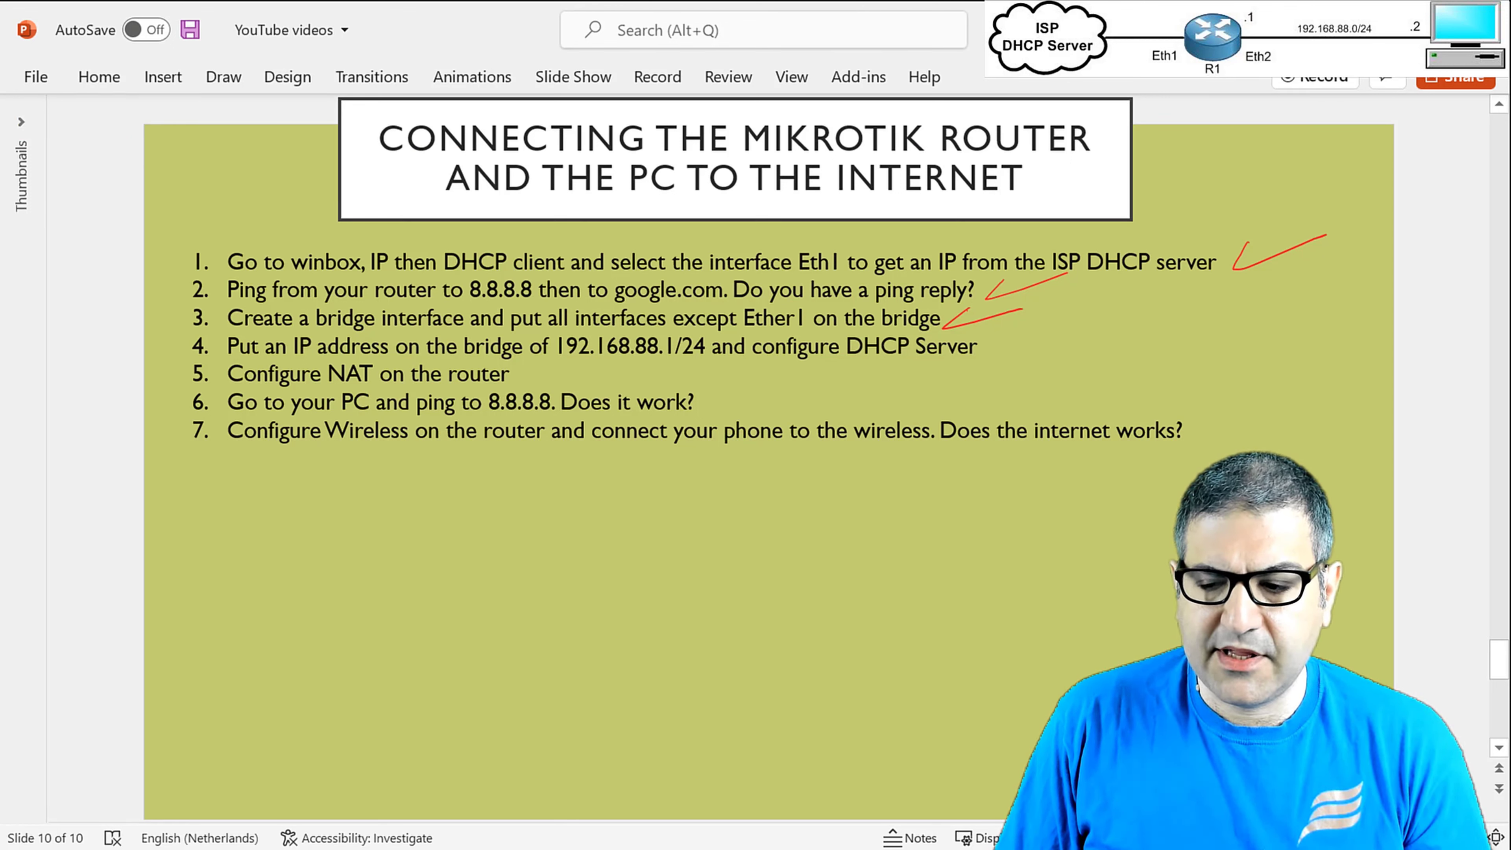
{"action": "key", "text": "alt+Tab"}
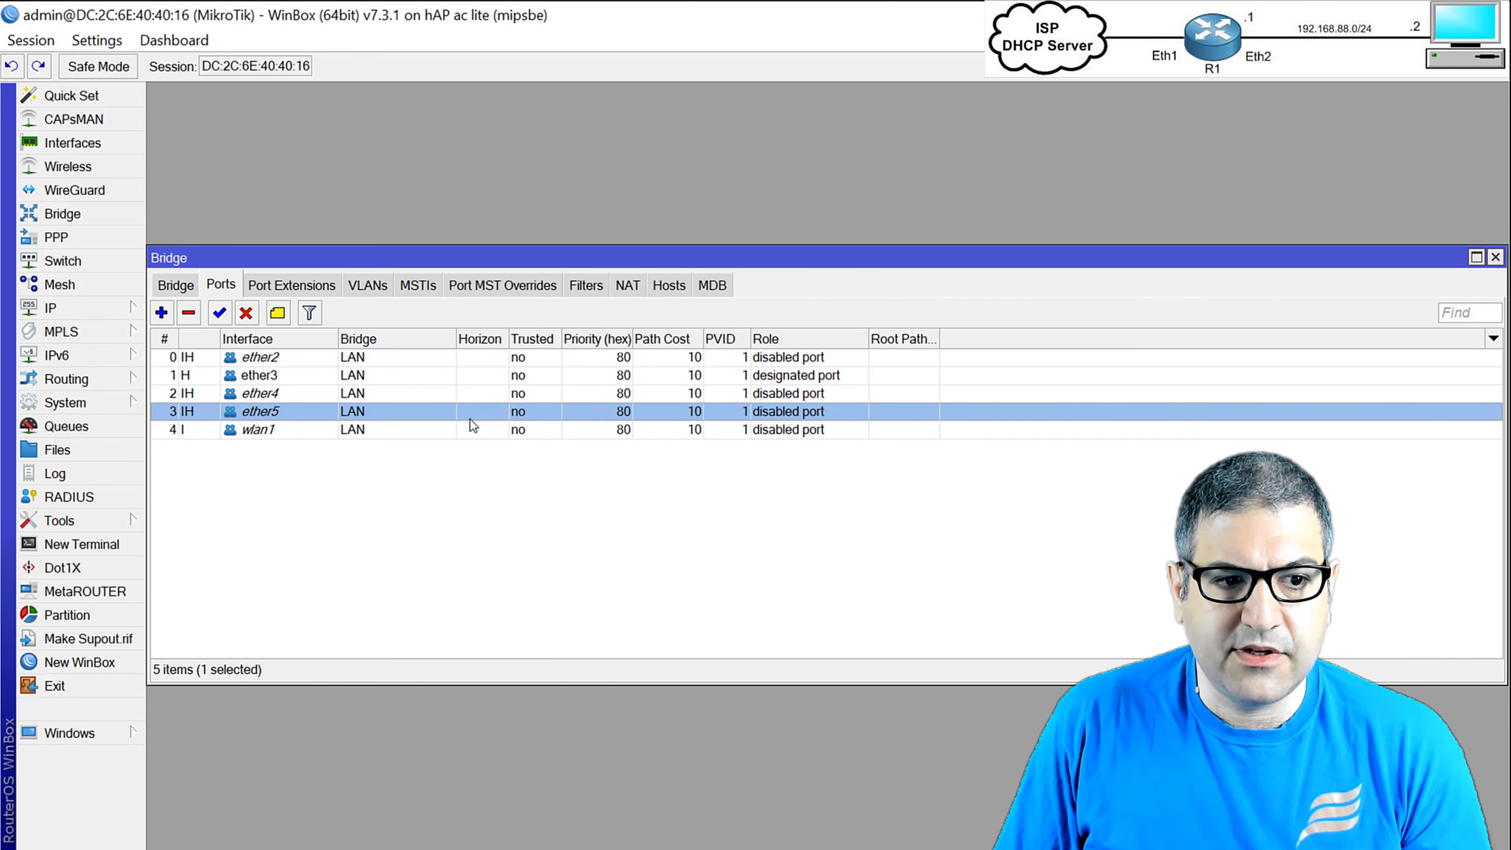
Review the bridge ports, including wlan1, and close the Bridge window.
{"action": "left_click", "coordinate": [433, 430]}
{"action": "left_click", "coordinate": [440, 526]}
{"action": "key", "text": "Escape"}
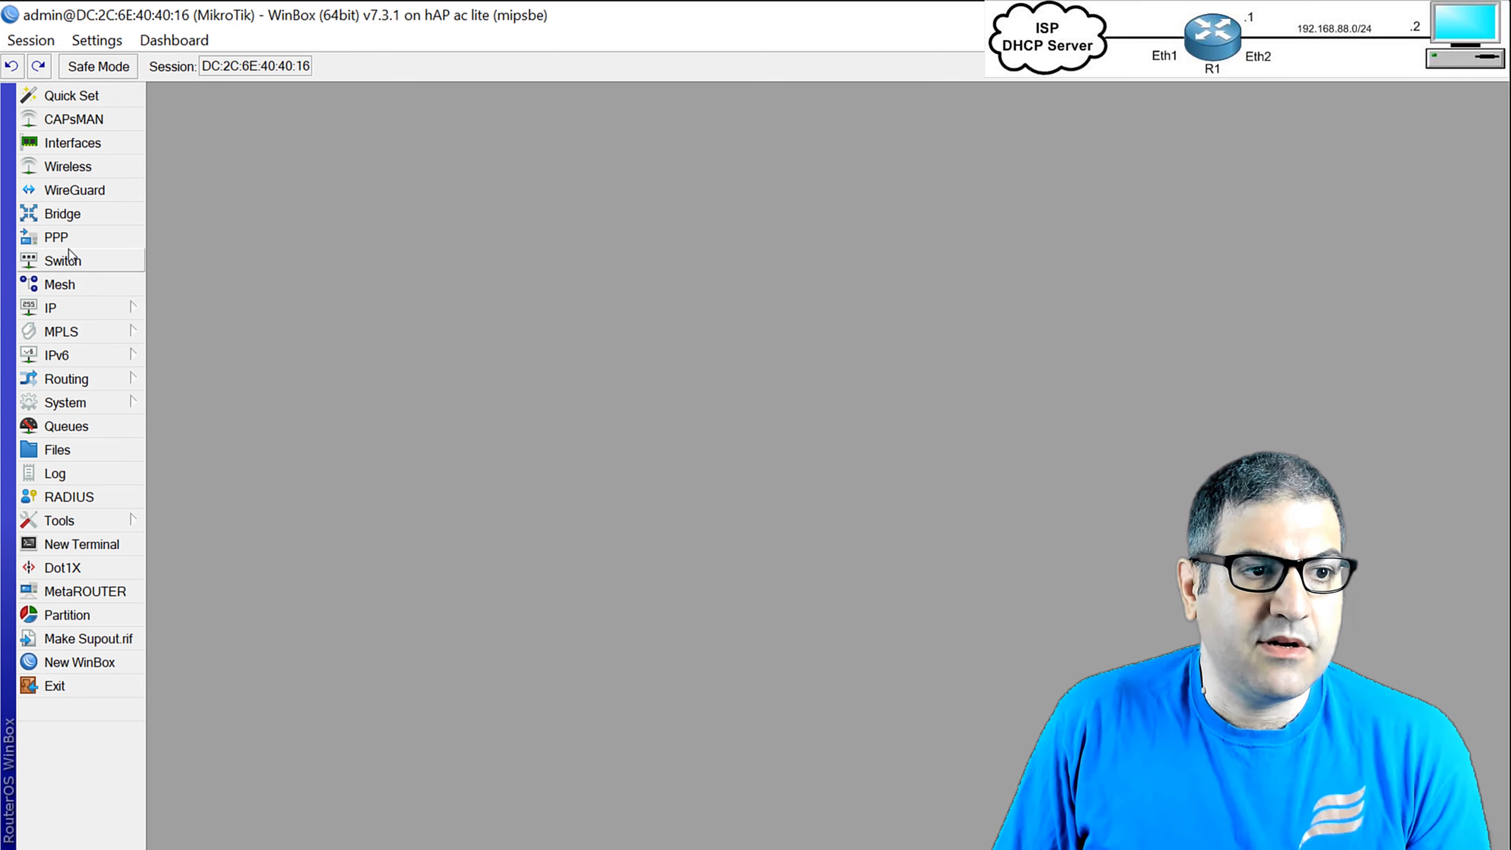
Add address 192.168.88.1/24 on the LAN bridge and close the address list.
{"action": "left_click", "coordinate": [96, 301]}
{"action": "left_click", "coordinate": [188, 271]}
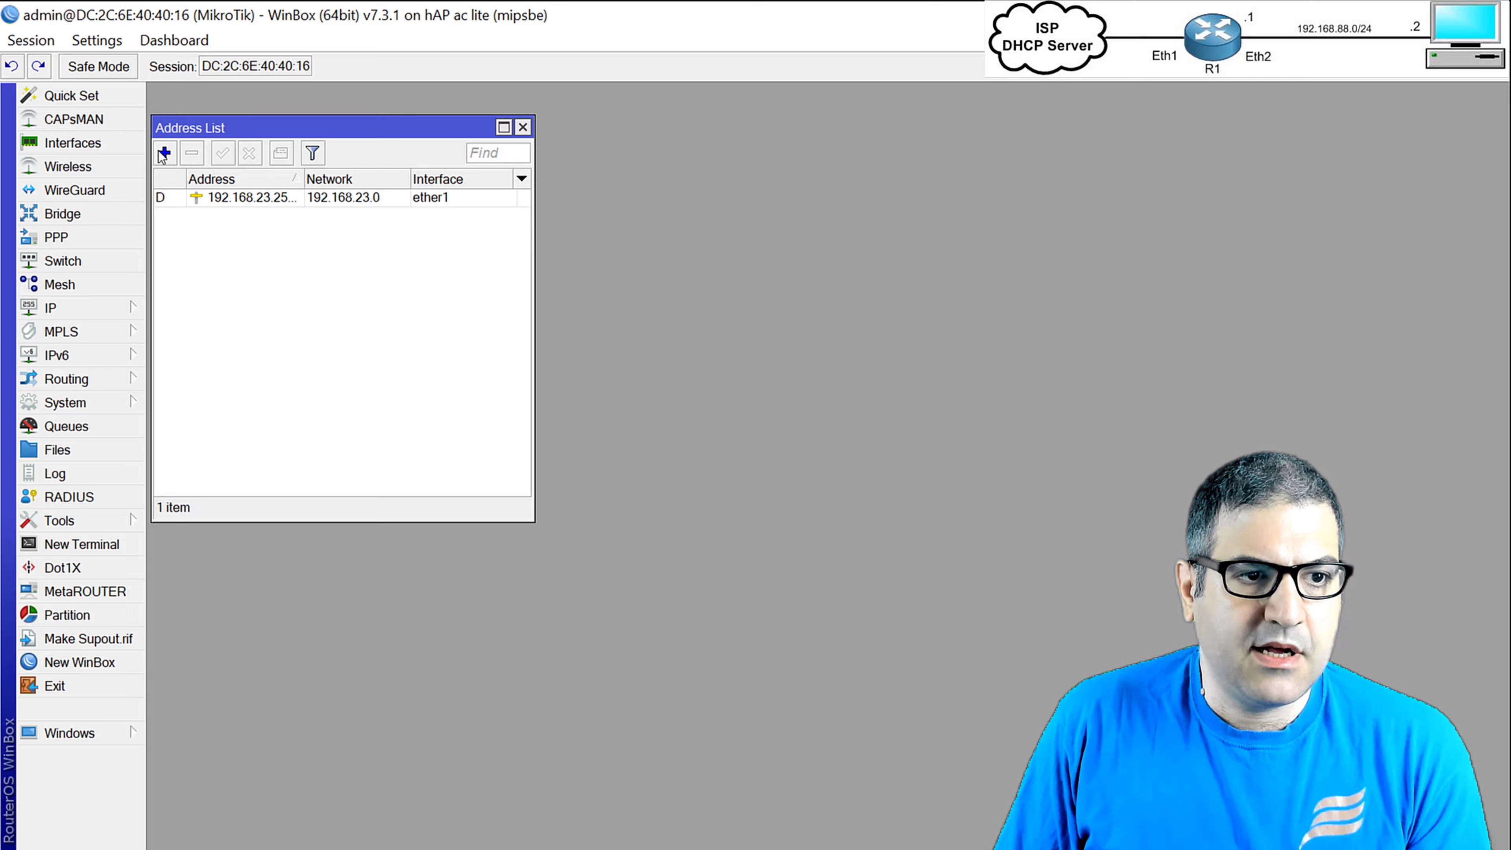
{"action": "left_click", "coordinate": [164, 153]}
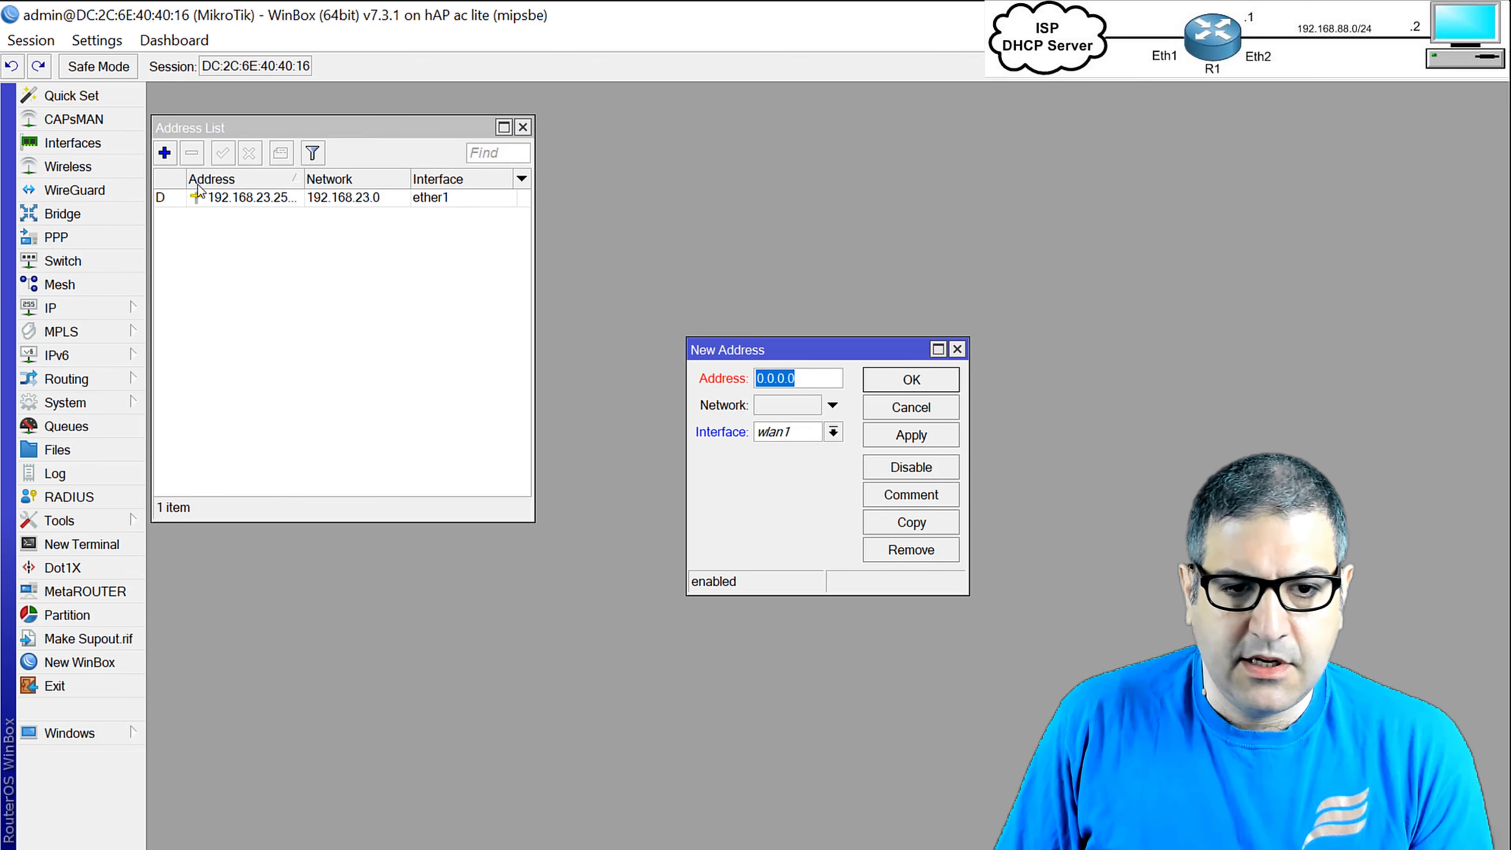
{"action": "type", "text": "192.168"}
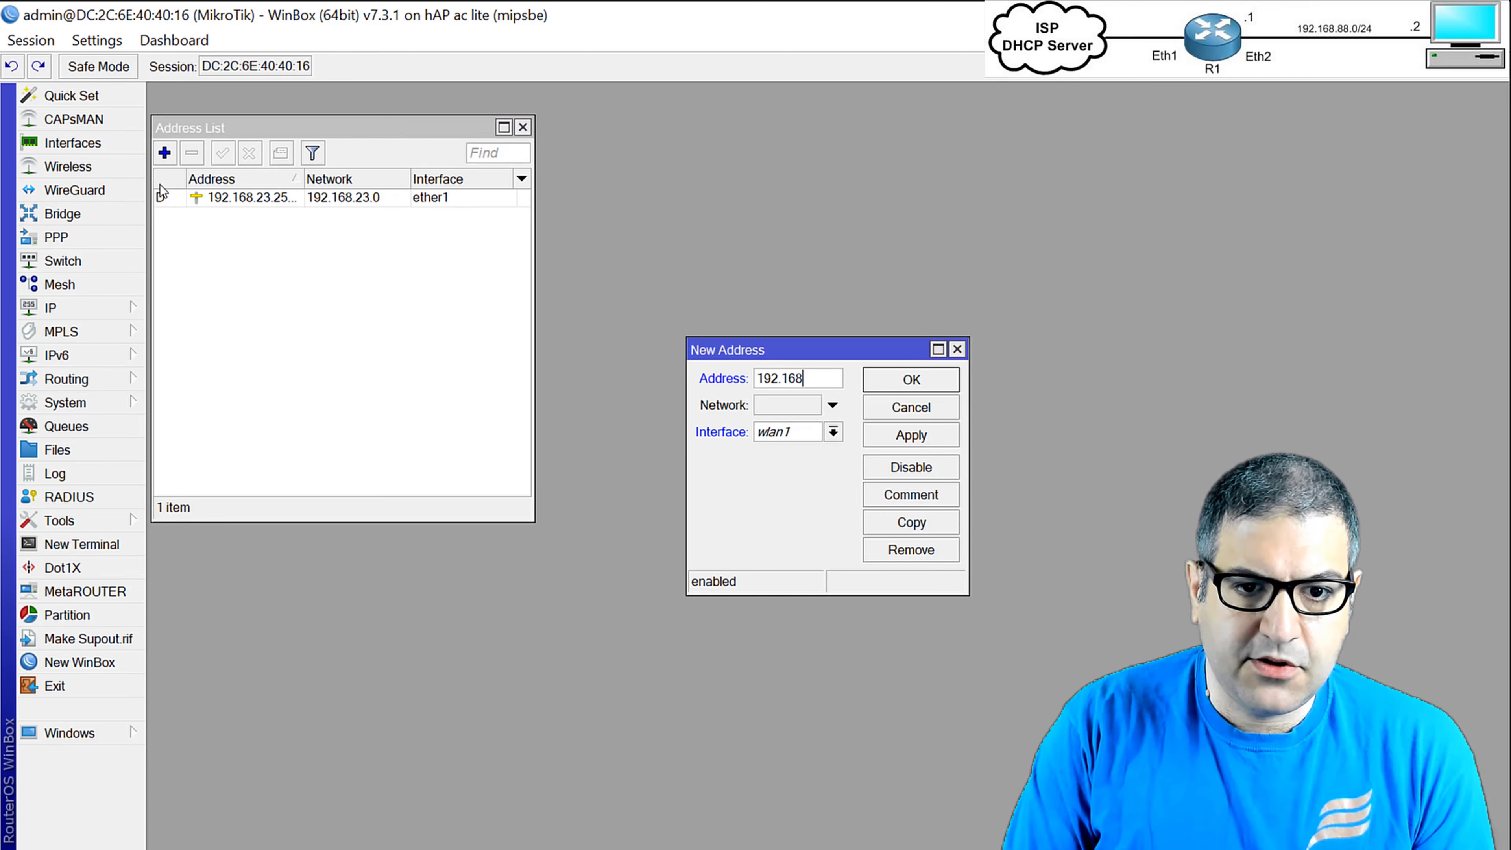
{"action": "type", "text": ".88.1/"}
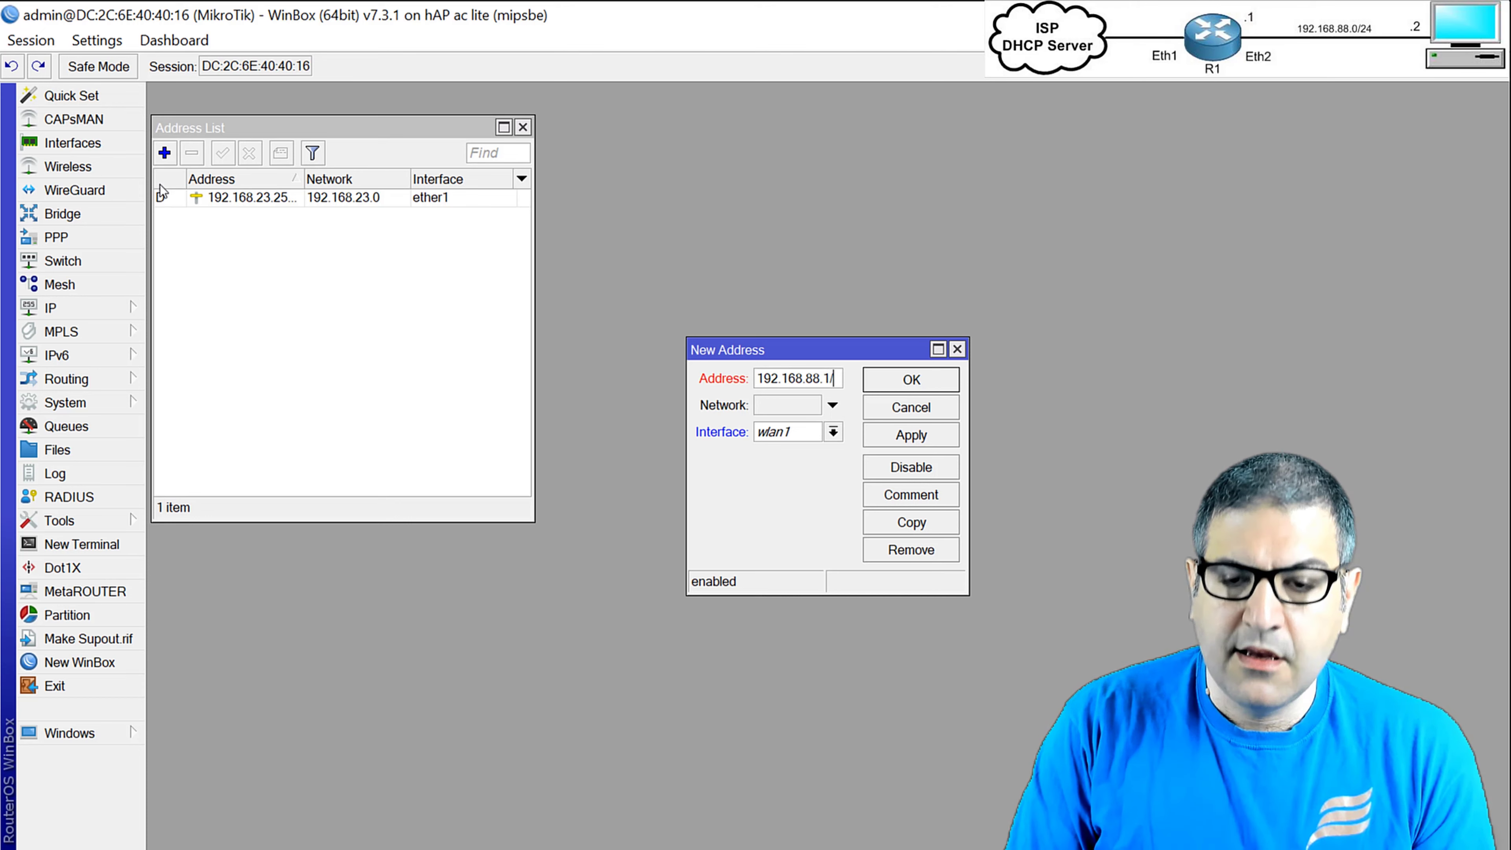
{"action": "type", "text": "24"}
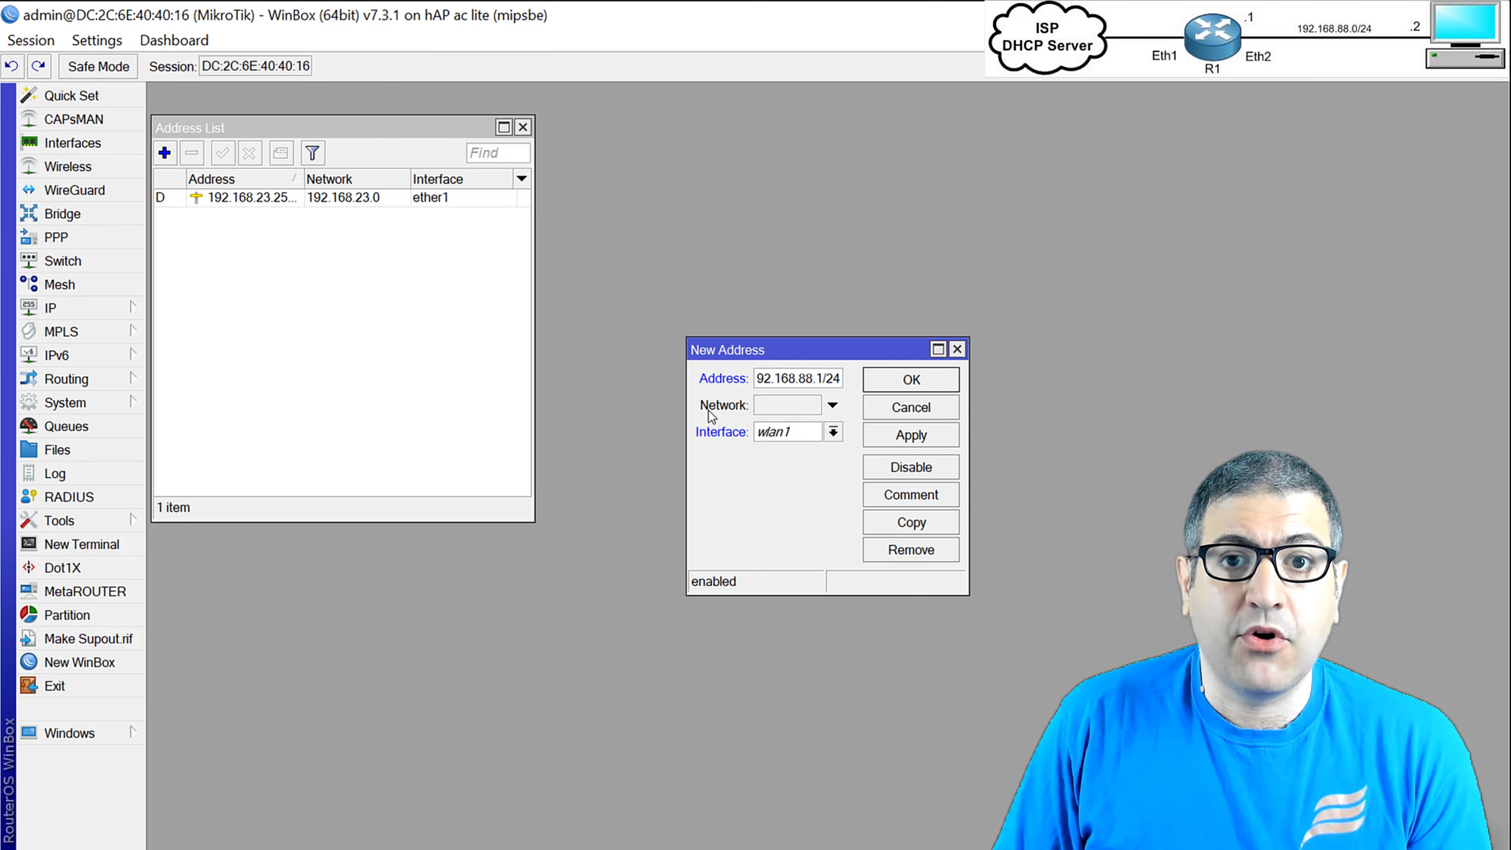
{"action": "left_click", "coordinate": [787, 436]}
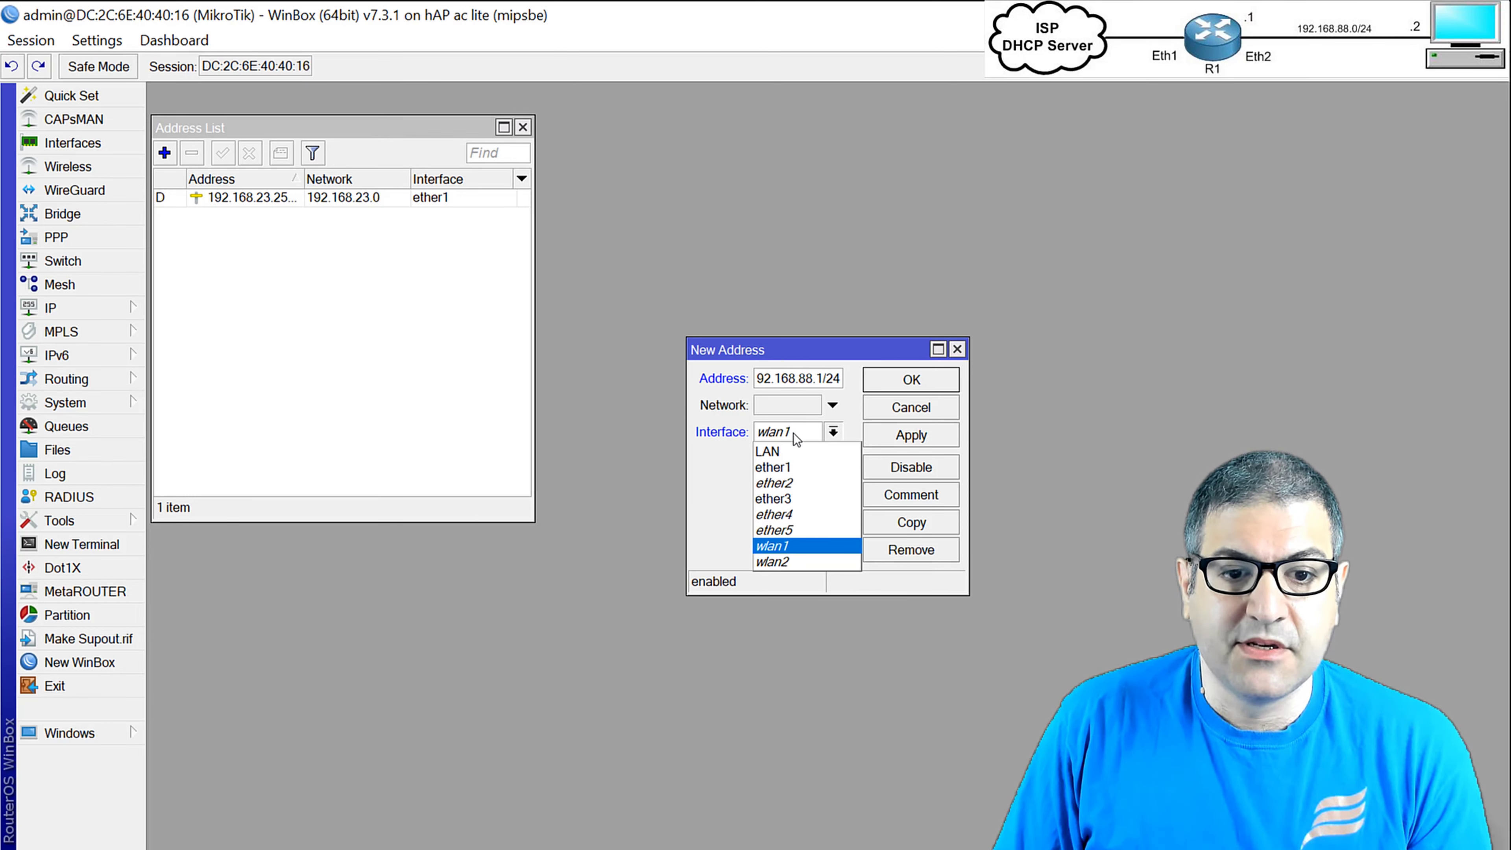
{"action": "left_click", "coordinate": [796, 453]}
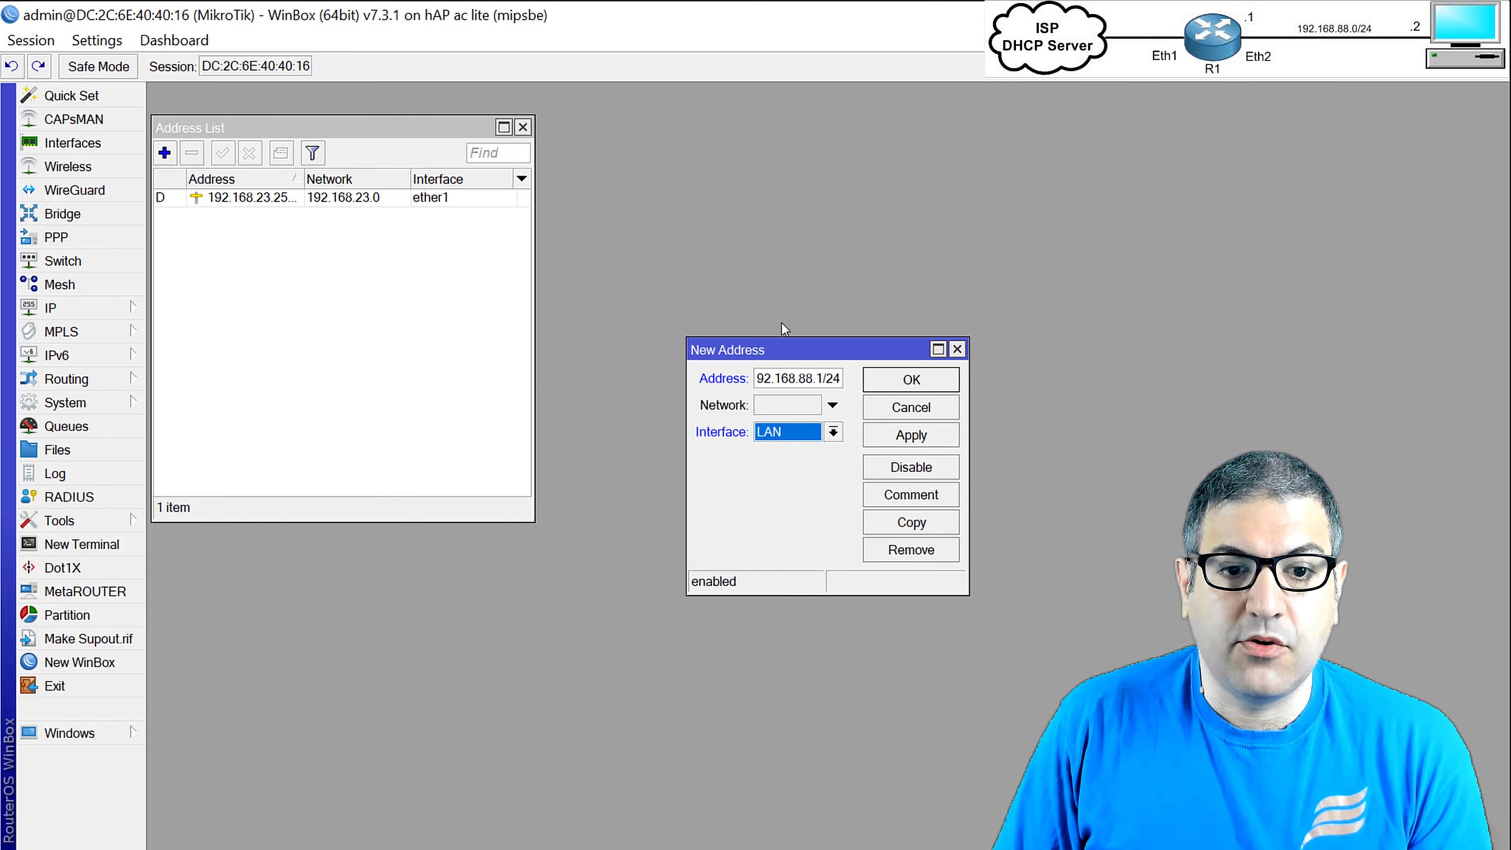
{"action": "left_click", "coordinate": [911, 388]}
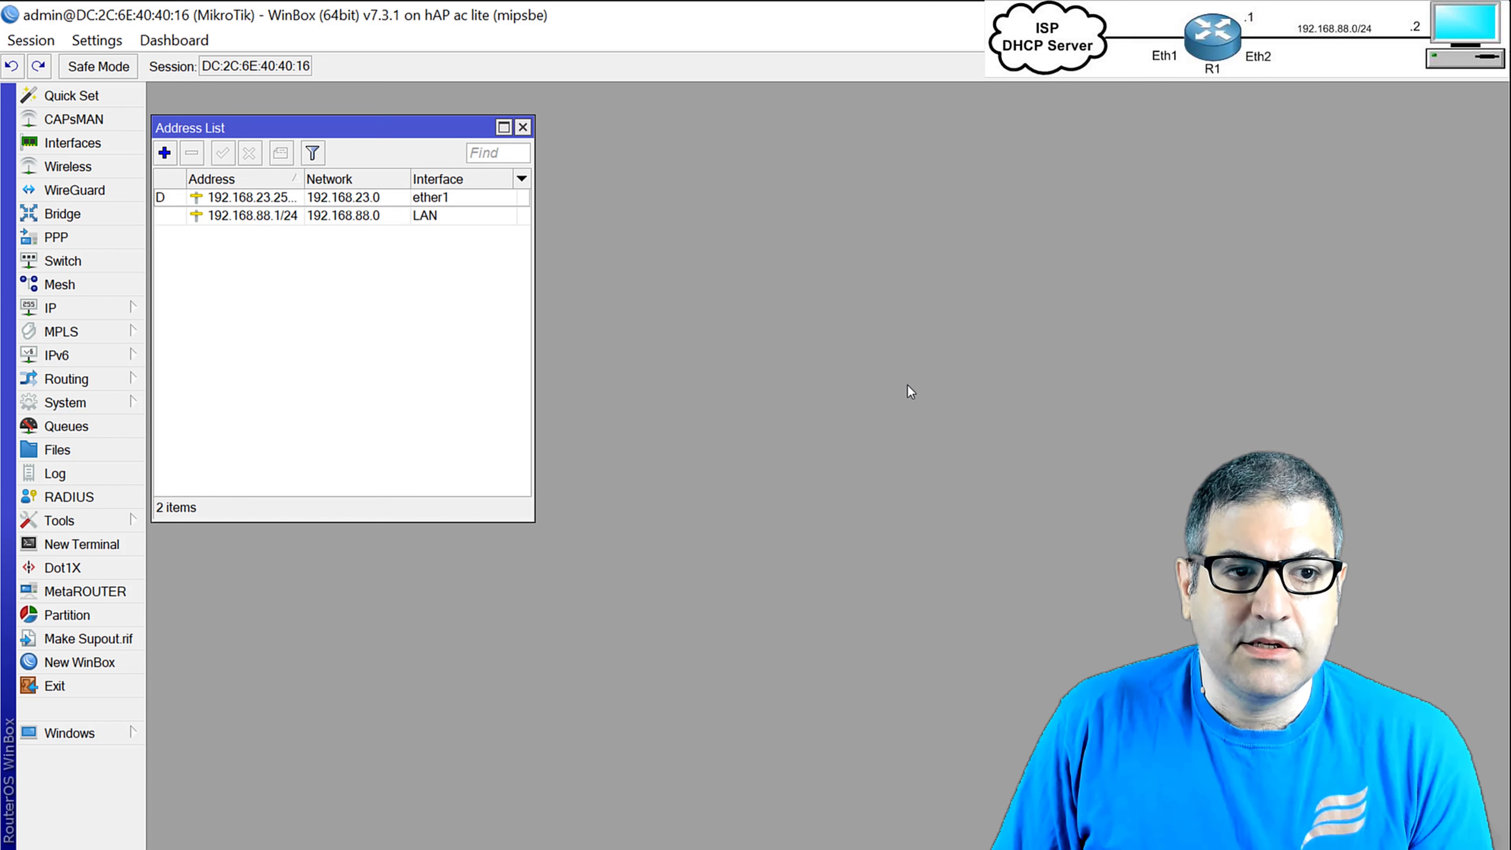
{"action": "left_click", "coordinate": [289, 219]}
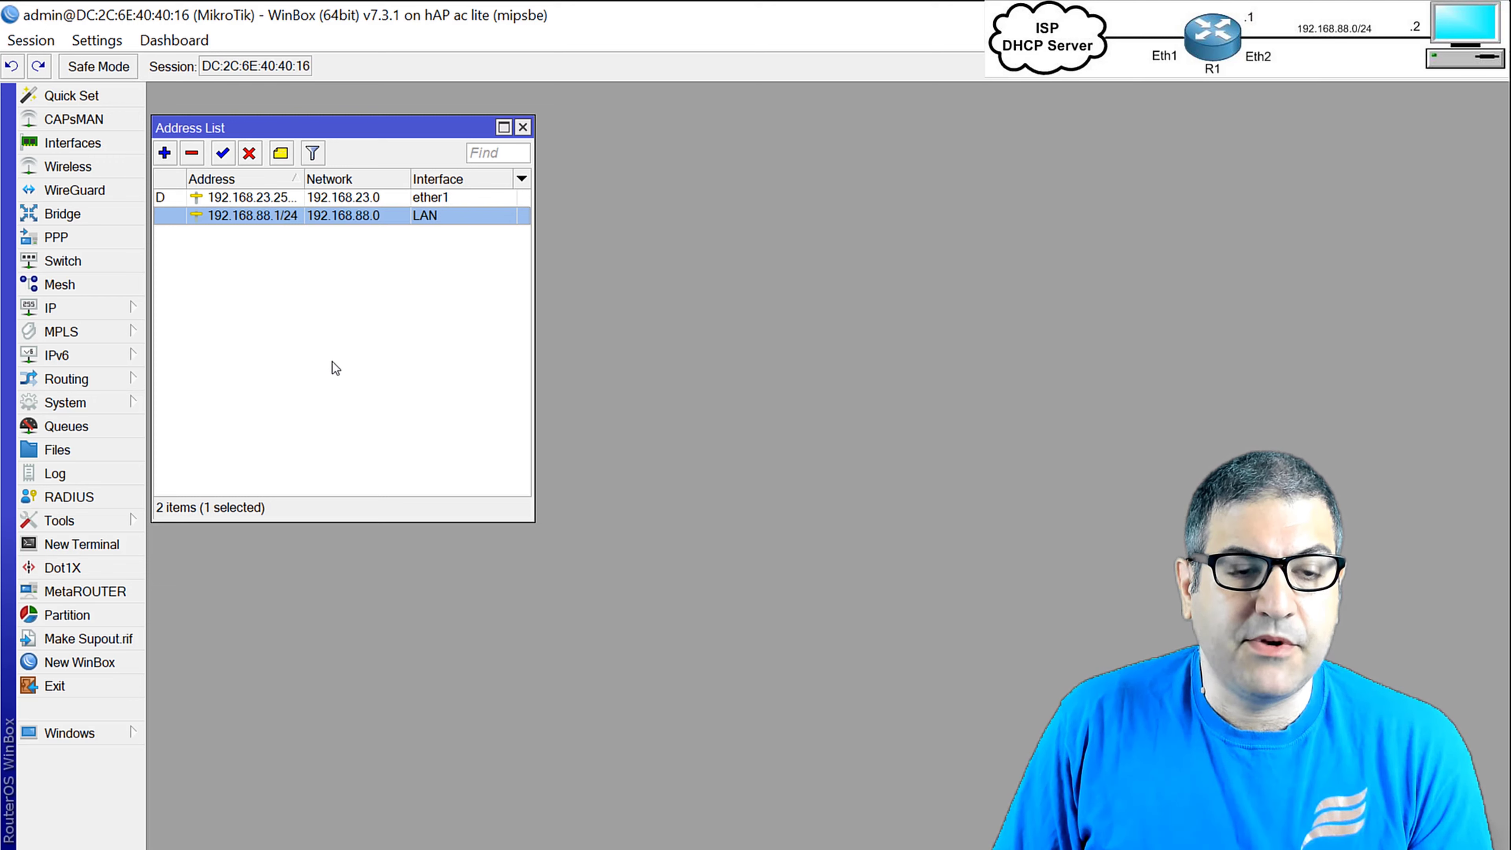
{"action": "key", "text": "Escape"}
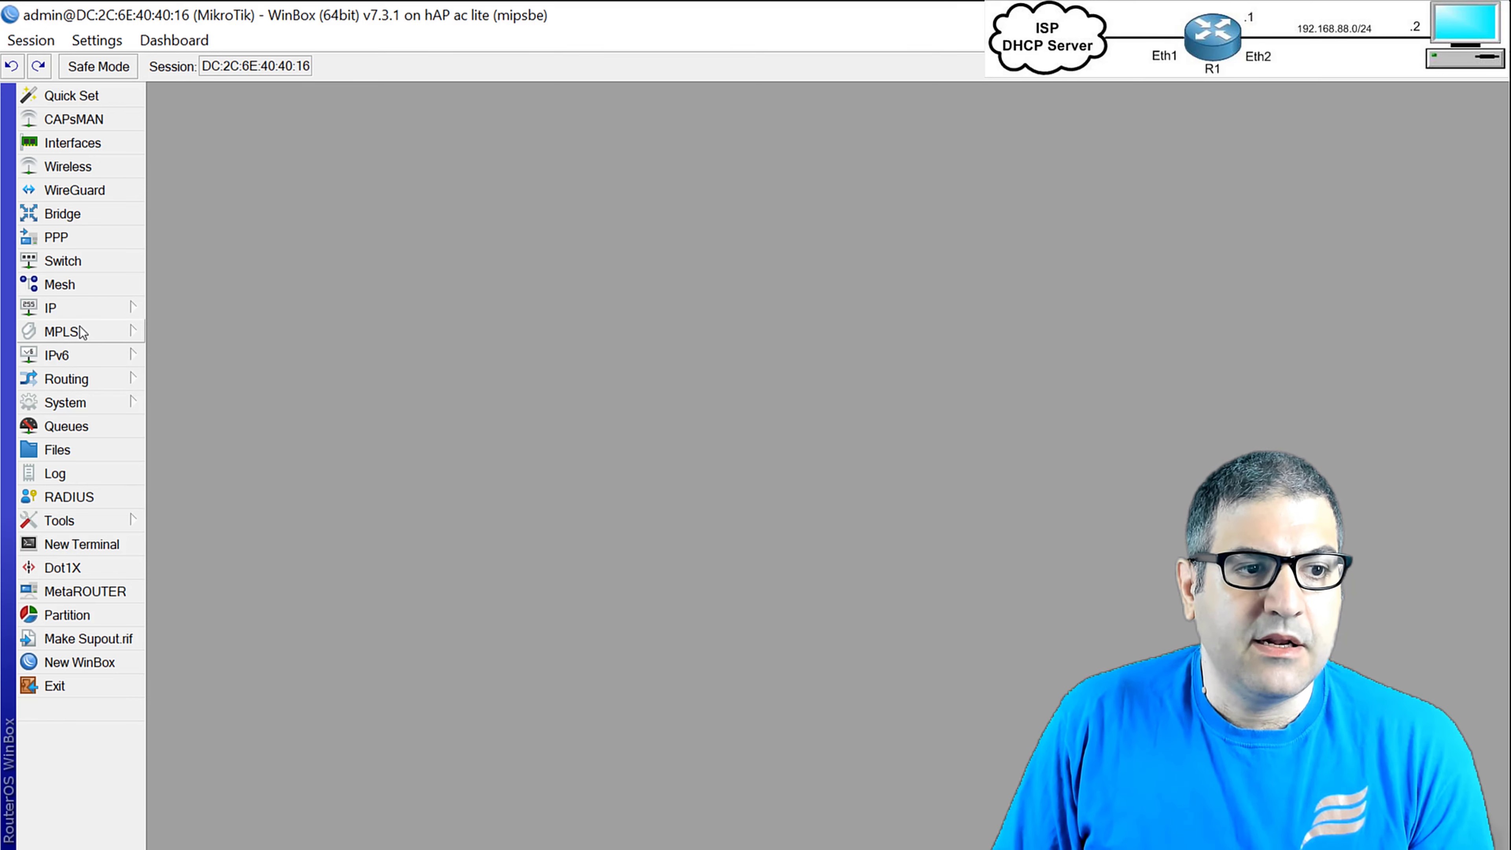
Start DHCP Setup on the LAN interface and accept address space 192.168.88.0/24.
{"action": "left_click", "coordinate": [69, 314]}
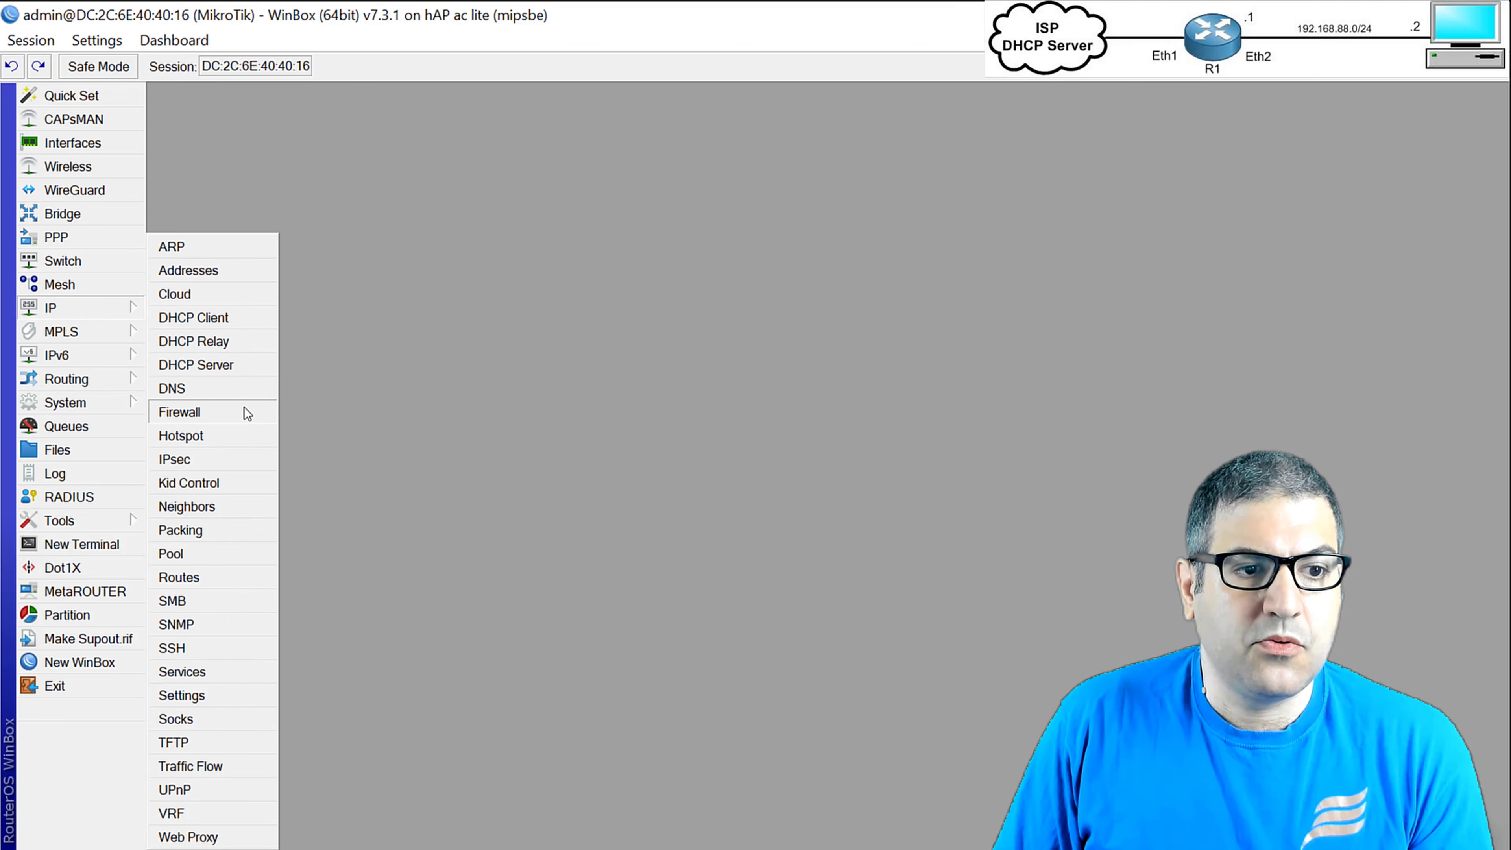
{"action": "left_click", "coordinate": [250, 364]}
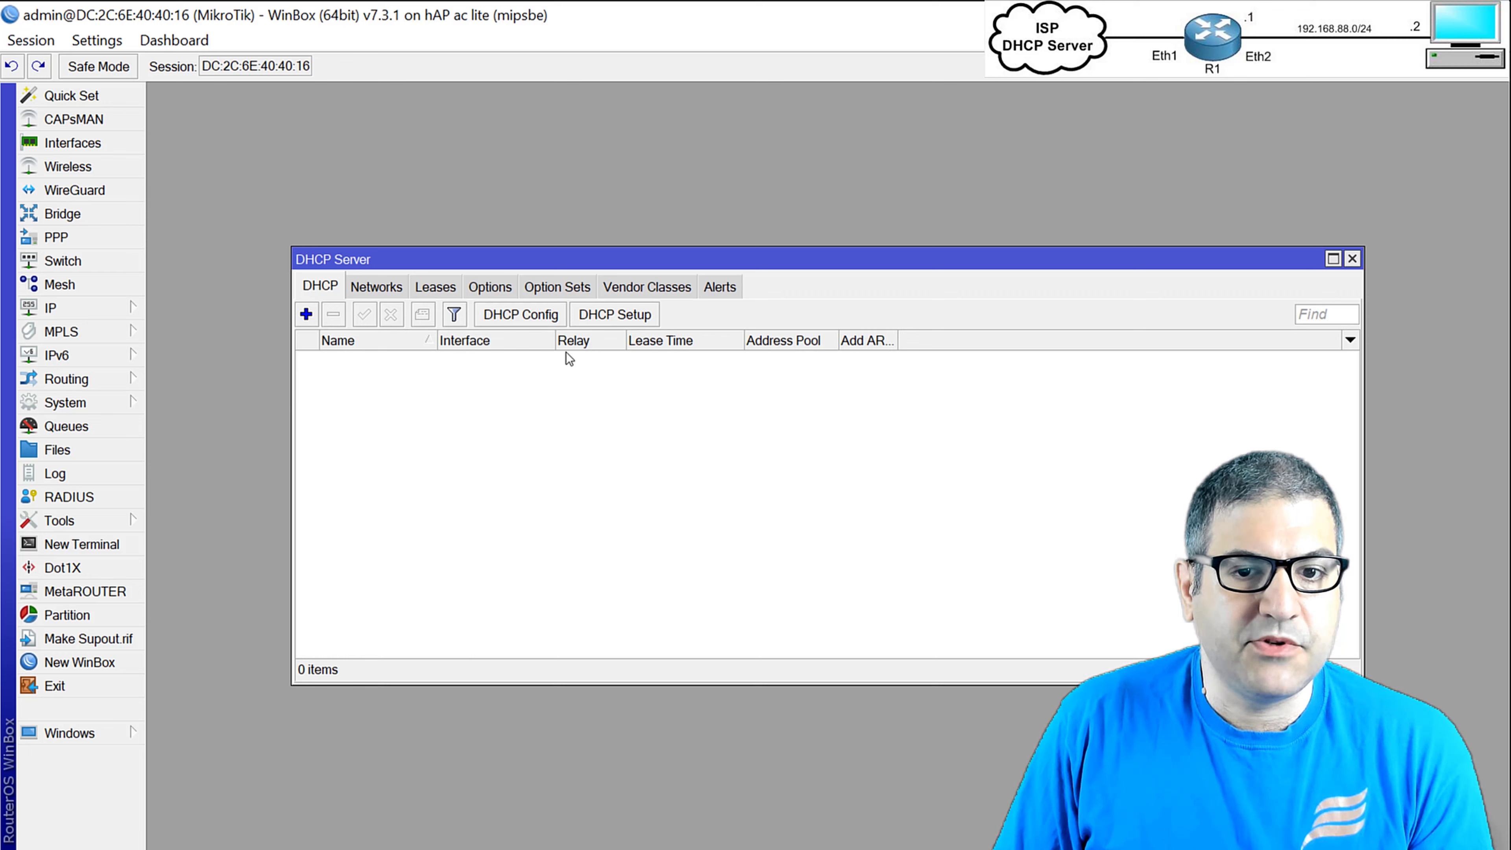
{"action": "left_click", "coordinate": [608, 315]}
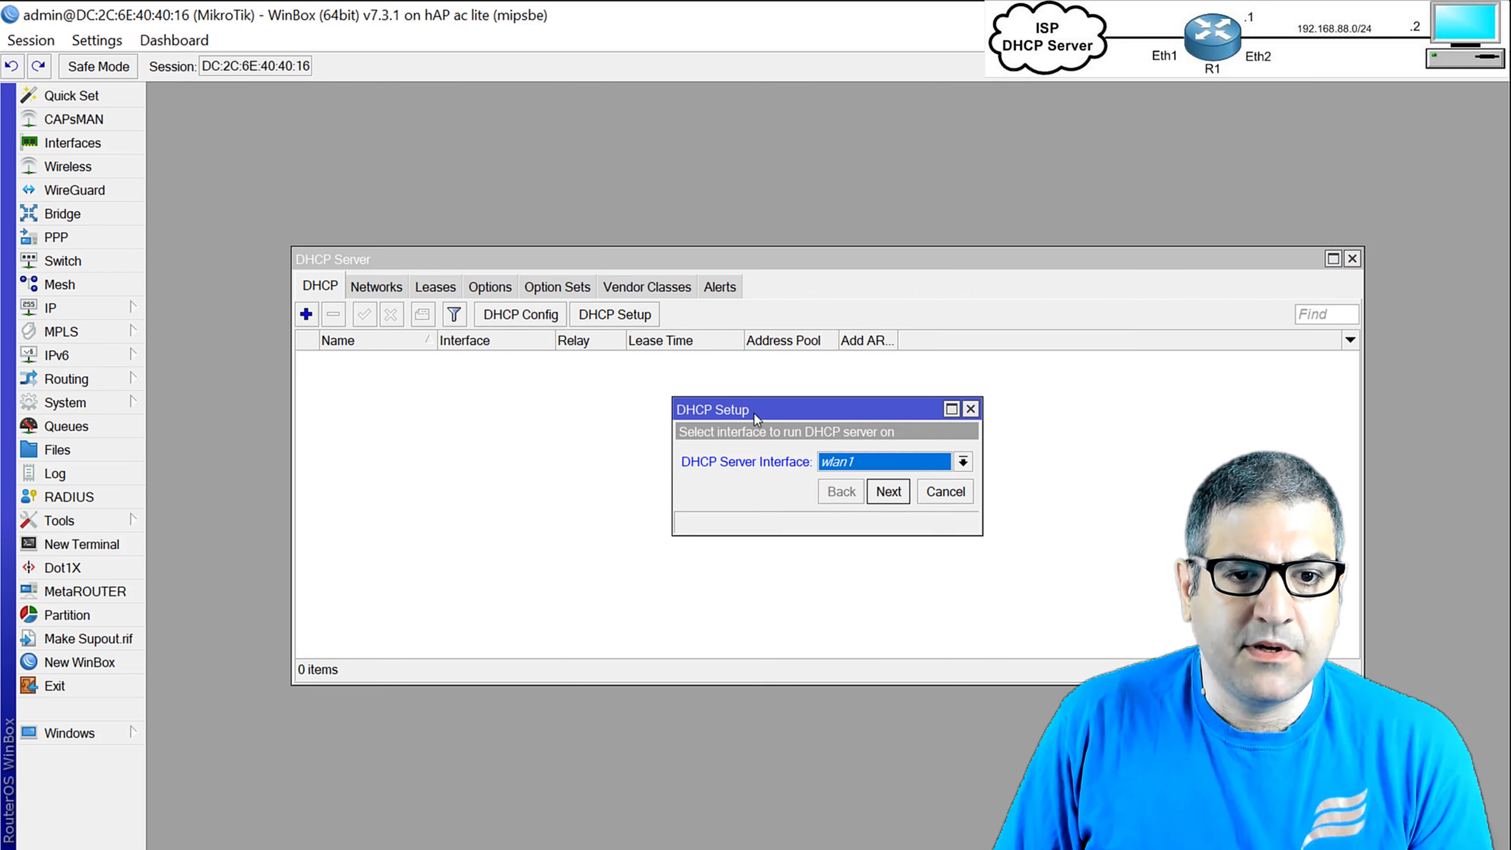
{"action": "left_click_drag", "start_coordinate": [746, 400], "coordinate": [524, 367]}
{"action": "left_click", "coordinate": [635, 419]}
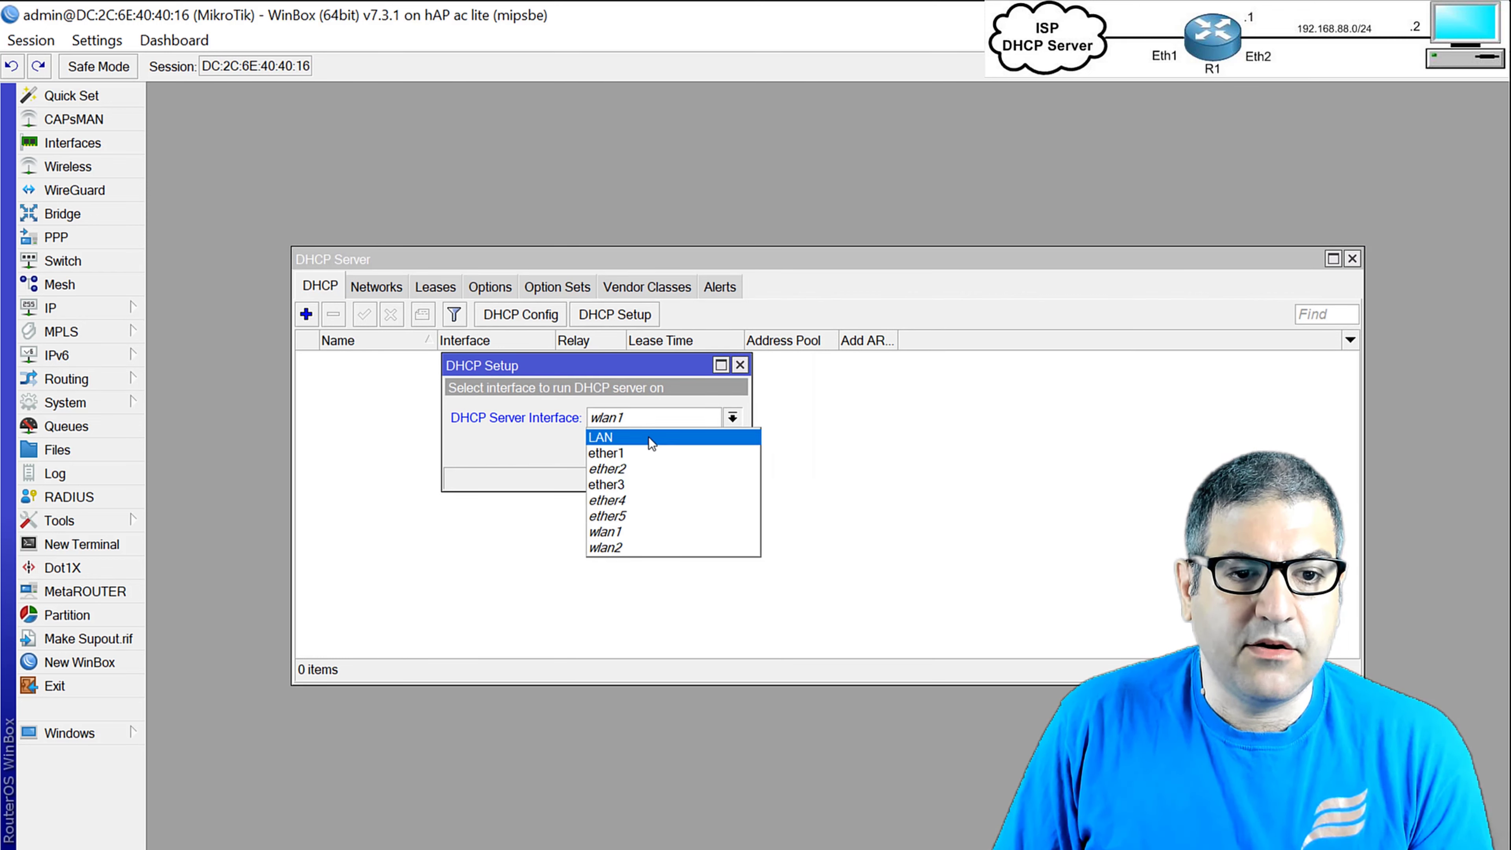
{"action": "left_click", "coordinate": [642, 436]}
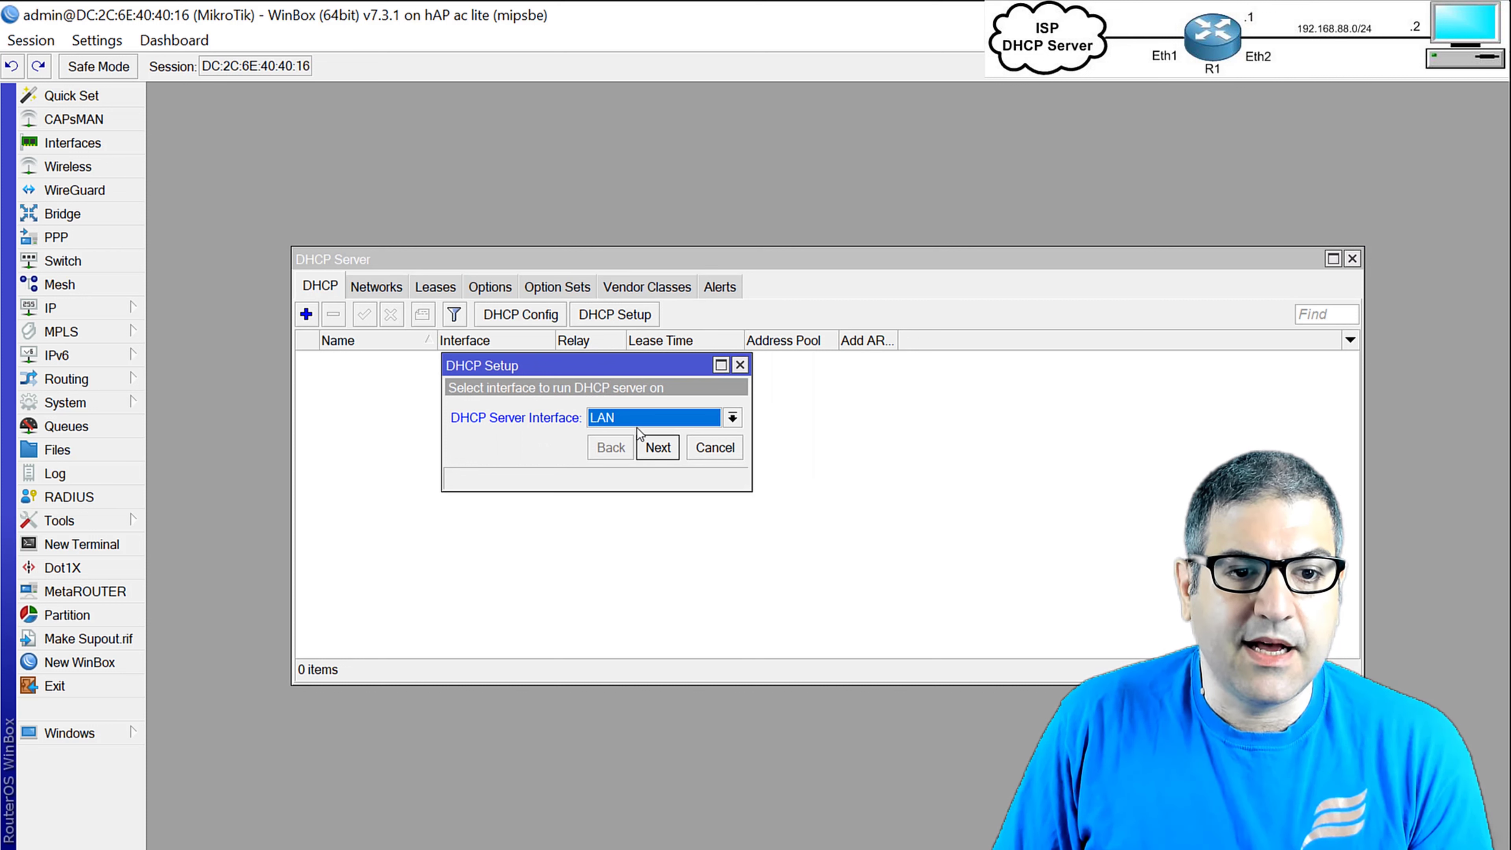
{"action": "left_click", "coordinate": [658, 447]}
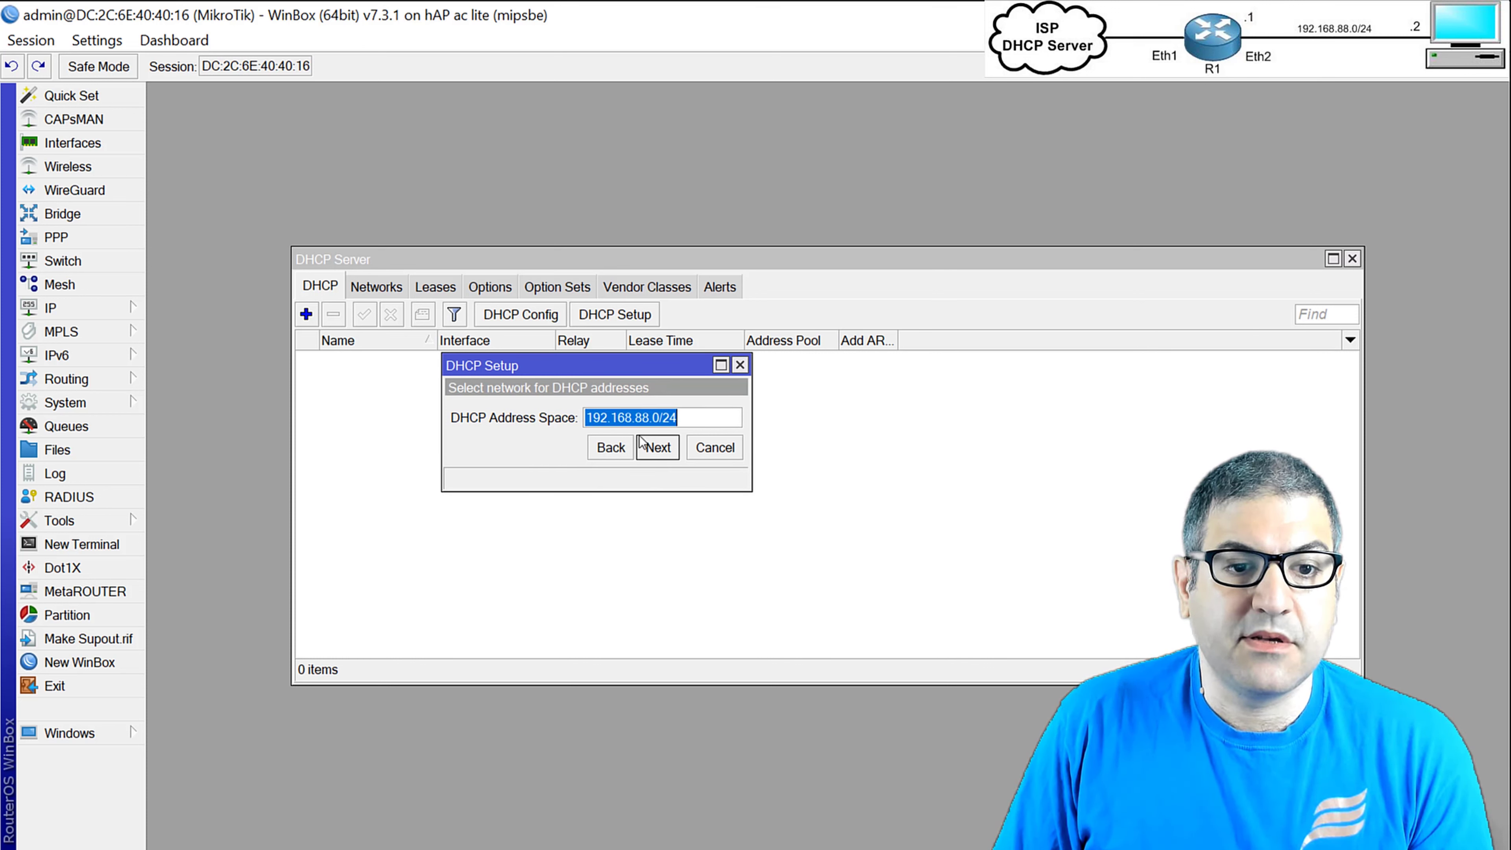
{"action": "left_click", "coordinate": [659, 452]}
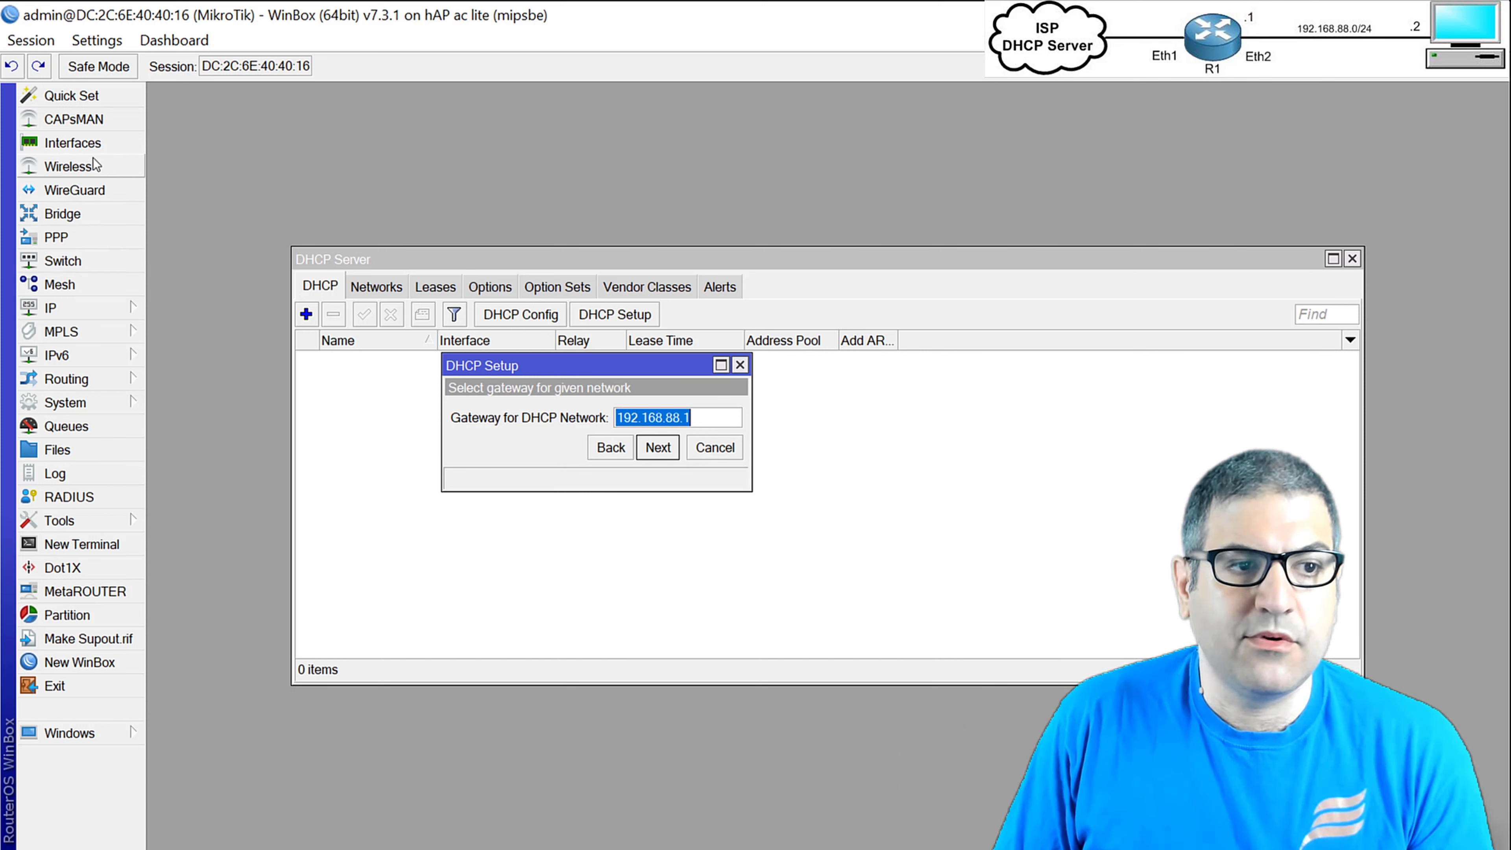
Check the router's IP addresses, then accept 192.168.88.1 as the DHCP gateway.
{"action": "left_click", "coordinate": [102, 309]}
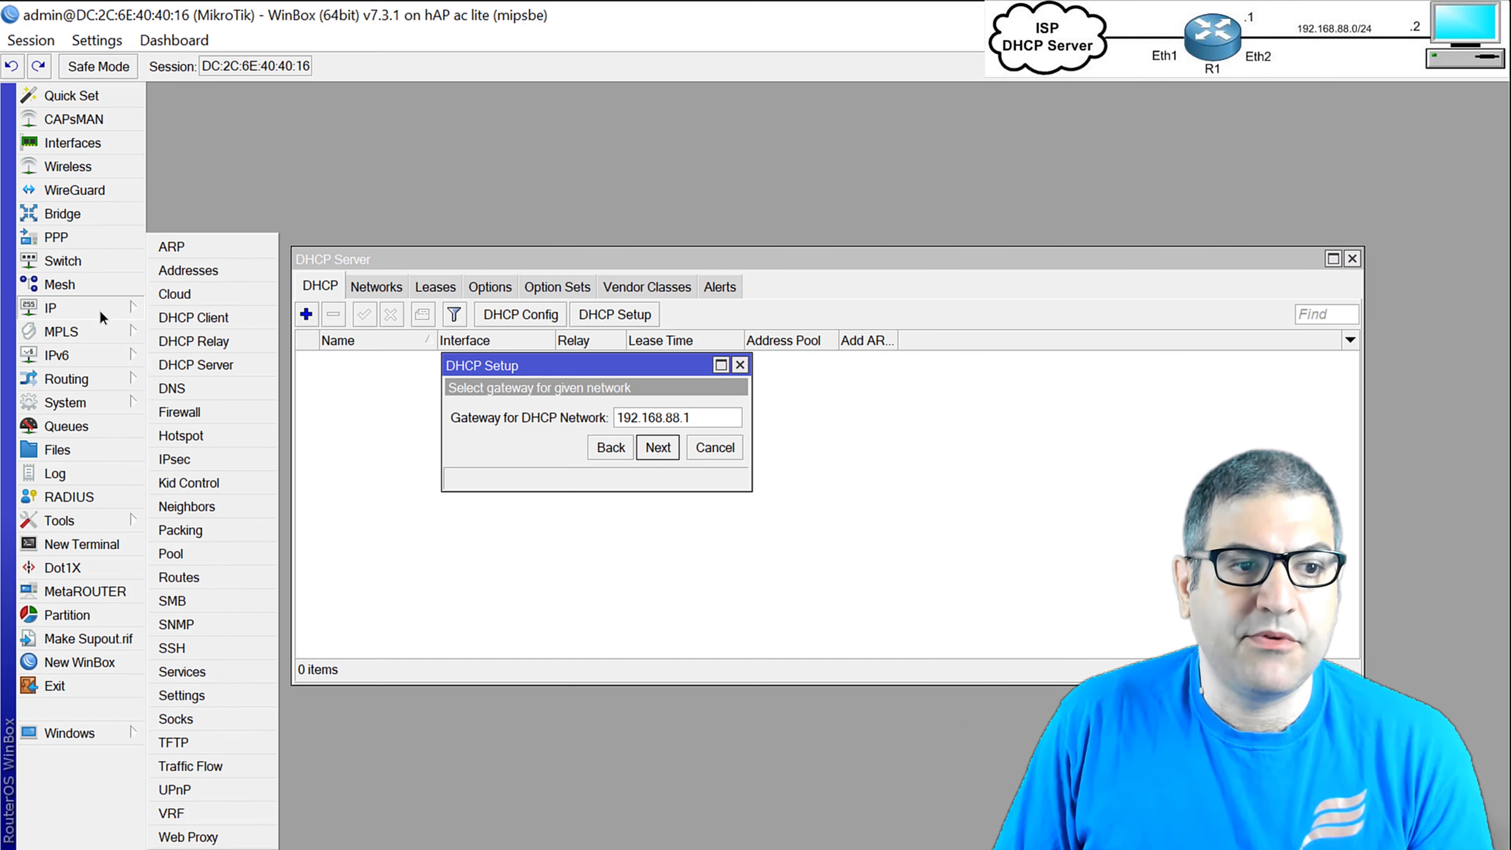
{"action": "left_click", "coordinate": [210, 271]}
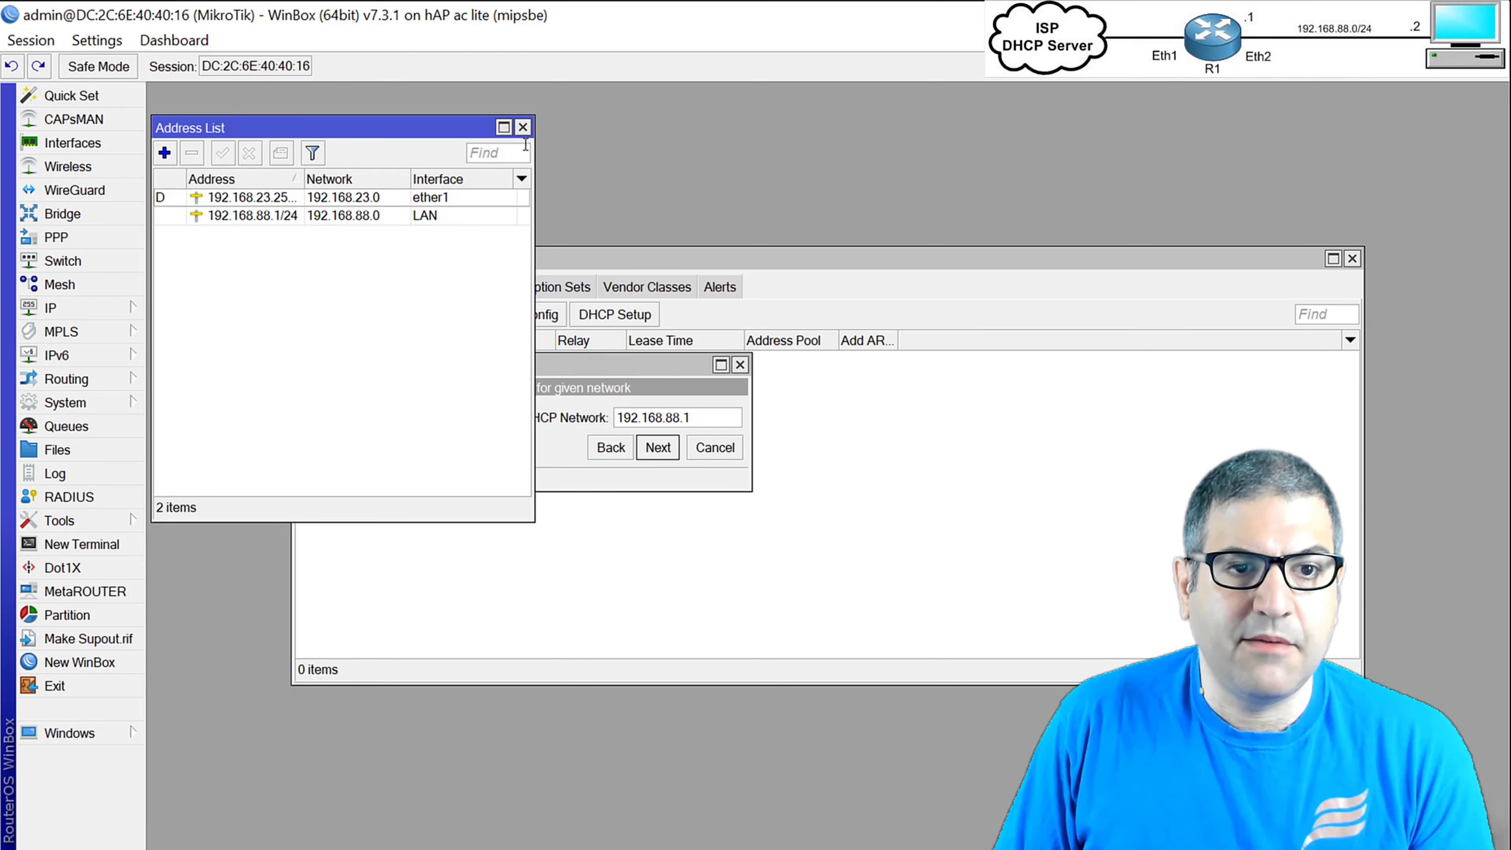
{"action": "left_click", "coordinate": [522, 127]}
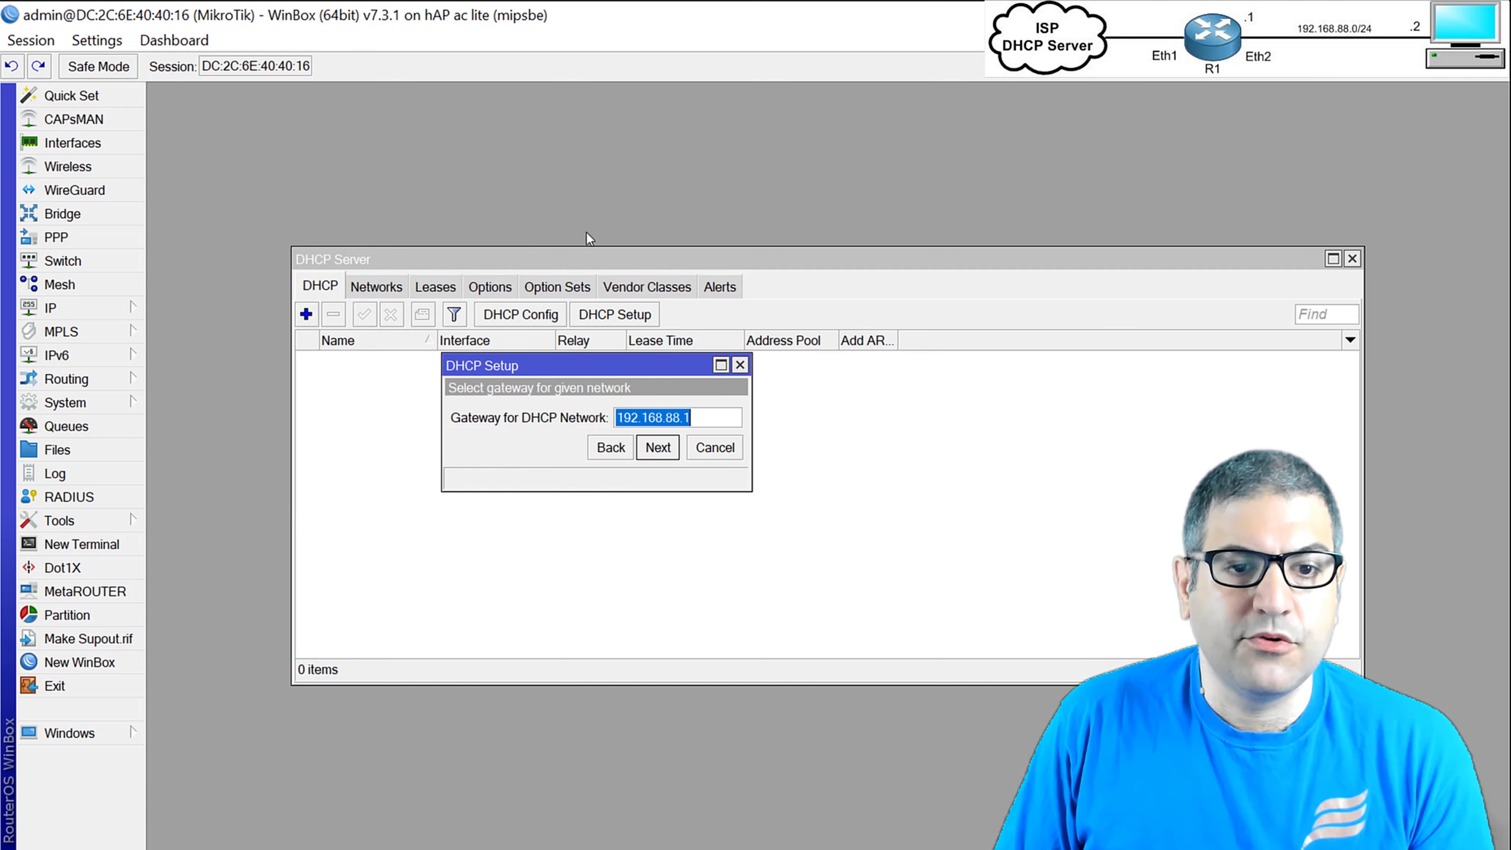
{"action": "left_click", "coordinate": [658, 447]}
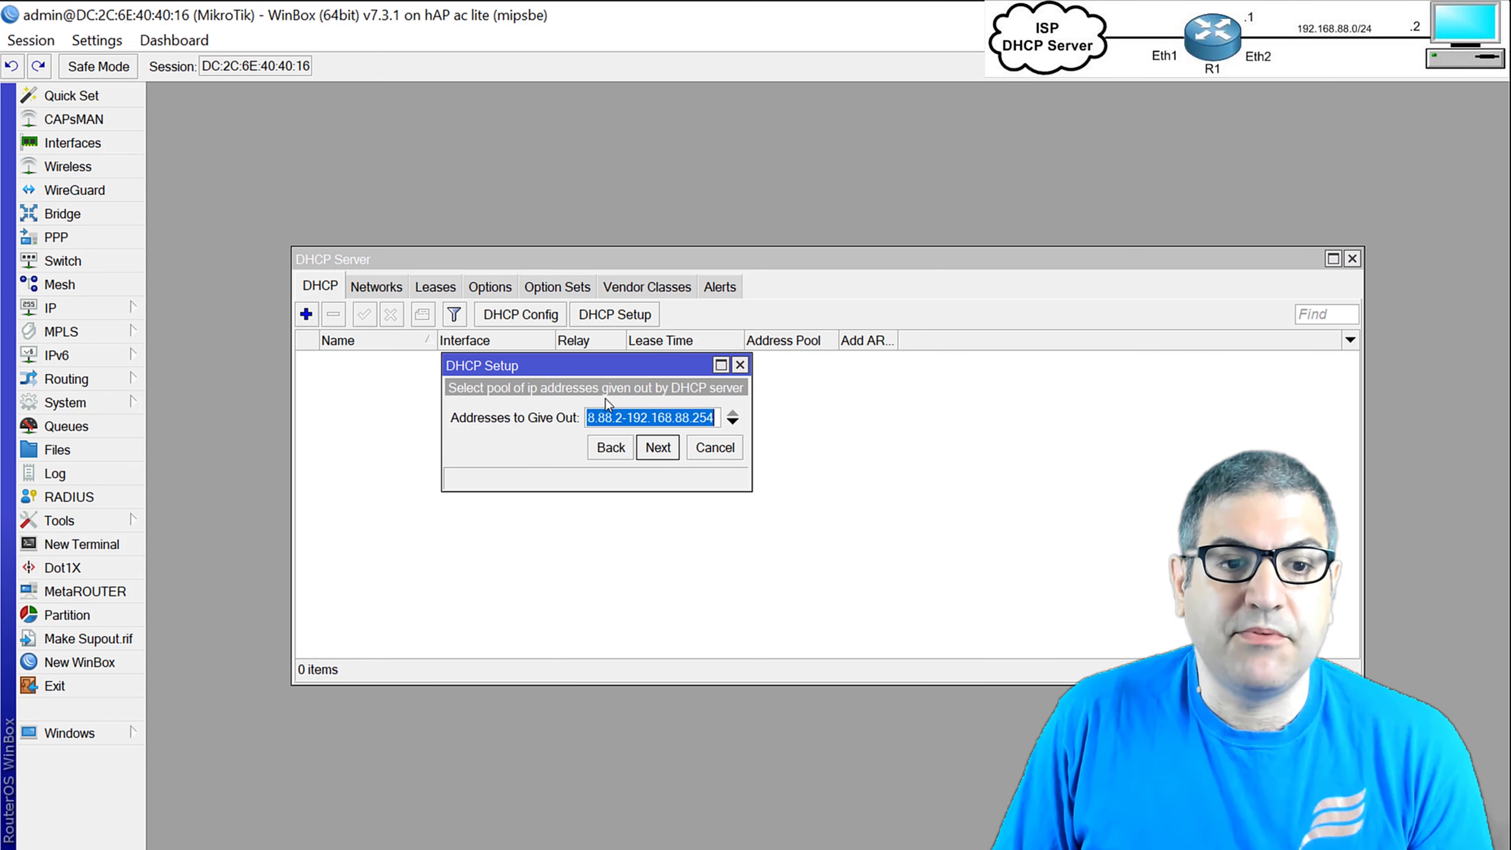
Finish DHCP setup with the default pool, DNS 8.8.8.8/8.8.4.4 and 00:10:00 lease.
{"action": "left_click", "coordinate": [655, 463]}
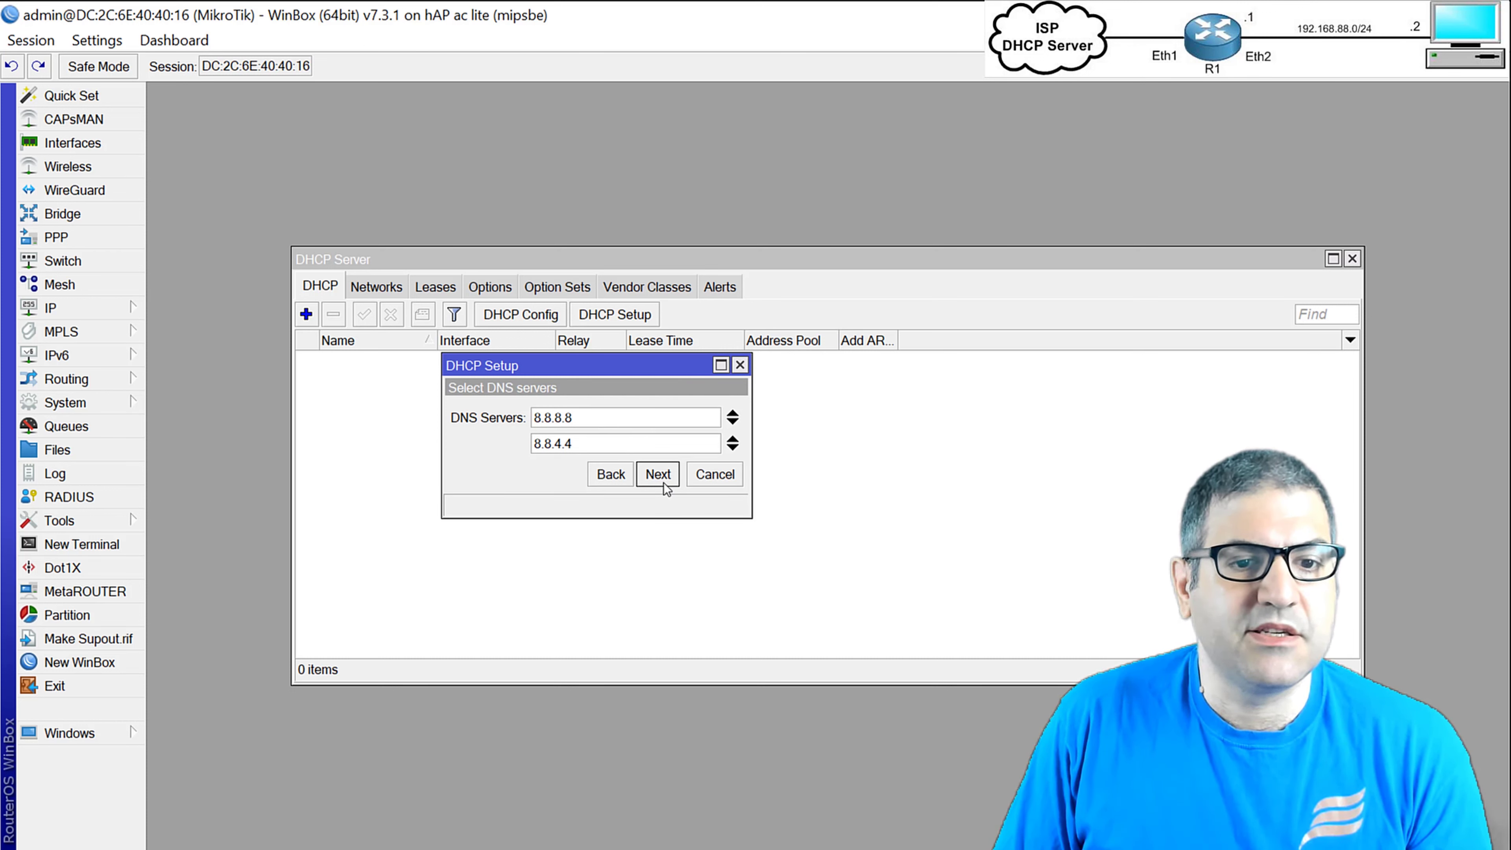
{"action": "left_click", "coordinate": [658, 474]}
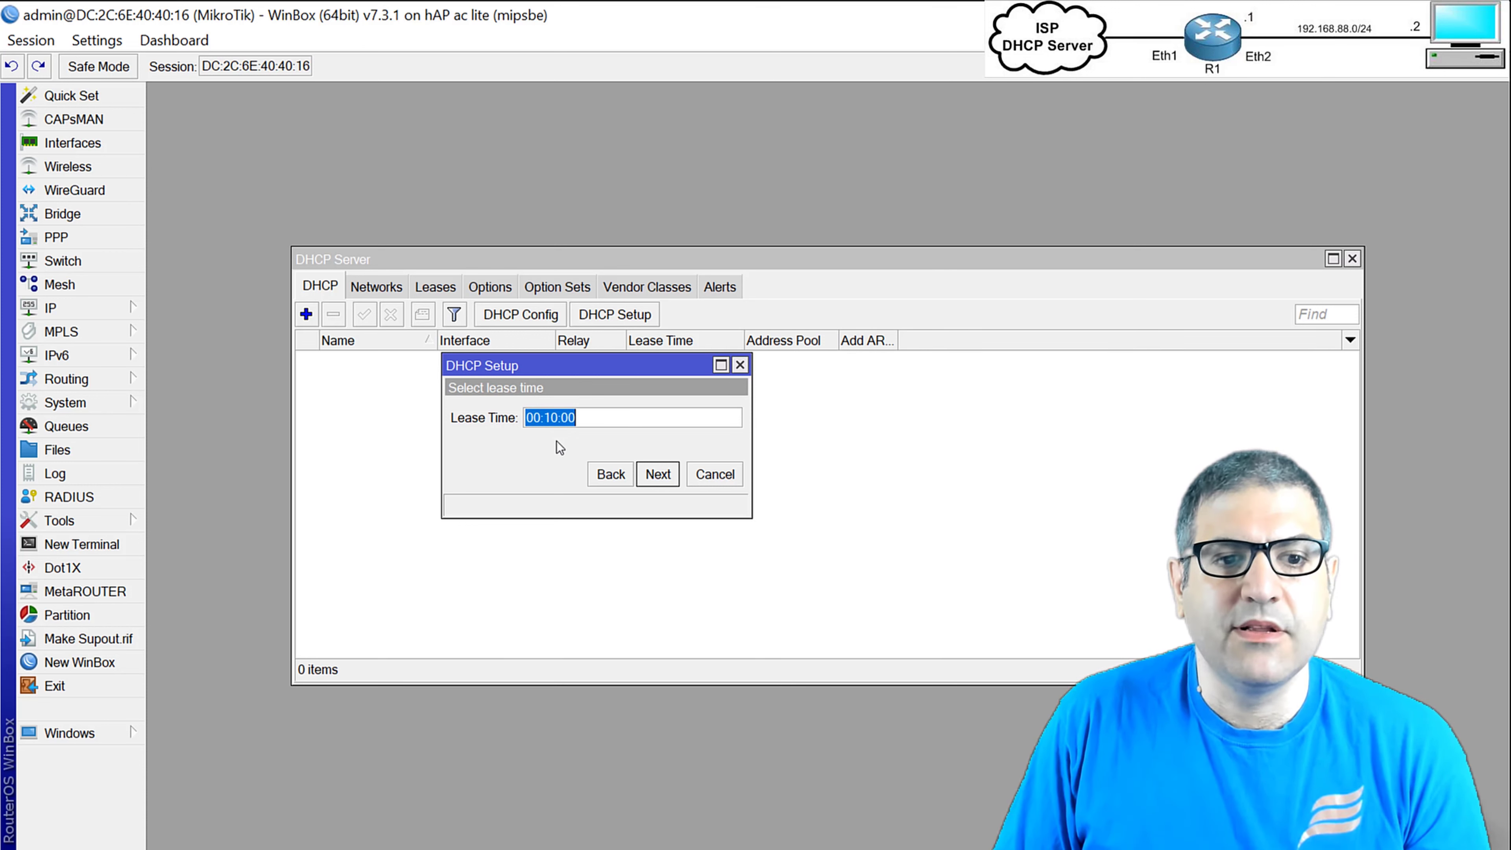
{"action": "left_click", "coordinate": [658, 475]}
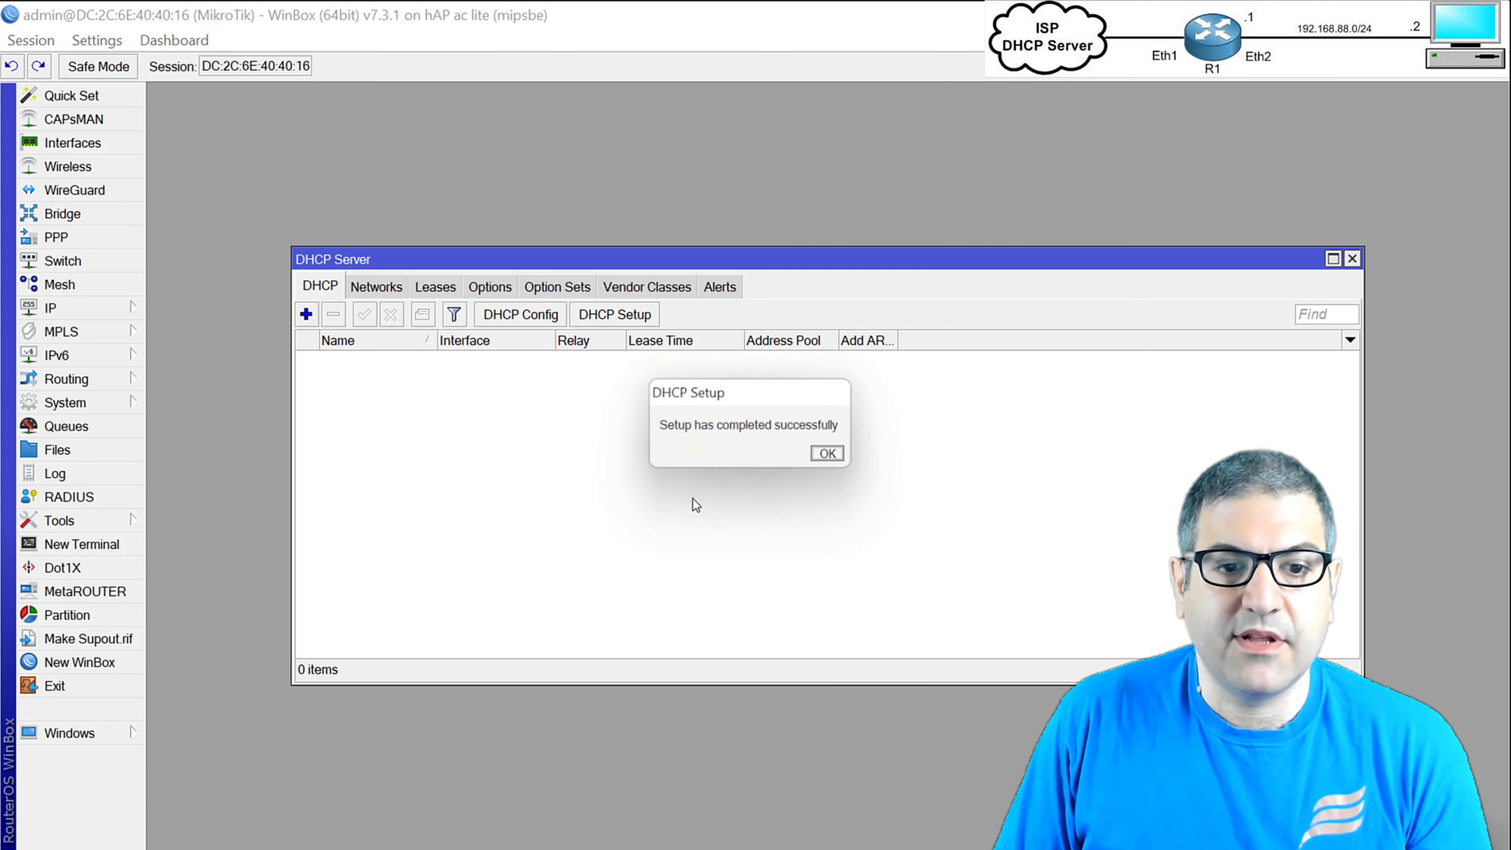
{"action": "left_click", "coordinate": [840, 455]}
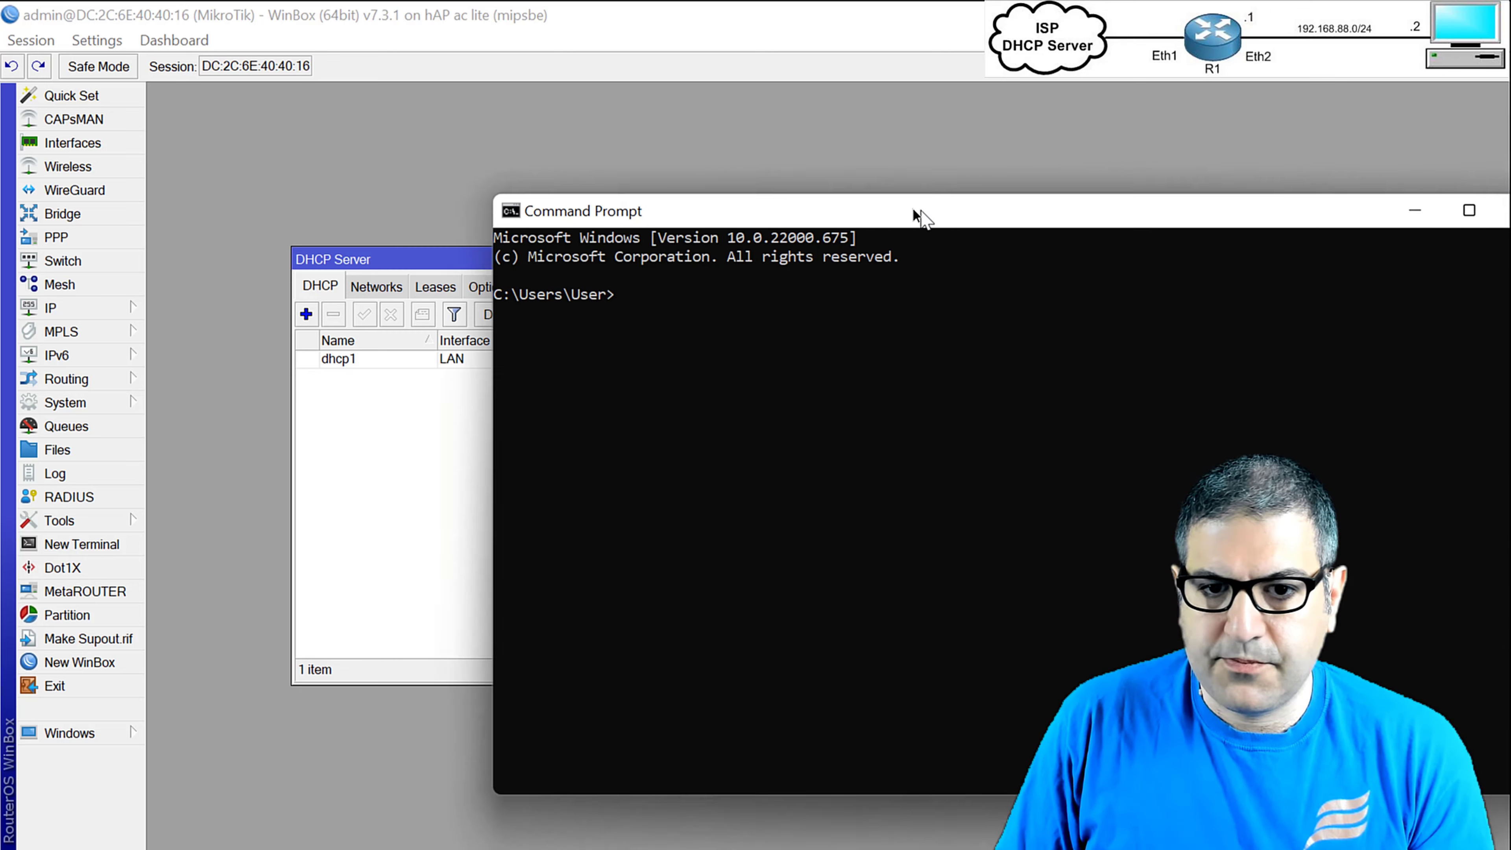
{"action": "left_click_drag", "start_coordinate": [820, 216], "coordinate": [617, 165]}
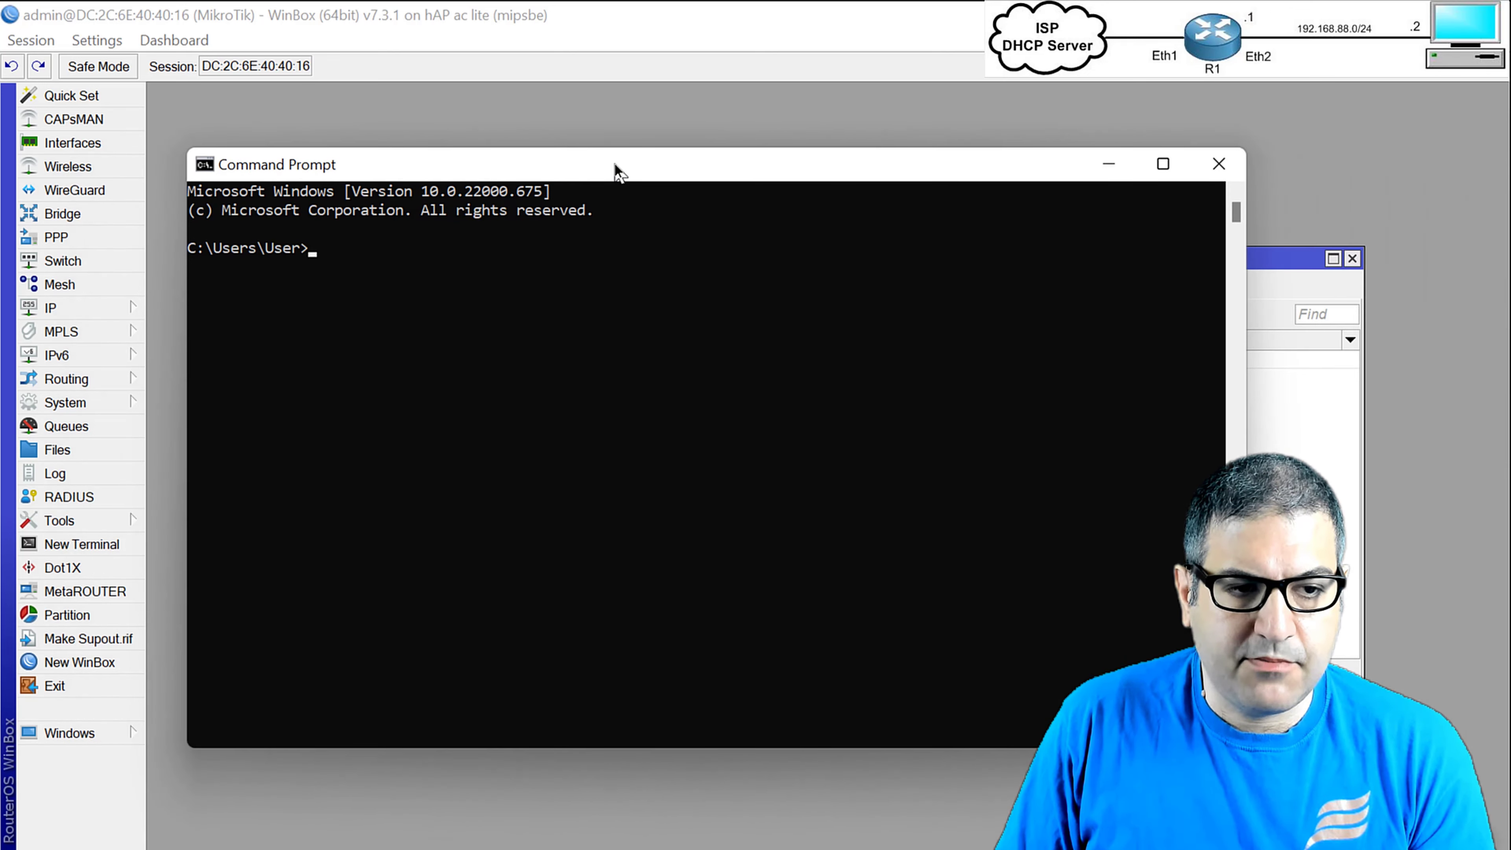
Run ipconfig to confirm the PC received 192.168.88.254 with gateway 192.168.88.1.
{"action": "type", "text": "ipco"}
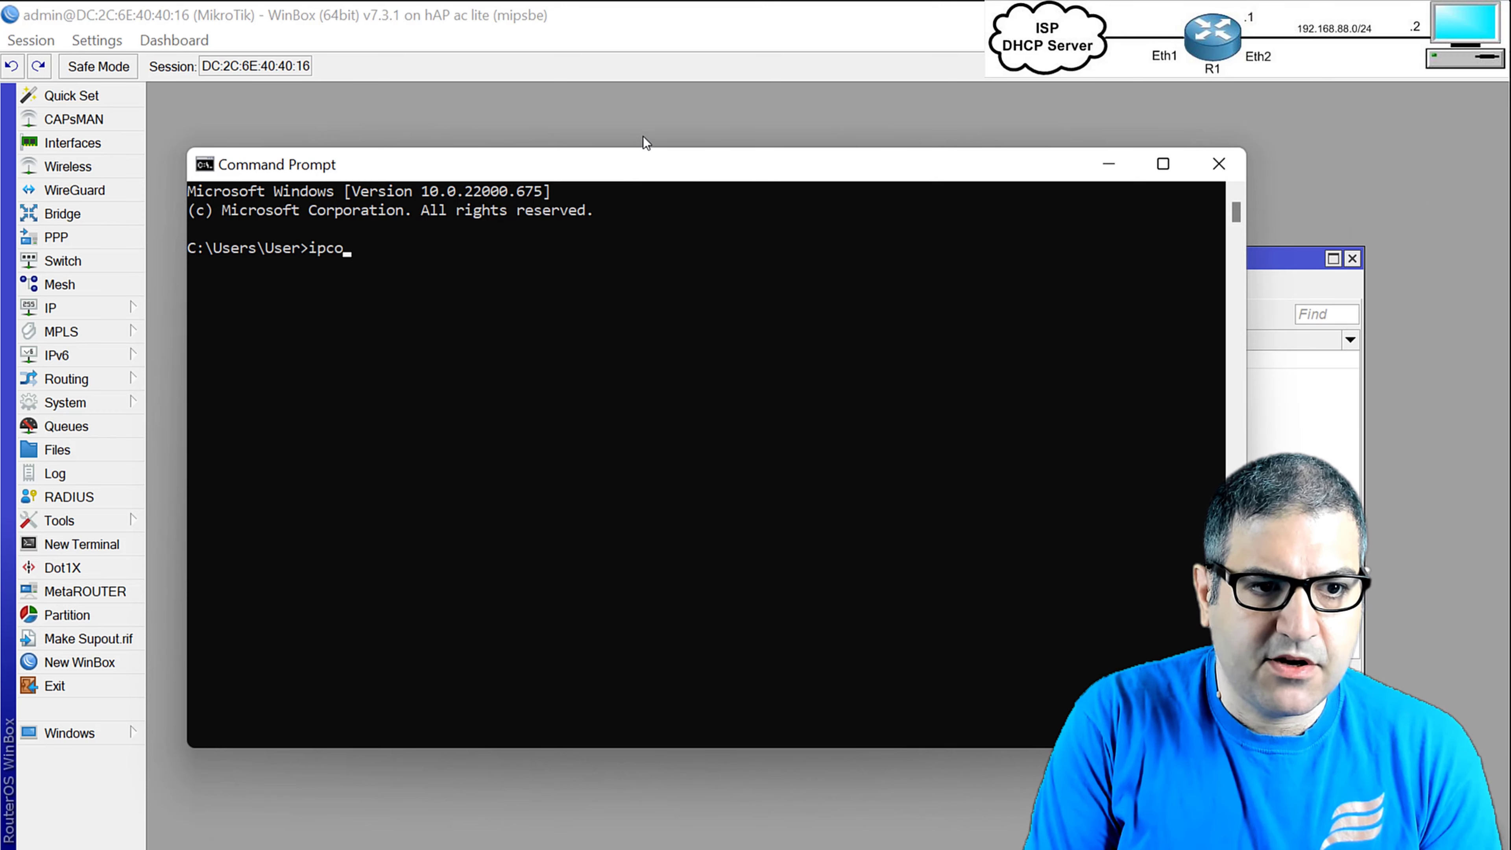
{"action": "type", "text": "nfig"}
{"action": "key", "text": "Return"}
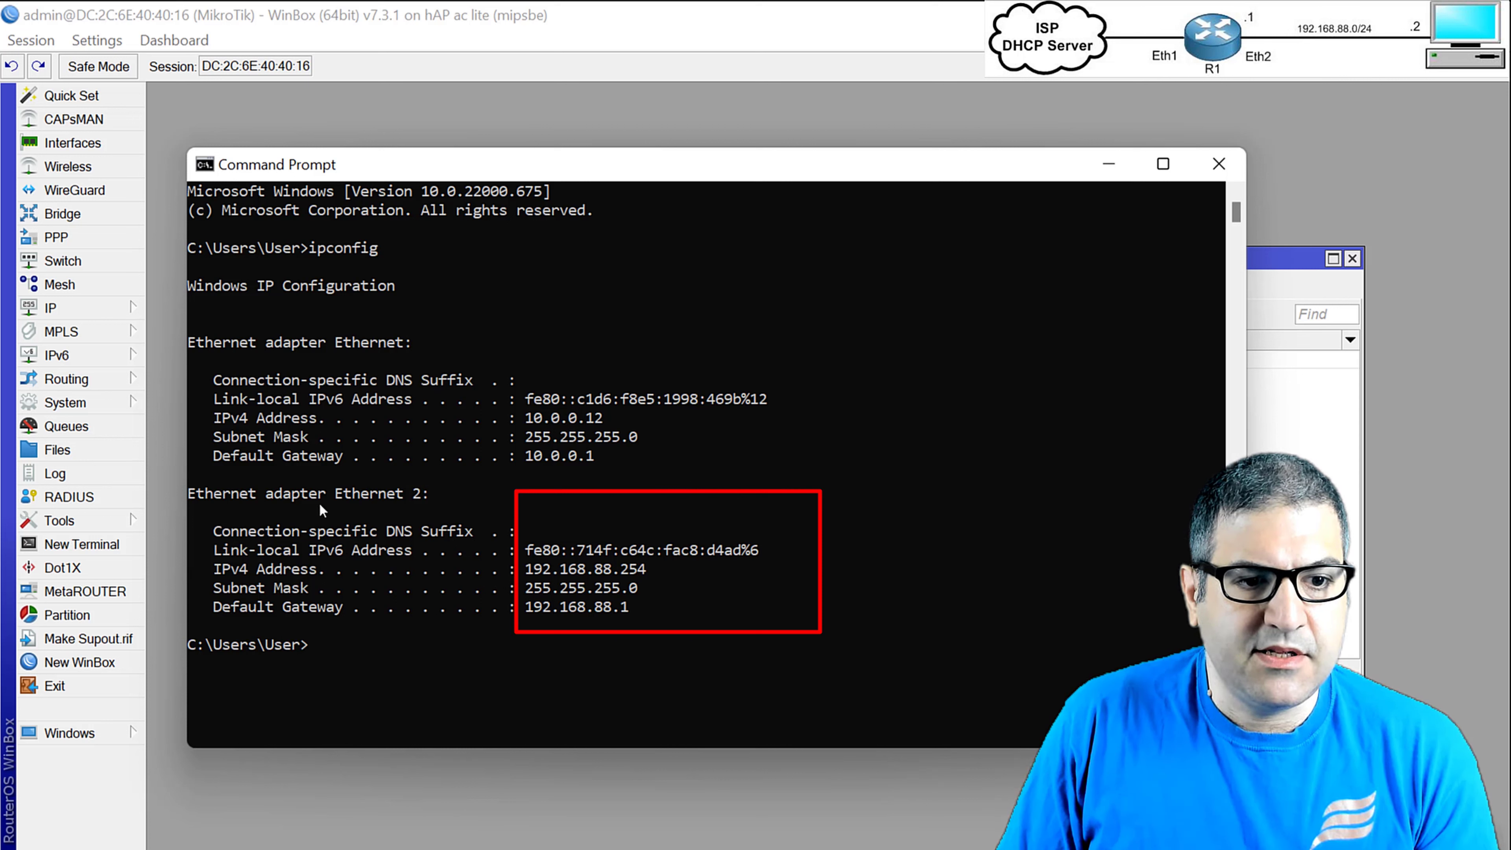
{"action": "mouse_move", "coordinate": [530, 579]}
{"action": "left_mouse_down"}
{"action": "mouse_move", "coordinate": [646, 571]}
{"action": "mouse_move", "coordinate": [648, 608]}
{"action": "mouse_move", "coordinate": [654, 554]}
{"action": "mouse_move", "coordinate": [654, 609]}
{"action": "left_mouse_up"}
Ping the router gateway 192.168.88.1 from the PC.
{"action": "left_click", "coordinate": [642, 625]}
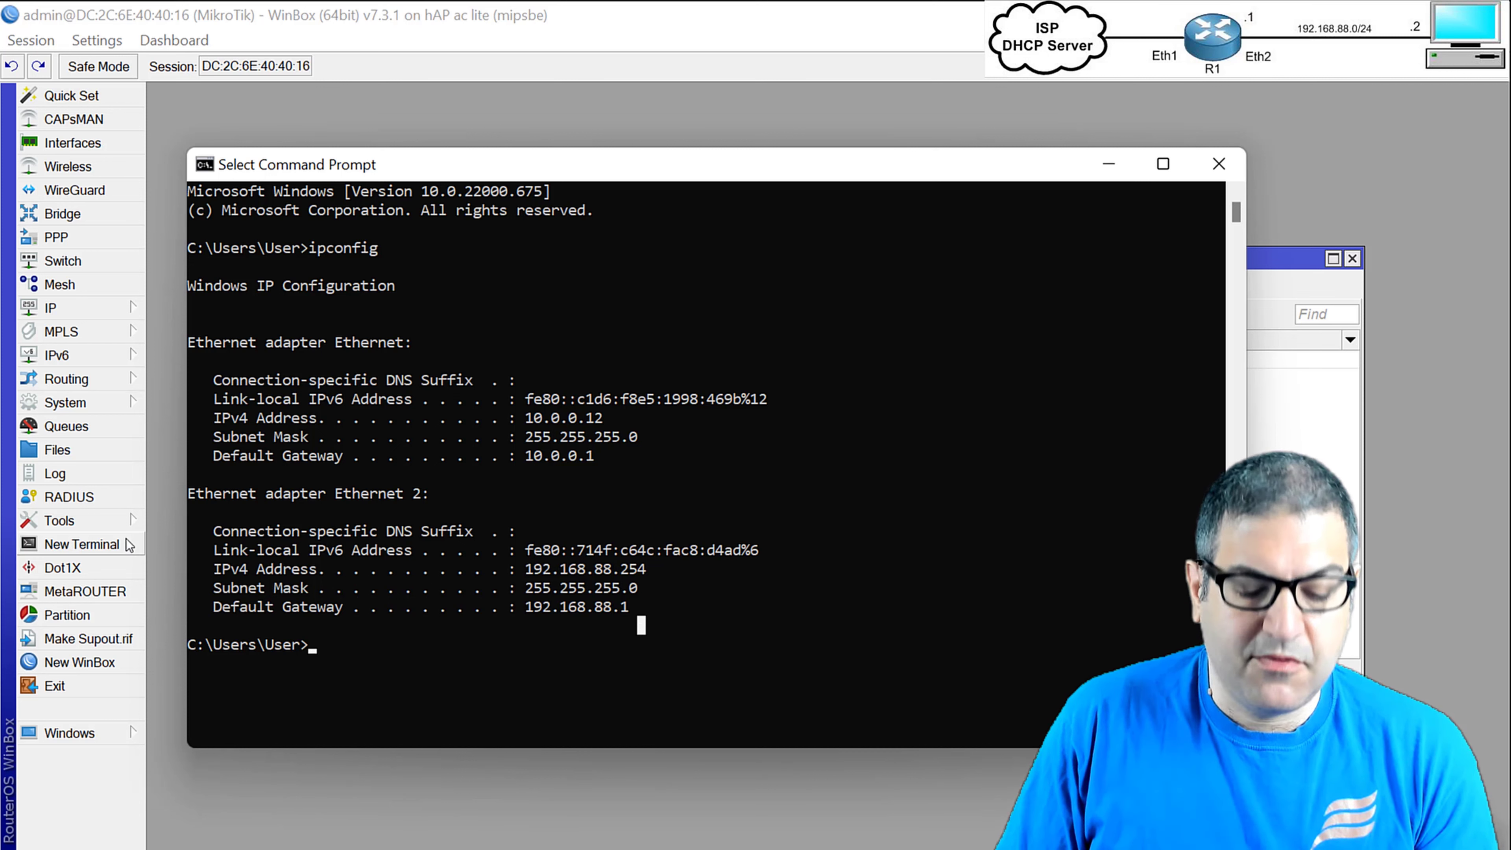
{"action": "type", "text": "ping 192"}
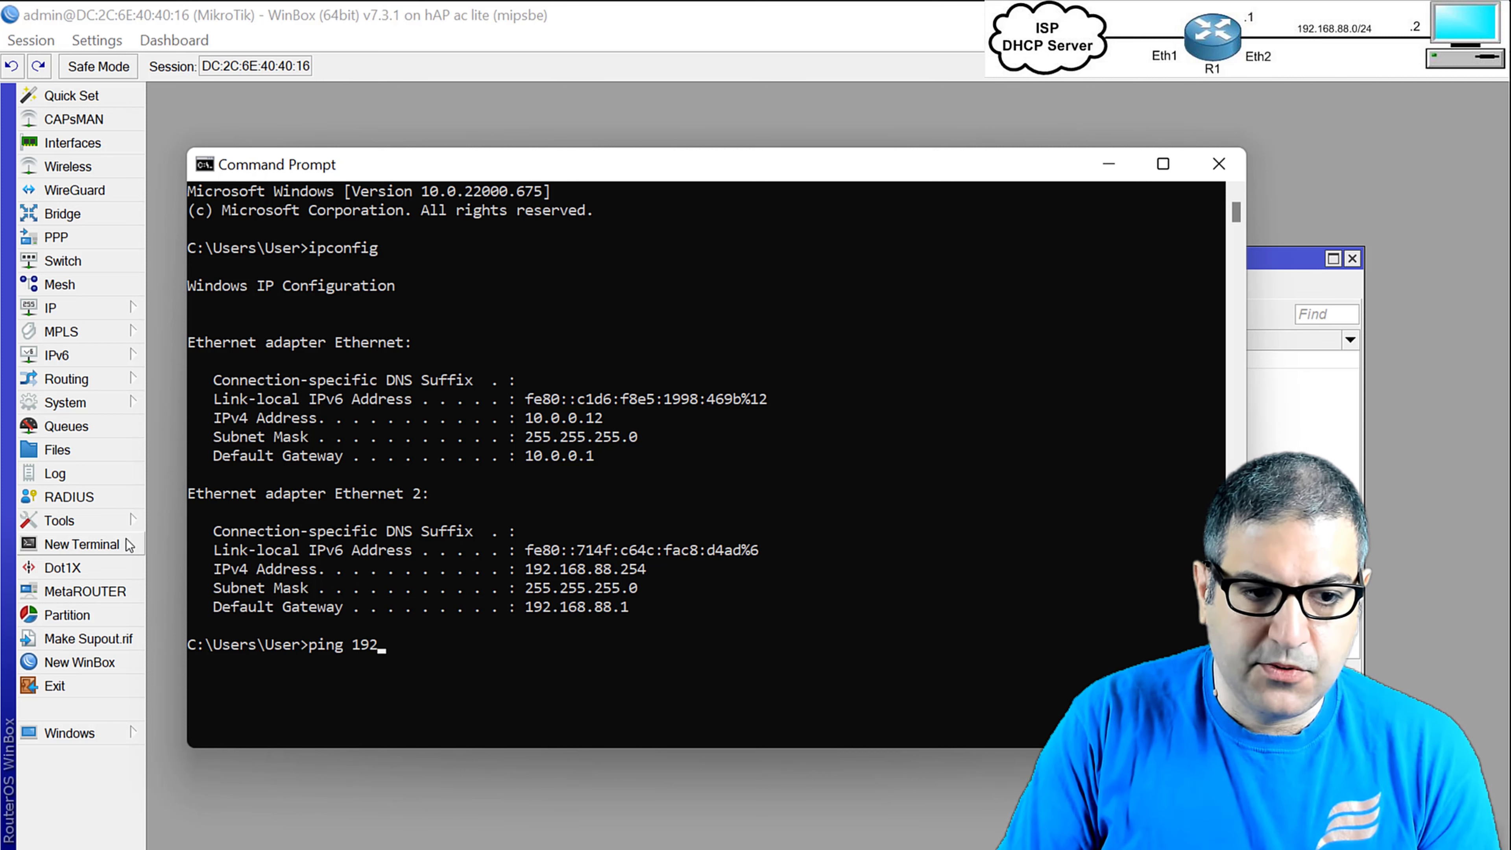
{"action": "type", "text": ".168.88.1"}
{"action": "key", "text": "Return"}
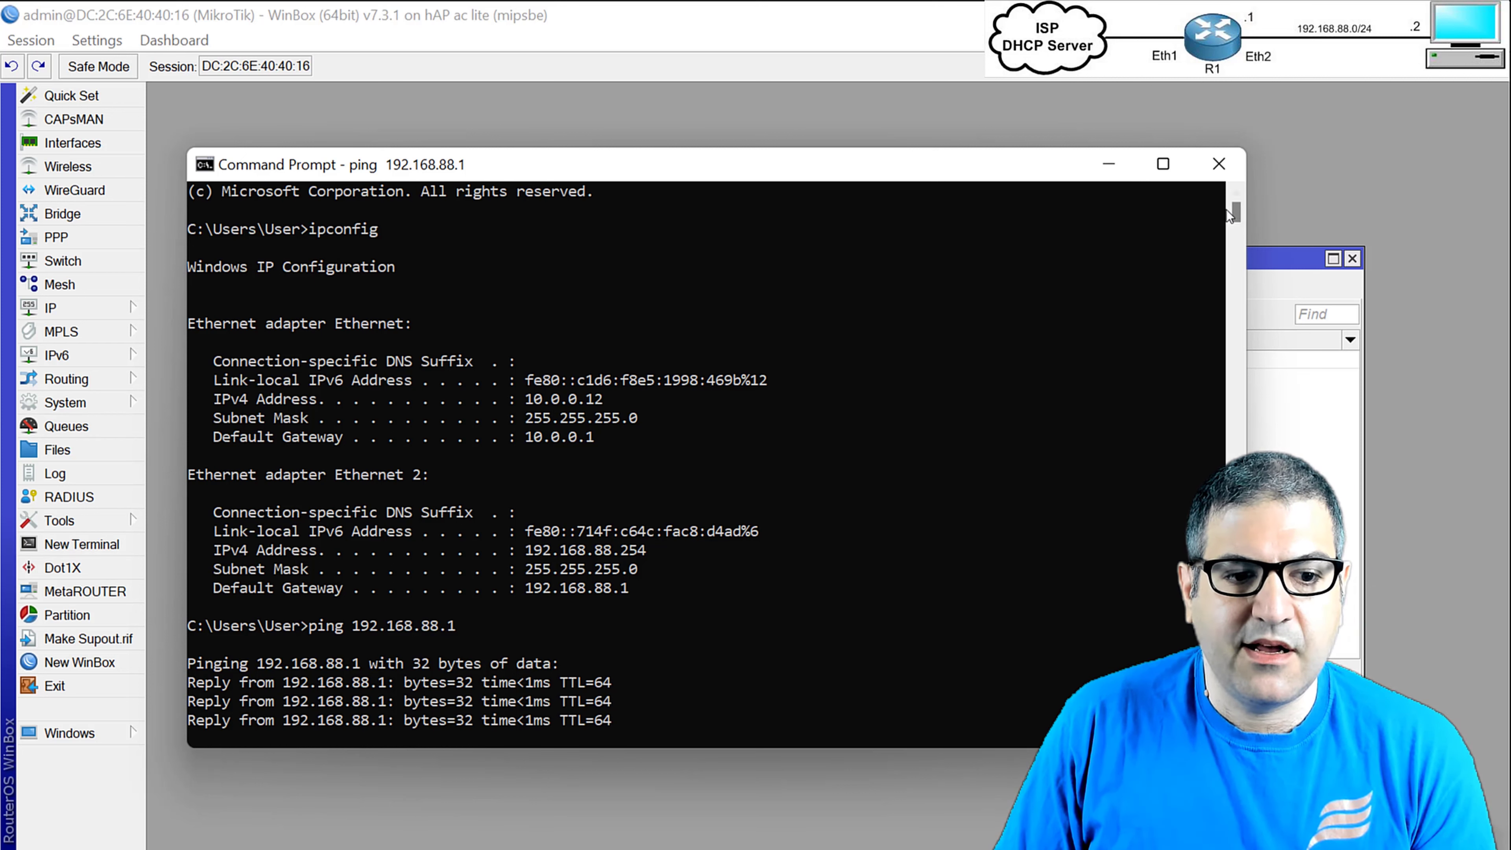
Close Command Prompt and draw a red check mark beside item 4 on the slide.
{"action": "left_click", "coordinate": [1234, 174]}
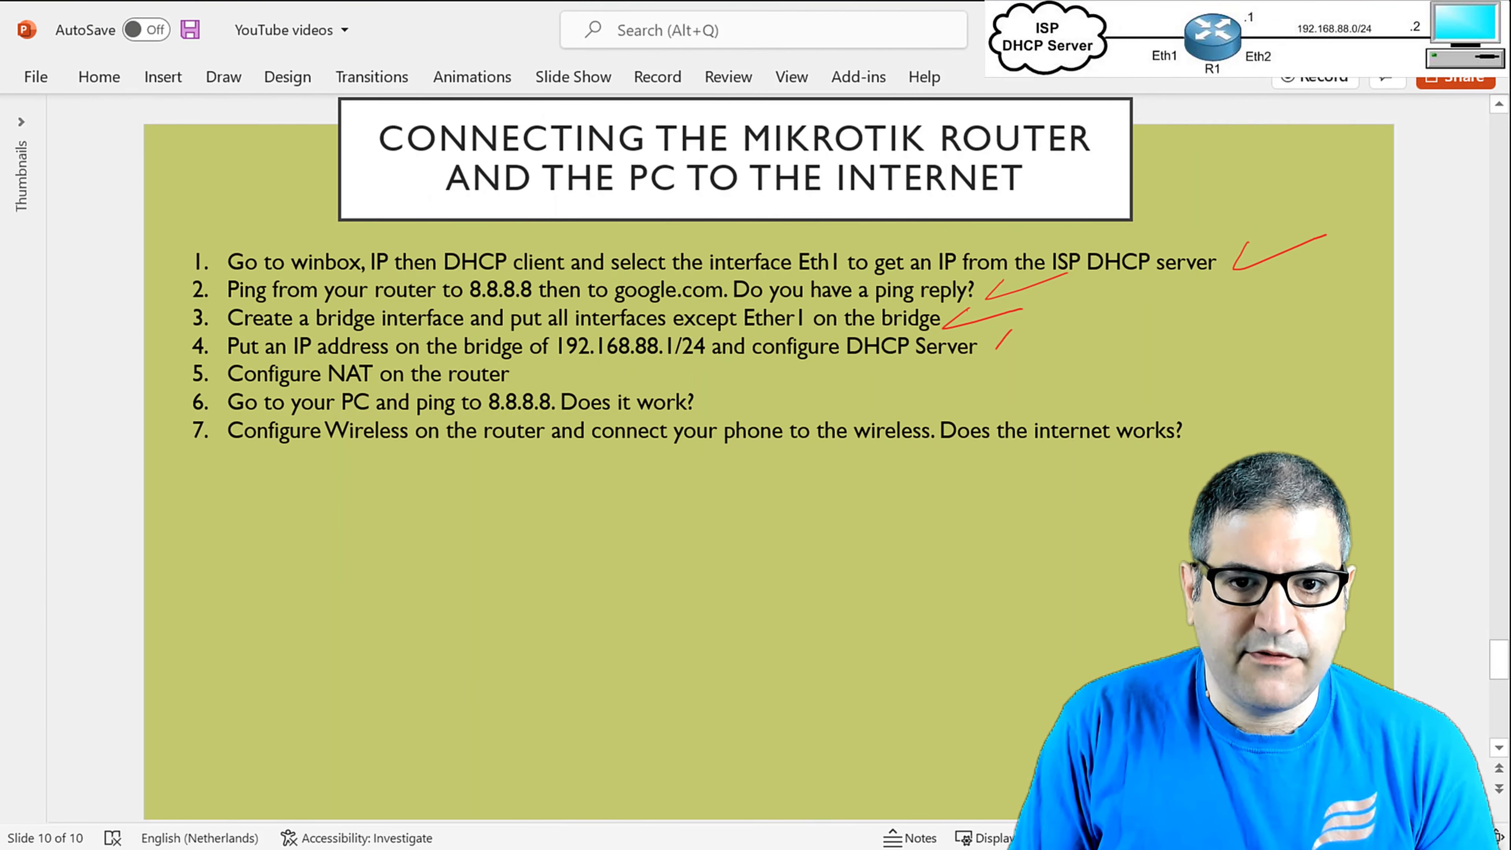
{"action": "left_click_drag", "start_coordinate": [996, 351], "coordinate": [1104, 319]}
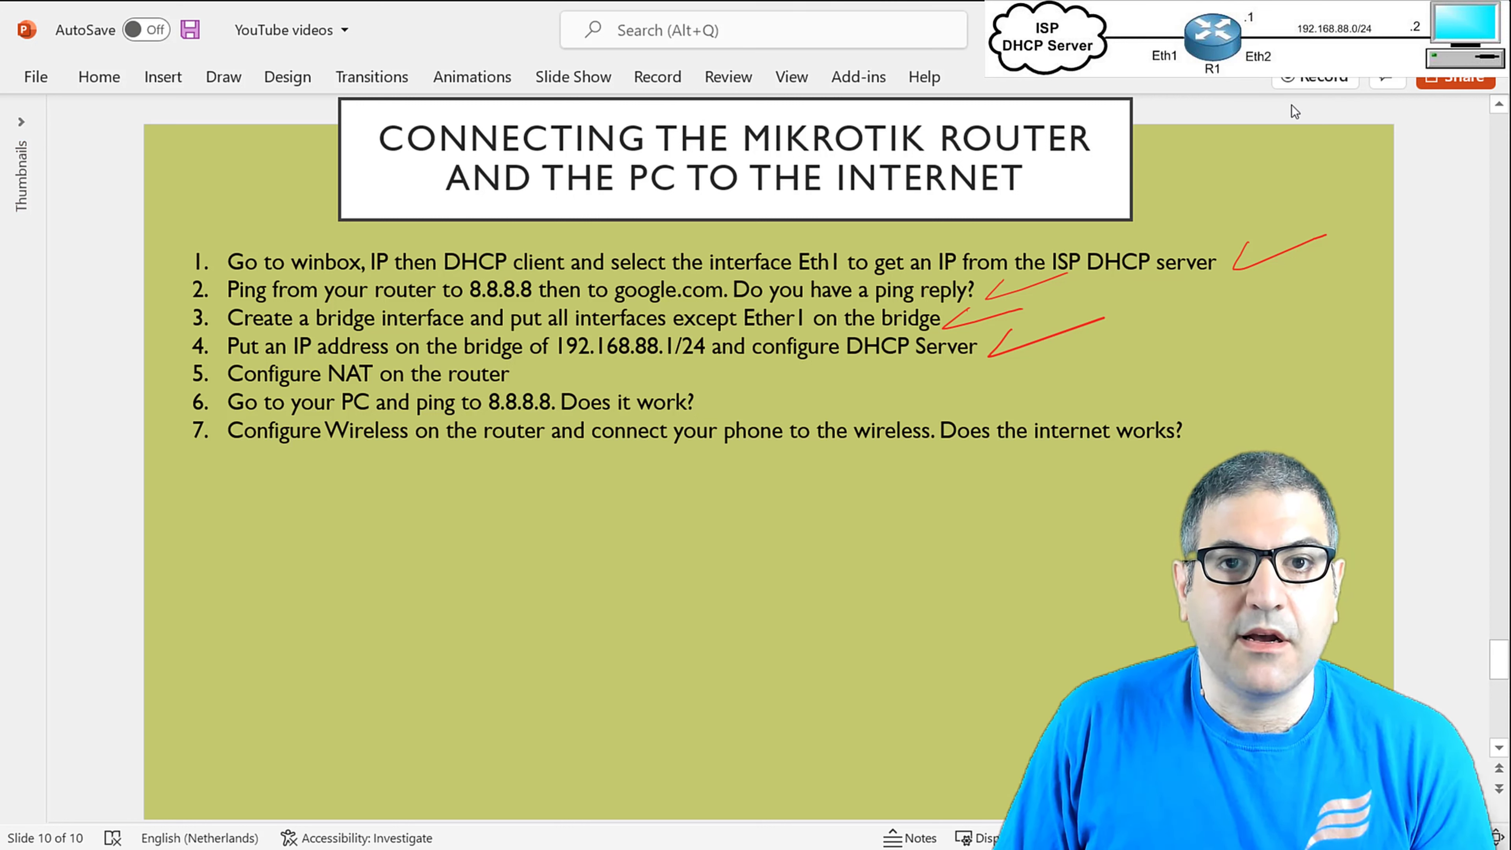
{"action": "left_click", "coordinate": [1380, 847]}
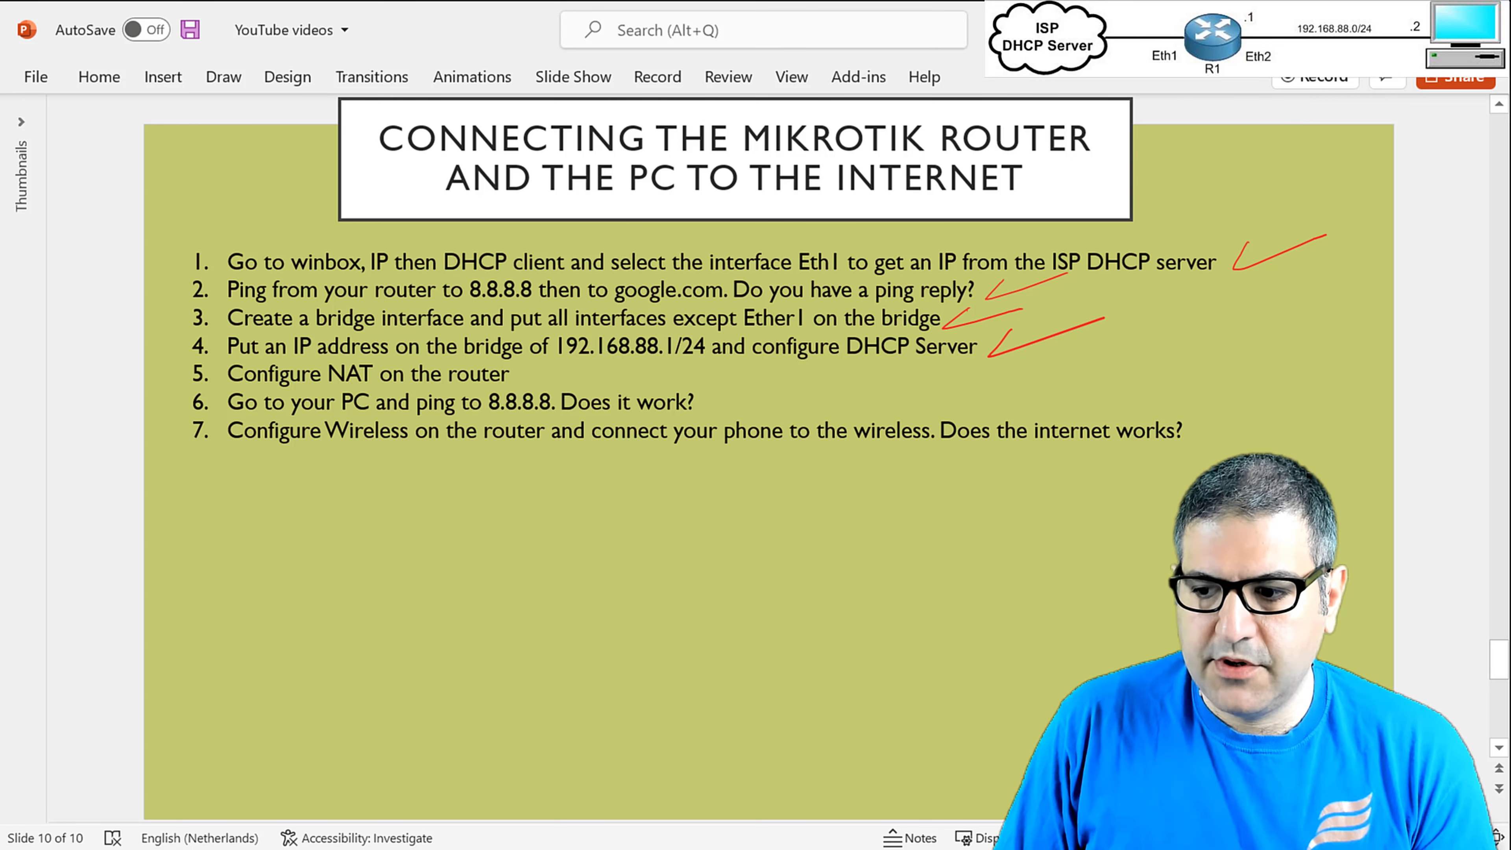
{"action": "key", "text": "alt+Tab"}
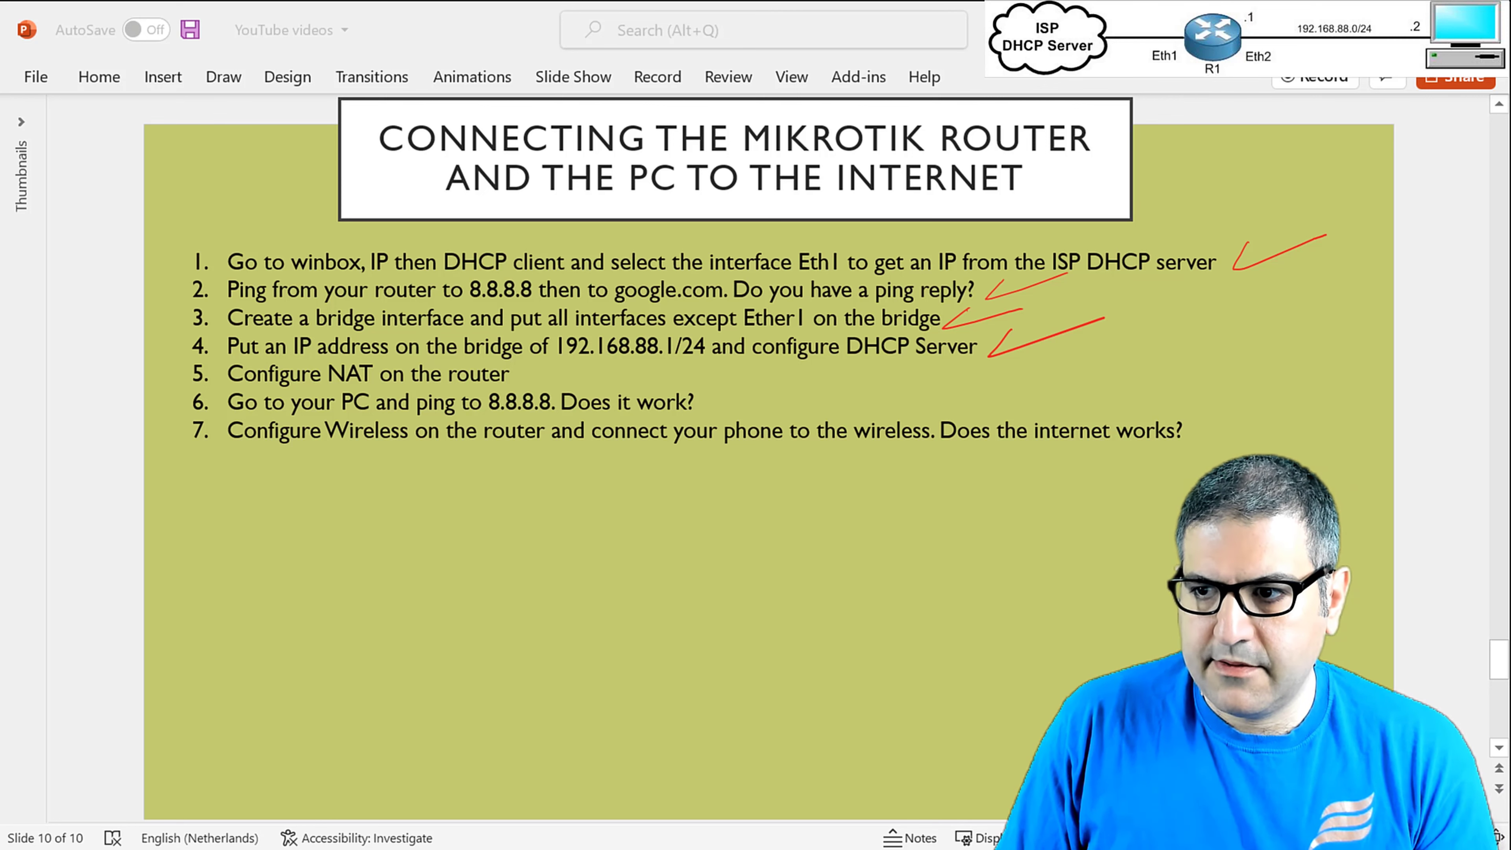
Ping 192.168.88.1 again in Command Prompt, then stop it.
{"action": "left_click_drag", "start_coordinate": [1510, 161], "coordinate": [441, 172]}
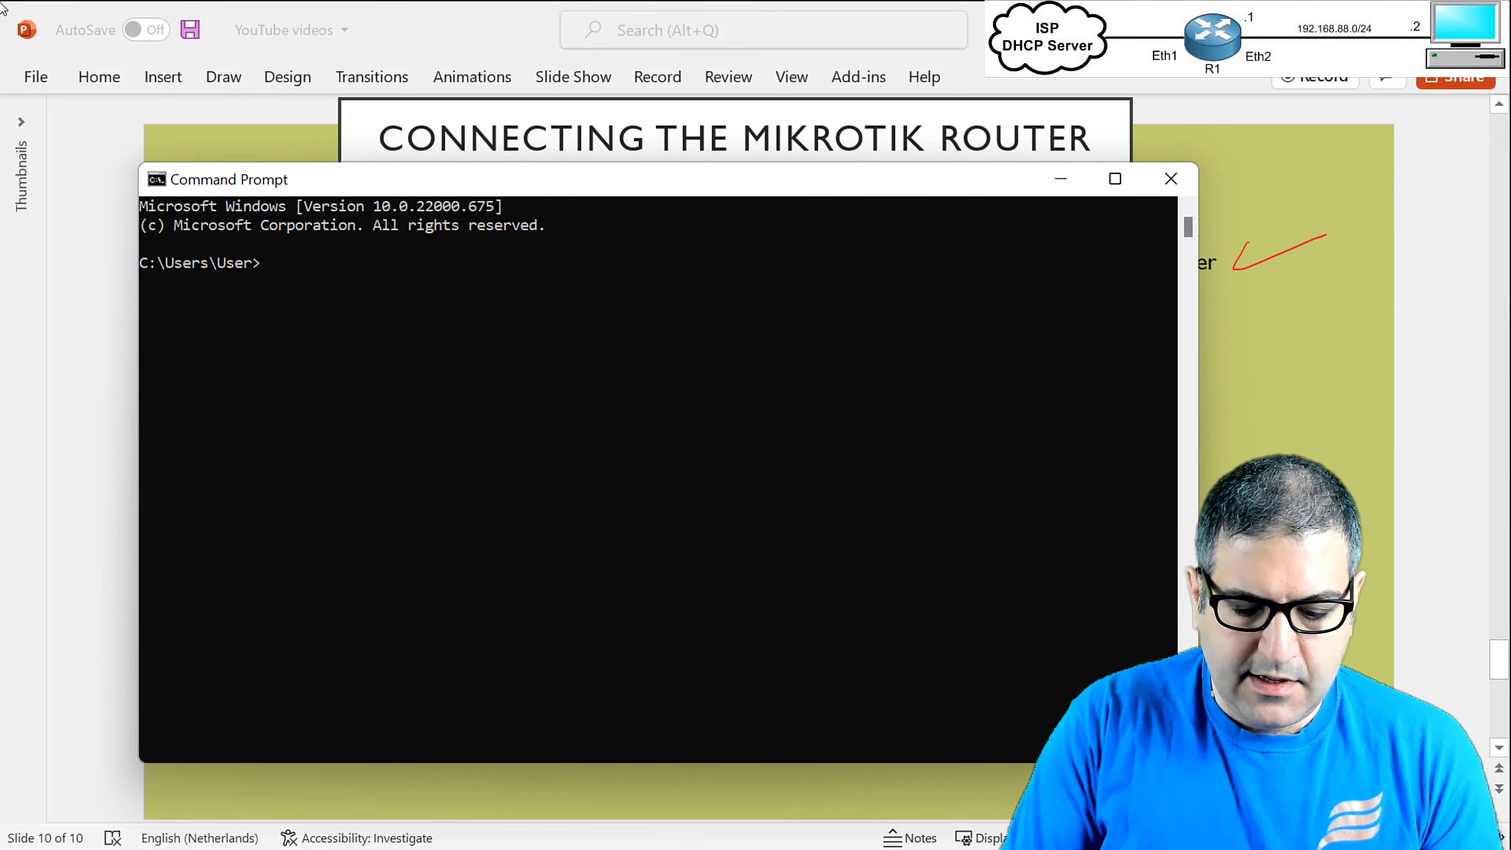
{"action": "type", "text": "ping 192.168.88.1"}
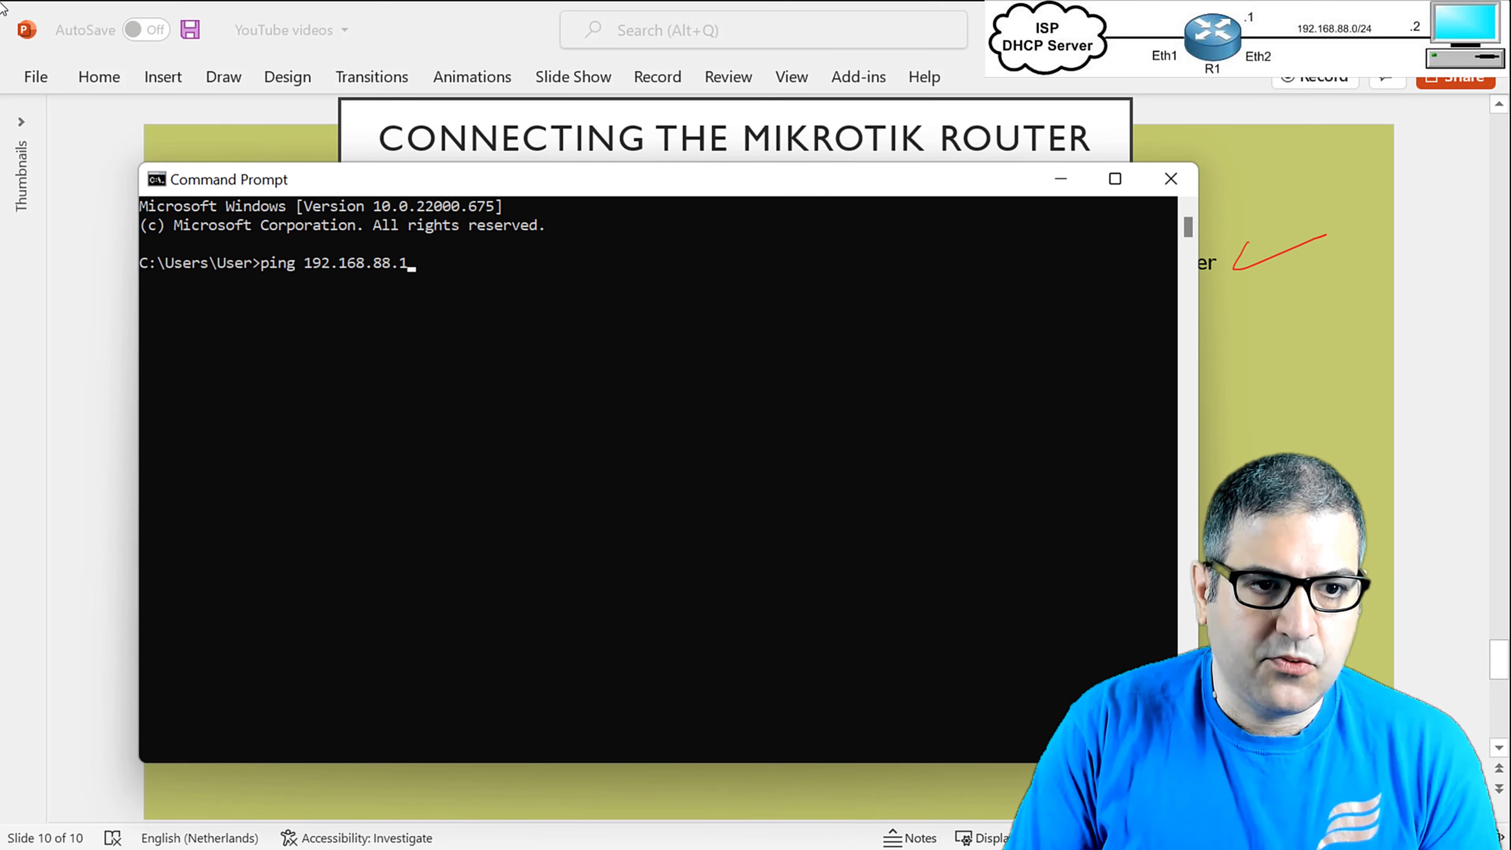
{"action": "key", "text": "Return"}
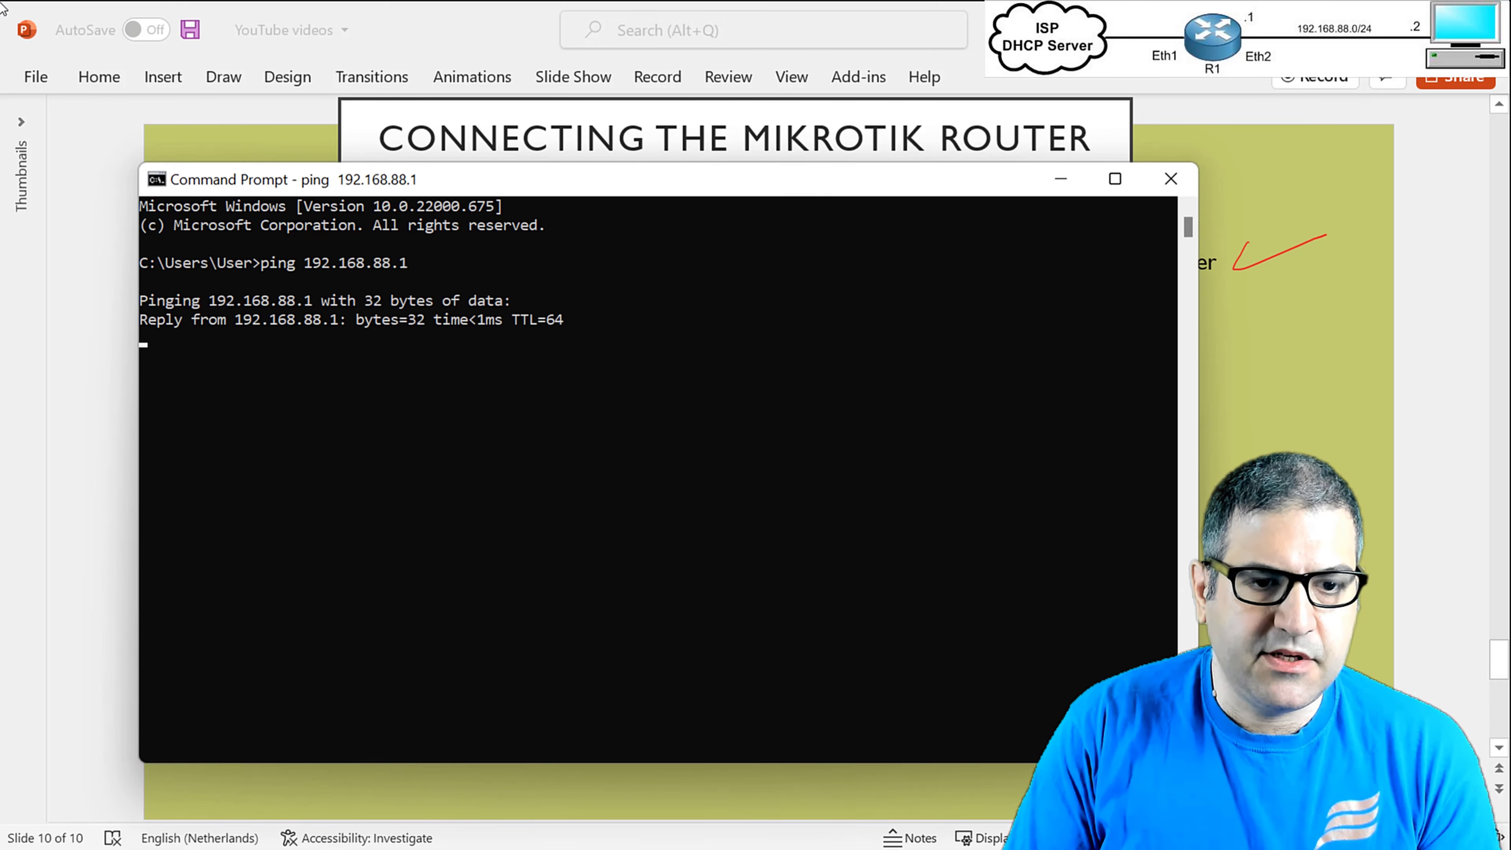
{"action": "key", "text": "ctrl+c"}
Ping 8.8.8.8 from the PC to test internet access.
{"action": "key", "text": "Up"}
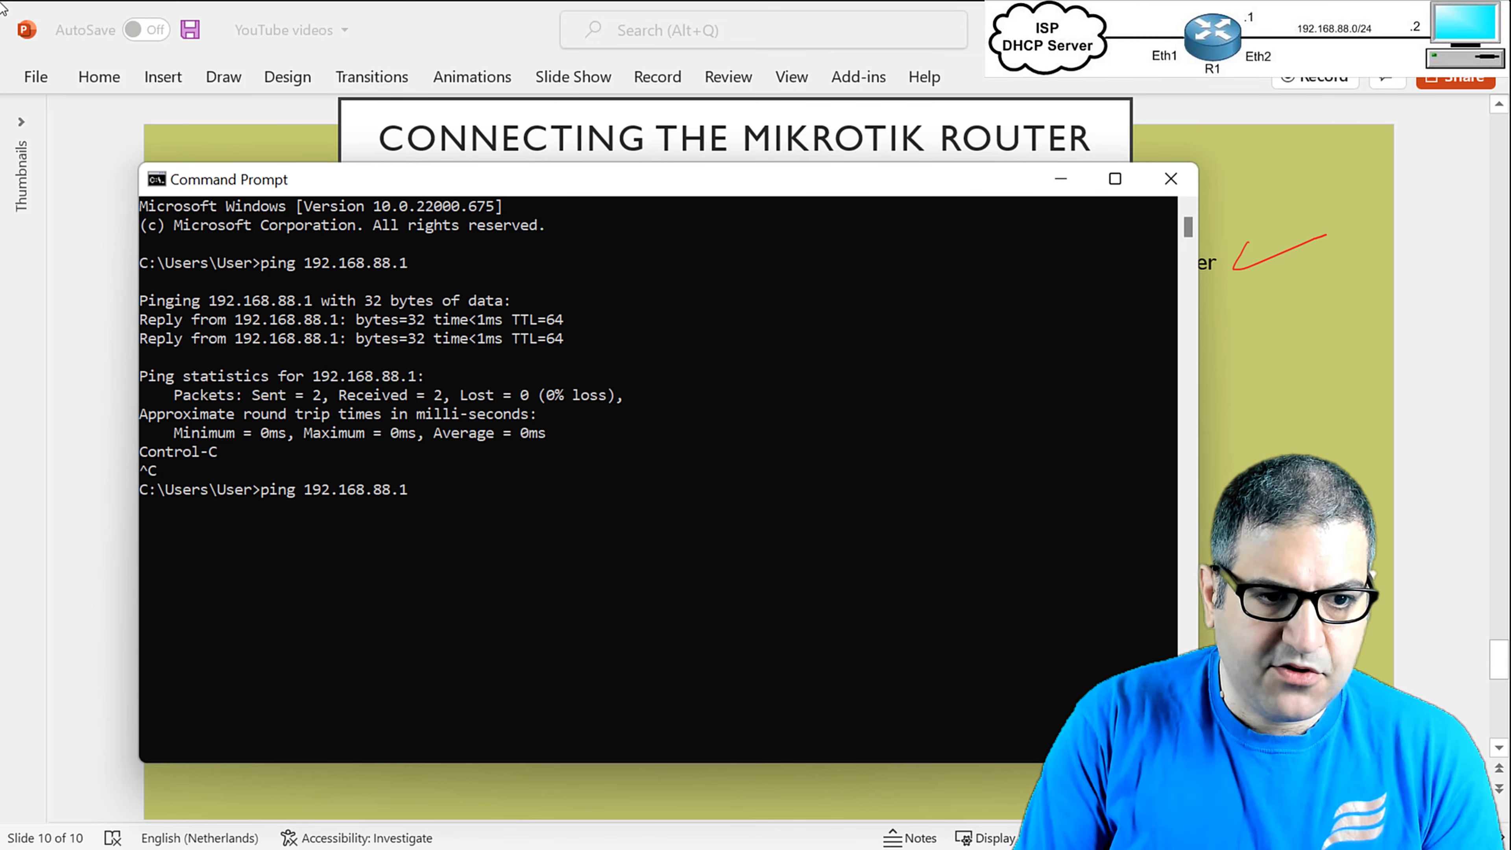
{"action": "key", "text": "BackSpace"}
{"action": "key", "text": "BackSpace"}
{"action": "key", "text": "BackSpace"}
{"action": "key", "text": "BackSpace"}
{"action": "key", "text": "BackSpace"}
{"action": "key", "text": "BackSpace"}
{"action": "key", "text": "BackSpace"}
{"action": "key", "text": "BackSpace"}
{"action": "key", "text": "BackSpace"}
{"action": "key", "text": "BackSpace"}
{"action": "key", "text": "BackSpace"}
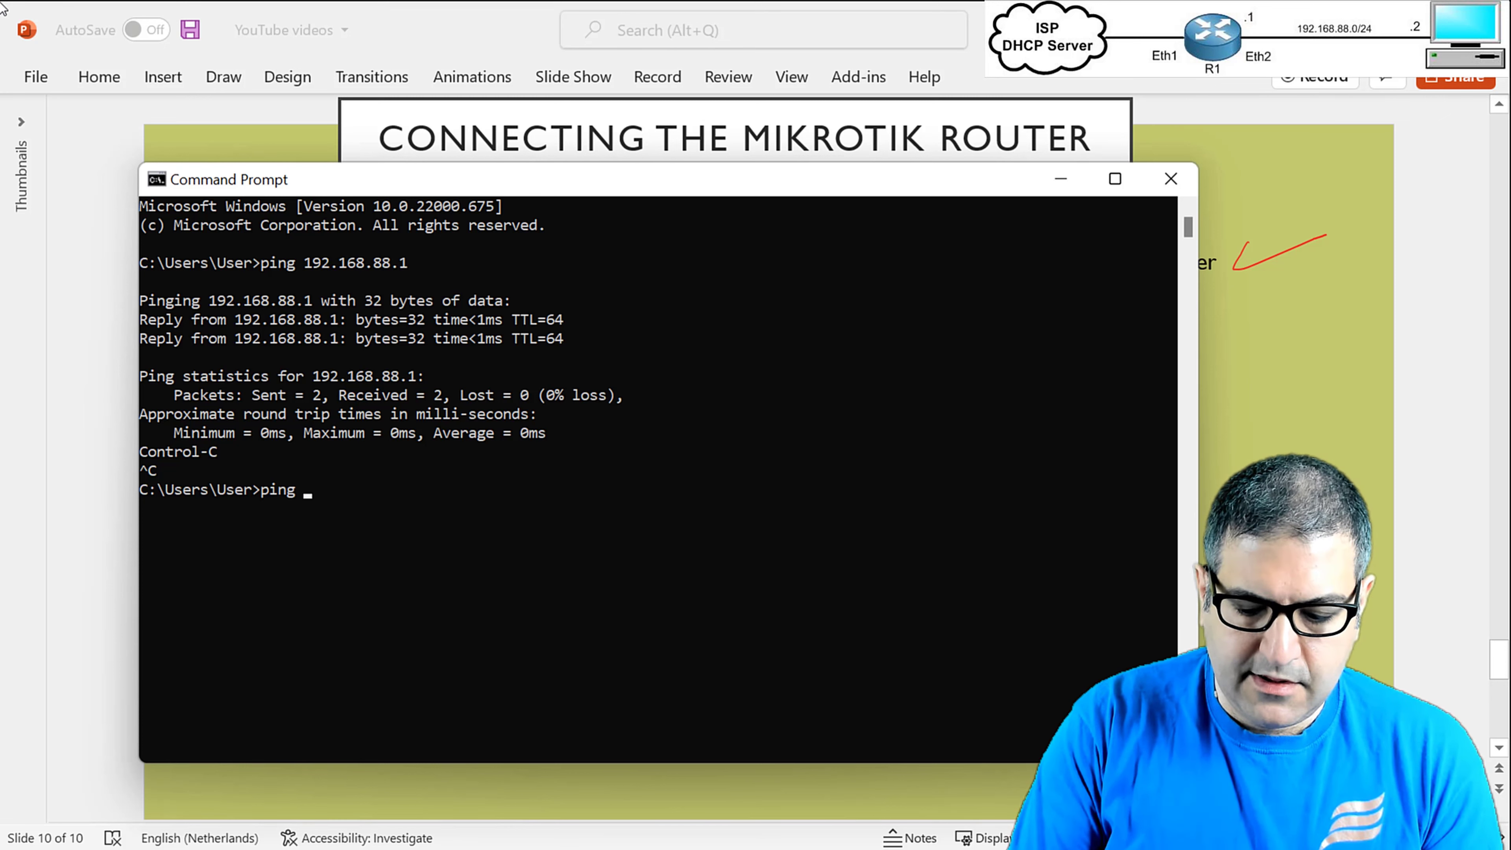
{"action": "type", "text": "8.8.8.8"}
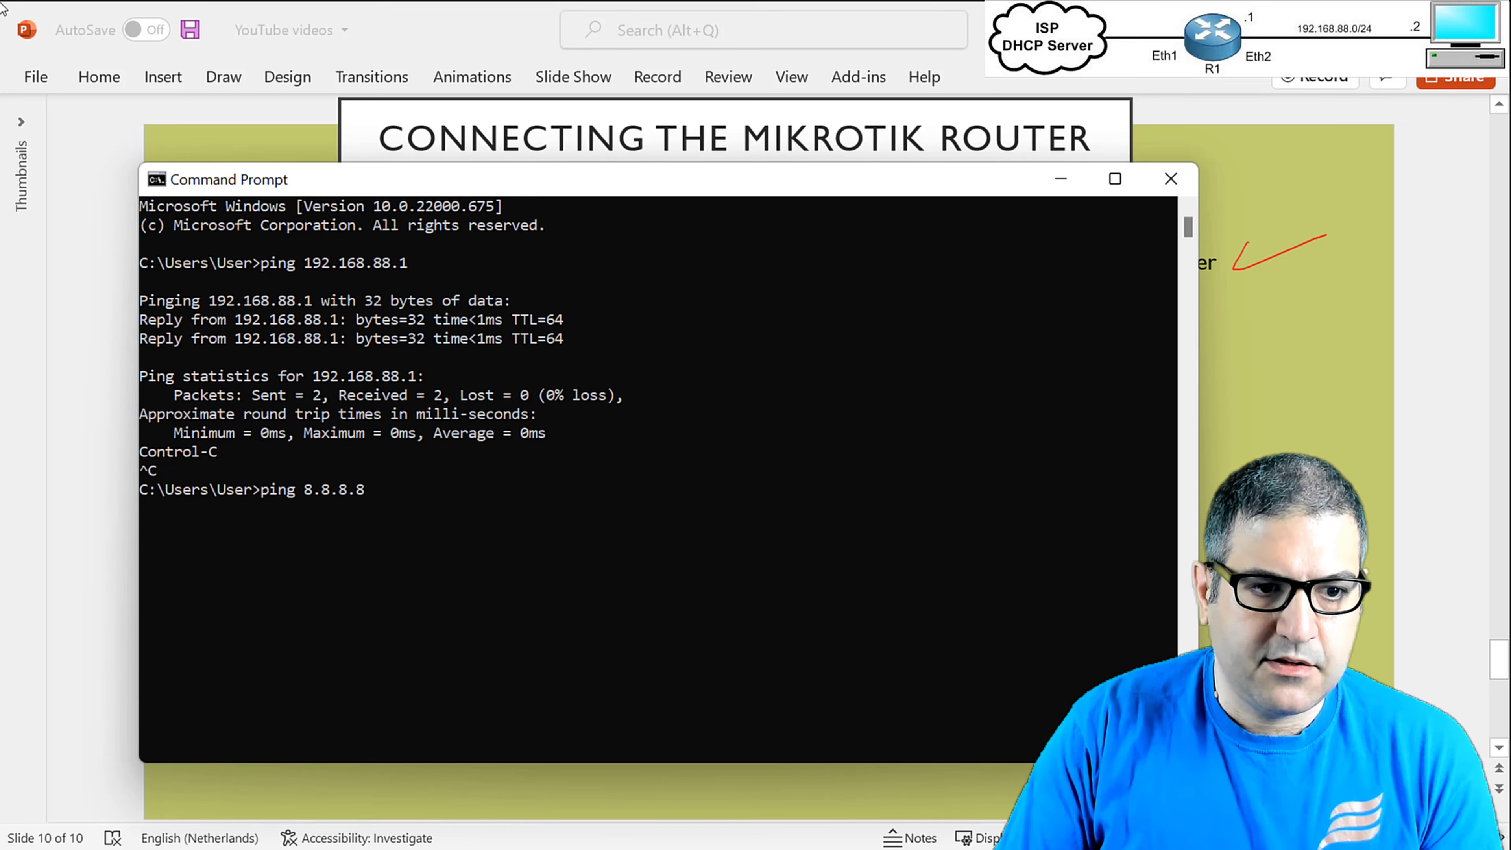
{"action": "key", "text": "Return"}
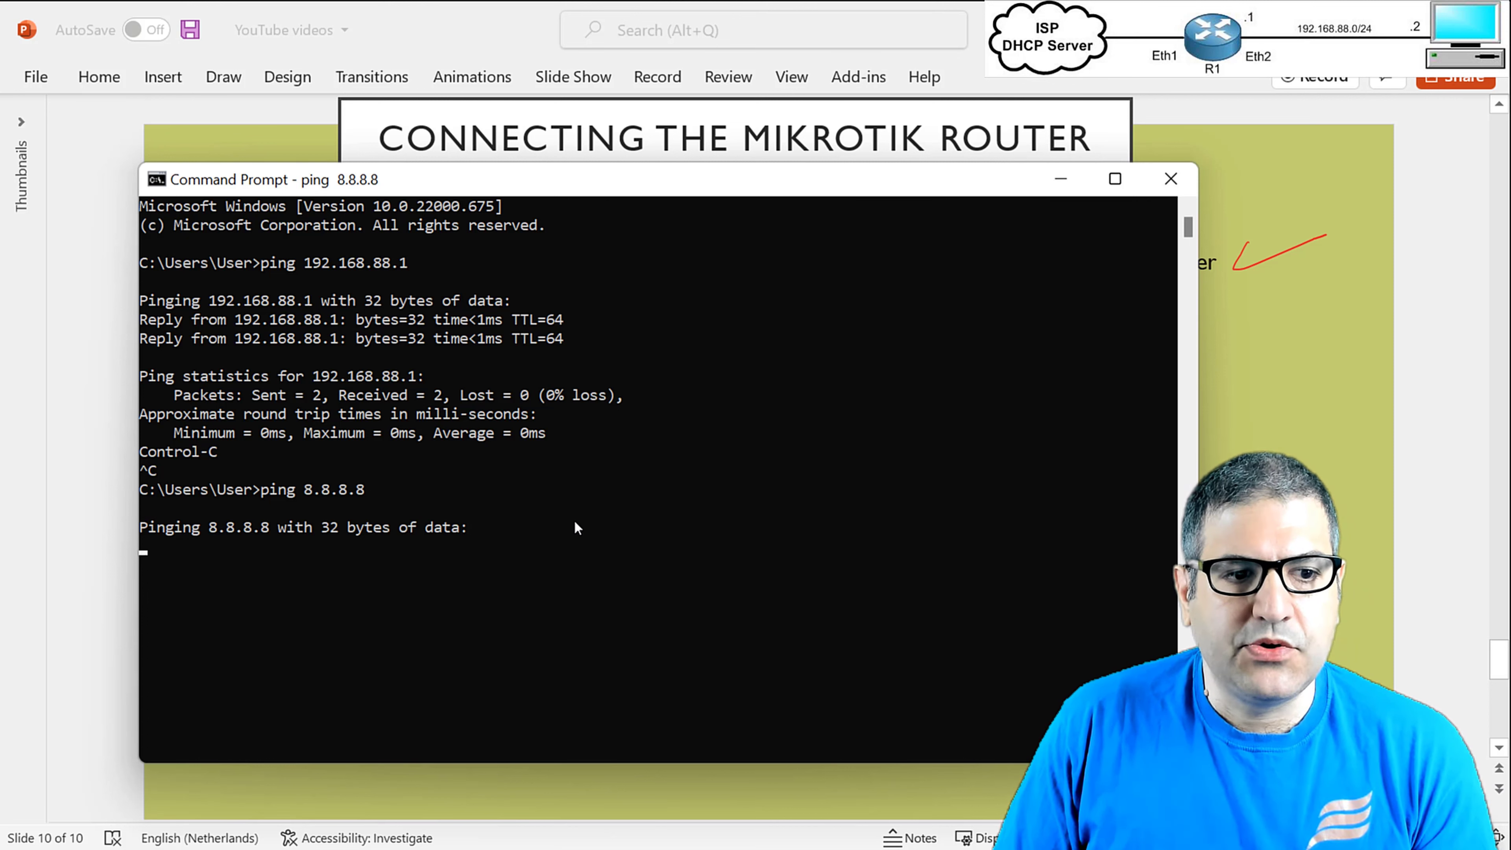
Watch the 8.8.8.8 requests time out, then switch to the OneNote MikroTik diagram.
{"action": "left_click", "coordinate": [1058, 185]}
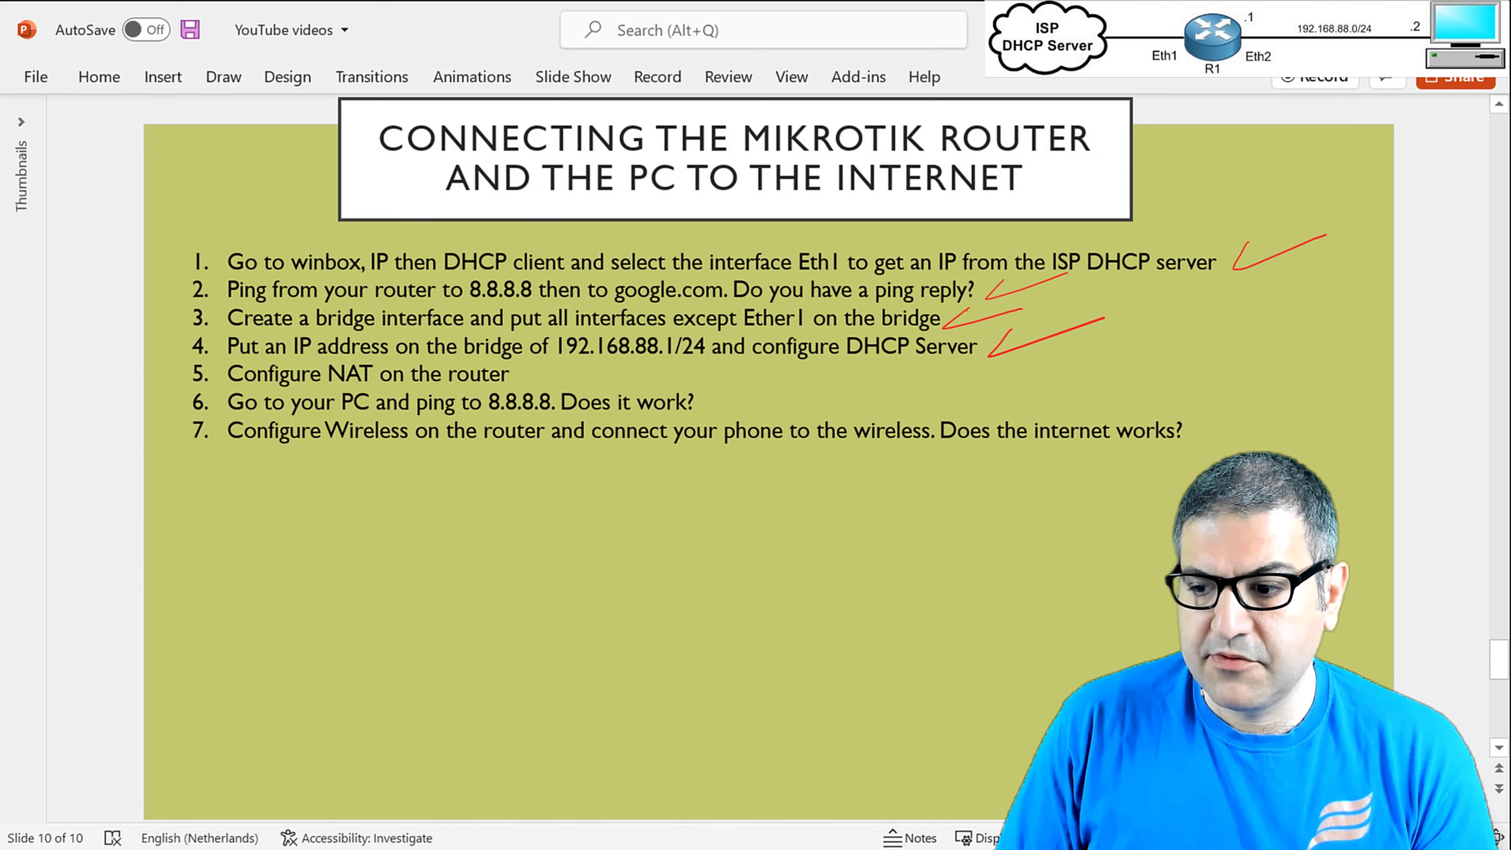
{"action": "key", "text": "alt+Tab"}
{"action": "left_click", "coordinate": [802, 497]}
{"action": "key", "text": "Escape"}
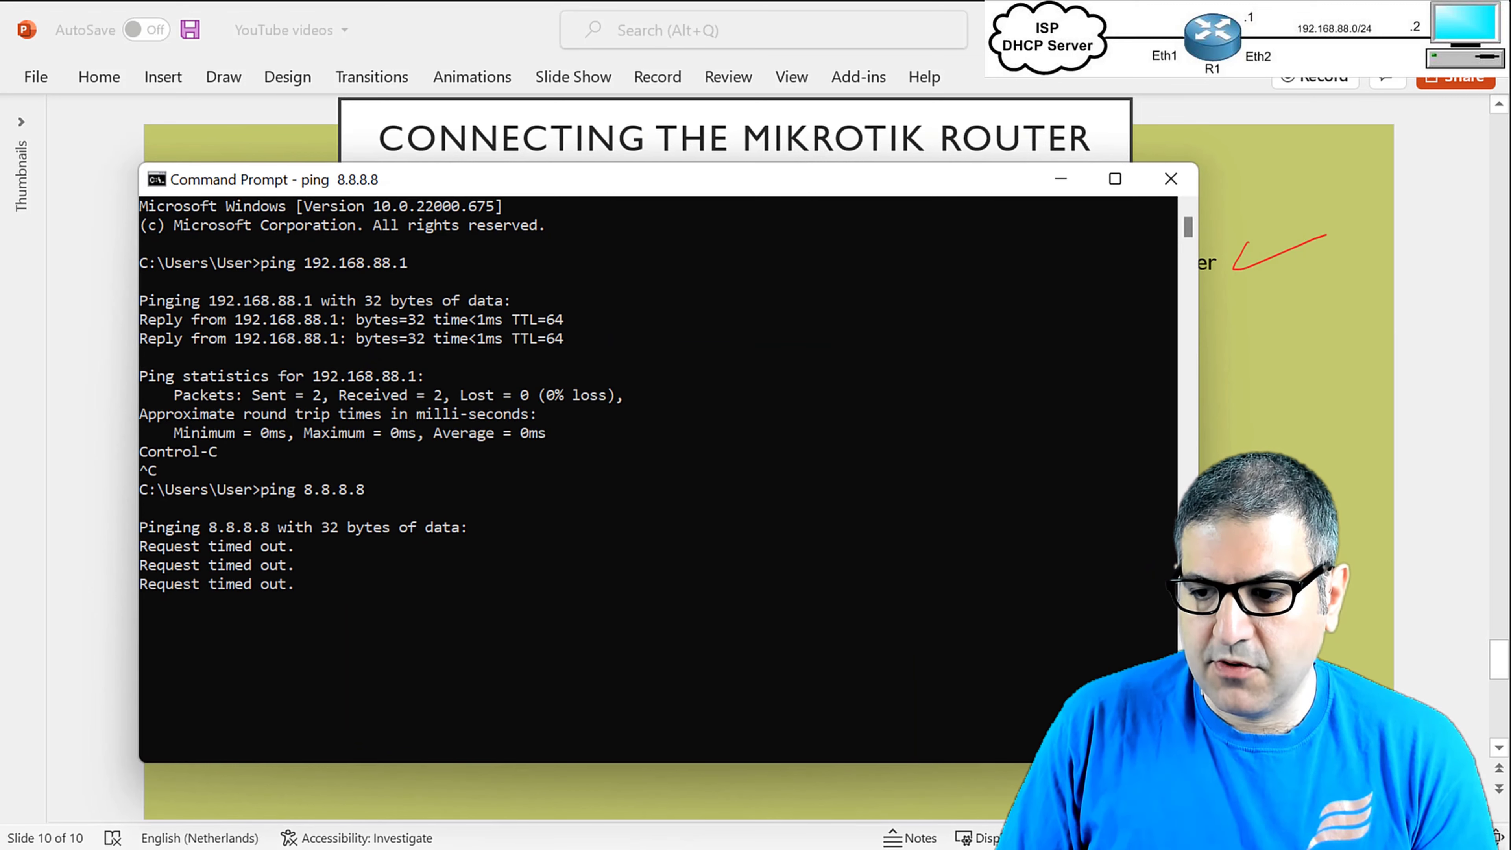
{"action": "key", "text": "alt+Tab"}
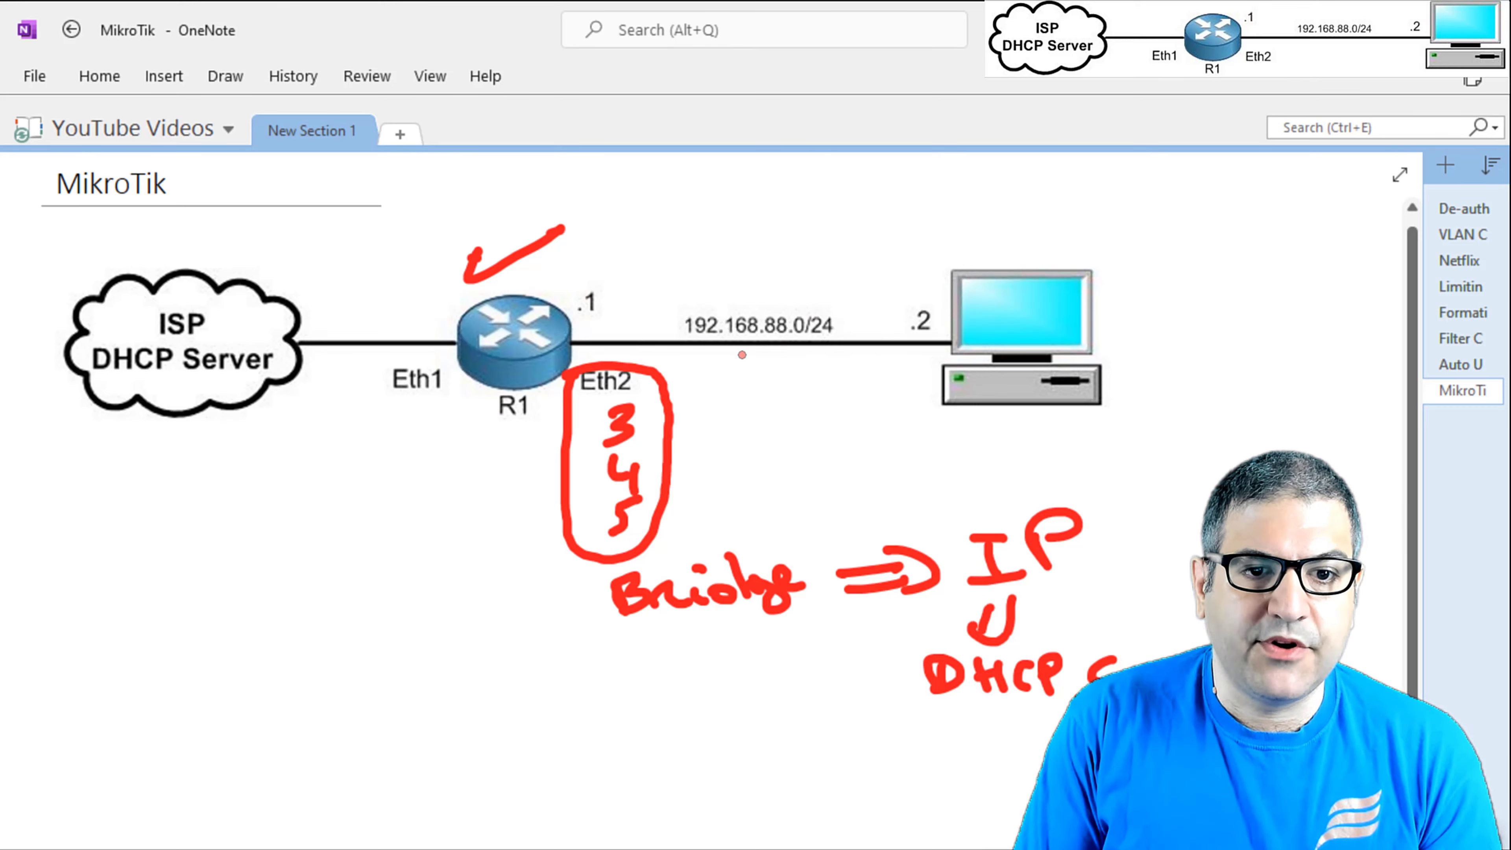
Mark 192.168.88.0/24 with an arrow, draw a line through R1, and write NAT.
{"action": "mouse_move", "coordinate": [757, 241]}
{"action": "left_mouse_down"}
{"action": "mouse_move", "coordinate": [757, 295]}
{"action": "mouse_move", "coordinate": [797, 262]}
{"action": "left_mouse_up"}
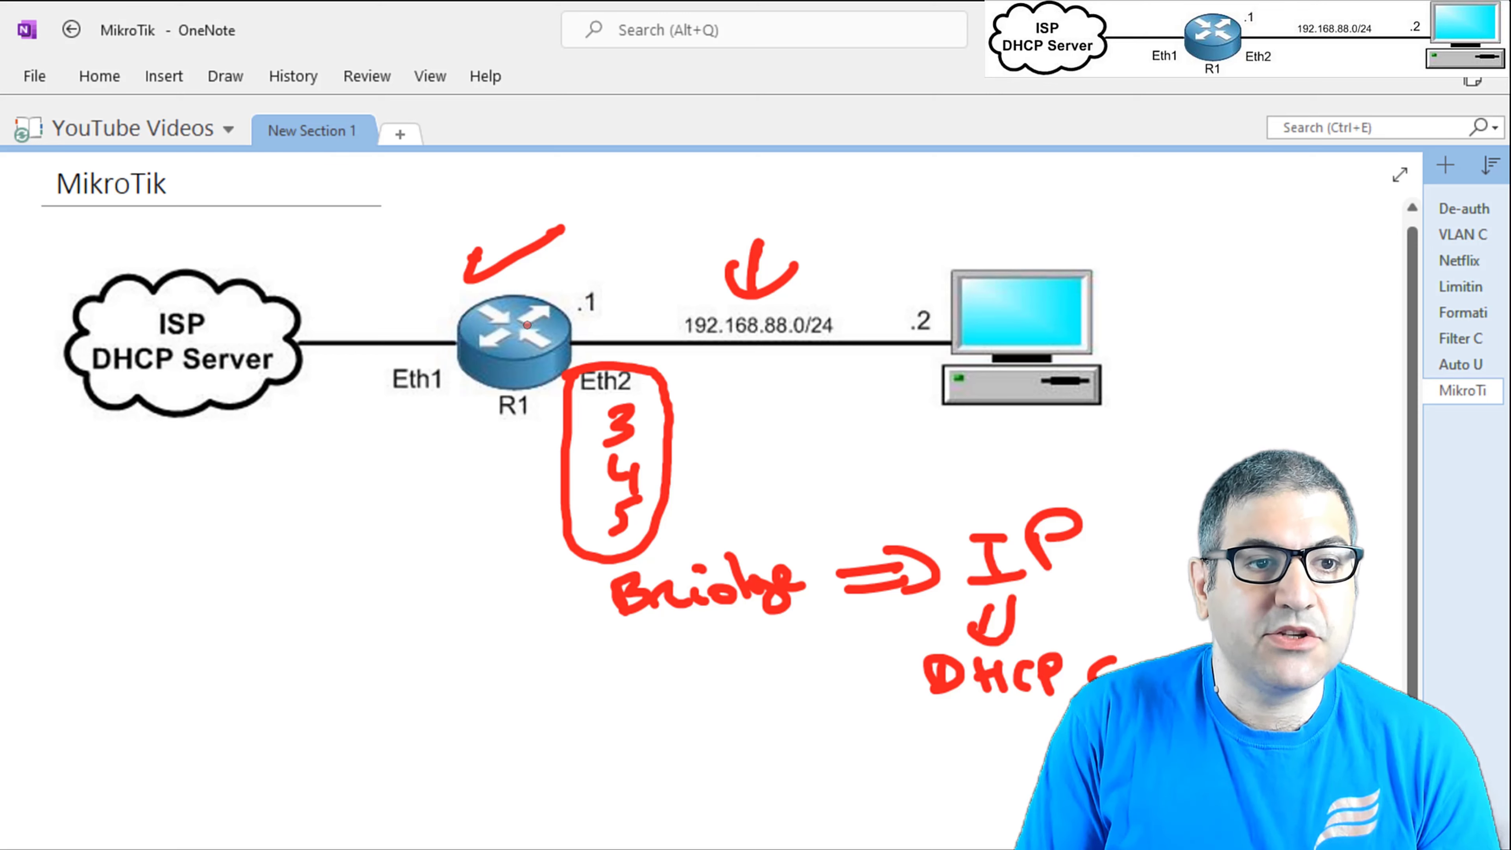
{"action": "mouse_move", "coordinate": [522, 186]}
{"action": "left_mouse_down"}
{"action": "mouse_move", "coordinate": [531, 307]}
{"action": "mouse_move", "coordinate": [510, 485]}
{"action": "mouse_move", "coordinate": [558, 175]}
{"action": "mouse_move", "coordinate": [578, 158]}
{"action": "mouse_move", "coordinate": [619, 202]}
{"action": "mouse_move", "coordinate": [611, 184]}
{"action": "left_mouse_up"}
{"action": "mouse_move", "coordinate": [645, 167]}
{"action": "left_mouse_down"}
{"action": "mouse_move", "coordinate": [650, 190]}
{"action": "mouse_move", "coordinate": [666, 156]}
{"action": "left_mouse_up"}
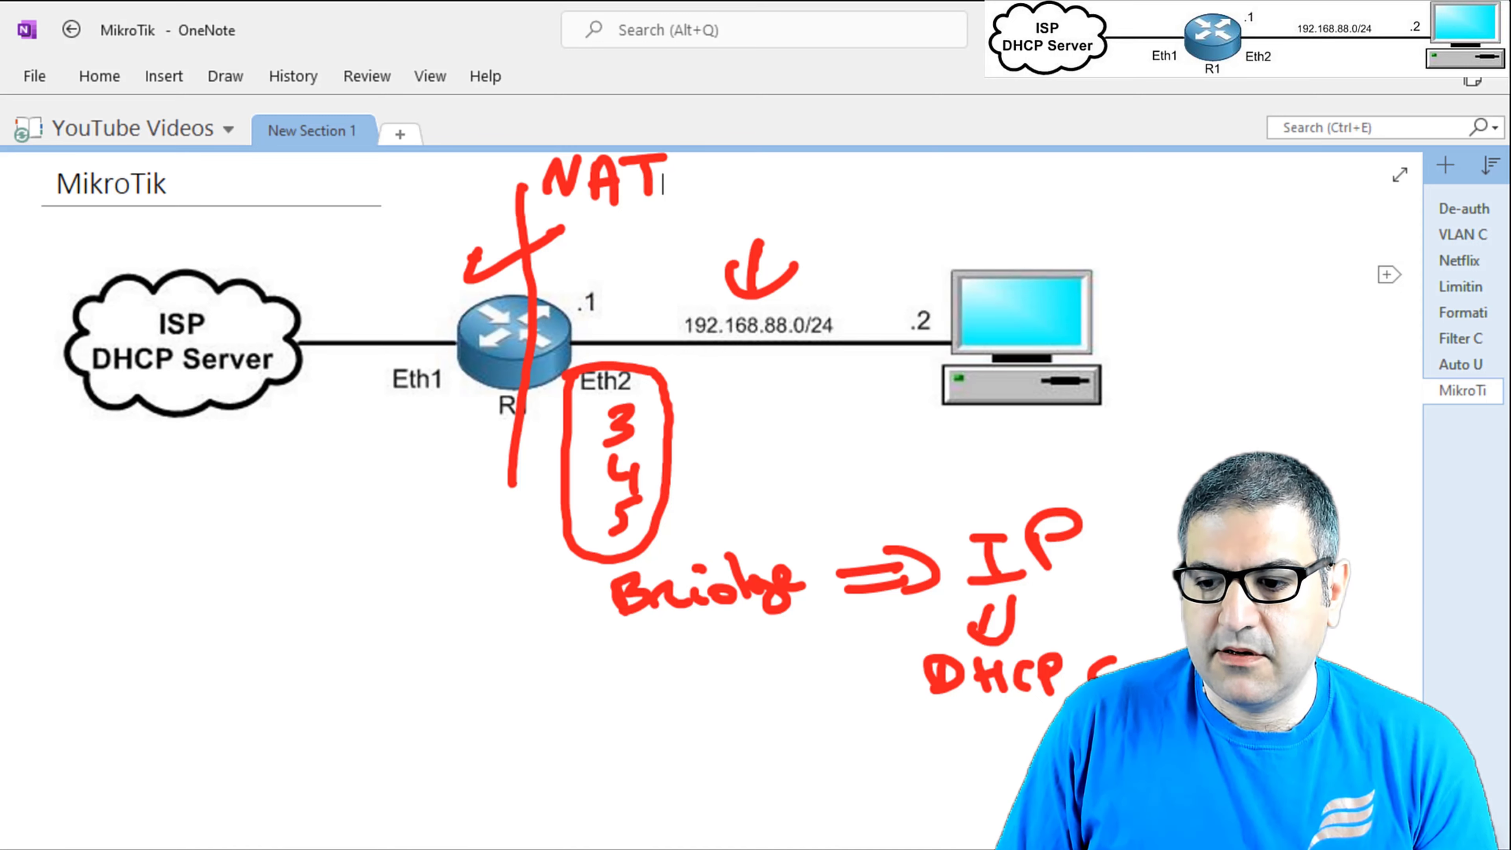
{"action": "key", "text": "alt+Tab"}
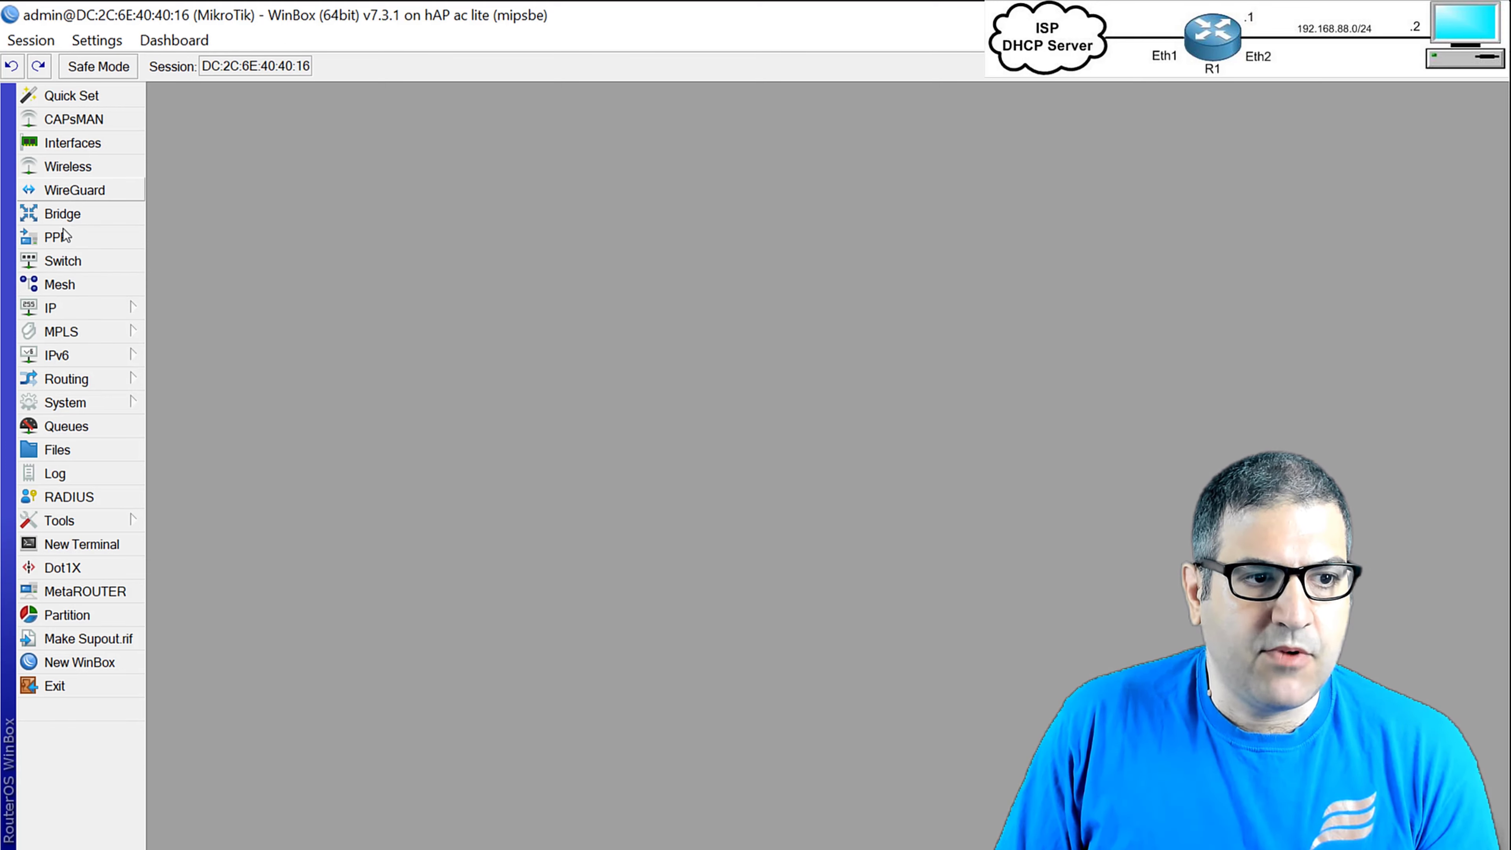
Review the address list for 192.168.23.250/24 on ether1 and 192.168.88.1/24 on LAN.
{"action": "left_click", "coordinate": [82, 301]}
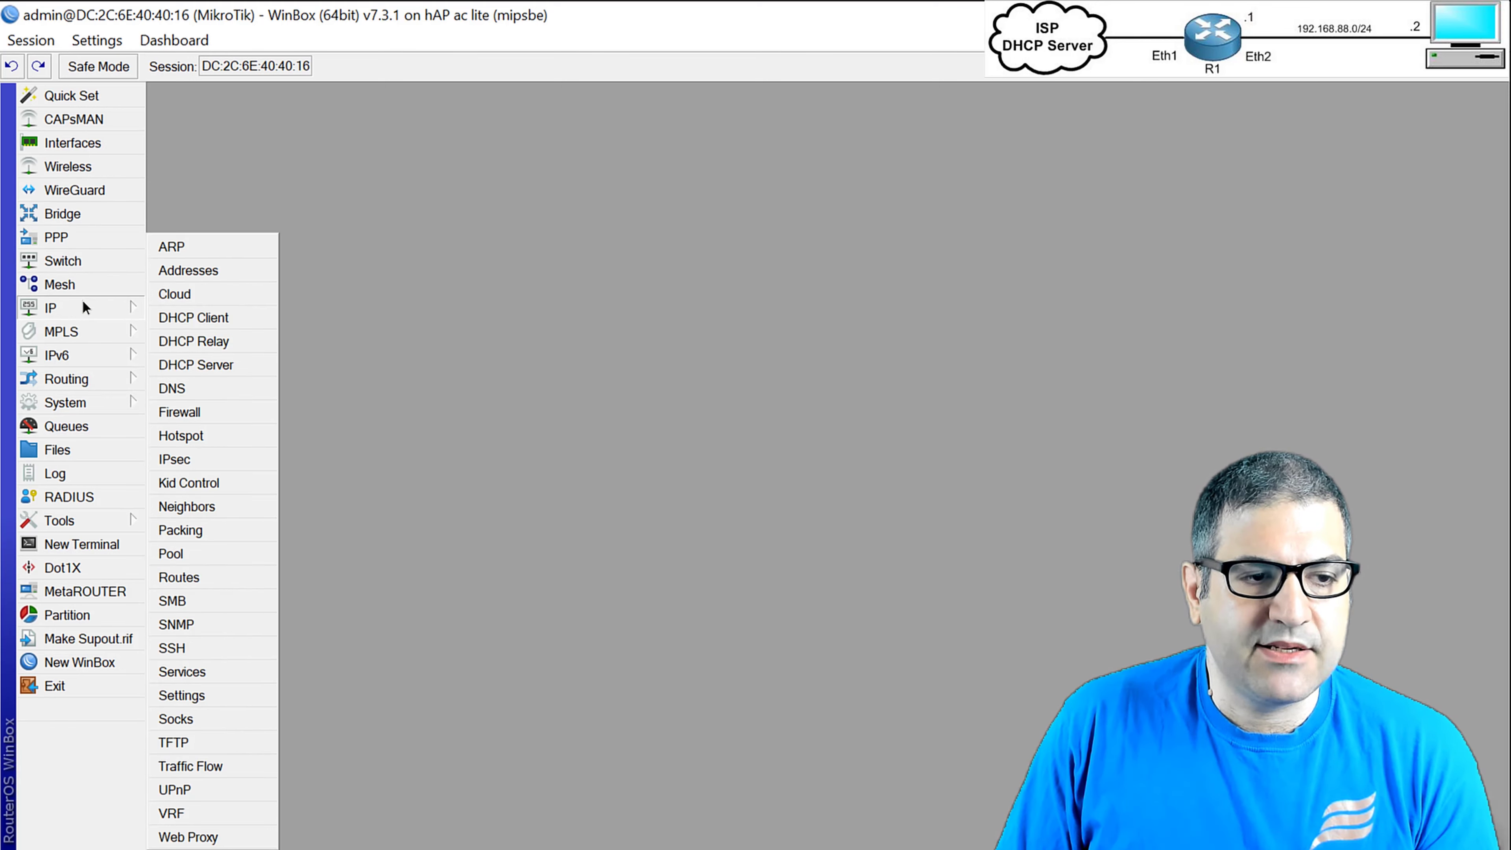
{"action": "left_click", "coordinate": [205, 280]}
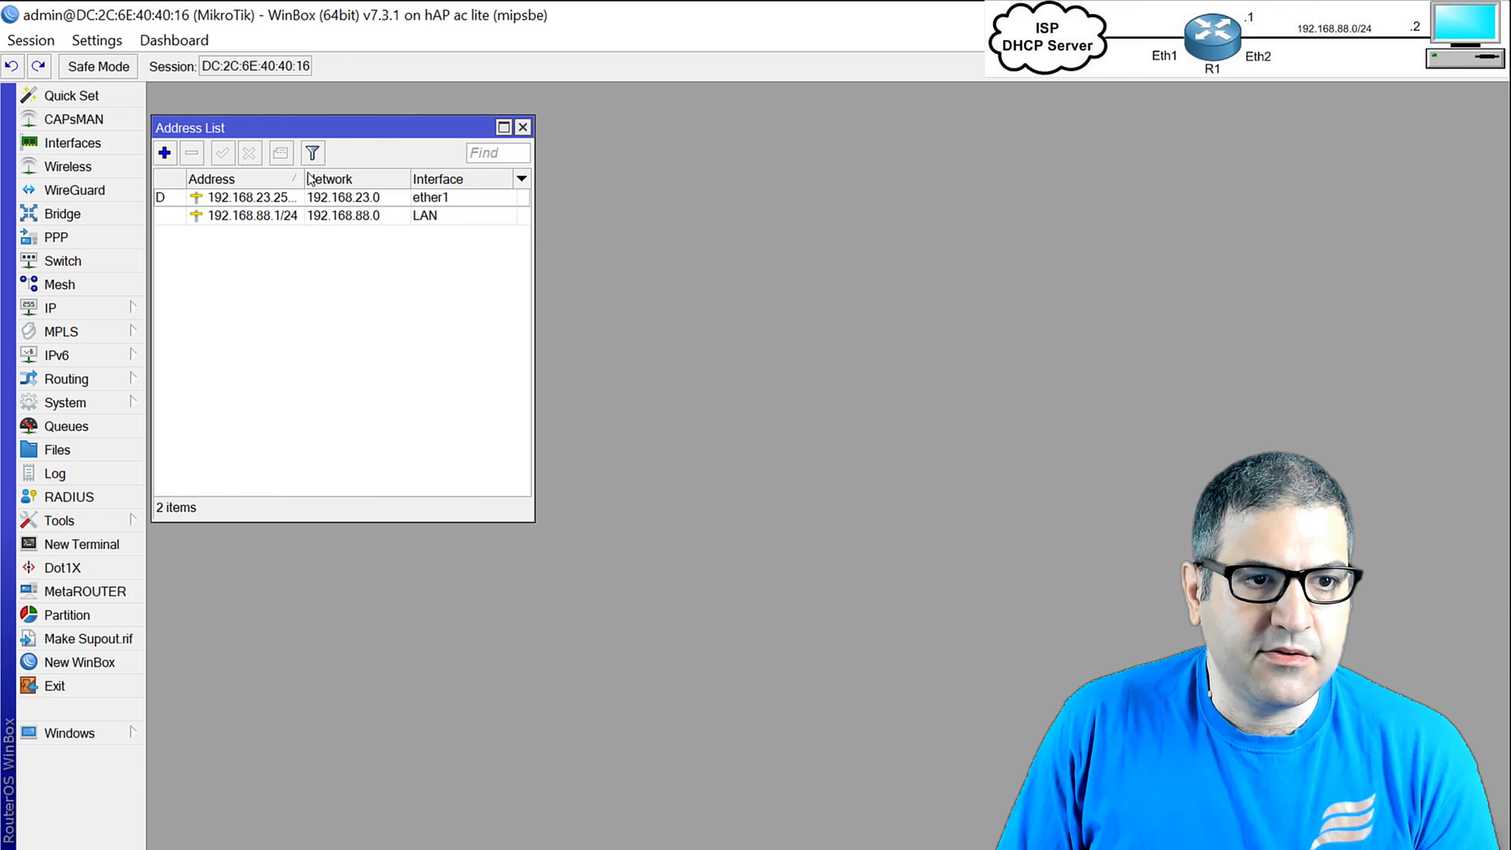
{"action": "left_click_drag", "start_coordinate": [303, 173], "coordinate": [372, 170]}
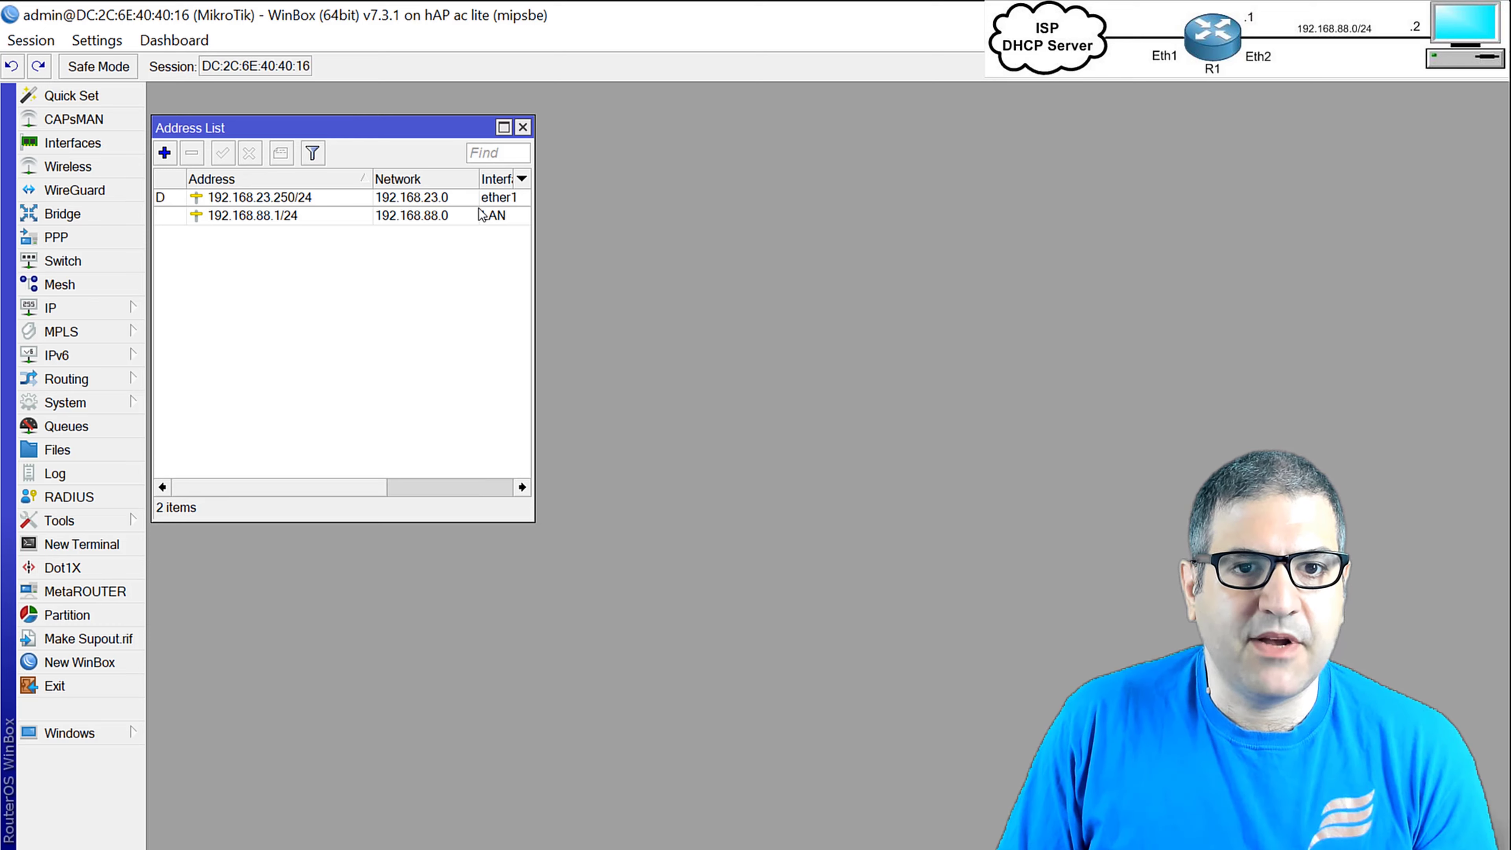
{"action": "key", "text": "alt+Tab"}
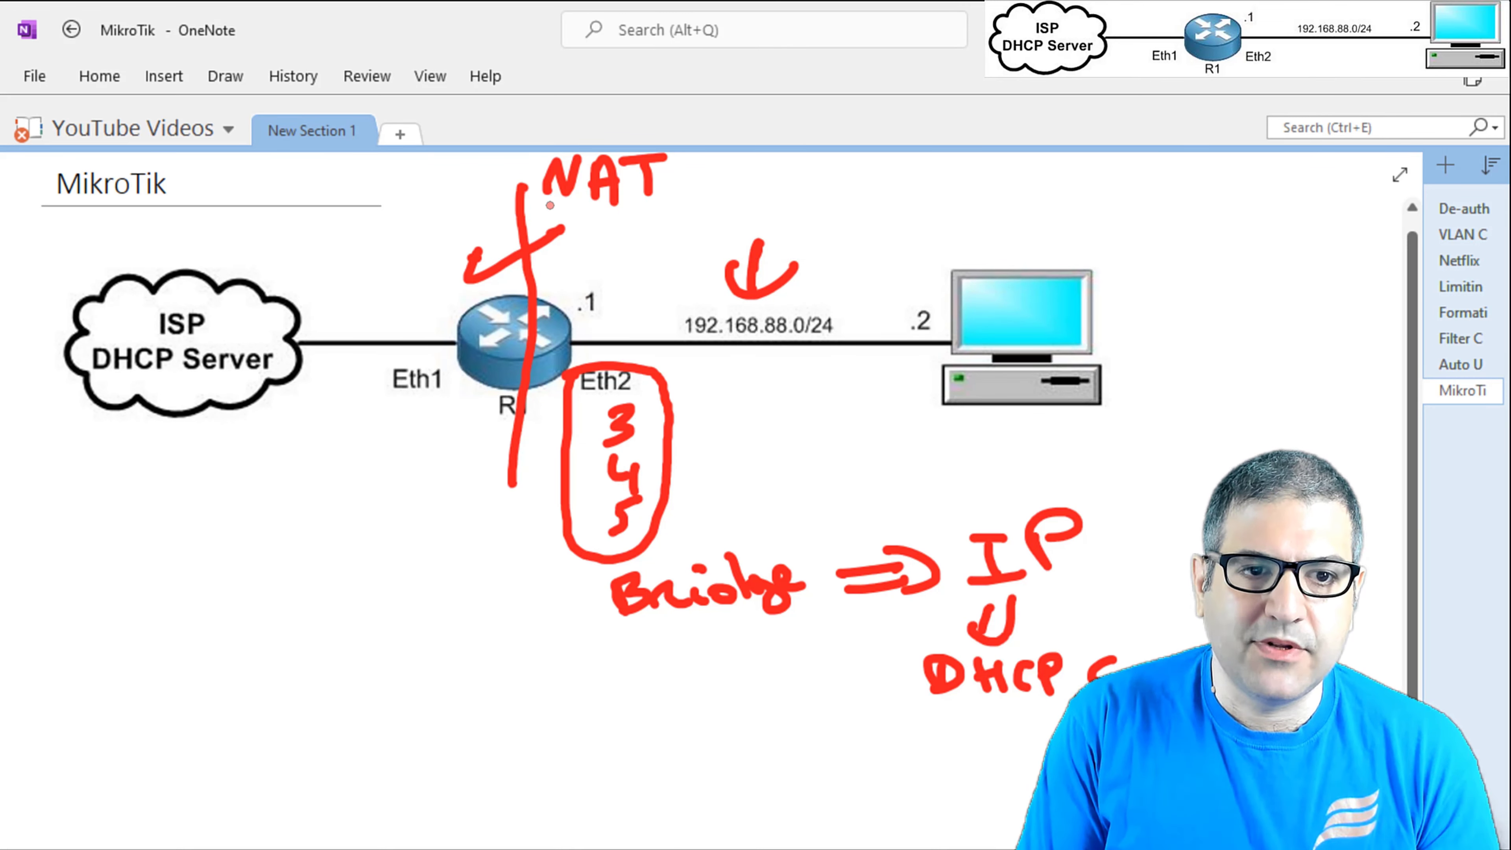
Underline NAT, draw arrows toward Eth1, and circle and cross the ISP cloud edge.
{"action": "left_click_drag", "start_coordinate": [527, 213], "coordinate": [674, 210]}
{"action": "mouse_move", "coordinate": [672, 334]}
{"action": "left_mouse_down"}
{"action": "mouse_move", "coordinate": [665, 301]}
{"action": "mouse_move", "coordinate": [605, 272]}
{"action": "mouse_move", "coordinate": [471, 277]}
{"action": "mouse_move", "coordinate": [438, 327]}
{"action": "mouse_move", "coordinate": [420, 314]}
{"action": "mouse_move", "coordinate": [458, 309]}
{"action": "left_mouse_up"}
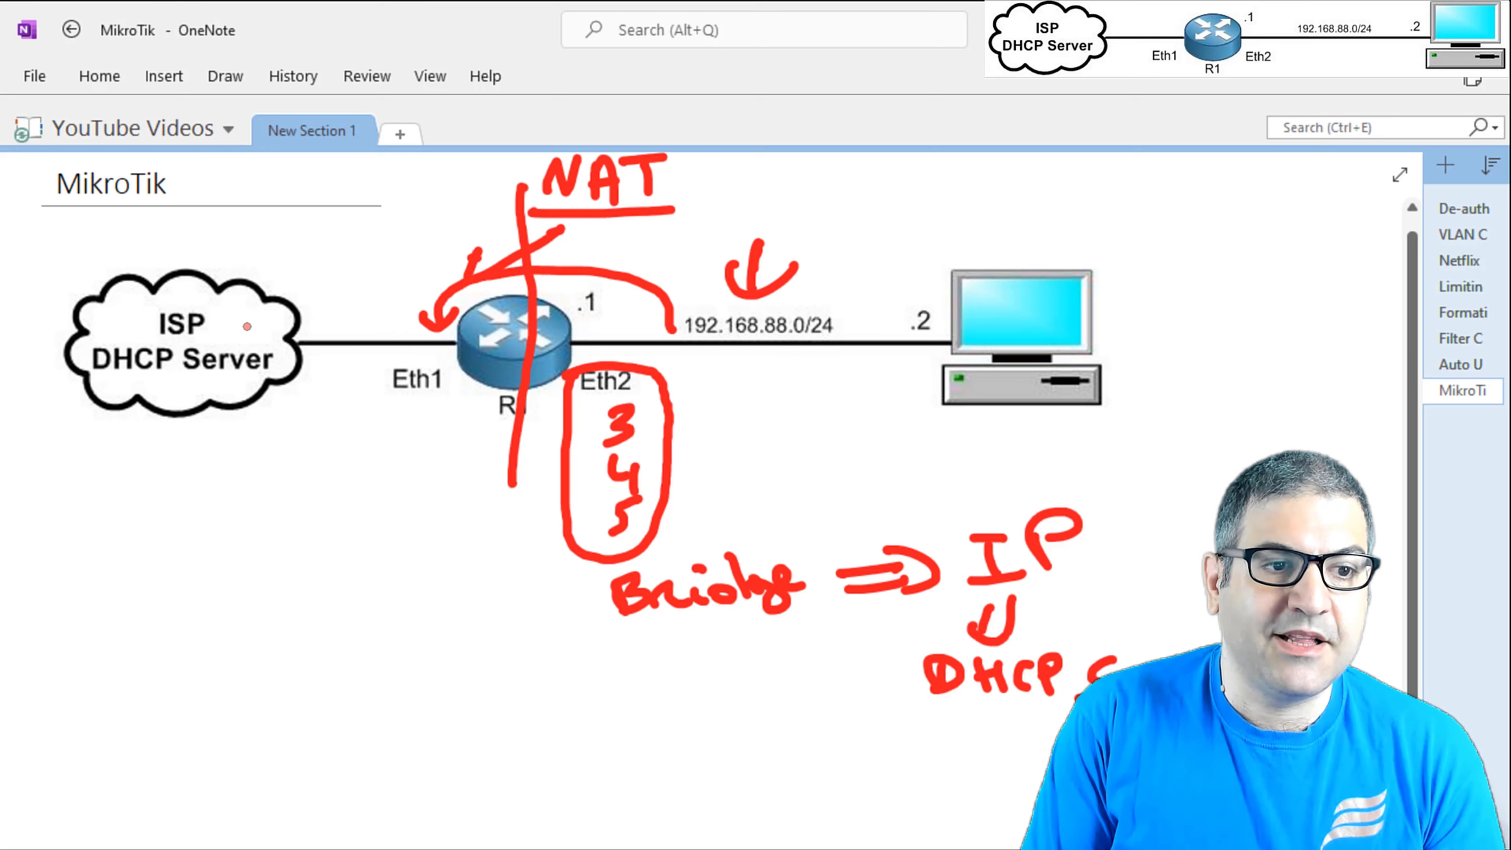
{"action": "mouse_move", "coordinate": [250, 316]}
{"action": "left_mouse_down"}
{"action": "mouse_move", "coordinate": [237, 325]}
{"action": "mouse_move", "coordinate": [301, 370]}
{"action": "mouse_move", "coordinate": [271, 318]}
{"action": "mouse_move", "coordinate": [244, 321]}
{"action": "left_mouse_up"}
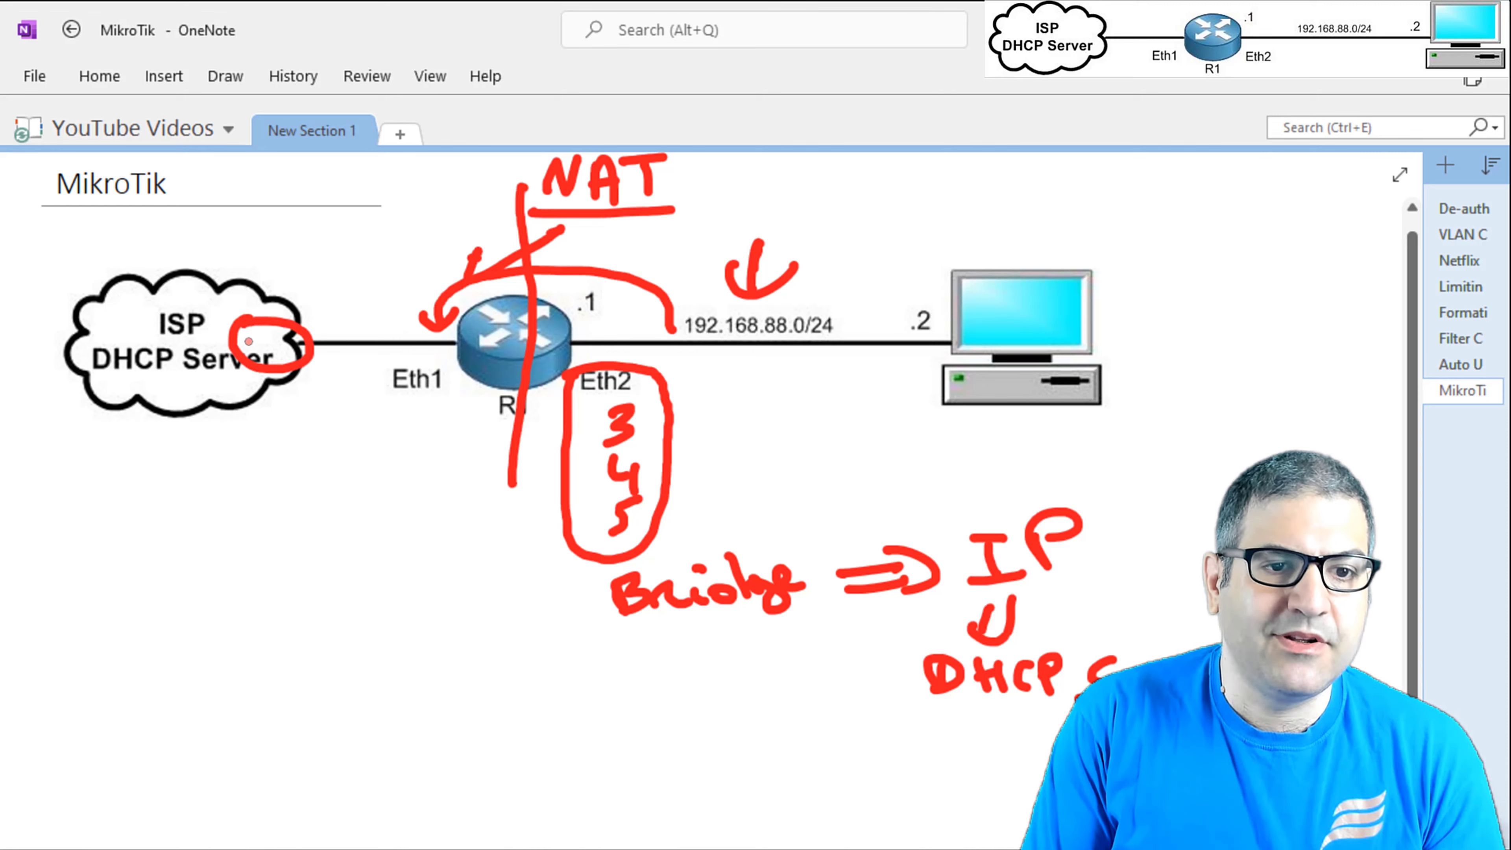
{"action": "left_click_drag", "start_coordinate": [269, 248], "coordinate": [268, 450]}
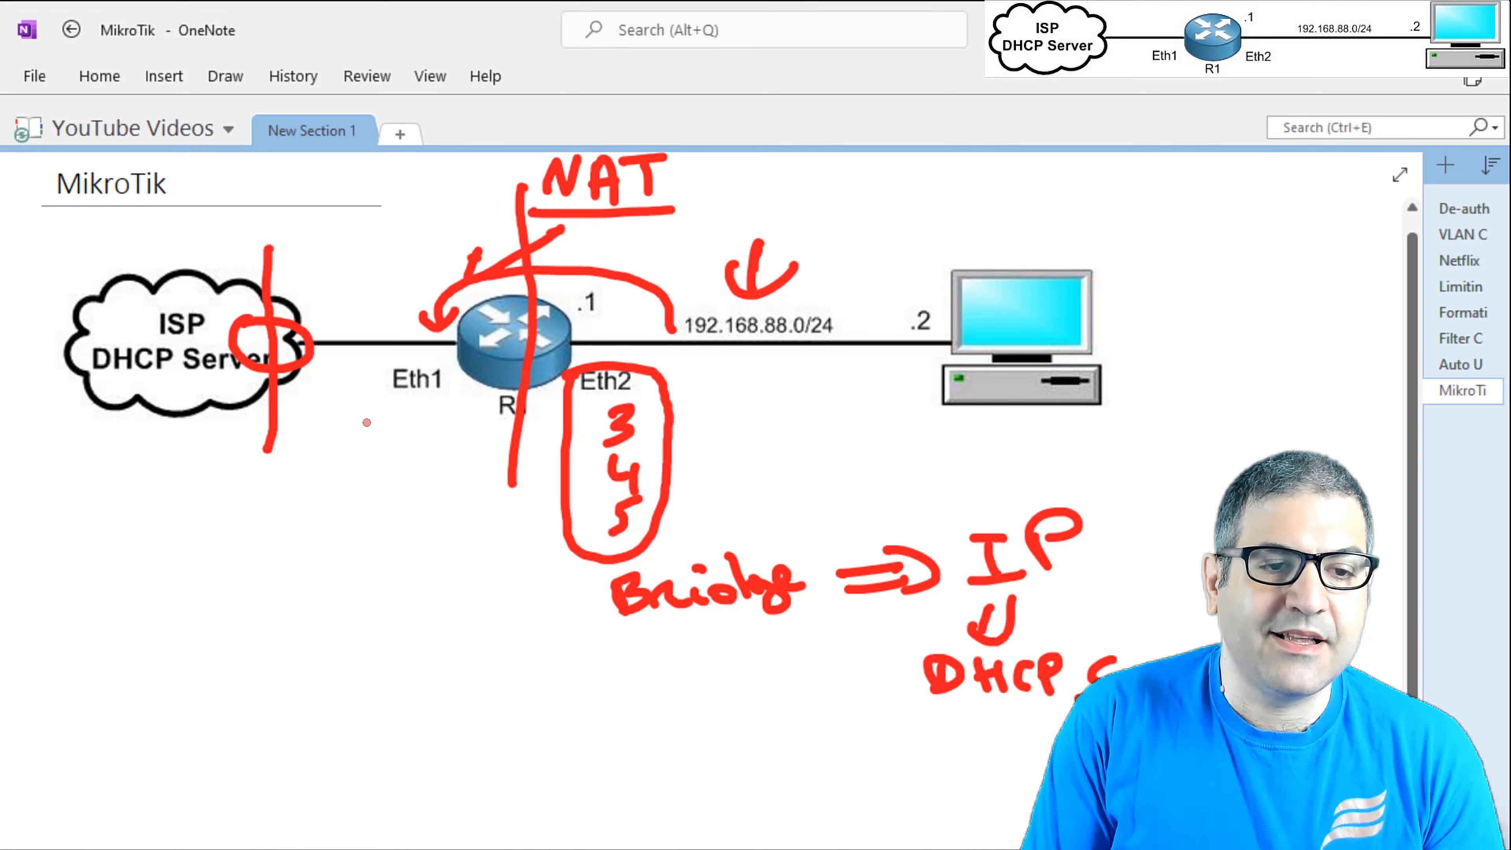
{"action": "left_click_drag", "start_coordinate": [416, 408], "coordinate": [396, 450]}
{"action": "mouse_move", "coordinate": [390, 420]}
{"action": "left_mouse_down"}
{"action": "mouse_move", "coordinate": [420, 397]}
{"action": "mouse_move", "coordinate": [429, 426]}
{"action": "left_mouse_up"}
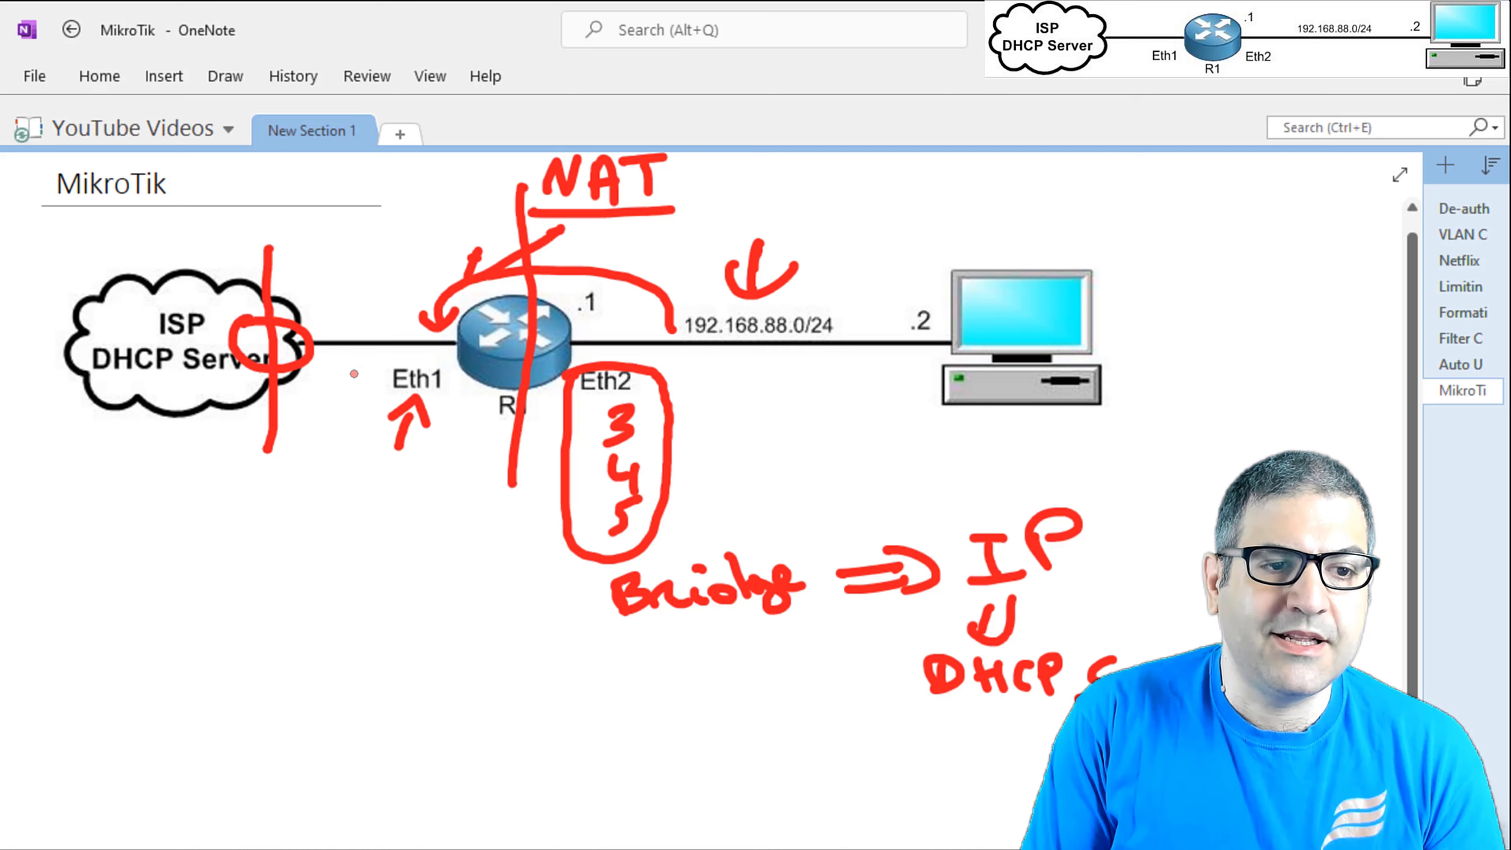
{"action": "left_click_drag", "start_coordinate": [240, 316], "coordinate": [186, 308]}
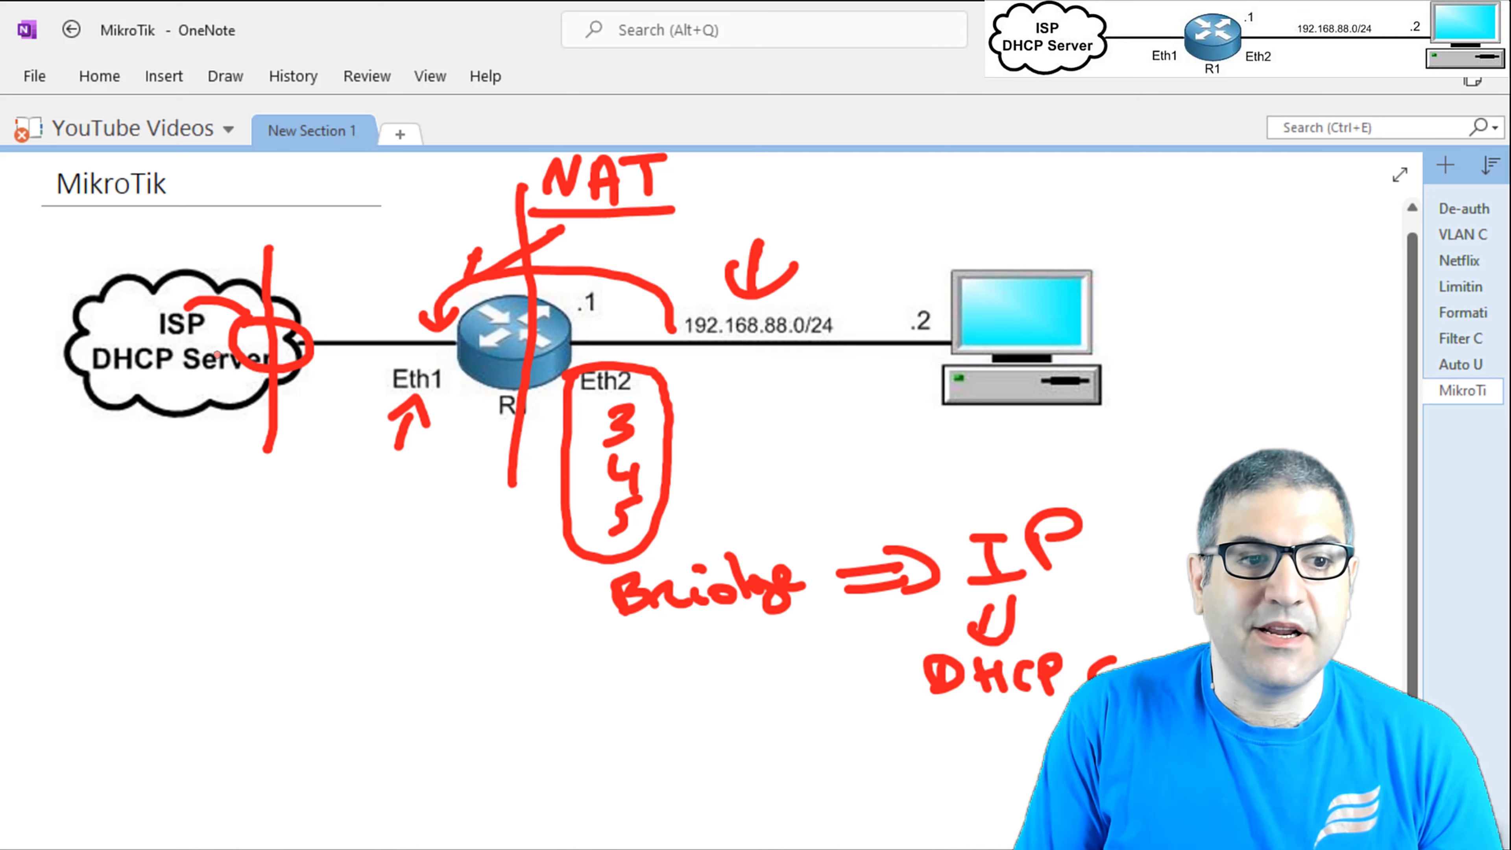
Write a second NAT label above the ISP cloud.
{"action": "right_click", "coordinate": [231, 346]}
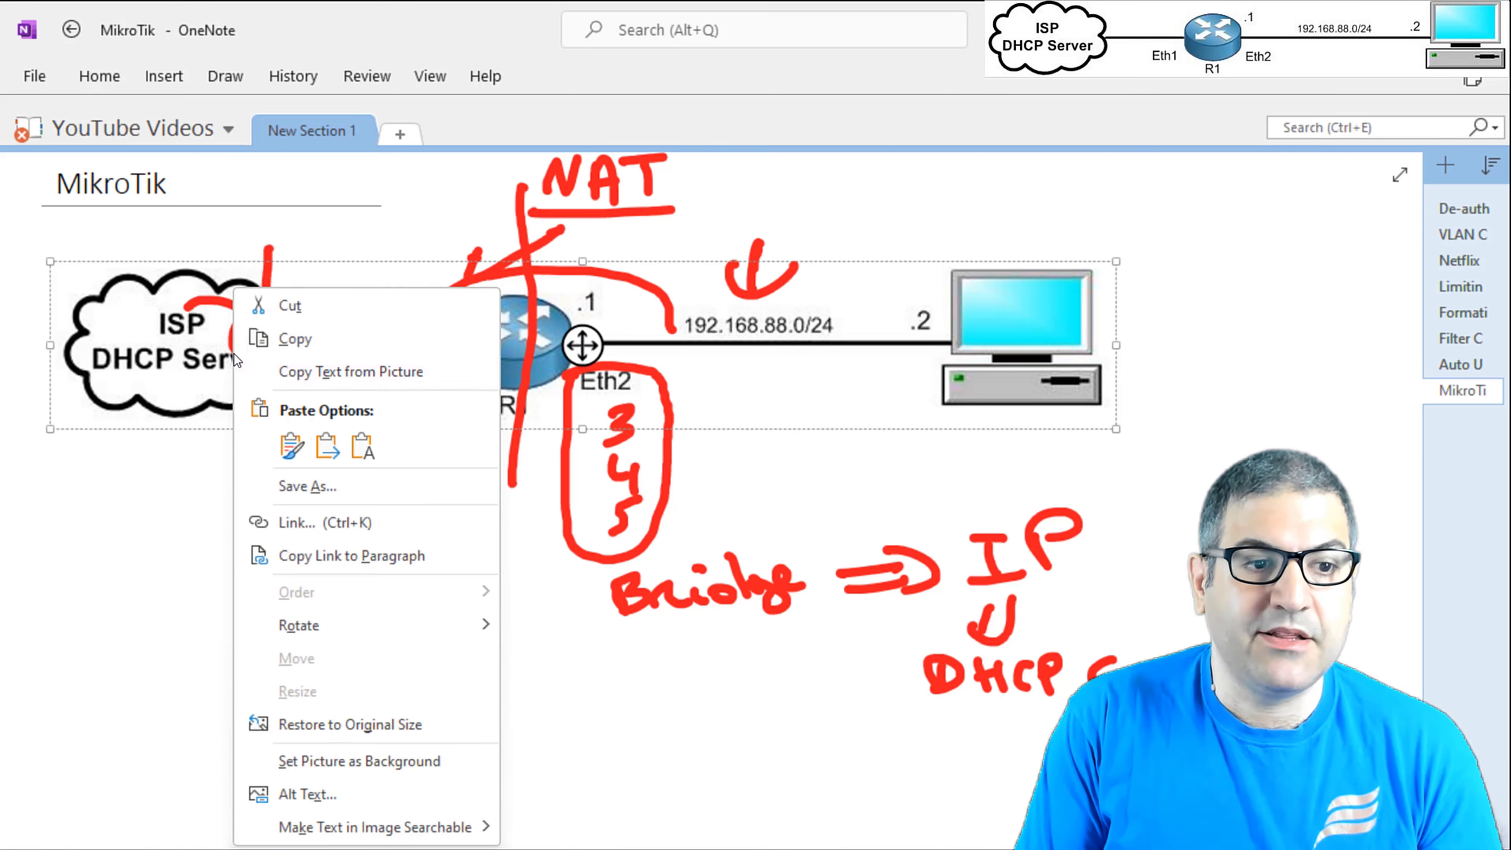
{"action": "left_click", "coordinate": [231, 351]}
{"action": "left_click", "coordinate": [225, 345]}
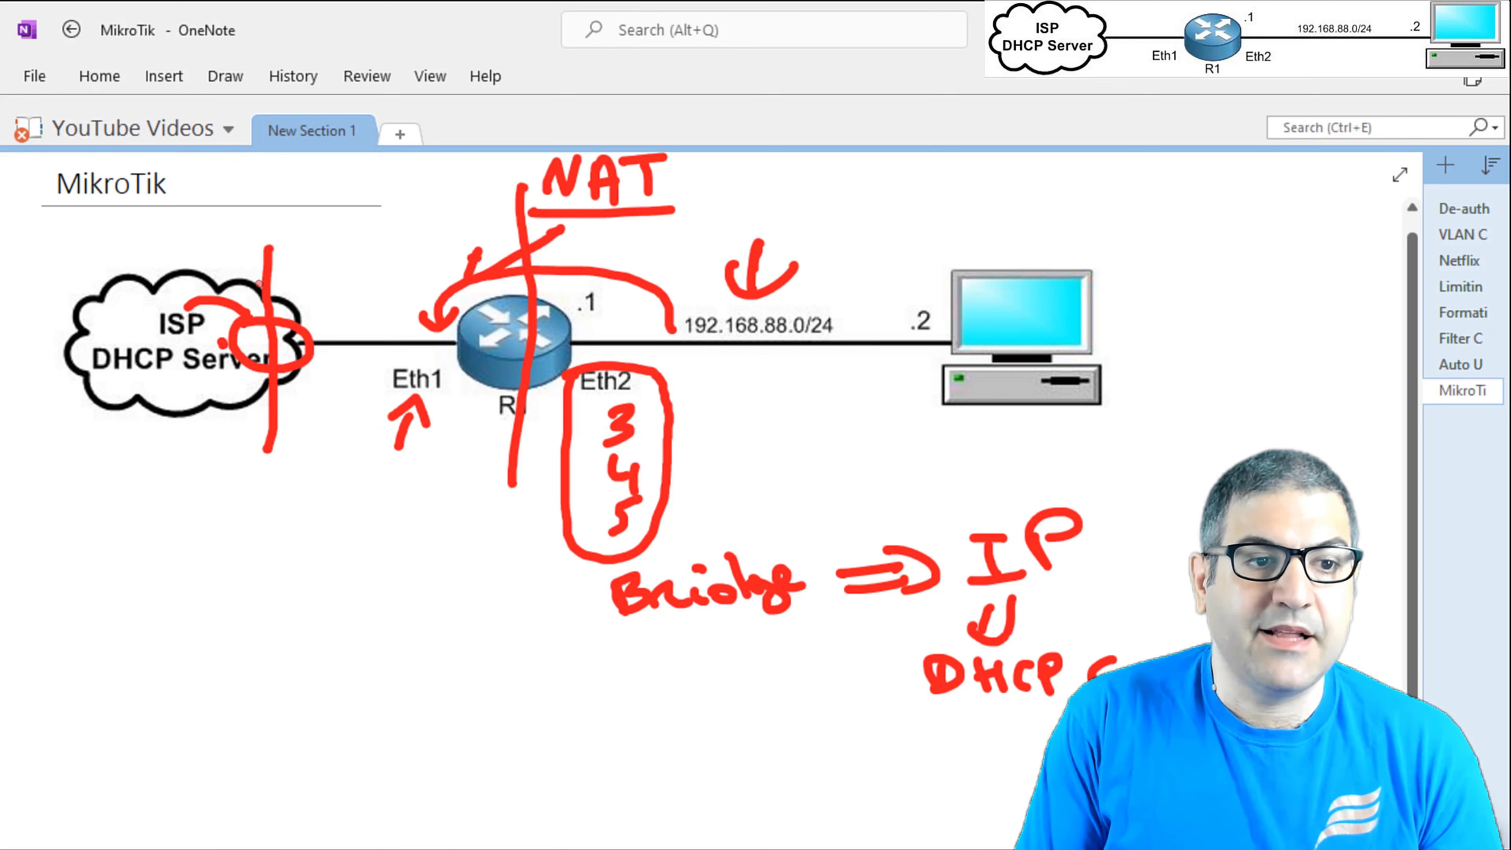
{"action": "mouse_move", "coordinate": [260, 222]}
{"action": "left_mouse_down"}
{"action": "mouse_move", "coordinate": [295, 197]}
{"action": "mouse_move", "coordinate": [335, 232]}
{"action": "mouse_move", "coordinate": [331, 211]}
{"action": "left_mouse_up"}
{"action": "mouse_move", "coordinate": [367, 200]}
{"action": "left_mouse_down"}
{"action": "mouse_move", "coordinate": [364, 229]}
{"action": "mouse_move", "coordinate": [379, 193]}
{"action": "left_mouse_up"}
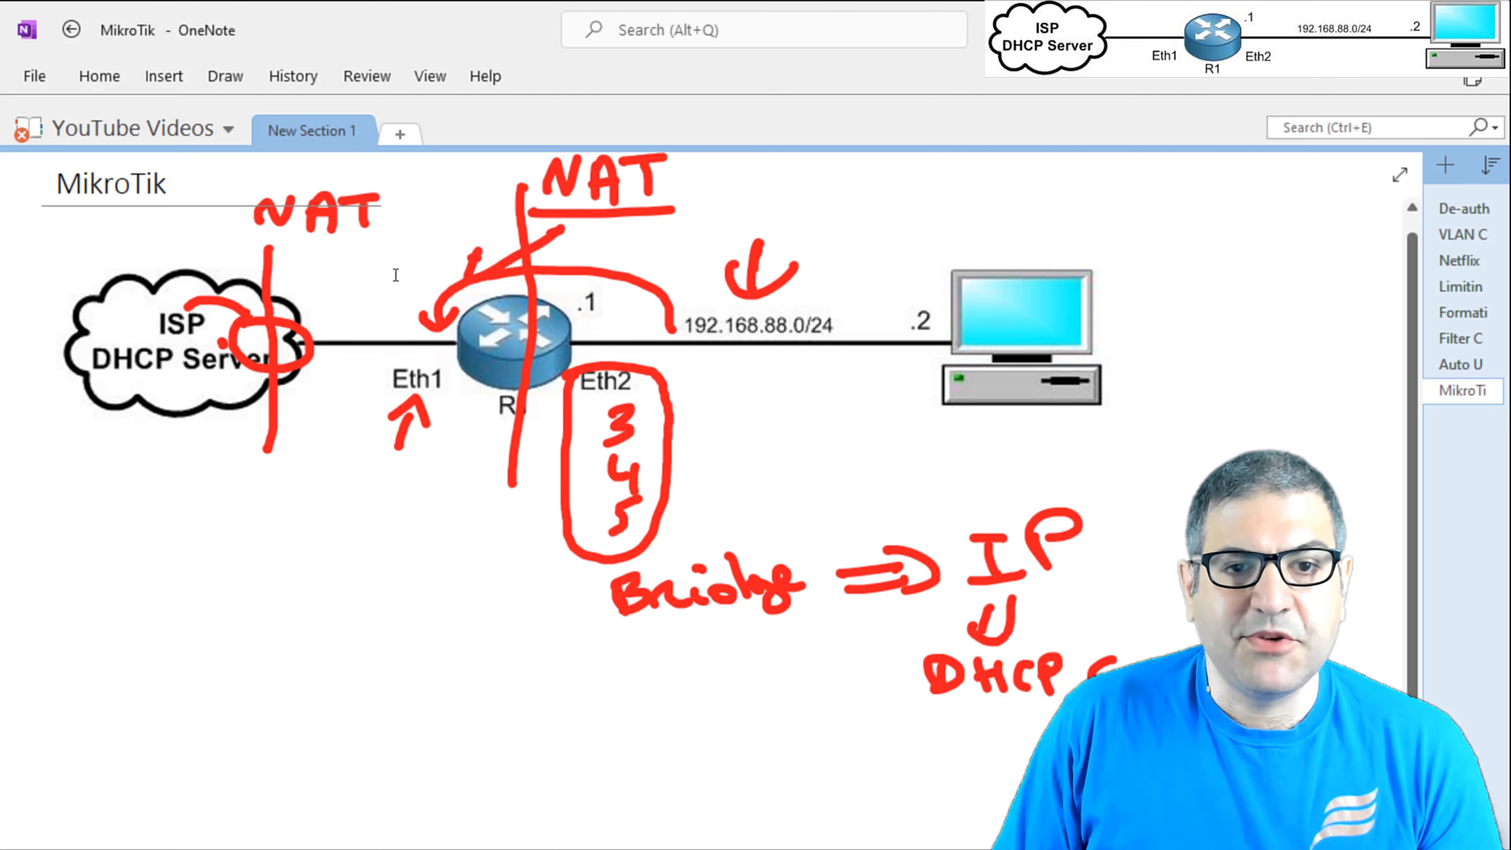
{"action": "key", "text": "alt+Tab"}
Add a new firewall NAT rule with out-interface ether1.
{"action": "key", "text": "Escape"}
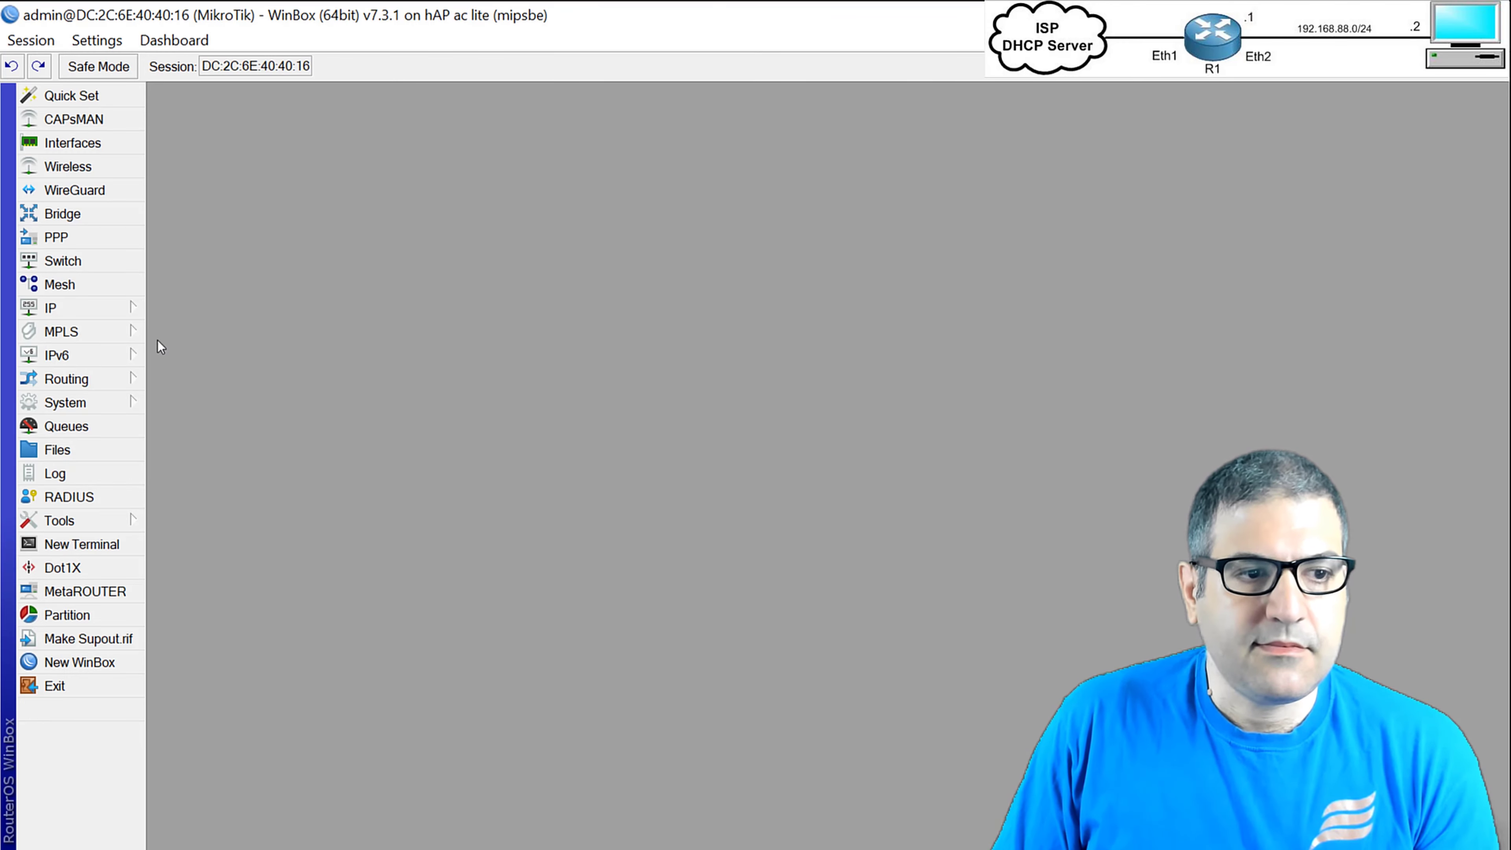
{"action": "left_click", "coordinate": [89, 313]}
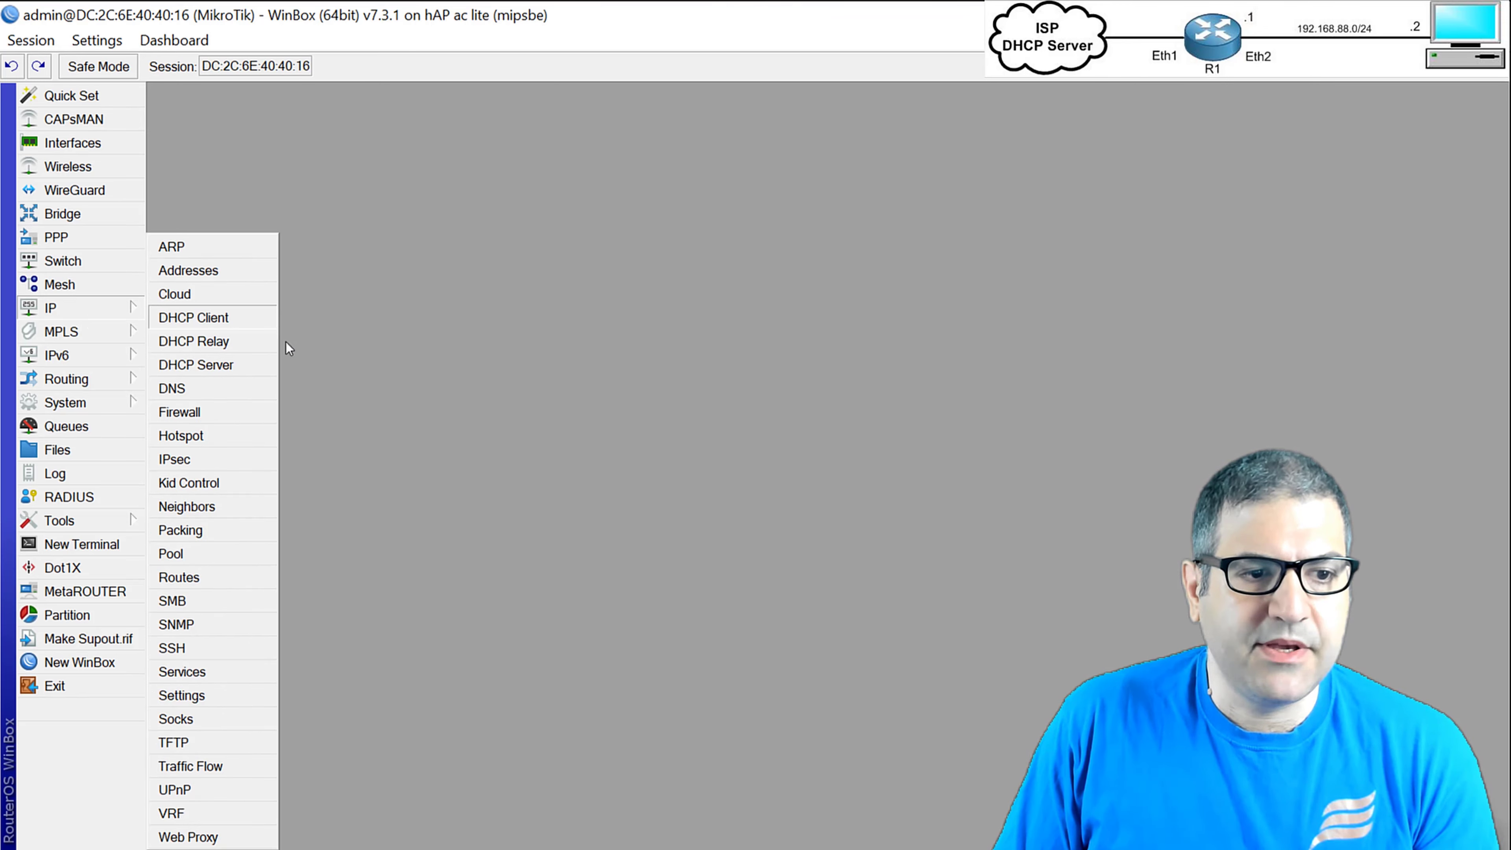
{"action": "left_click", "coordinate": [238, 420]}
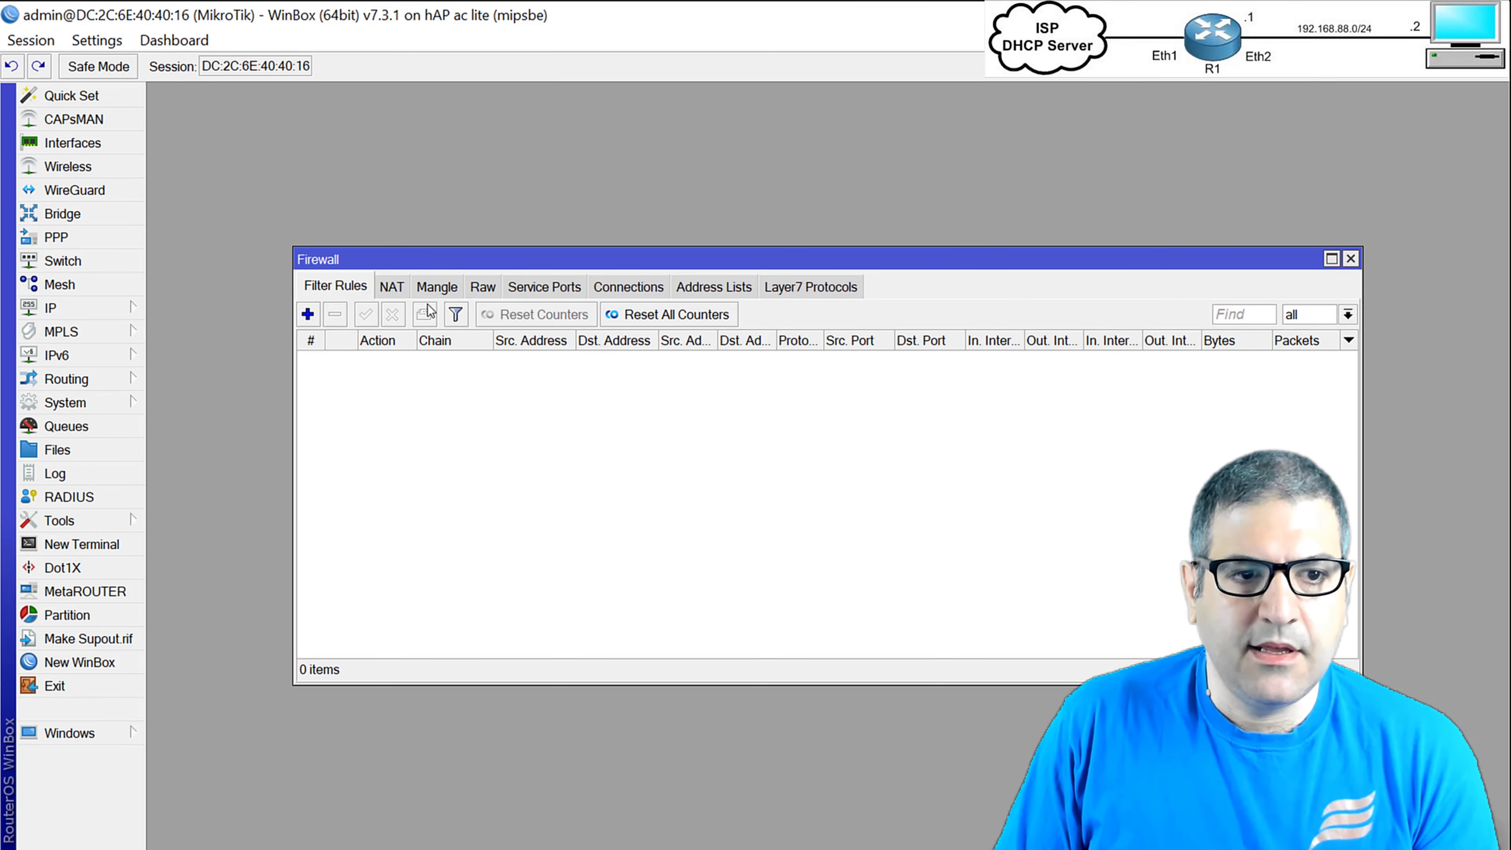
{"action": "left_click", "coordinate": [390, 286]}
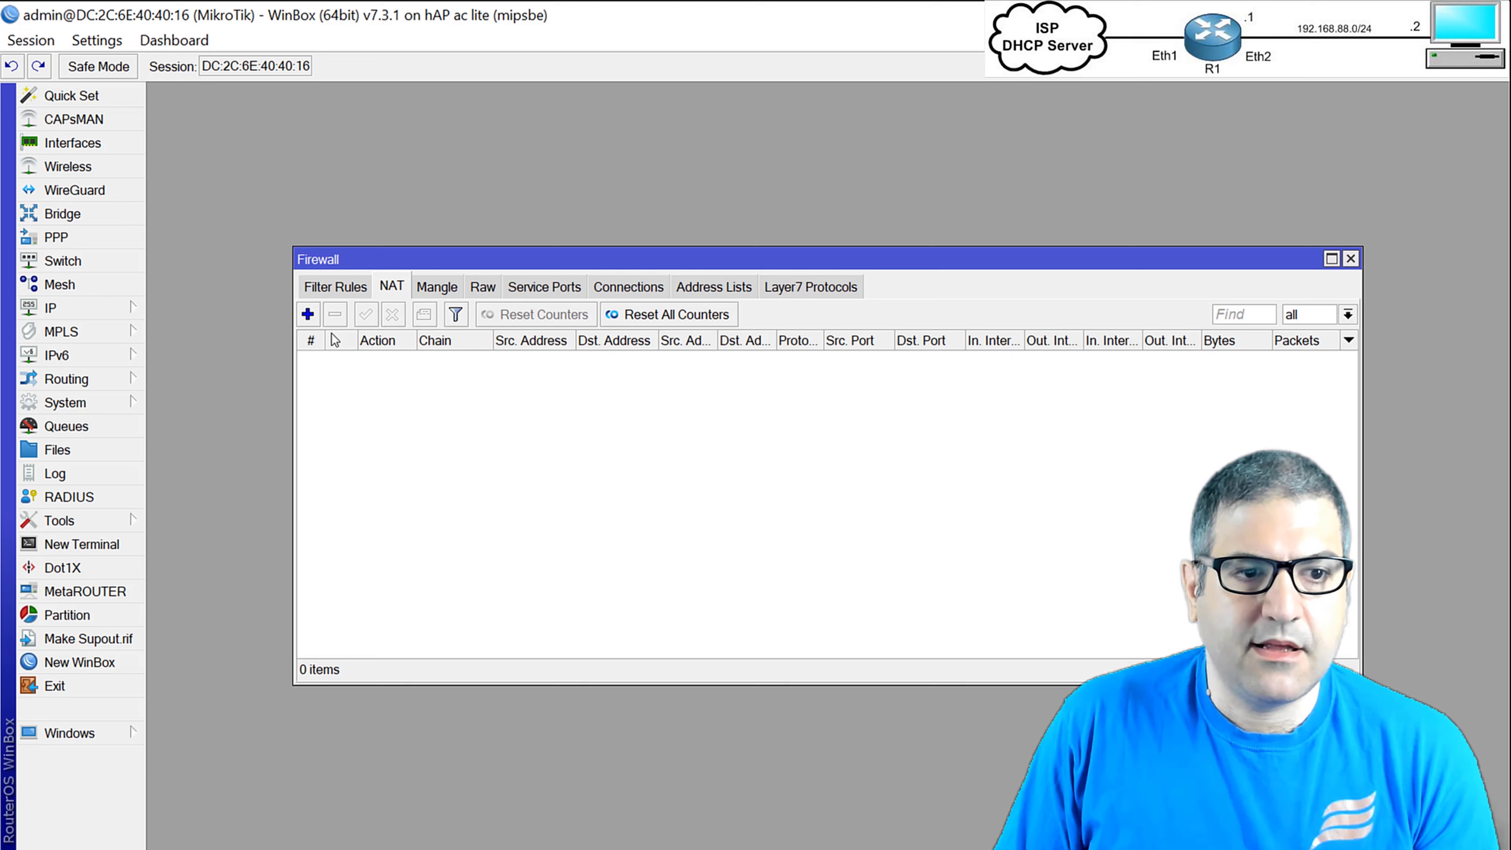
{"action": "left_click", "coordinate": [308, 315]}
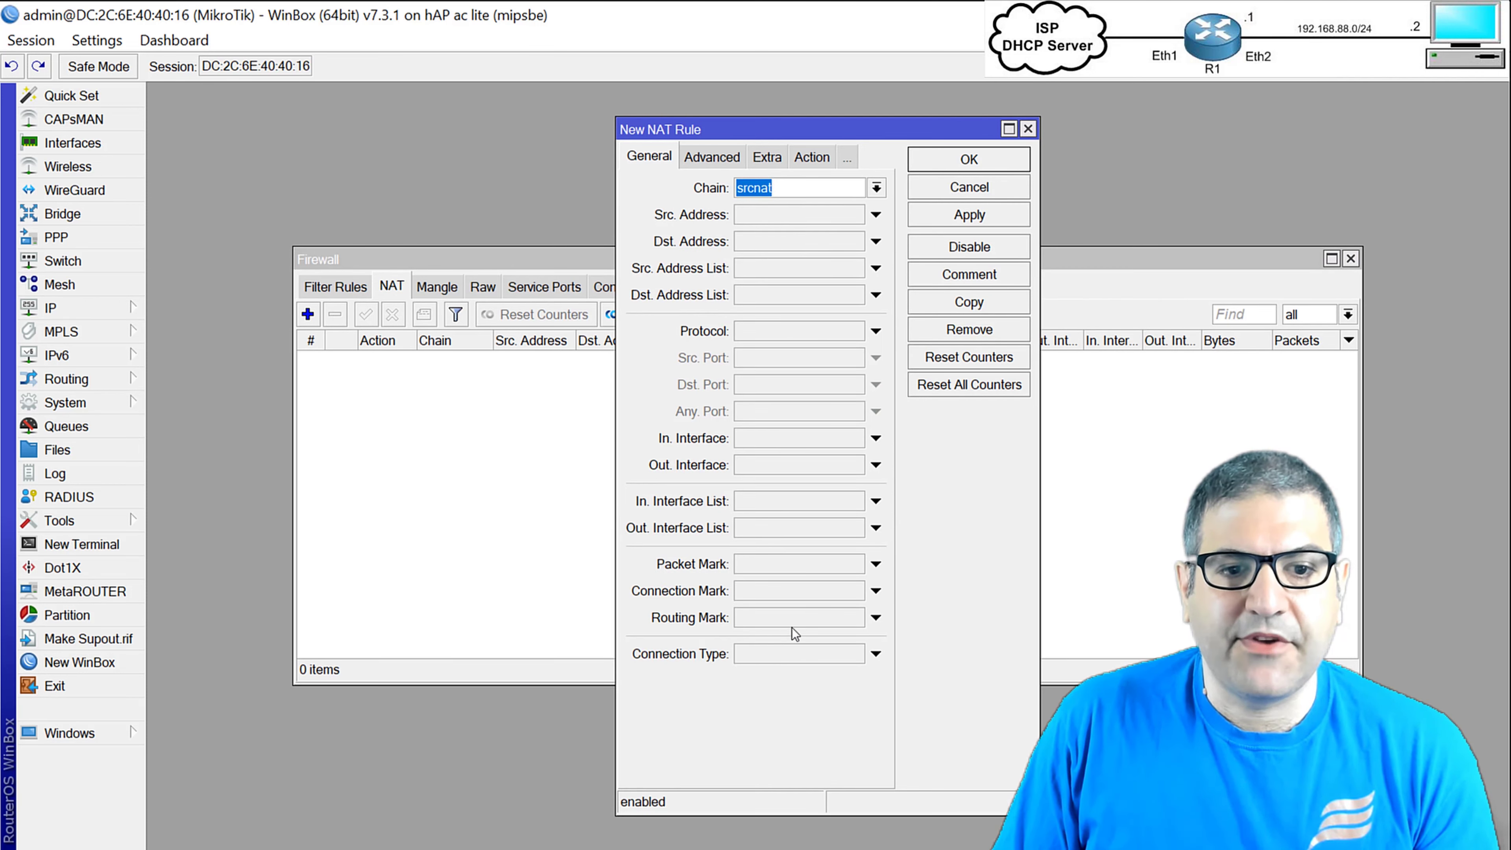
{"action": "left_click", "coordinate": [775, 464]}
{"action": "left_click", "coordinate": [773, 460]}
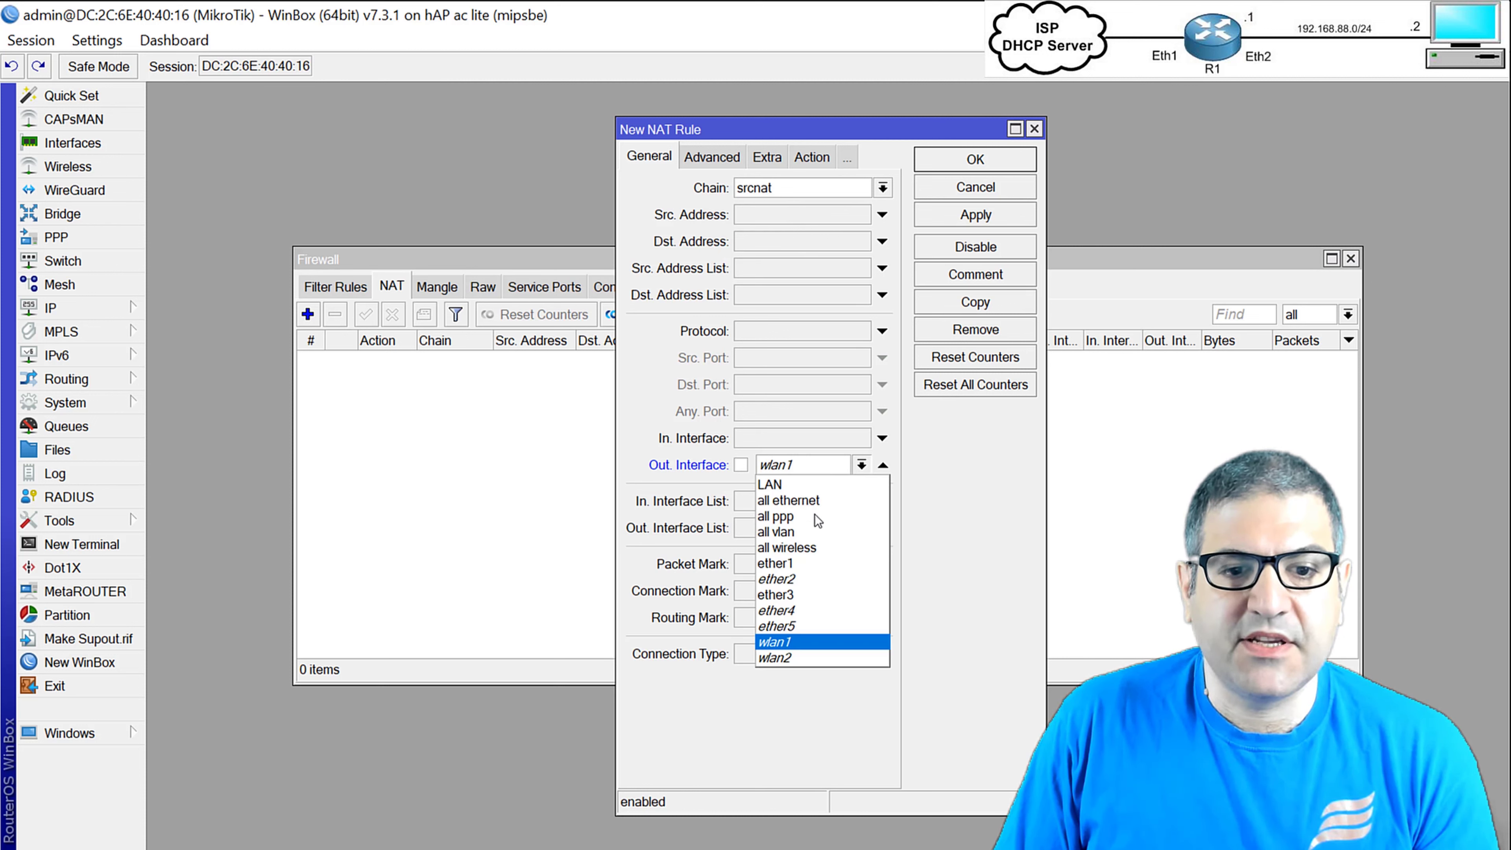
{"action": "left_click", "coordinate": [785, 565]}
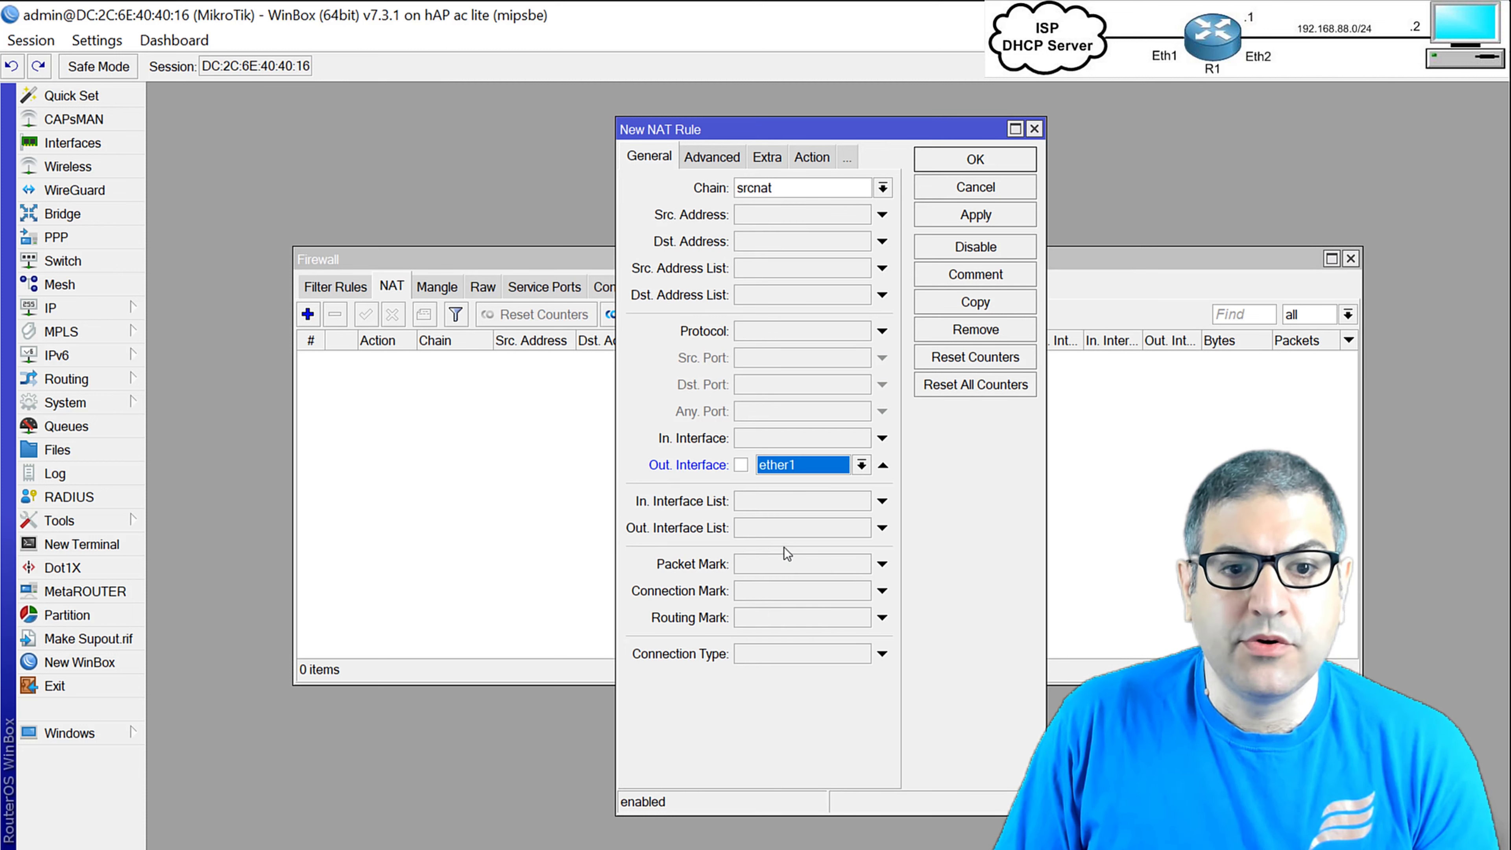
Set the rule's source address to 192.168.88.0/24.
{"action": "left_click", "coordinate": [760, 217]}
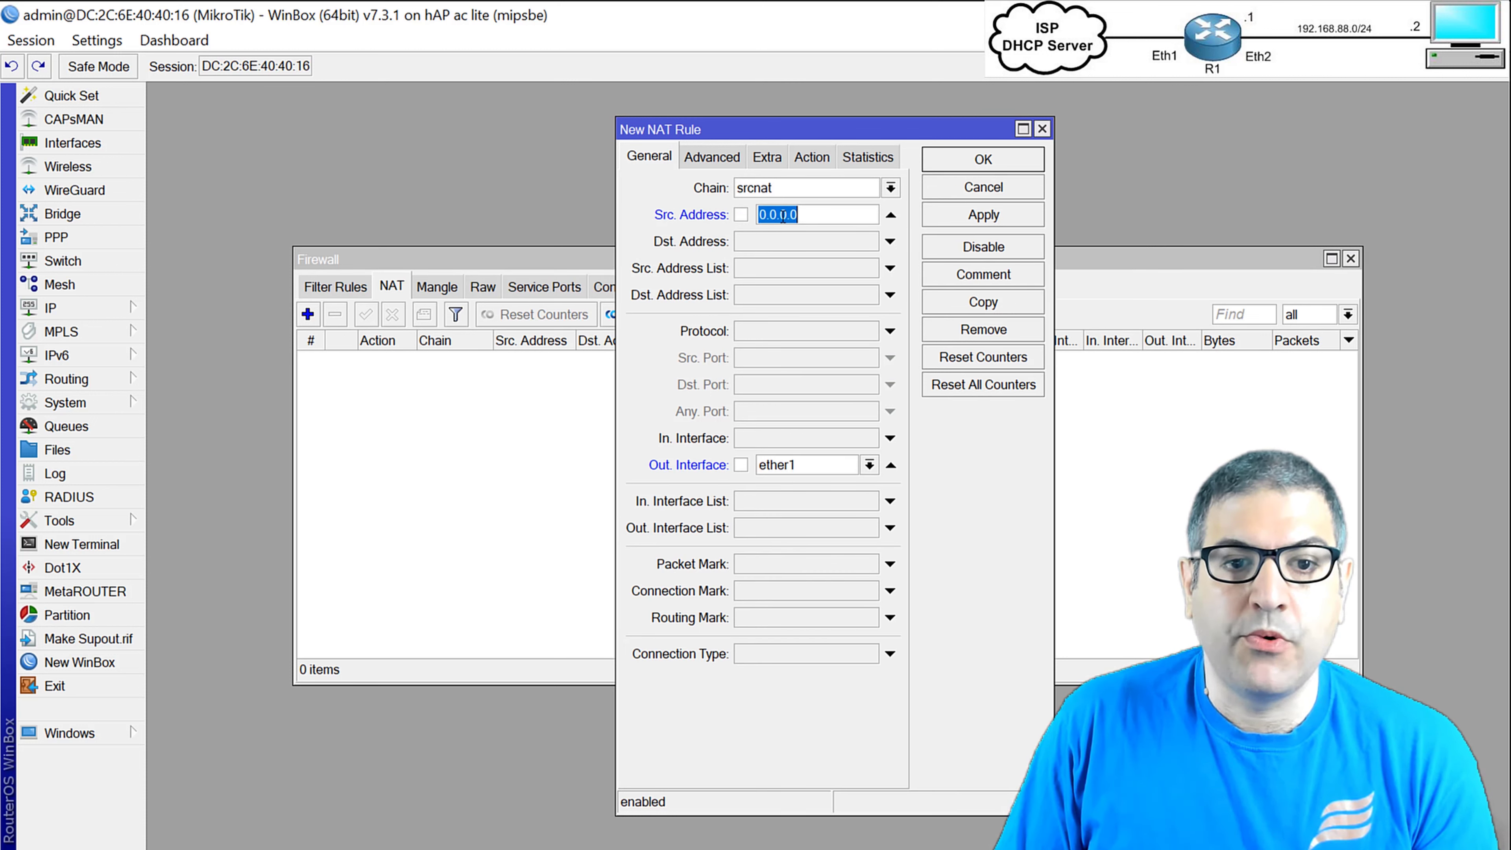
{"action": "type", "text": "192.168"}
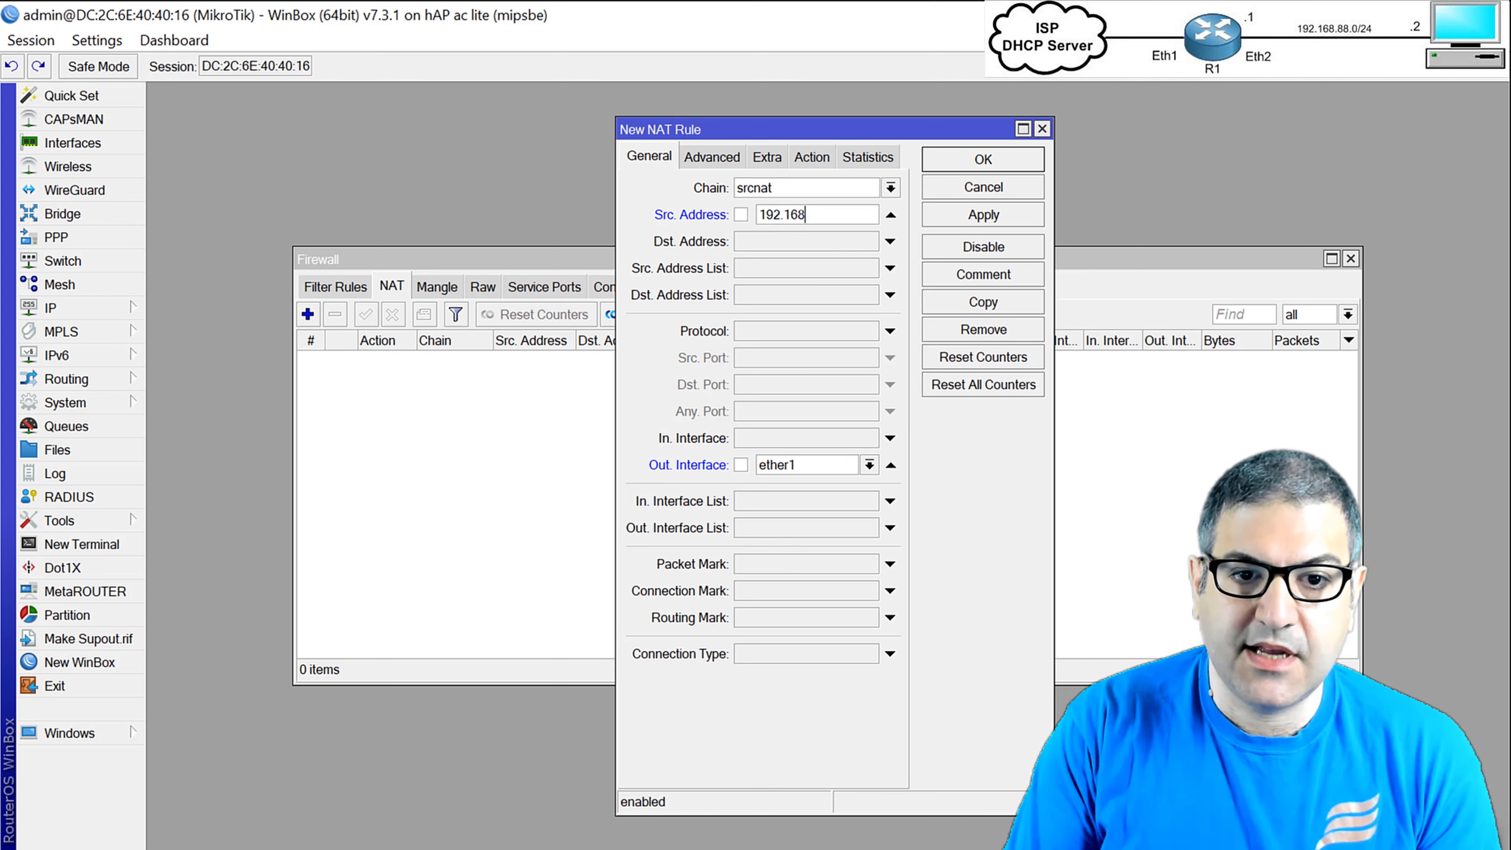
{"action": "type", "text": ".88.0/24"}
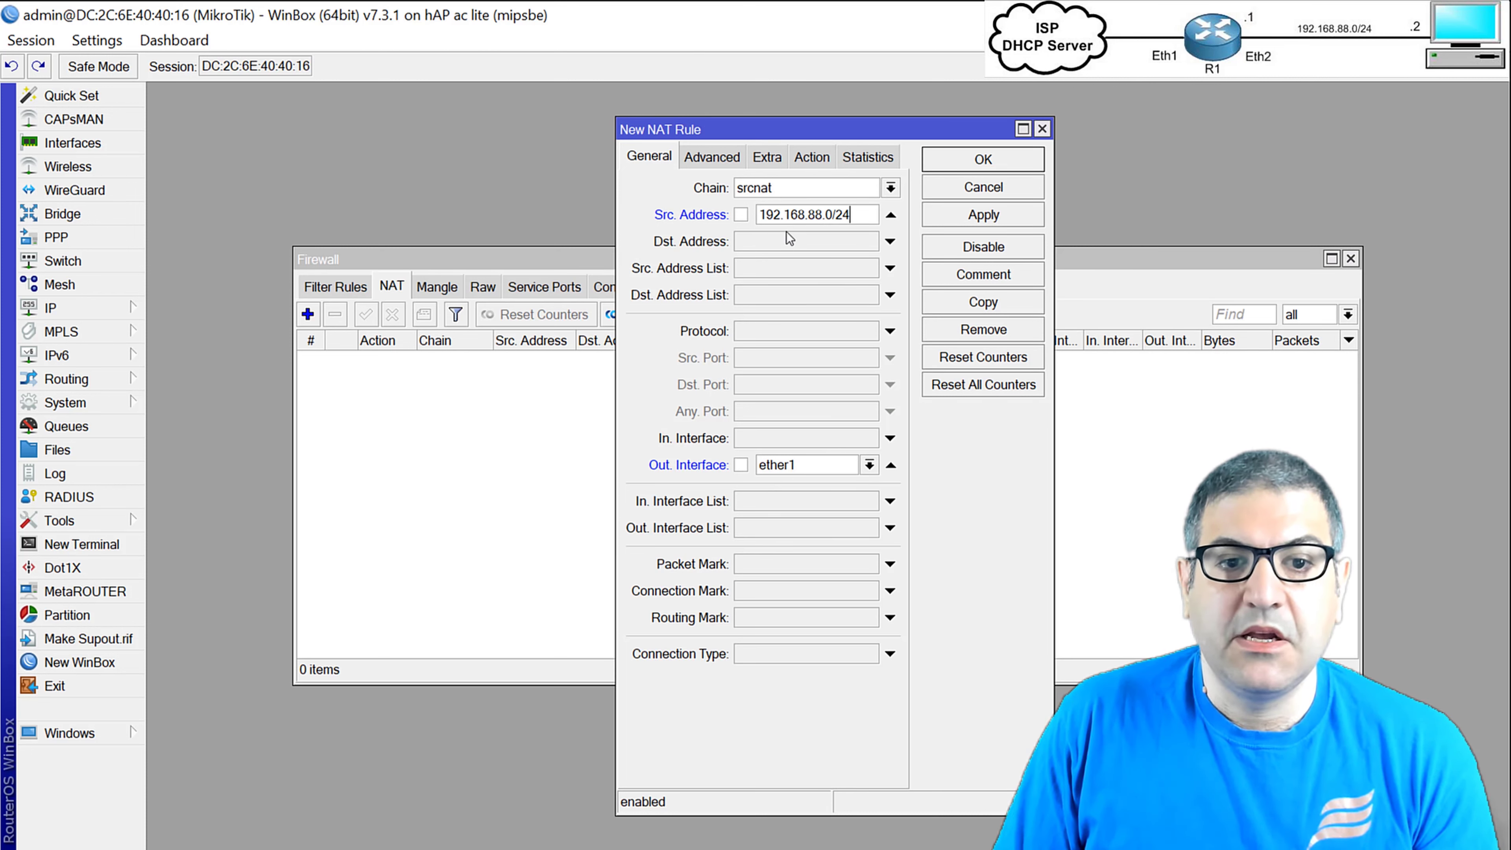
{"action": "left_click_drag", "start_coordinate": [765, 216], "coordinate": [873, 221]}
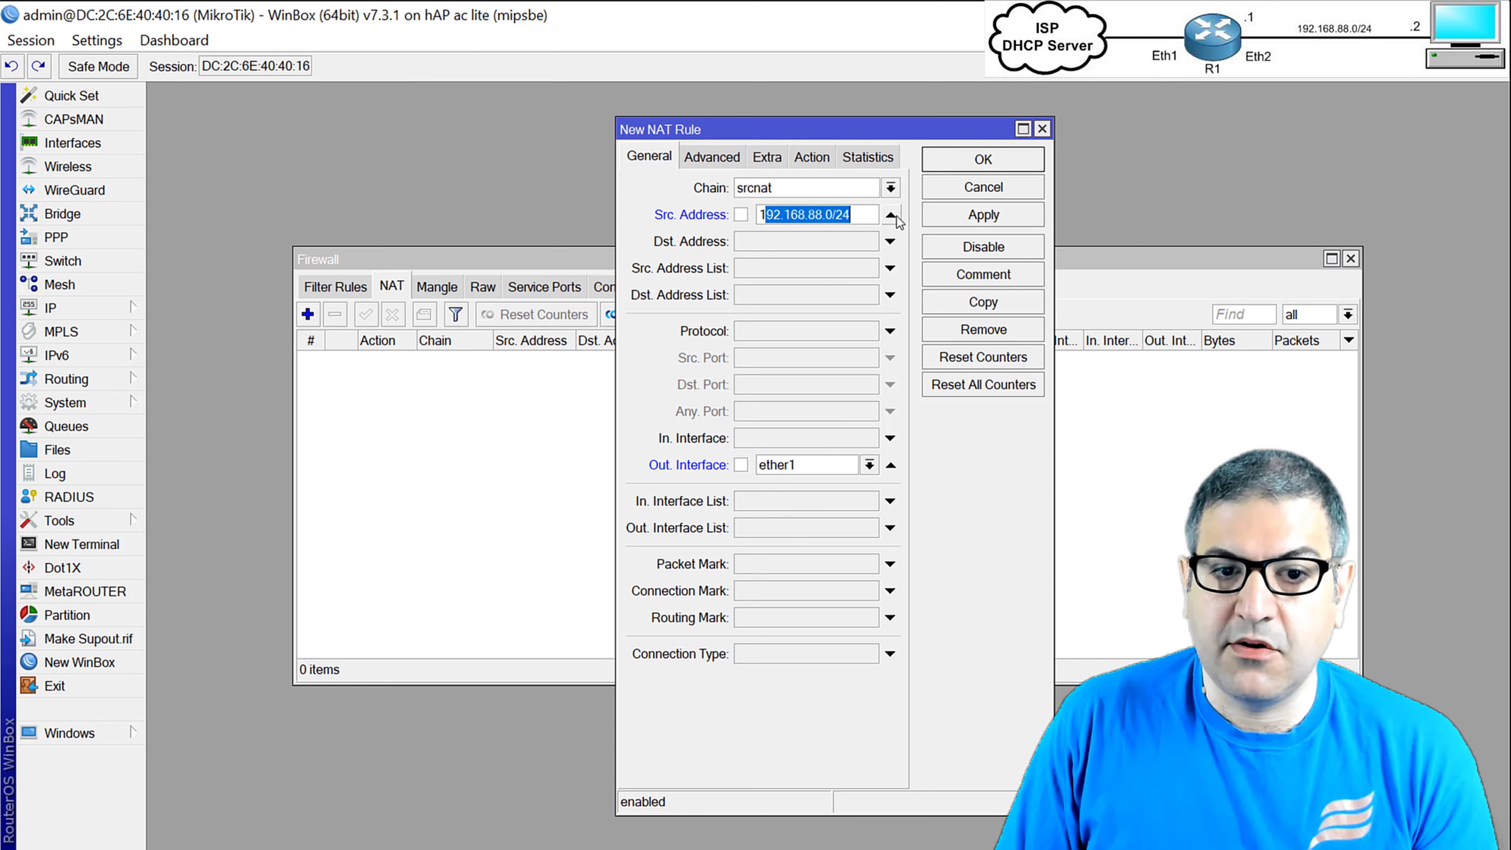
{"action": "left_click", "coordinate": [891, 216]}
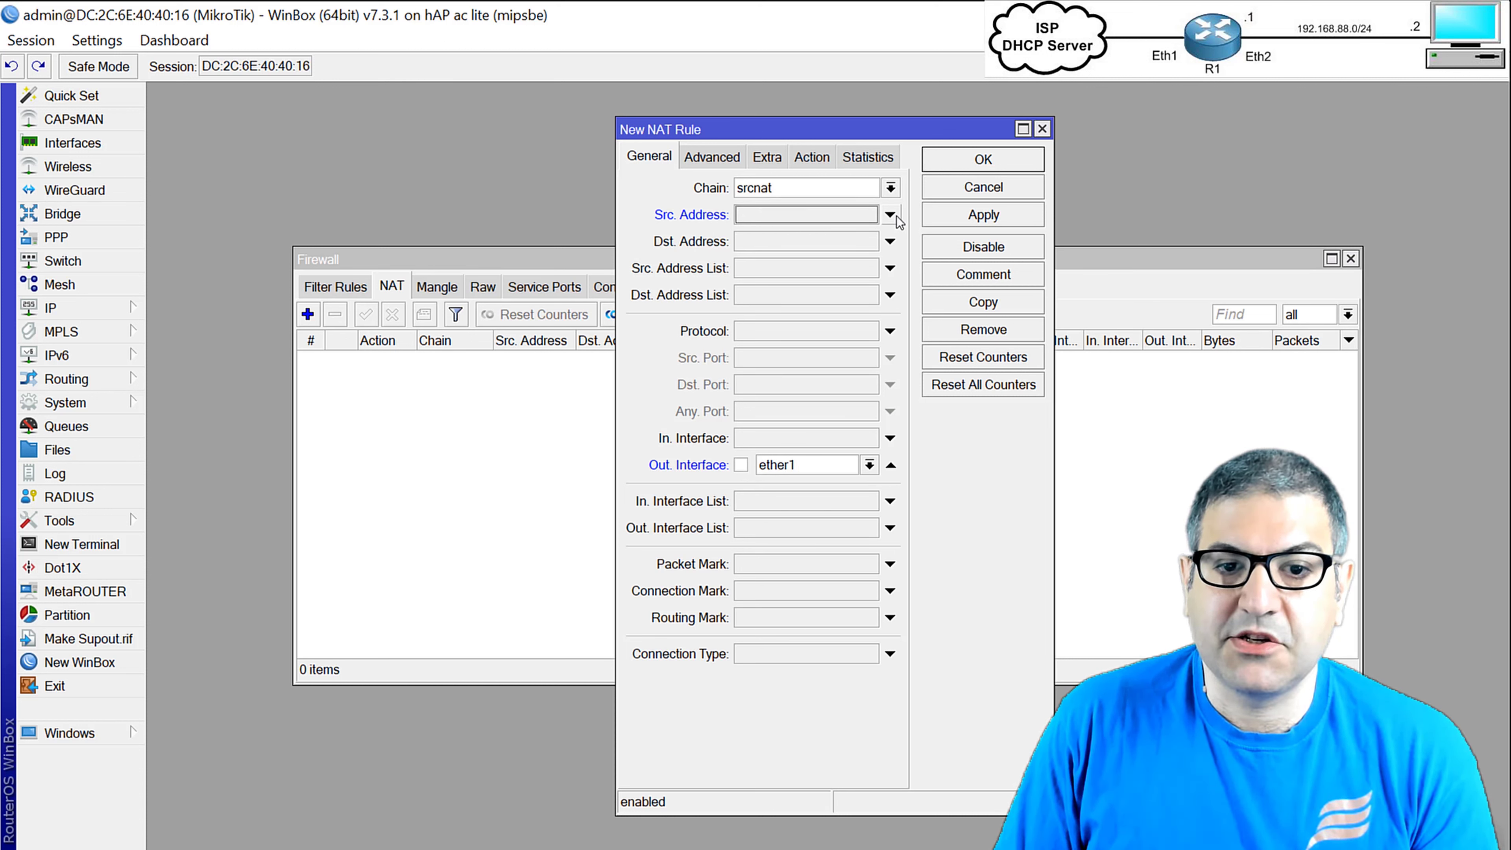
{"action": "left_click", "coordinate": [891, 216]}
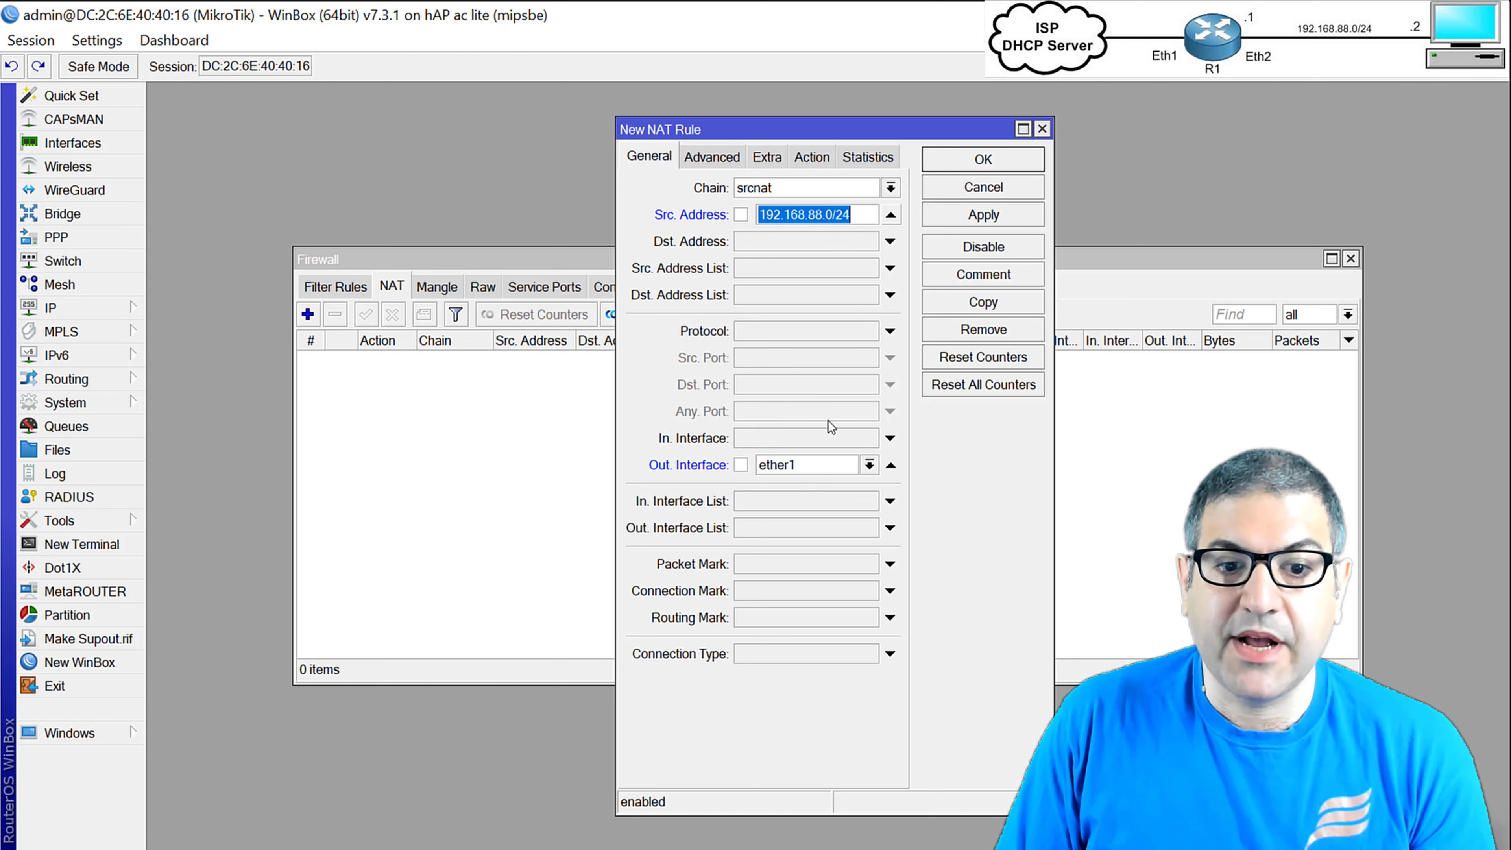
Set the rule's action to masquerade and save it.
{"action": "left_click", "coordinate": [810, 158]}
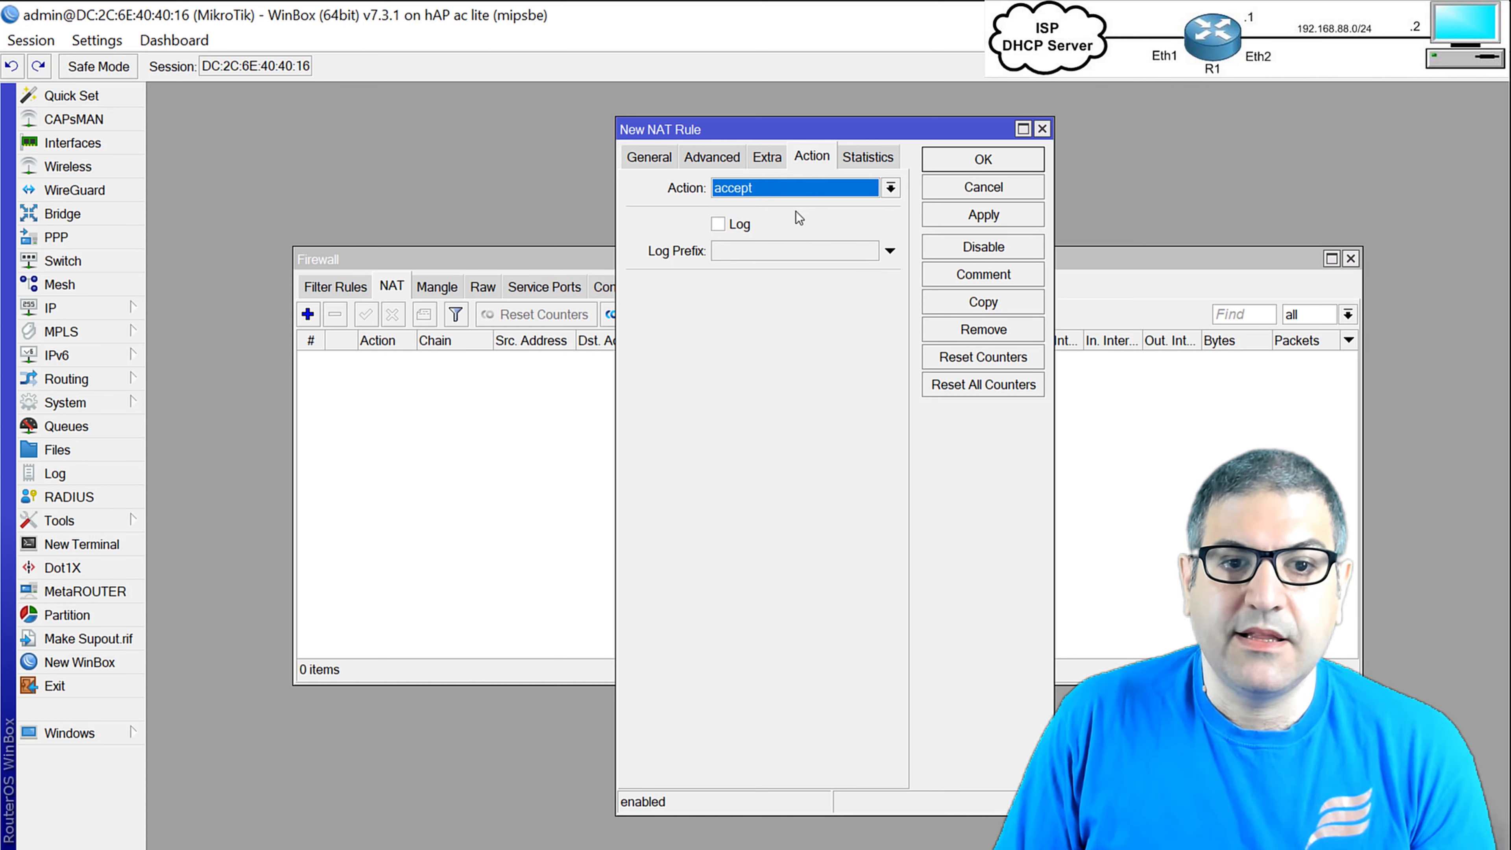
{"action": "left_click", "coordinate": [753, 193]}
{"action": "left_click", "coordinate": [799, 298]}
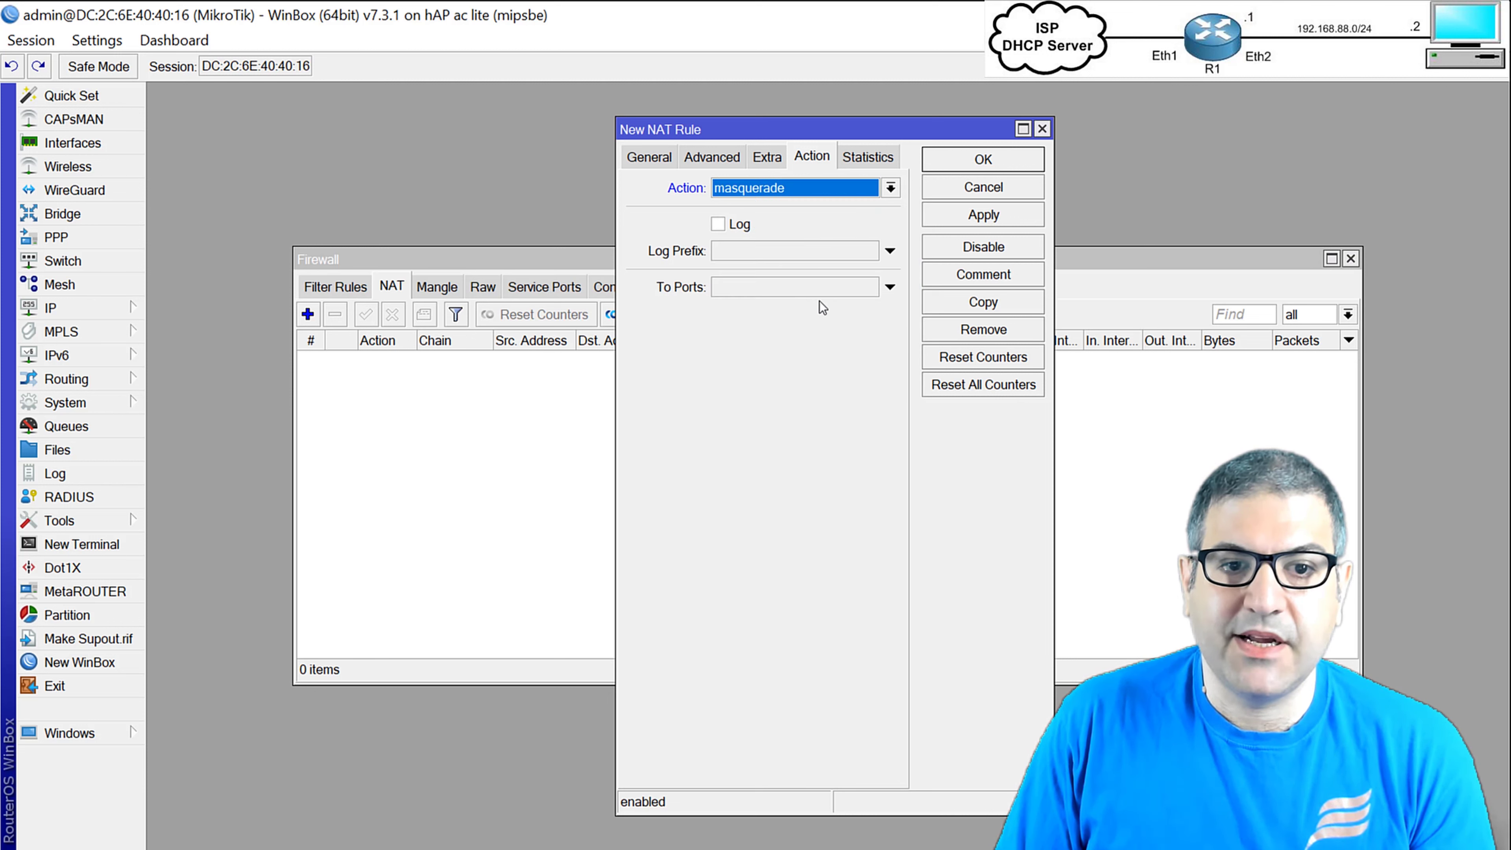
{"action": "left_click", "coordinate": [999, 212]}
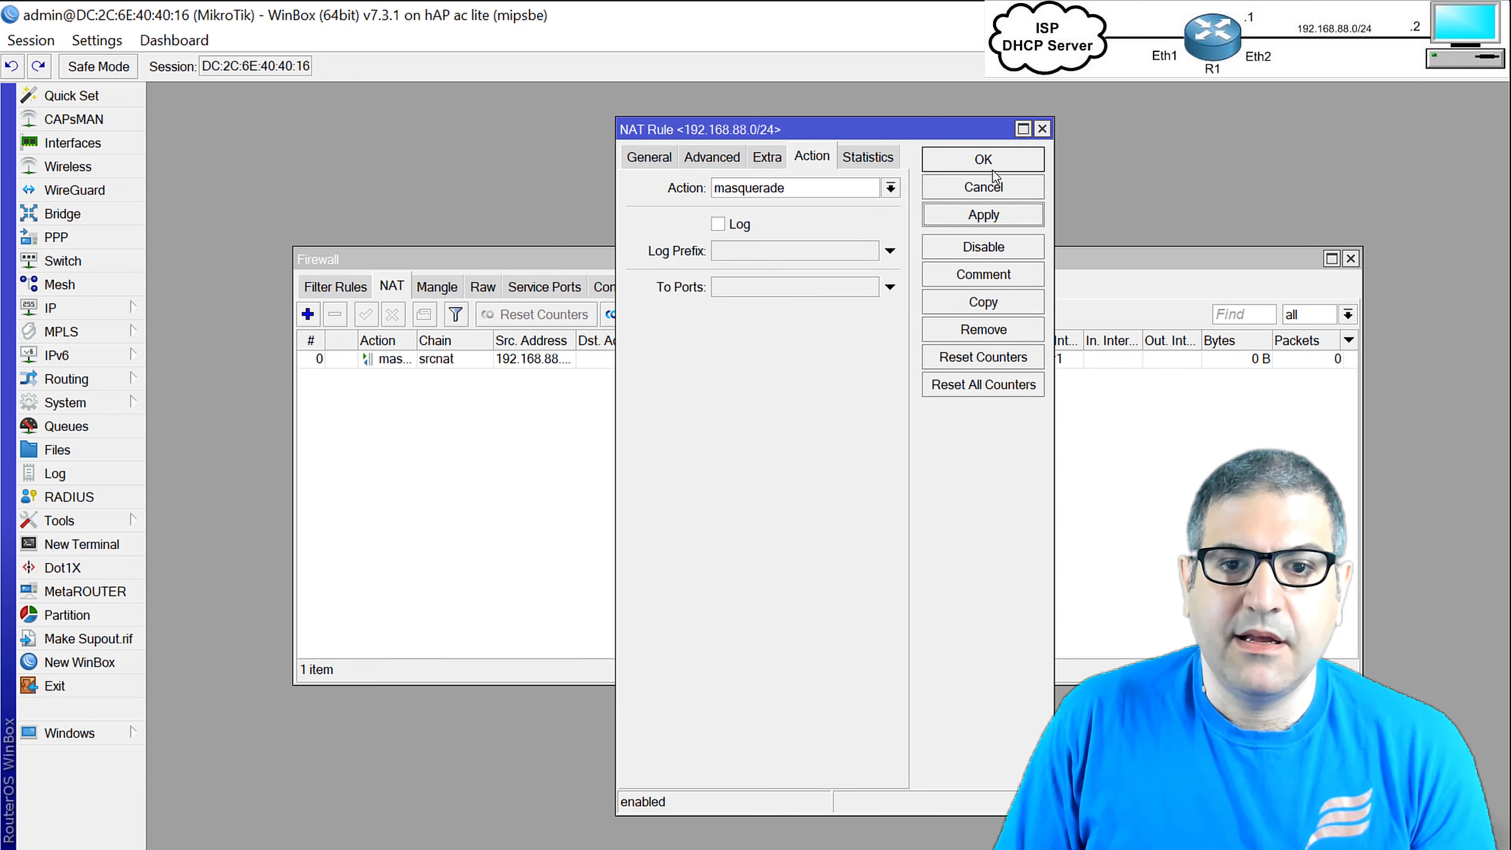
{"action": "left_click", "coordinate": [983, 159]}
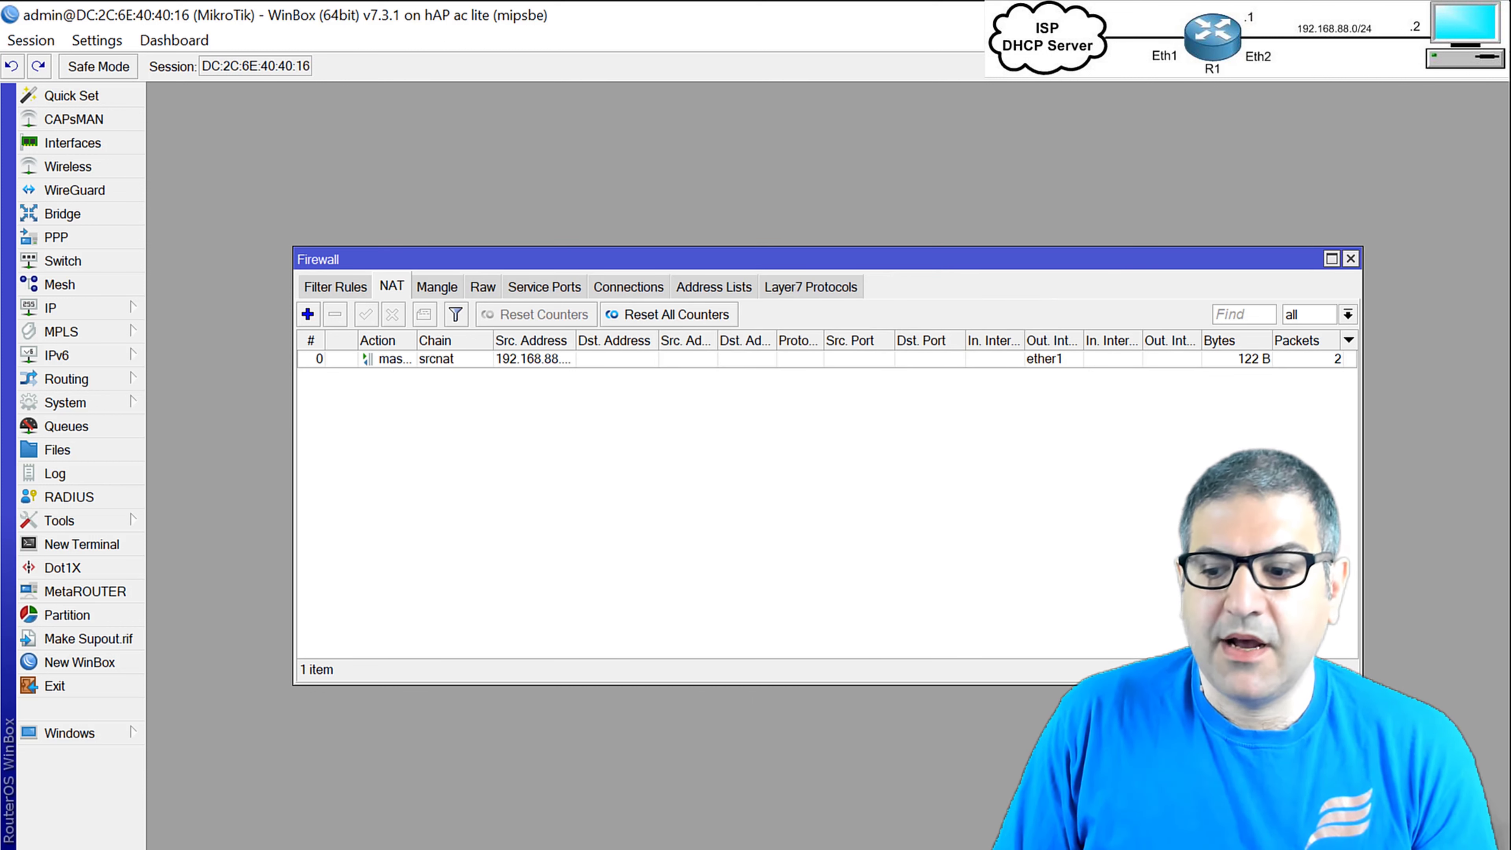
Rerun ping 8.8.8.8 in Command Prompt, which now gets replies.
{"action": "key", "text": "alt+Tab"}
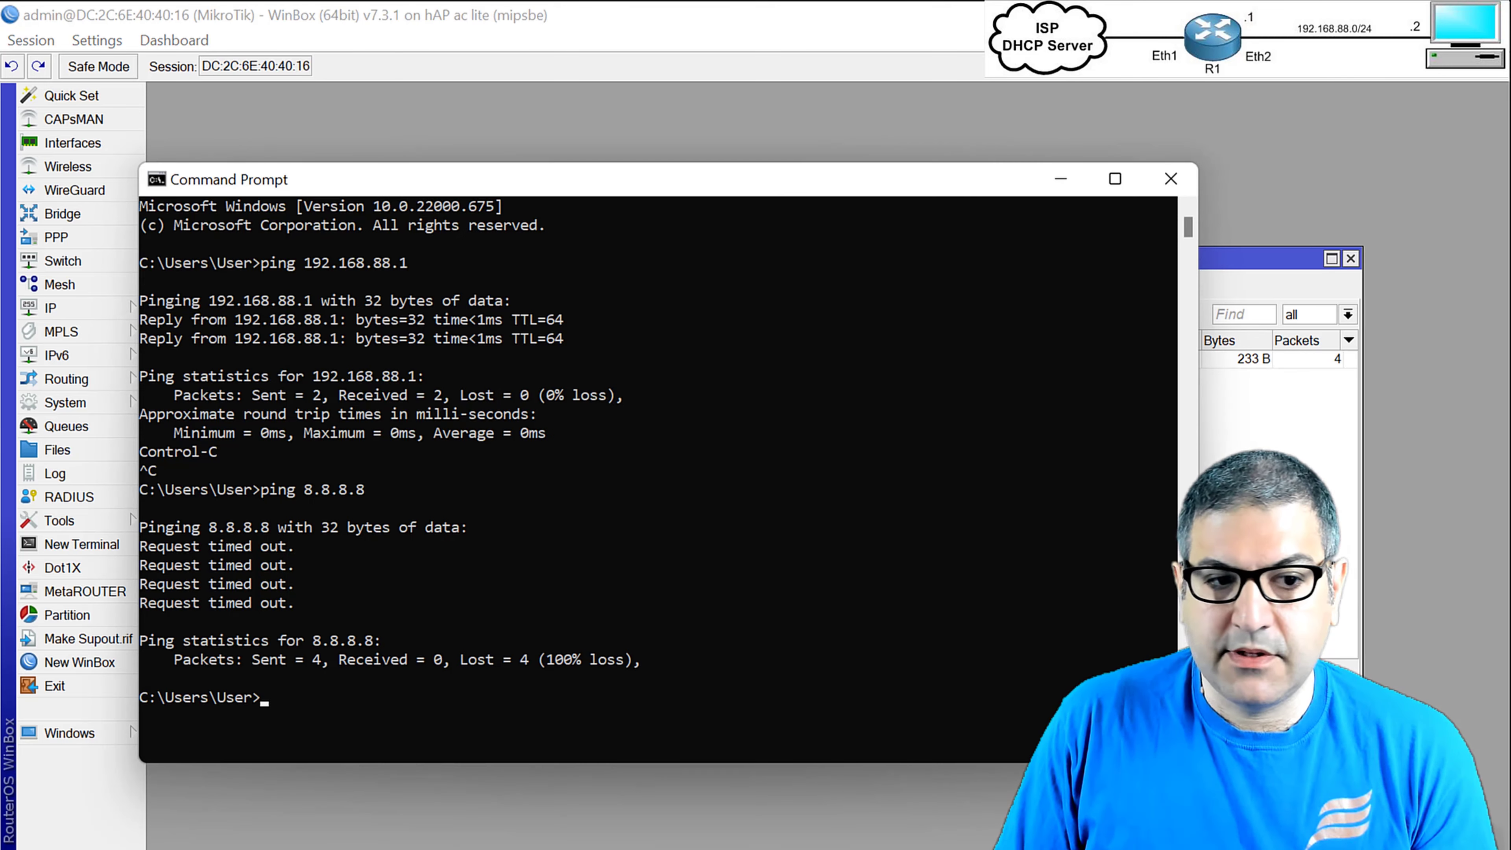
{"action": "left_click", "coordinate": [539, 489]}
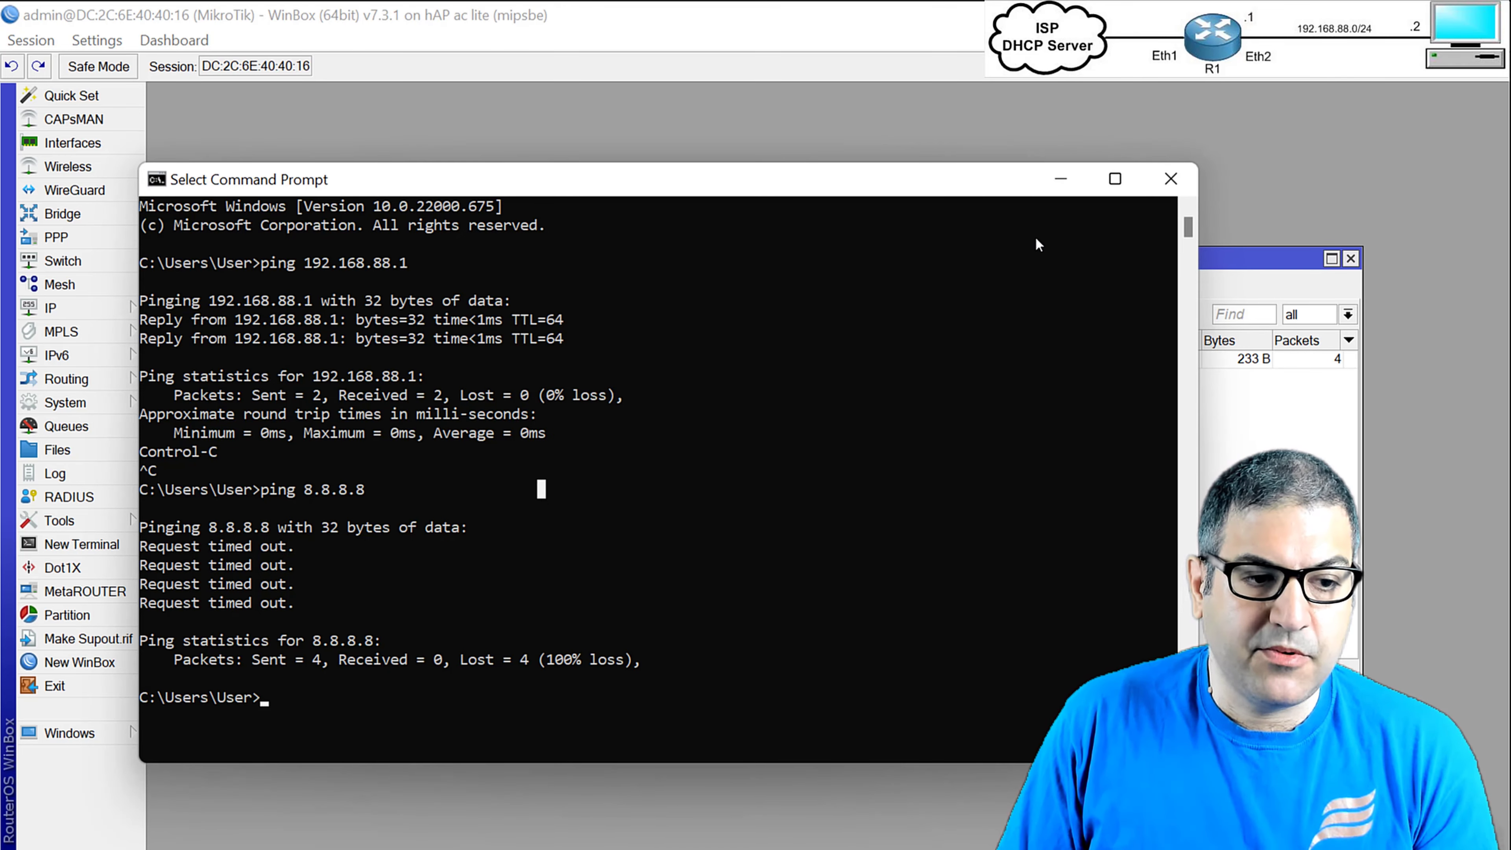
{"action": "key", "text": "Escape"}
{"action": "key", "text": "Up"}
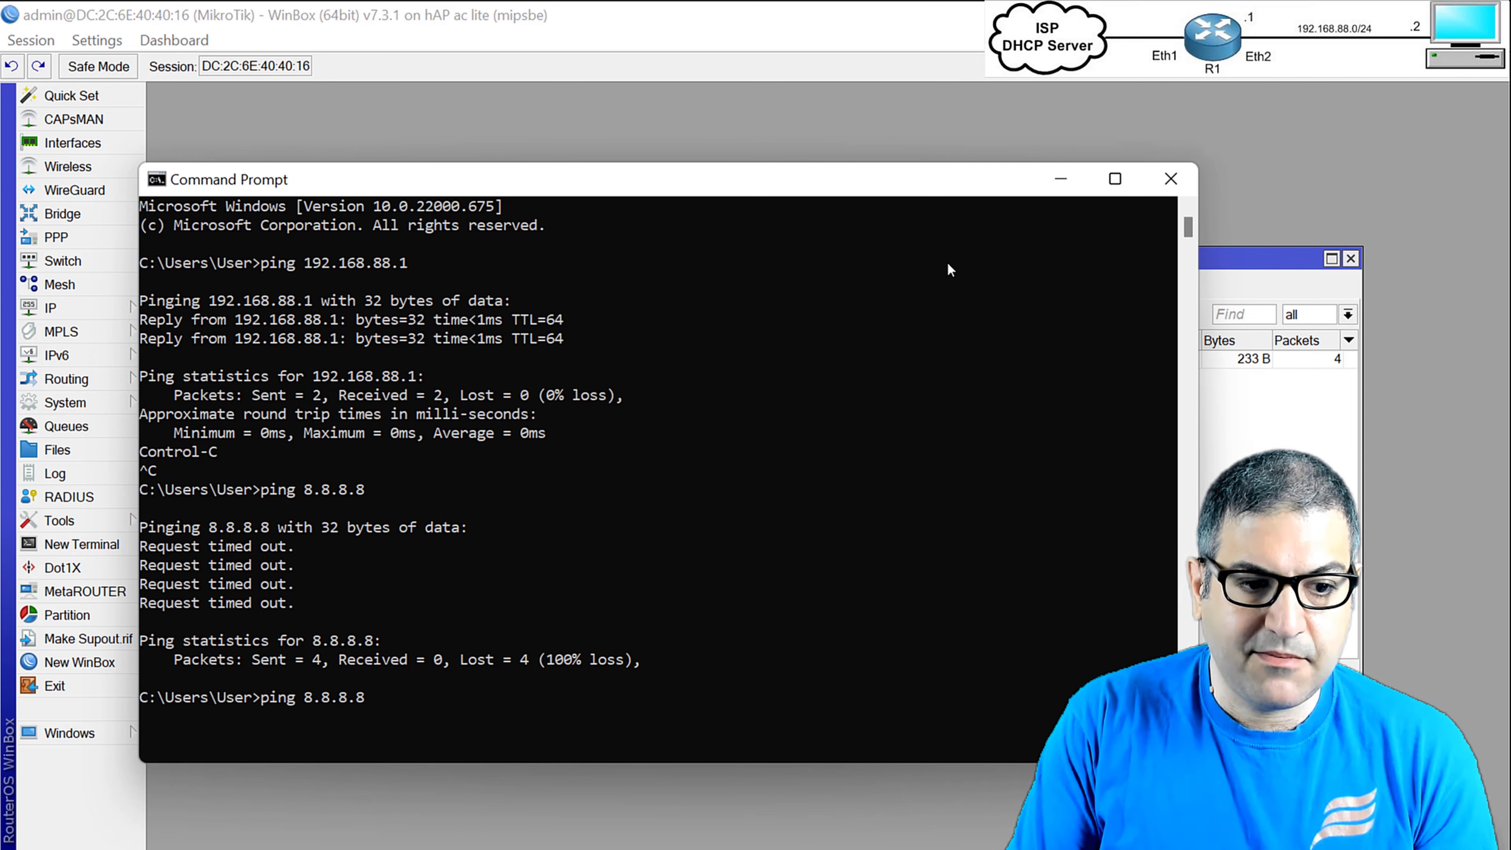
{"action": "key", "text": "Return"}
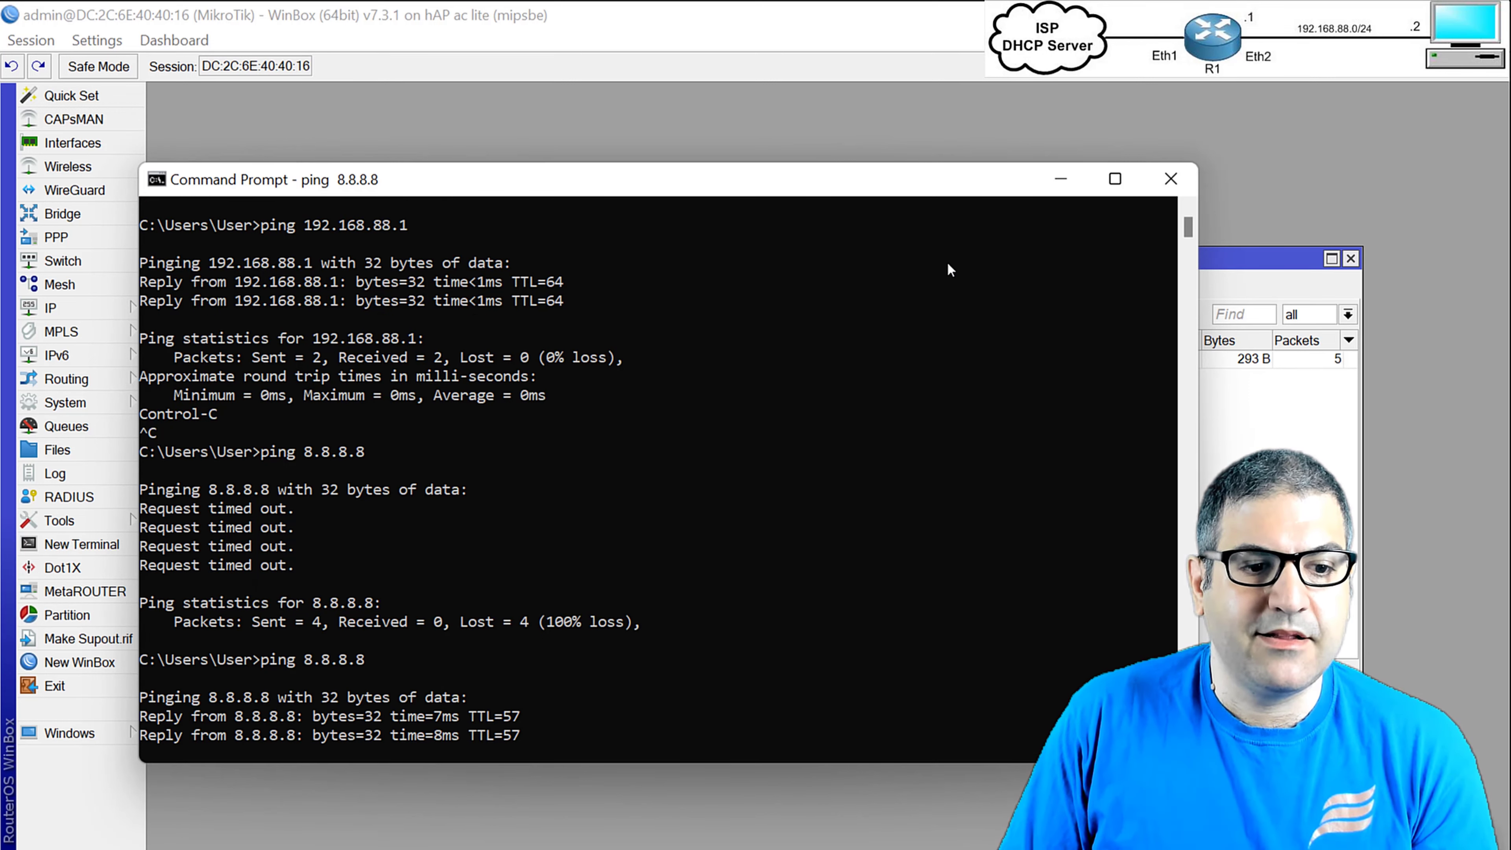
{"action": "key", "text": "ctrl+c"}
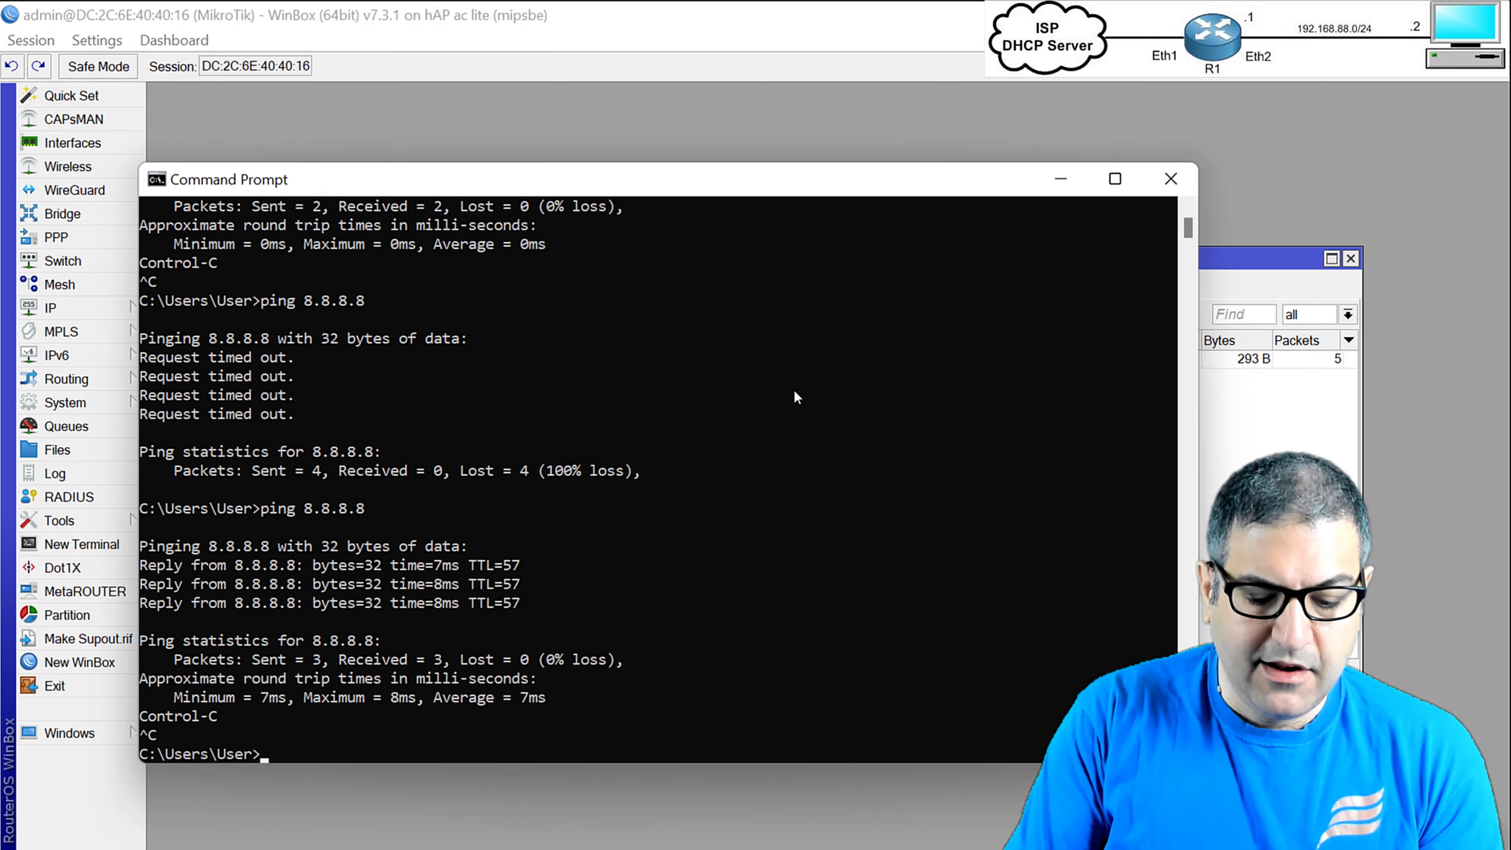
Ping google.com until it replies with 0% loss, then minimize the console.
{"action": "type", "text": "ping "}
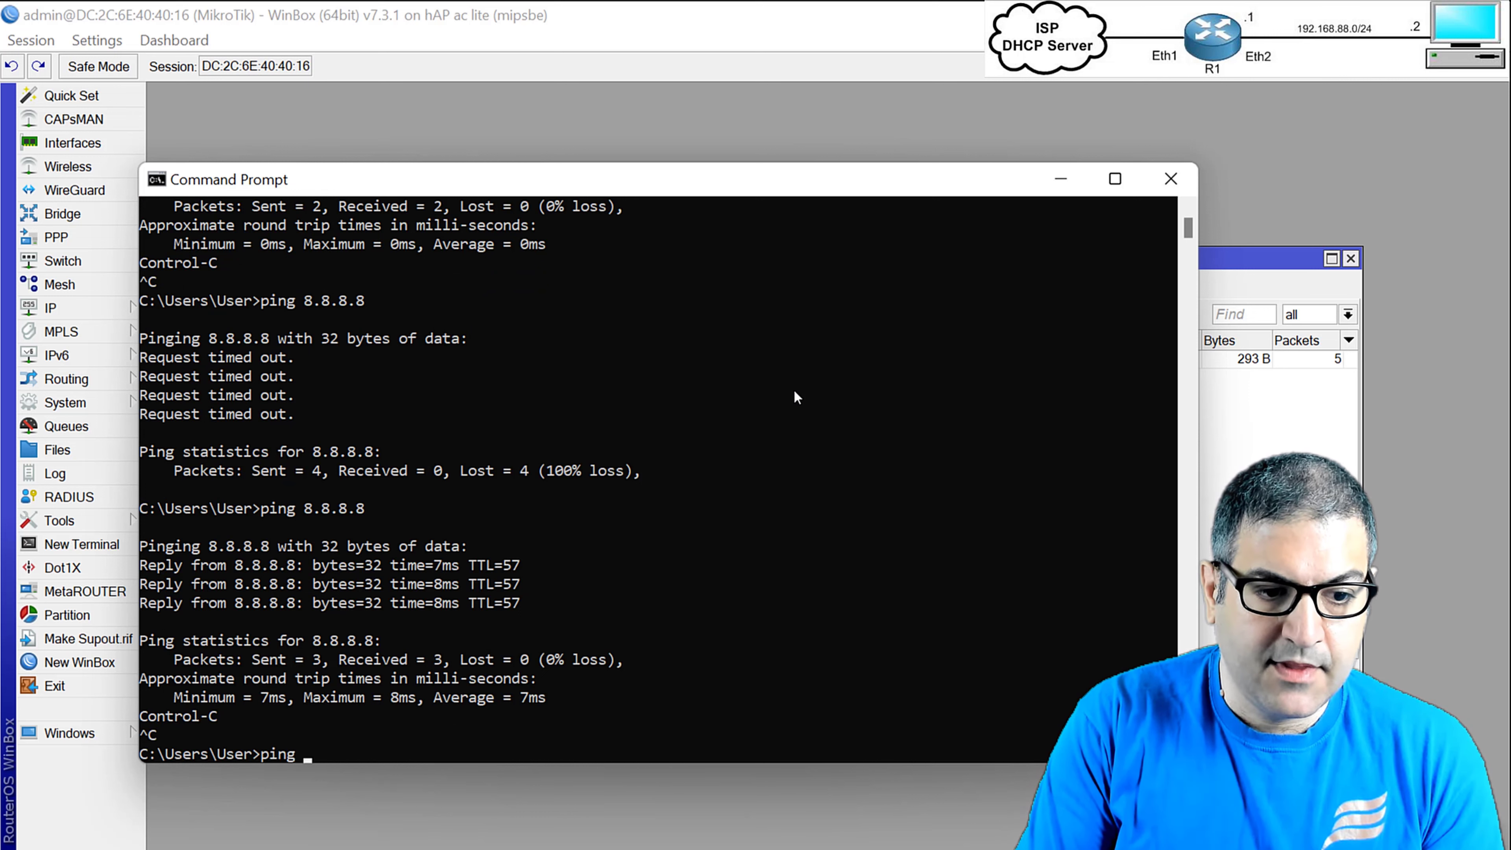
{"action": "type", "text": "goog"}
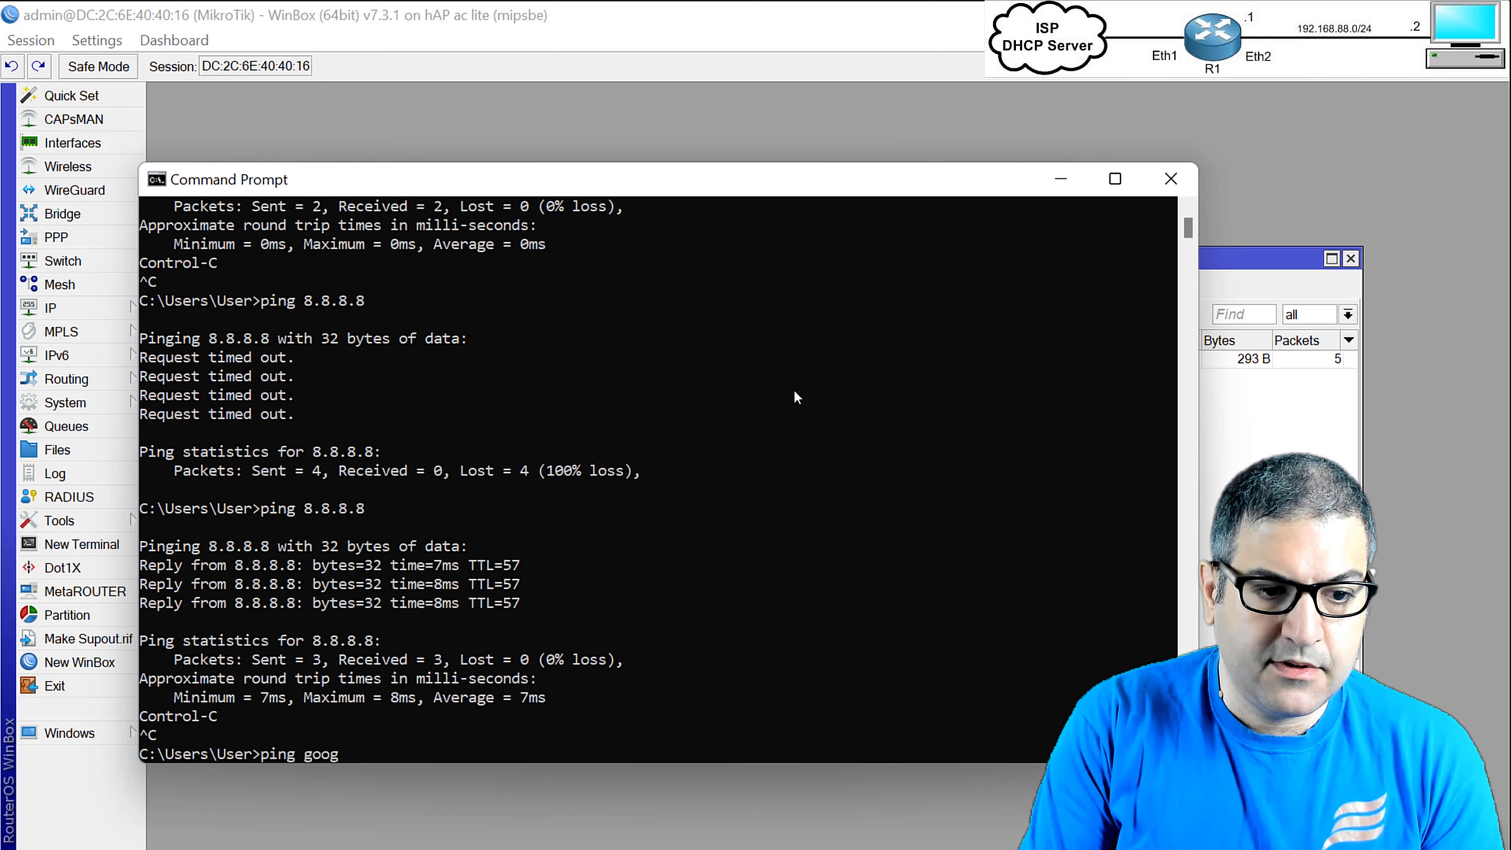
{"action": "type", "text": "le.com"}
{"action": "key", "text": "Return"}
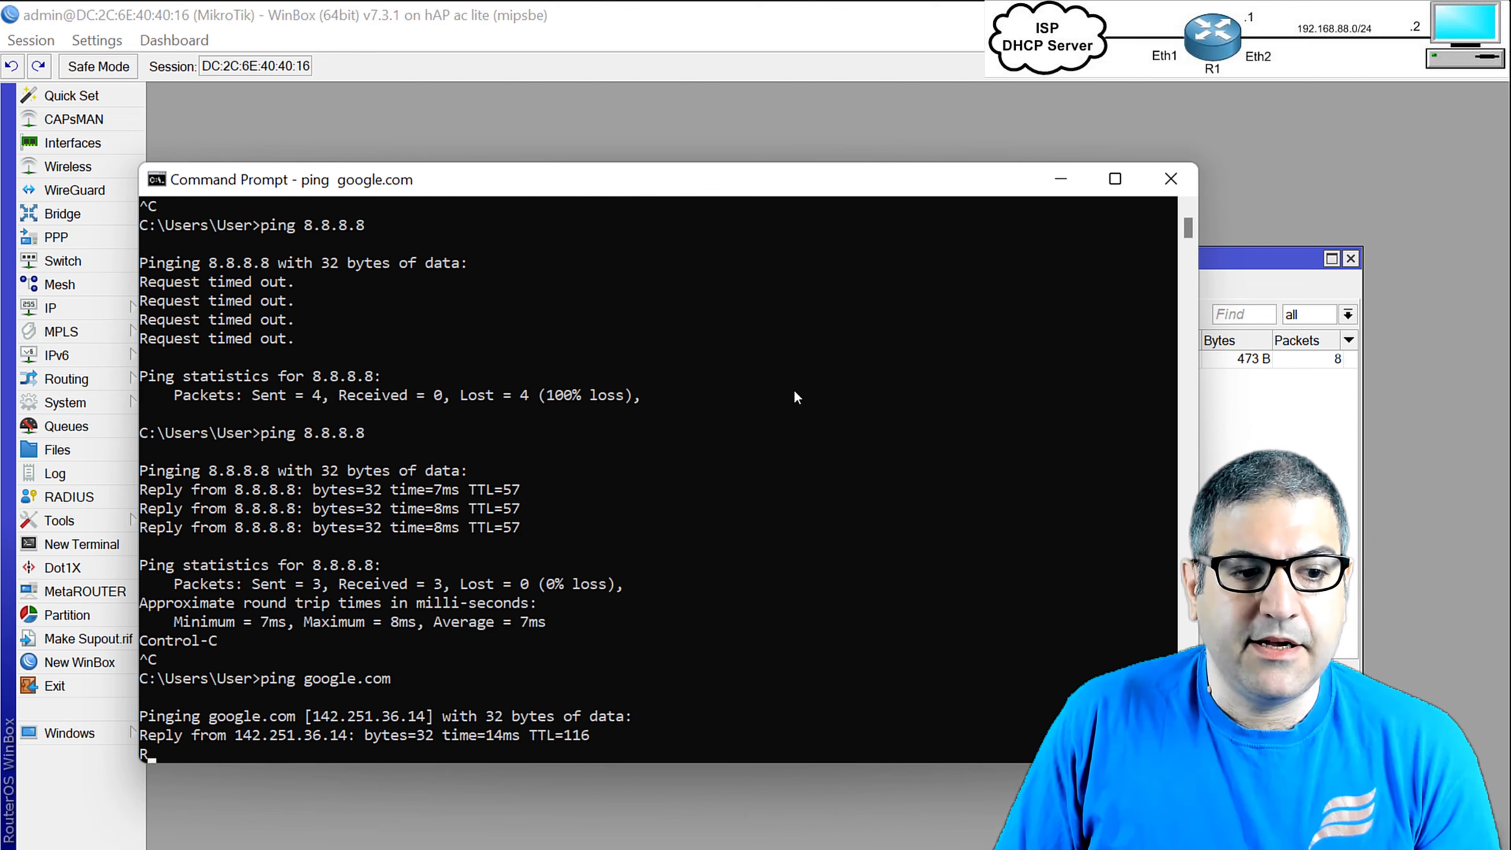
{"action": "key", "text": "ctrl+c"}
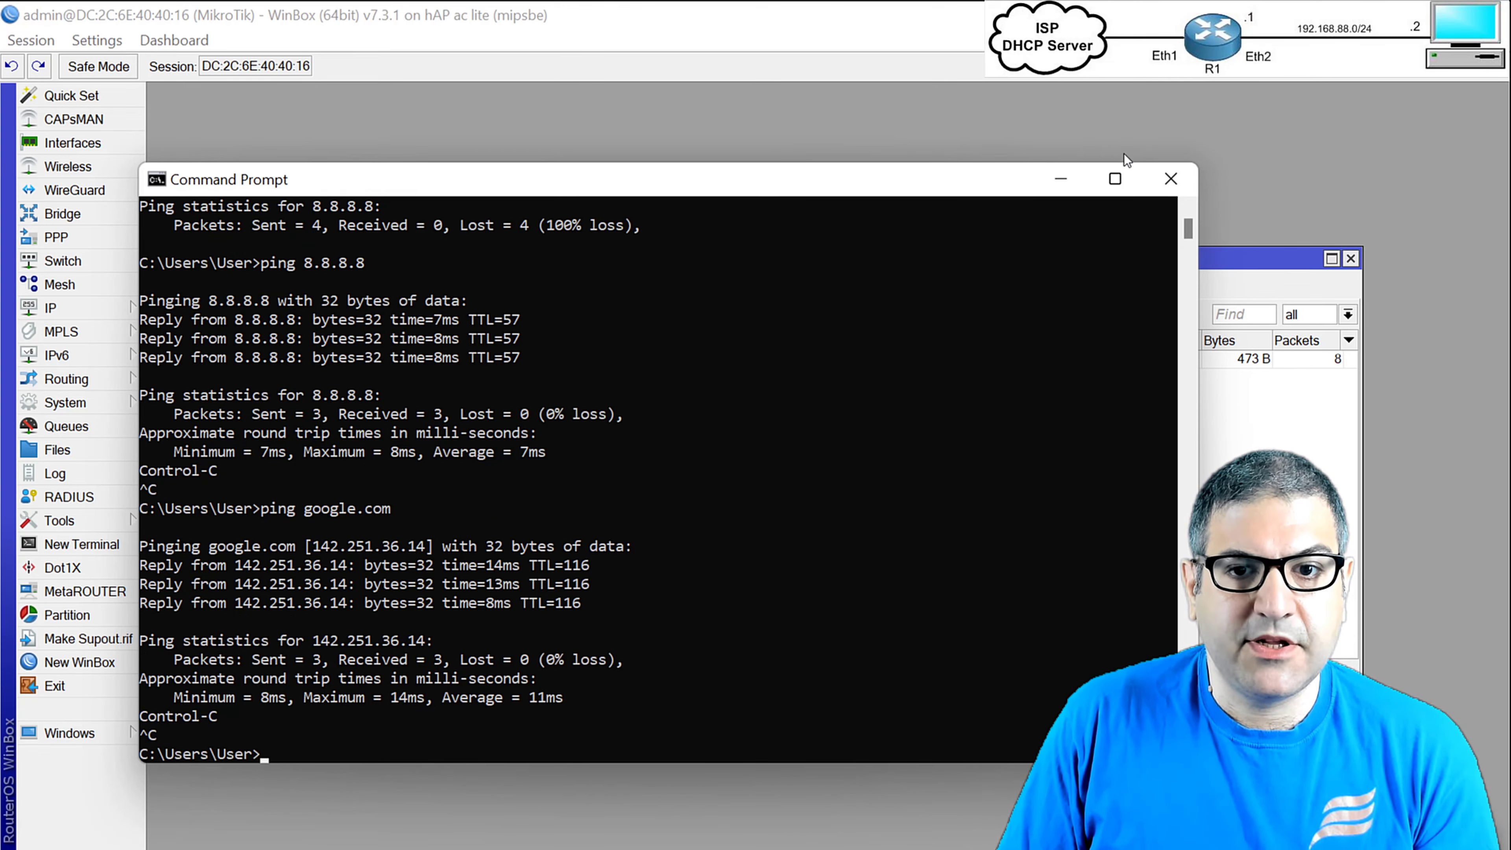
{"action": "left_click", "coordinate": [1061, 179]}
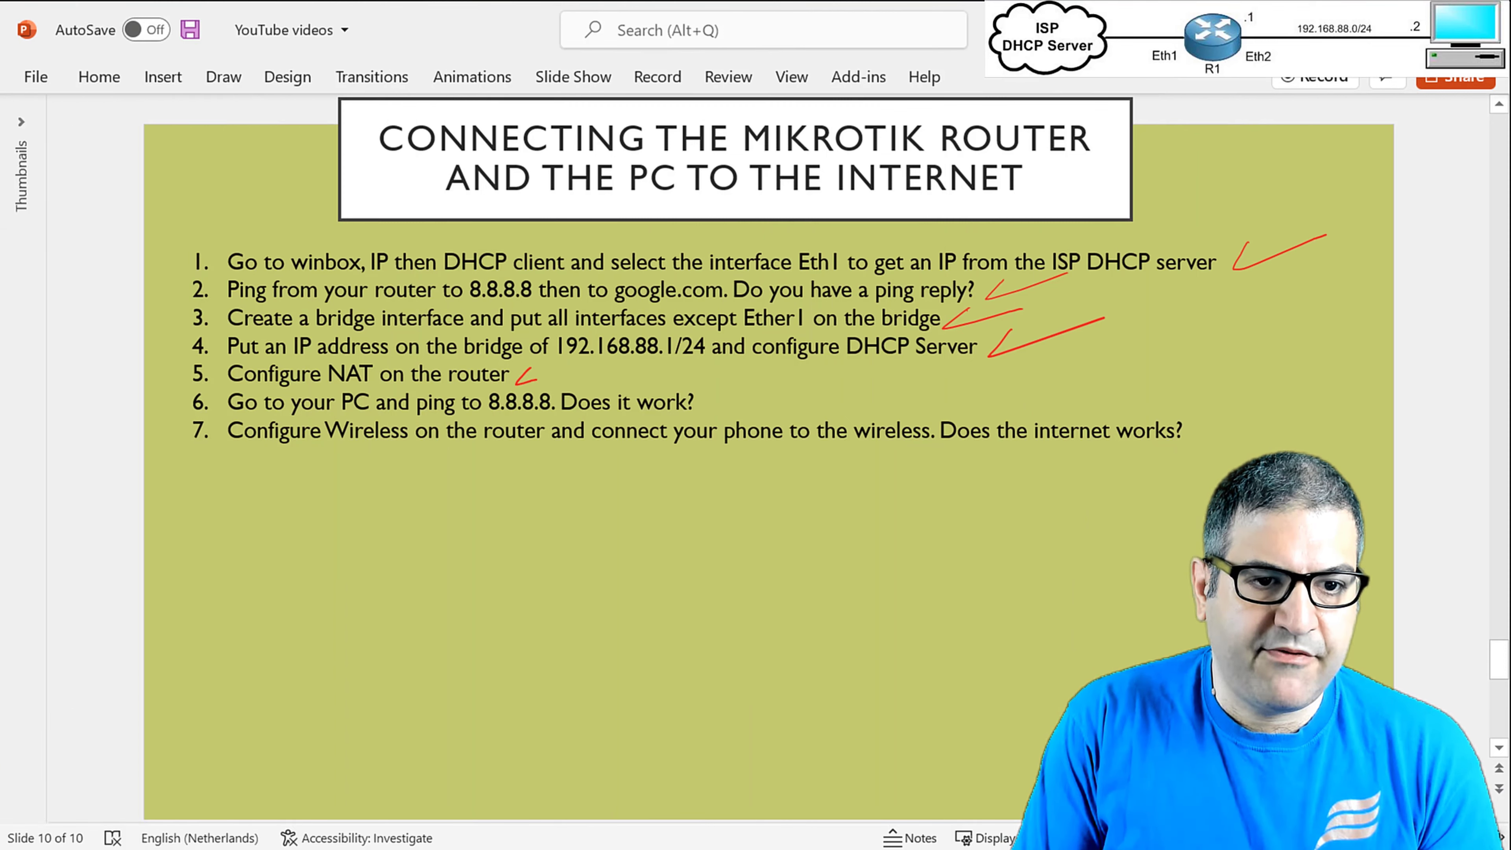
Draw red ticks after item 5 (Configure NAT) and item 6 (PC ping) on the slide.
{"action": "left_click_drag", "start_coordinate": [536, 375], "coordinate": [575, 363]}
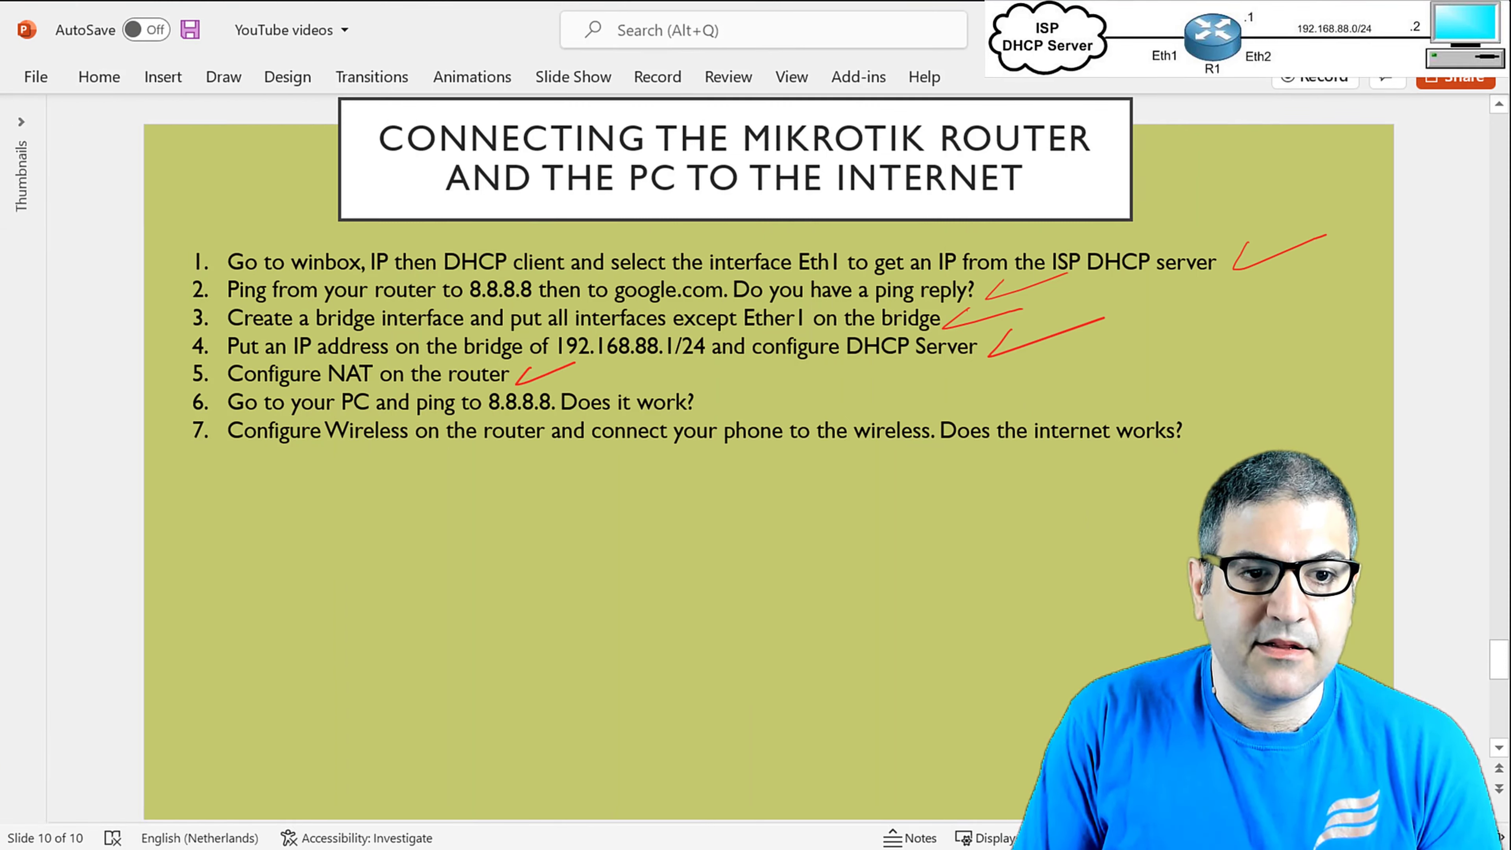
{"action": "left_click_drag", "start_coordinate": [712, 393], "coordinate": [782, 384]}
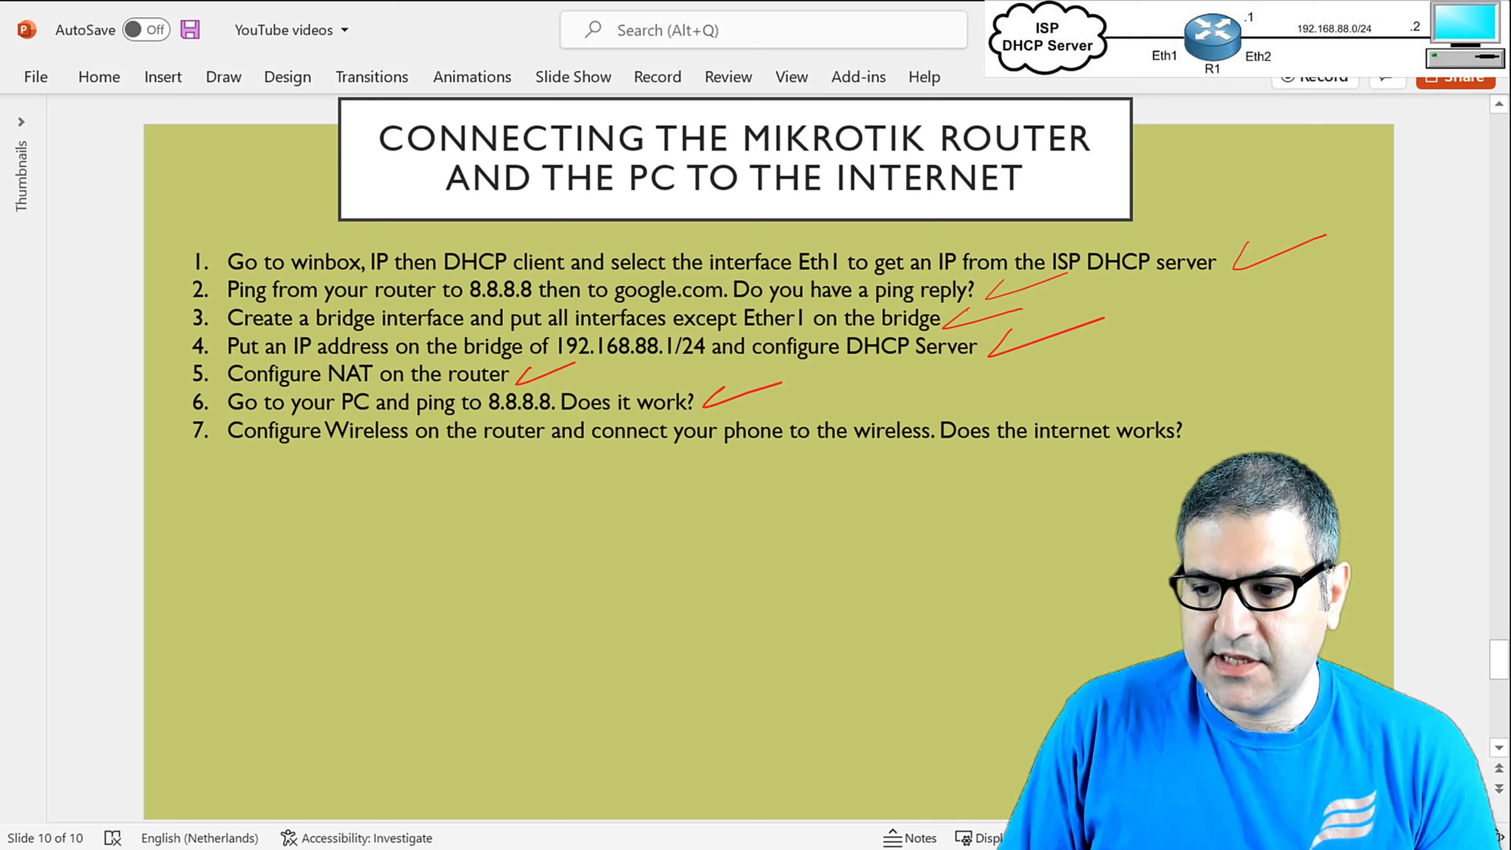
{"action": "key", "text": "alt+Tab"}
Rerun ping google.com, then start a continuous ping google.com -t.
{"action": "left_click", "coordinate": [633, 464]}
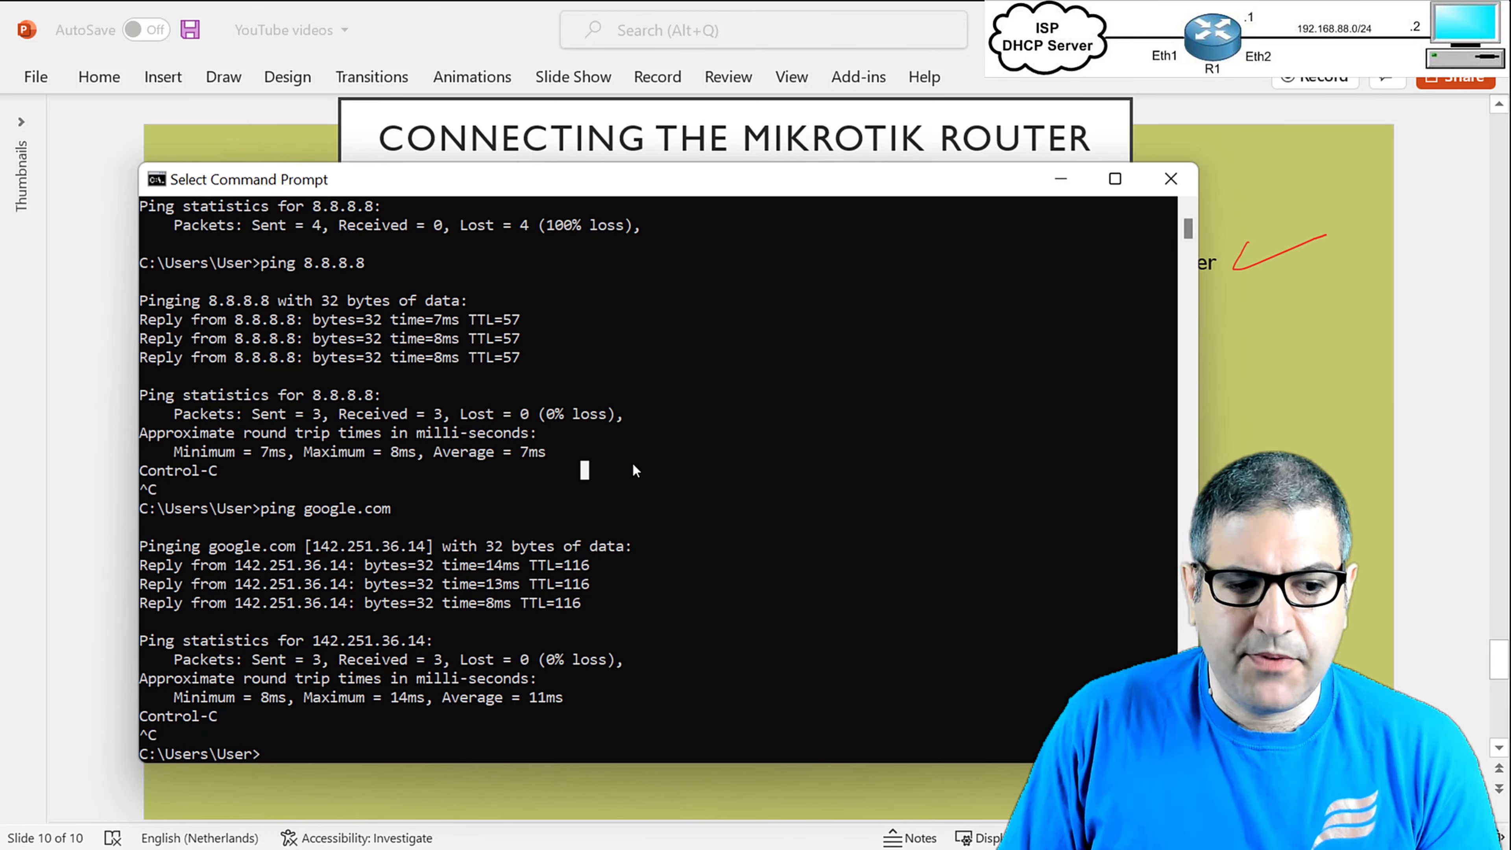
{"action": "key", "text": "Up"}
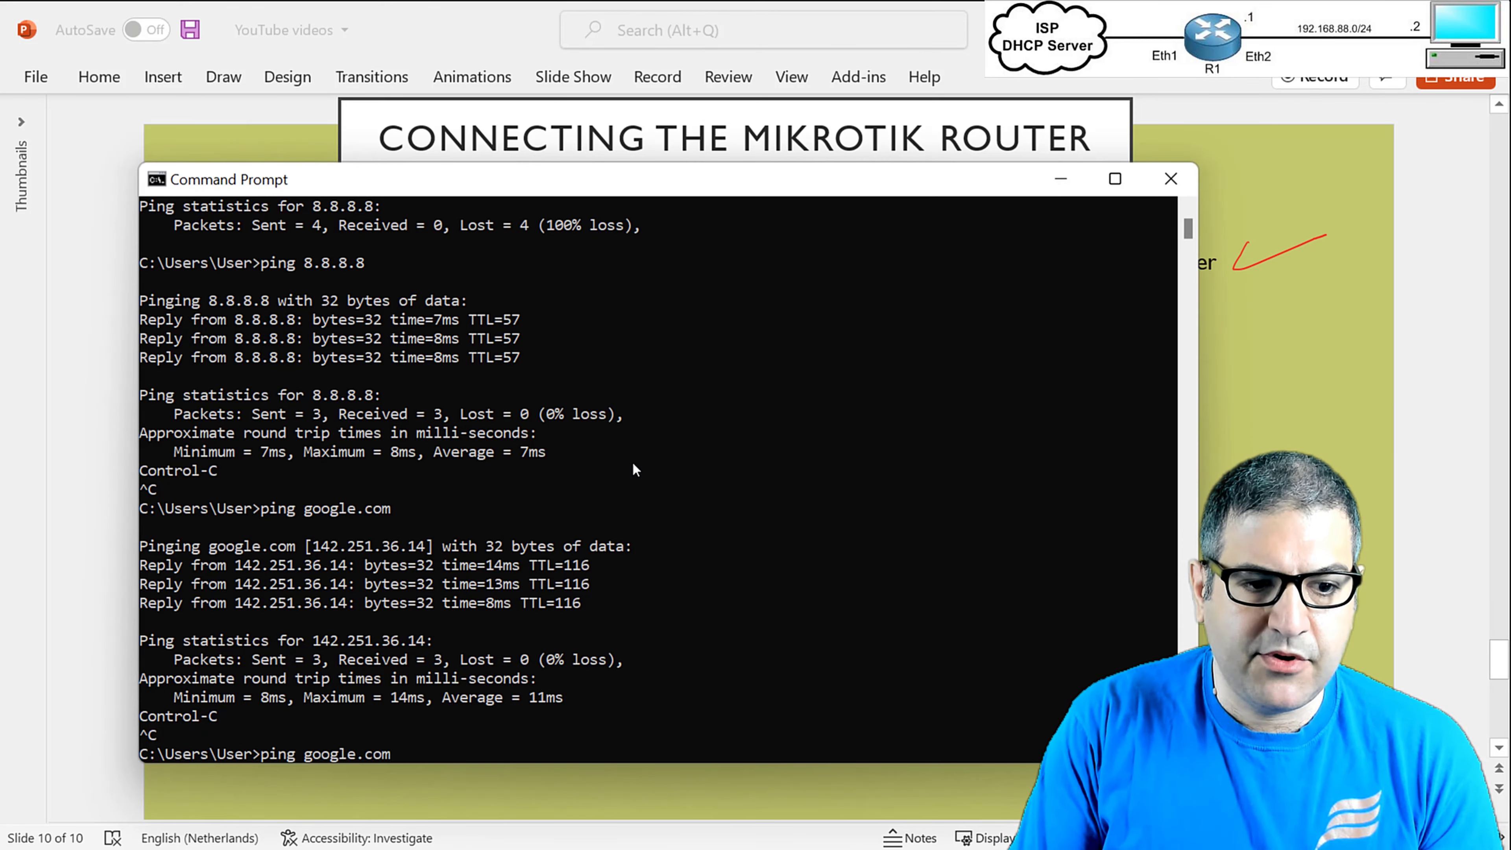
{"action": "key", "text": "Return"}
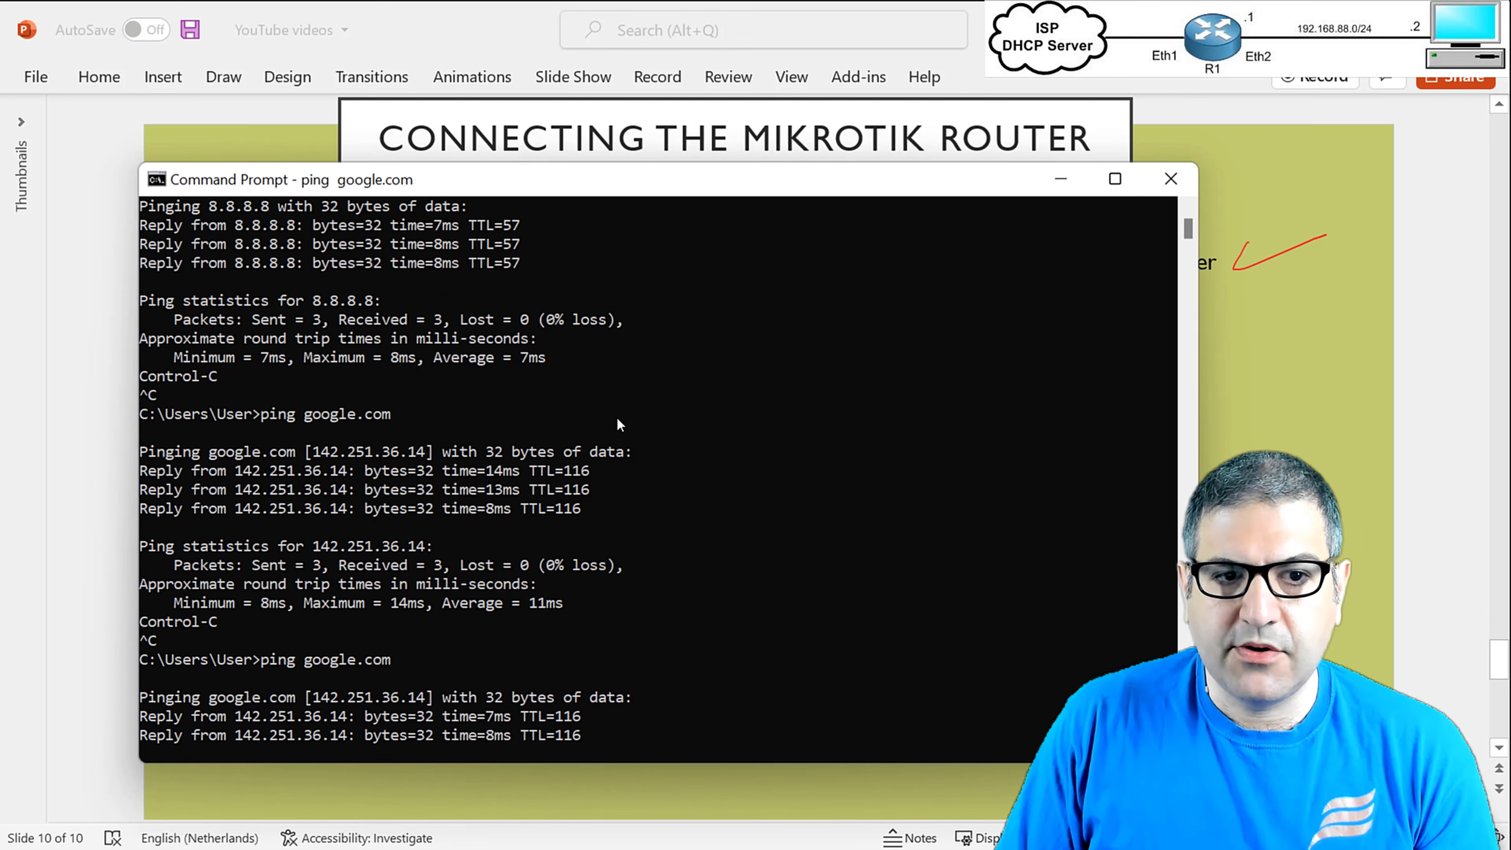
{"action": "left_click_drag", "start_coordinate": [588, 184], "coordinate": [618, 115]}
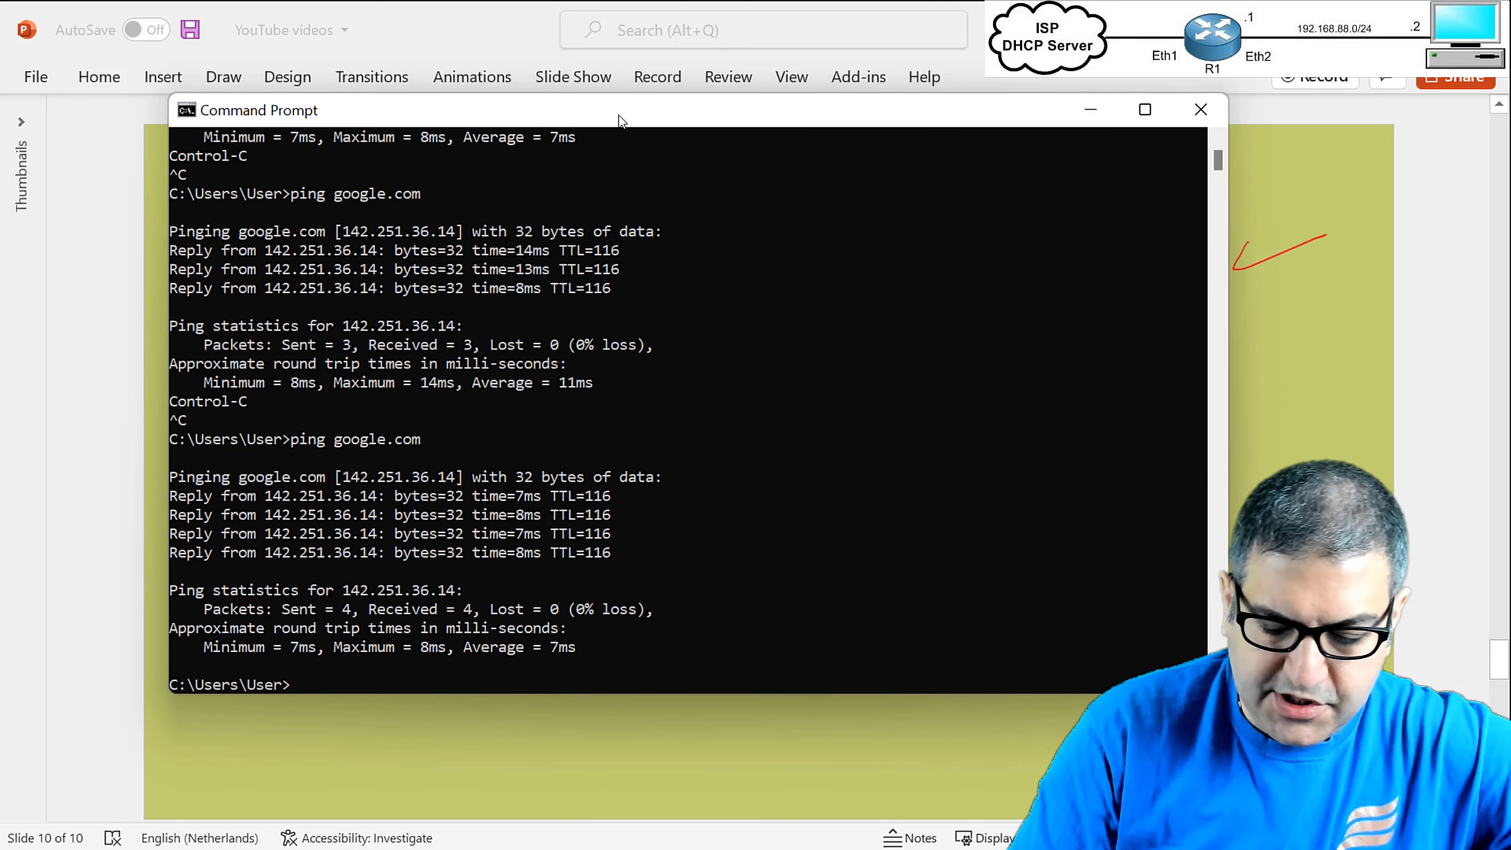
{"action": "key", "text": "Up"}
{"action": "type", "text": "-t"}
{"action": "key", "text": "Return"}
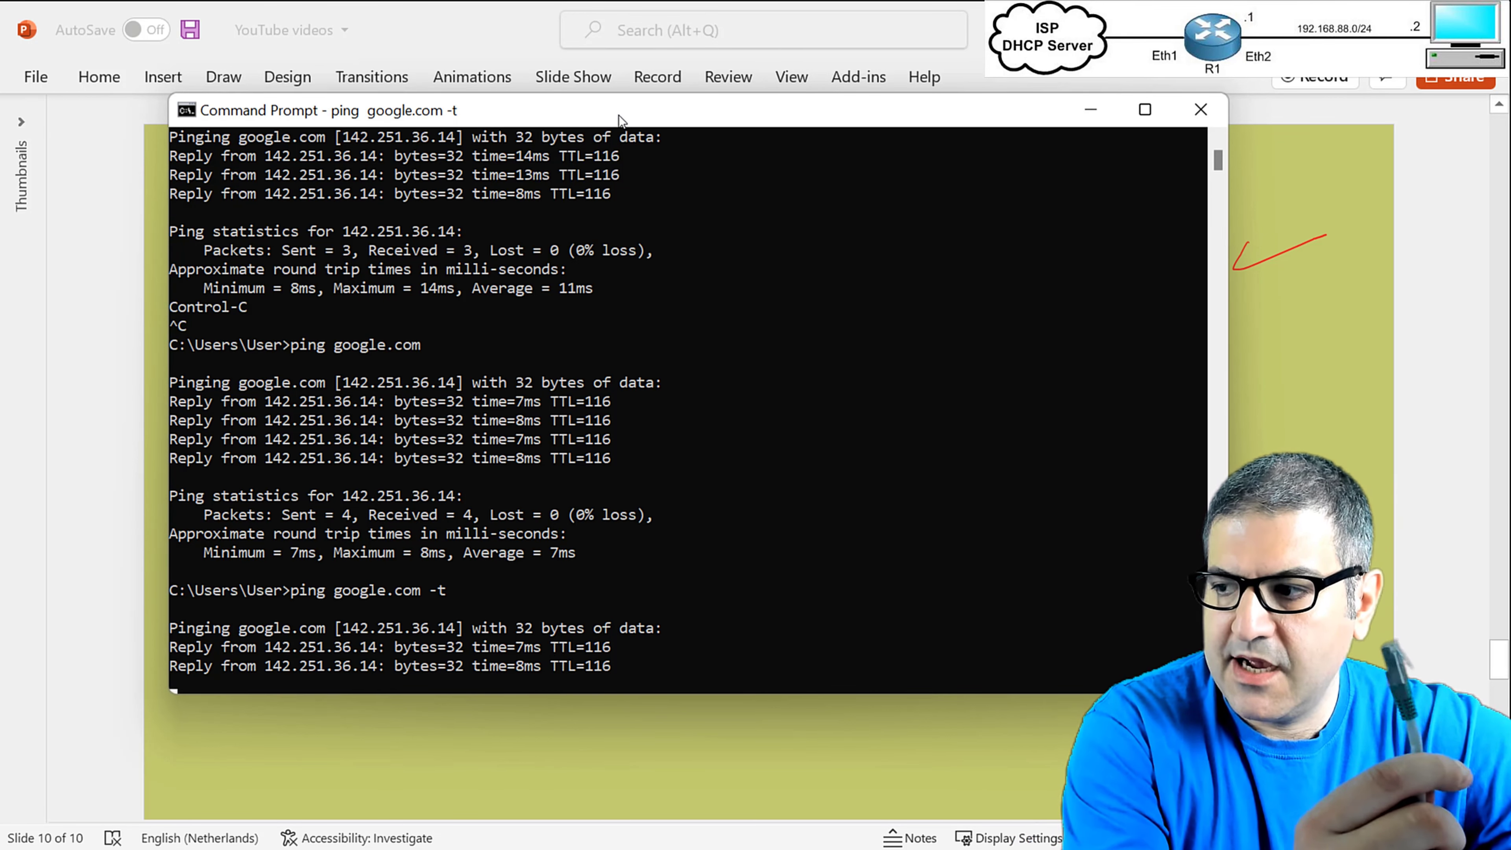
{"action": "key", "text": "alt+Tab"}
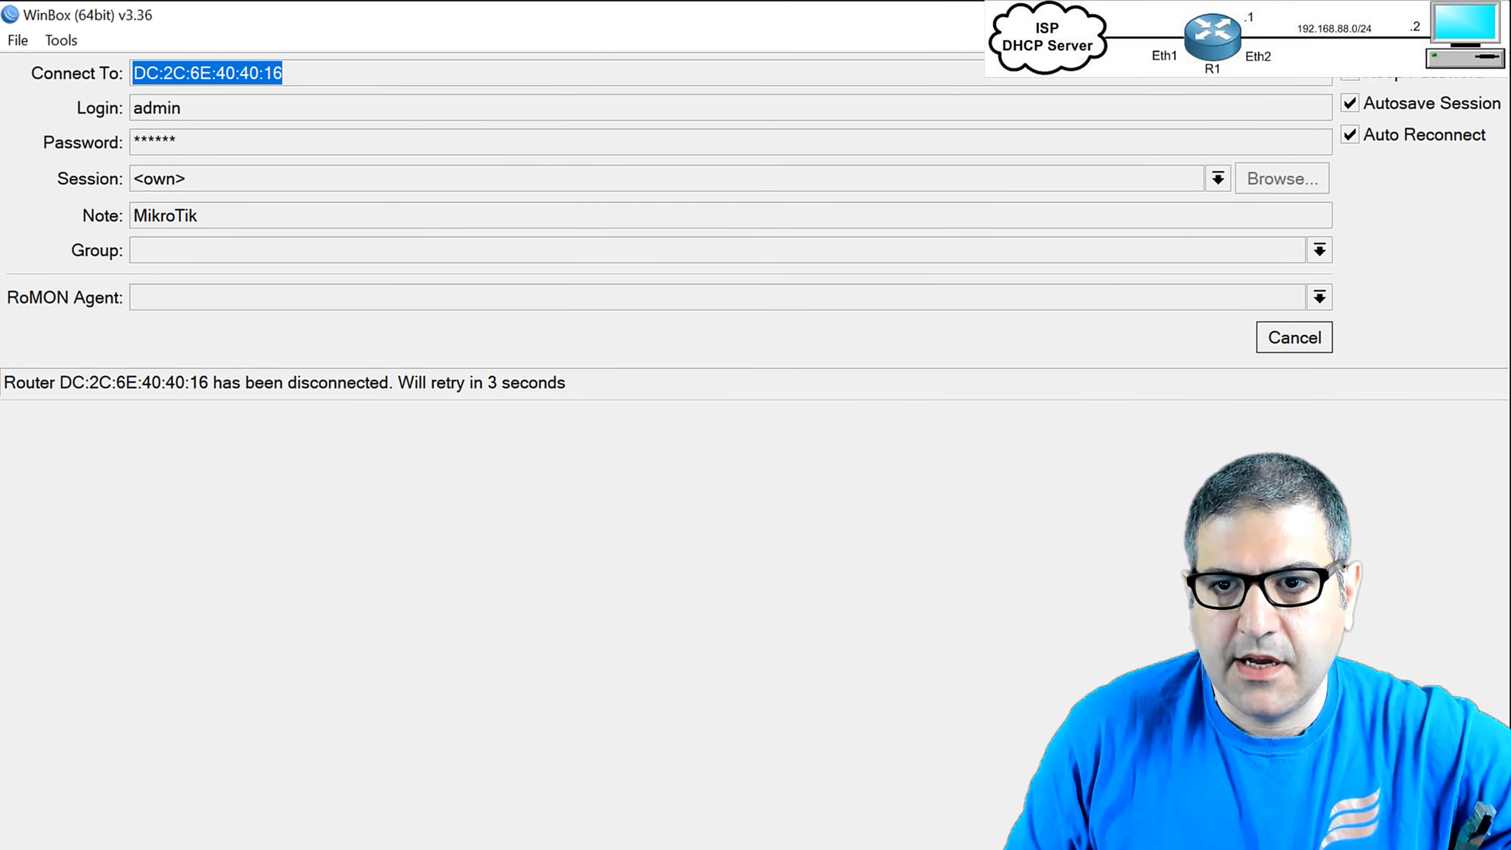
Minimize the WinBox reconnect window to watch the continuous google.com ping.
{"action": "left_click", "coordinate": [1373, 15]}
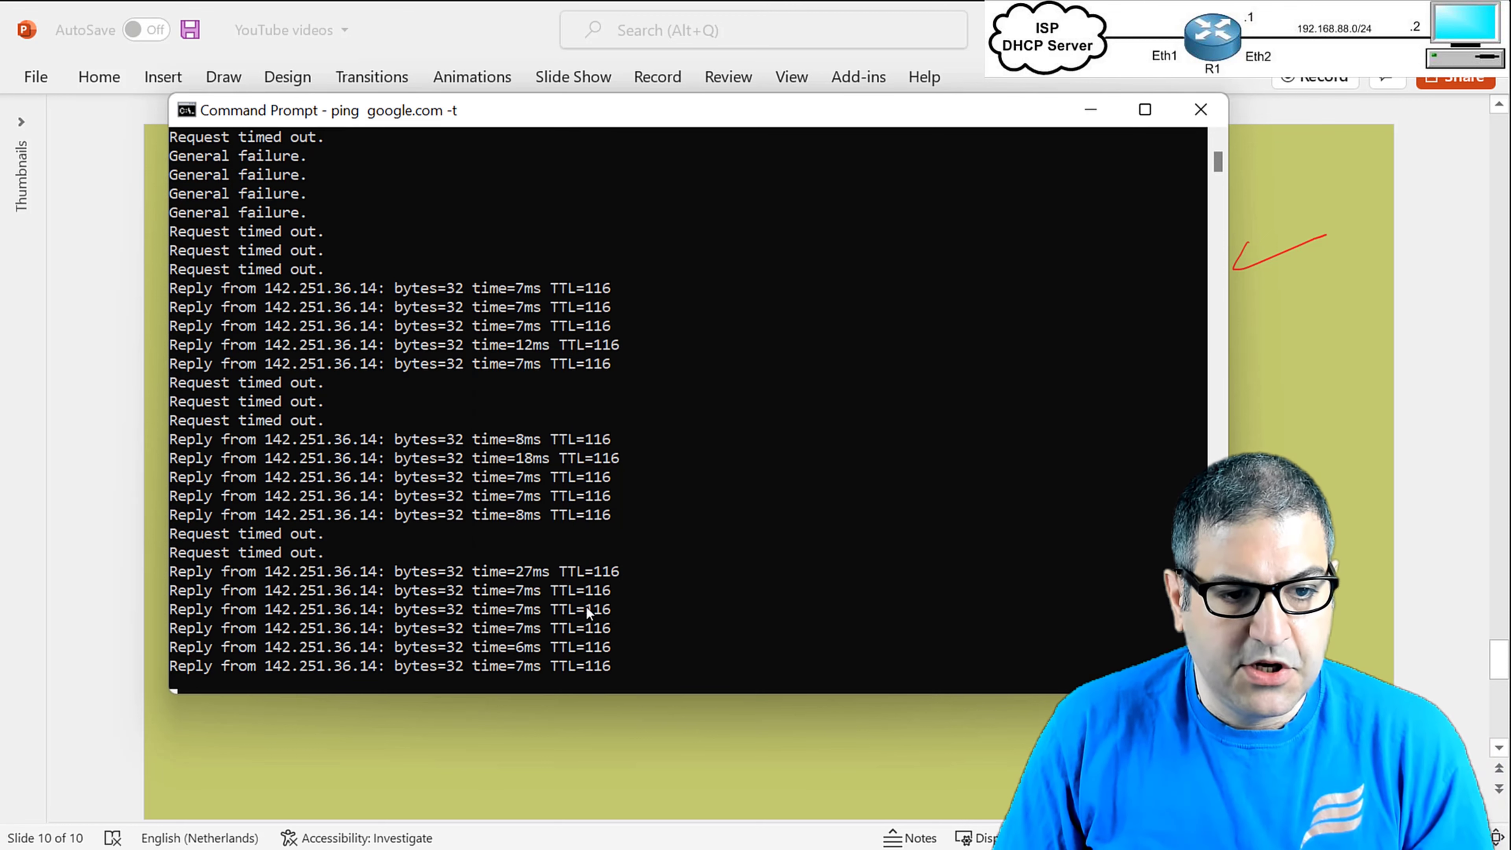
Stop the continuous ping (34 sent, 21 received, 38% loss) and minimize the console.
{"action": "left_click", "coordinate": [586, 607]}
{"action": "key", "text": "Escape"}
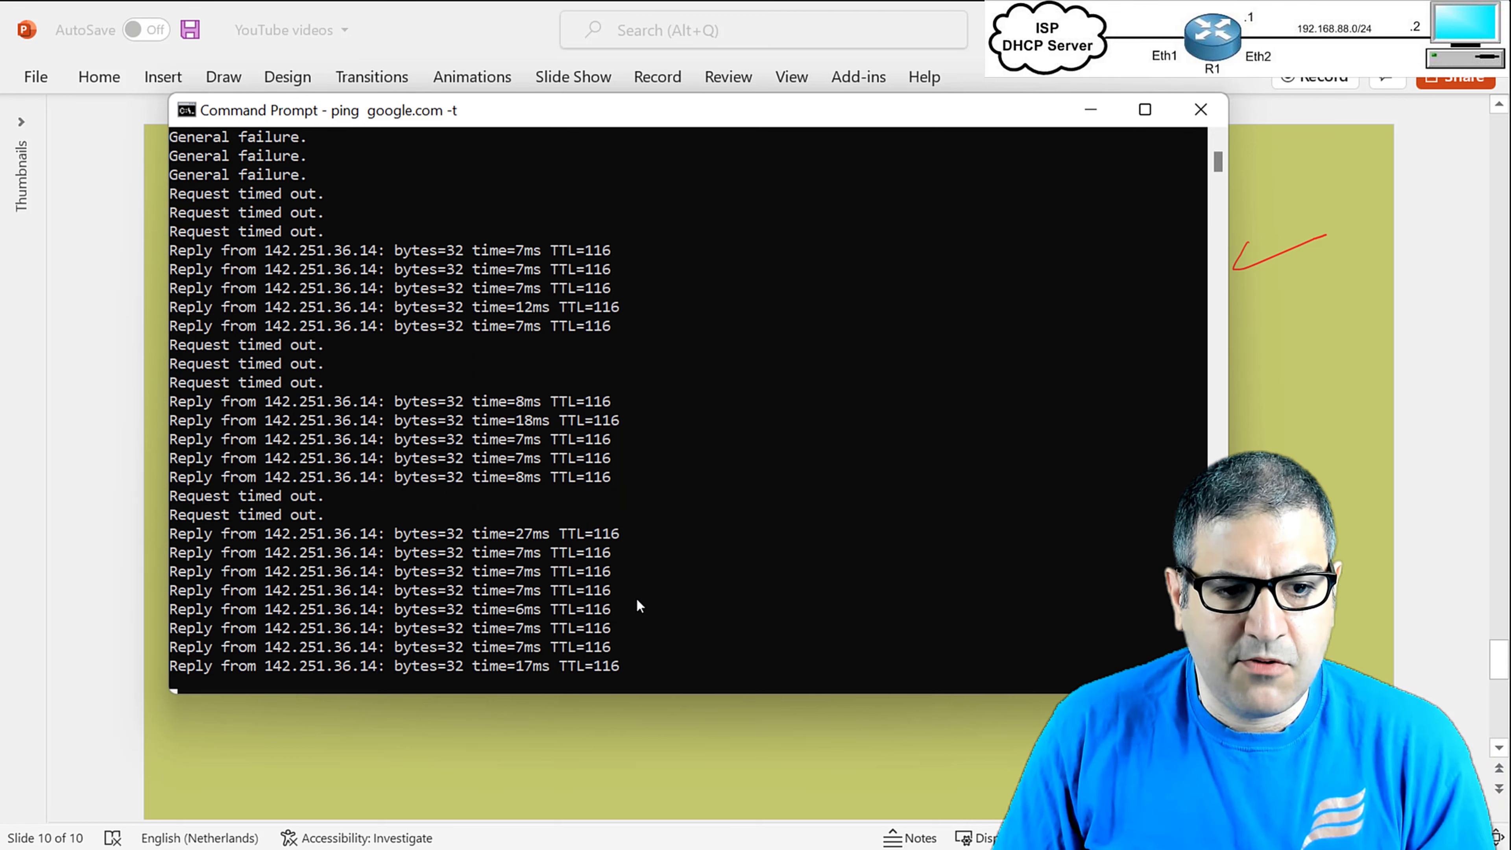
{"action": "key", "text": "ctrl+c"}
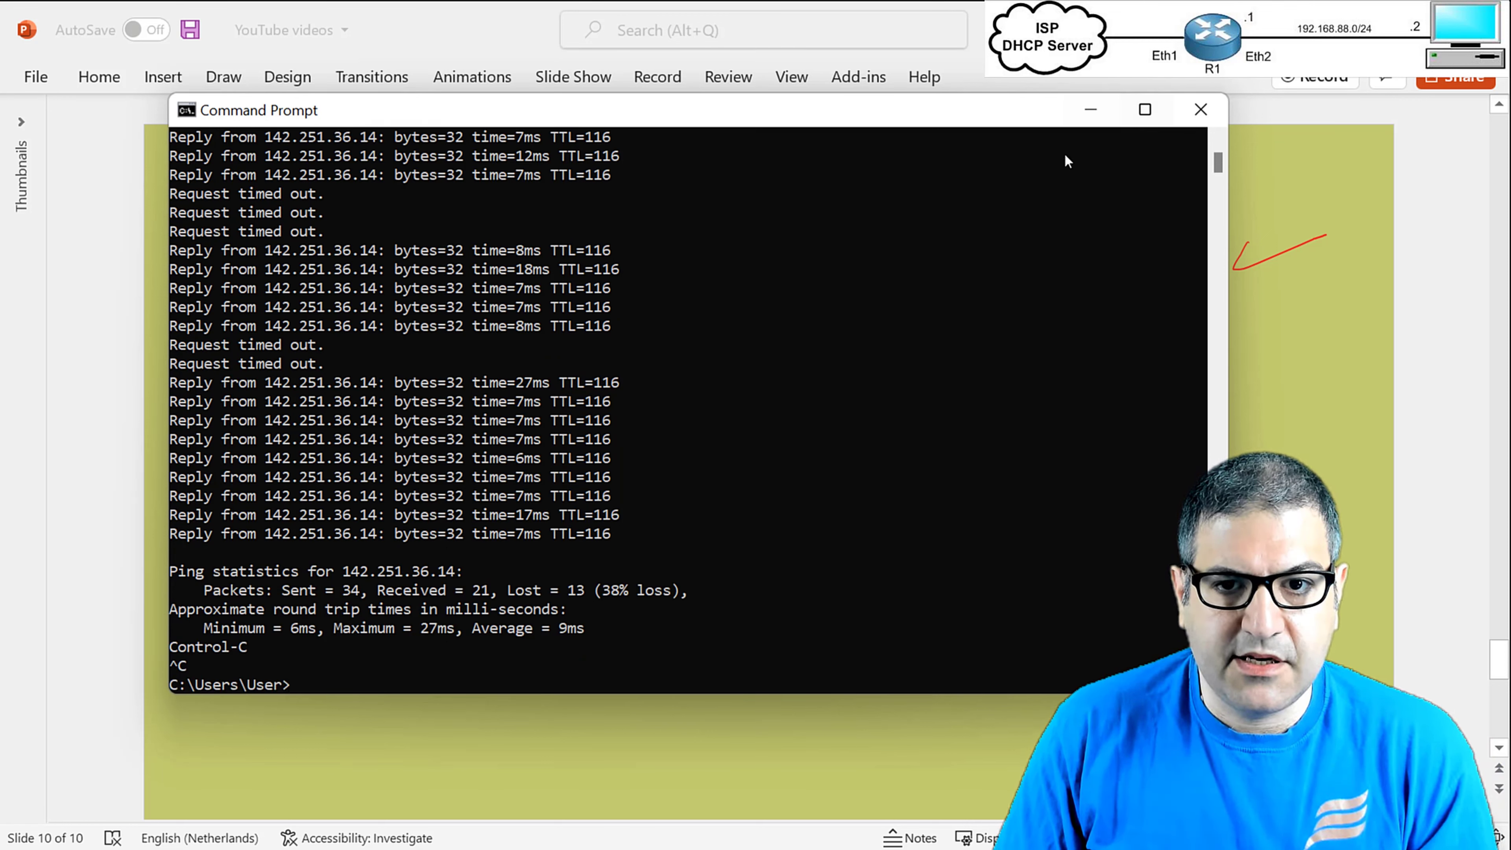
{"action": "left_click", "coordinate": [1090, 106]}
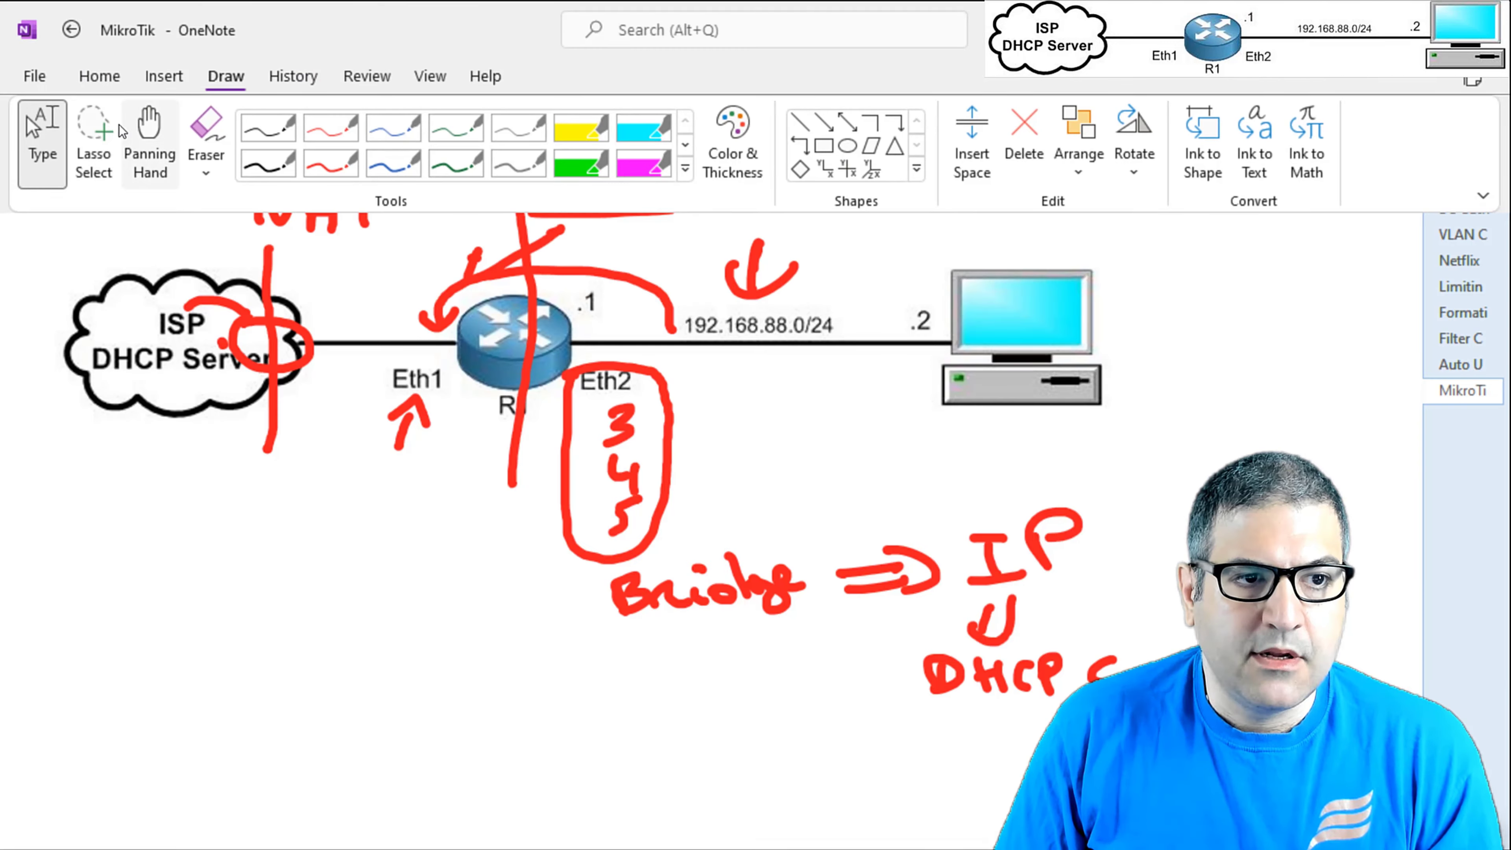
Erase the existing red ink annotations from the OneNote diagram.
{"action": "left_click", "coordinate": [92, 141]}
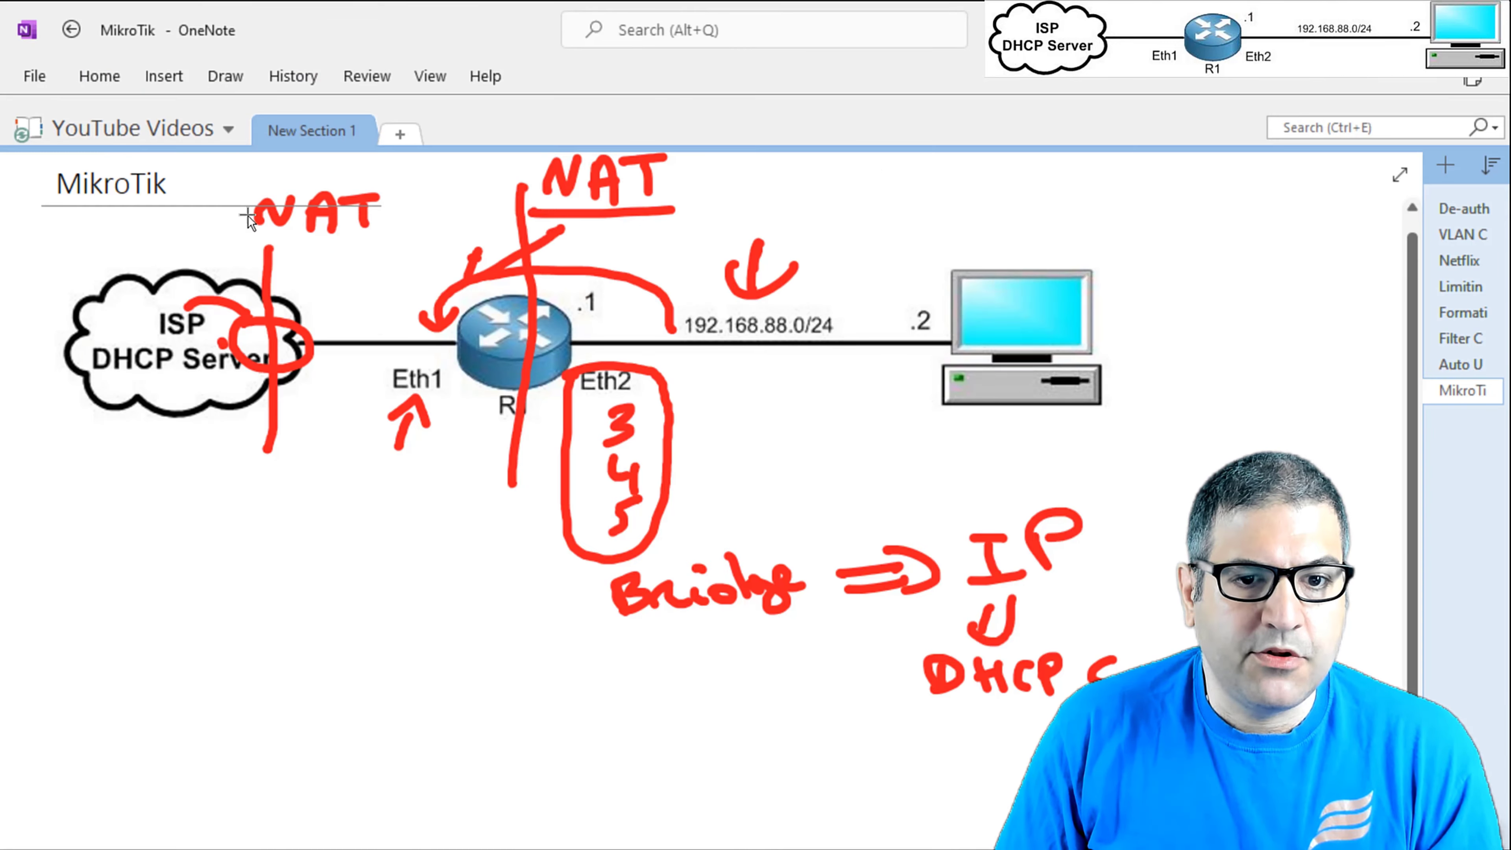
{"action": "left_click_drag", "start_coordinate": [919, 322], "coordinate": [445, 601]}
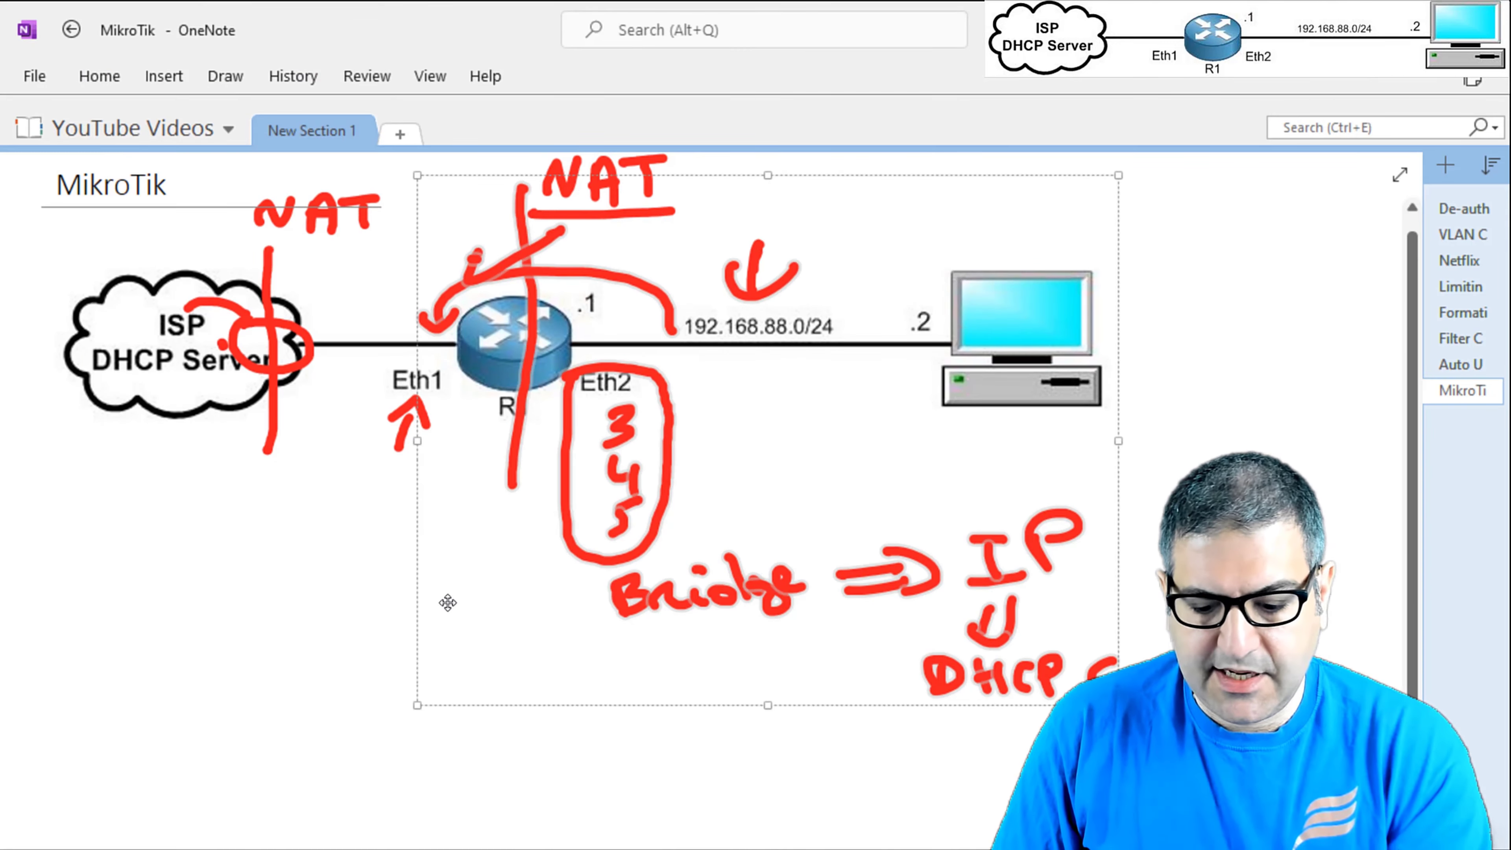
{"action": "key", "text": "Delete"}
{"action": "mouse_move", "coordinate": [840, 439]}
{"action": "left_mouse_down"}
{"action": "mouse_move", "coordinate": [506, 152]}
{"action": "mouse_move", "coordinate": [246, 456]}
{"action": "mouse_move", "coordinate": [397, 560]}
{"action": "mouse_move", "coordinate": [320, 239]}
{"action": "mouse_move", "coordinate": [182, 260]}
{"action": "mouse_move", "coordinate": [252, 463]}
{"action": "left_mouse_up"}
{"action": "key", "text": "Delete"}
{"action": "key", "text": "Delete"}
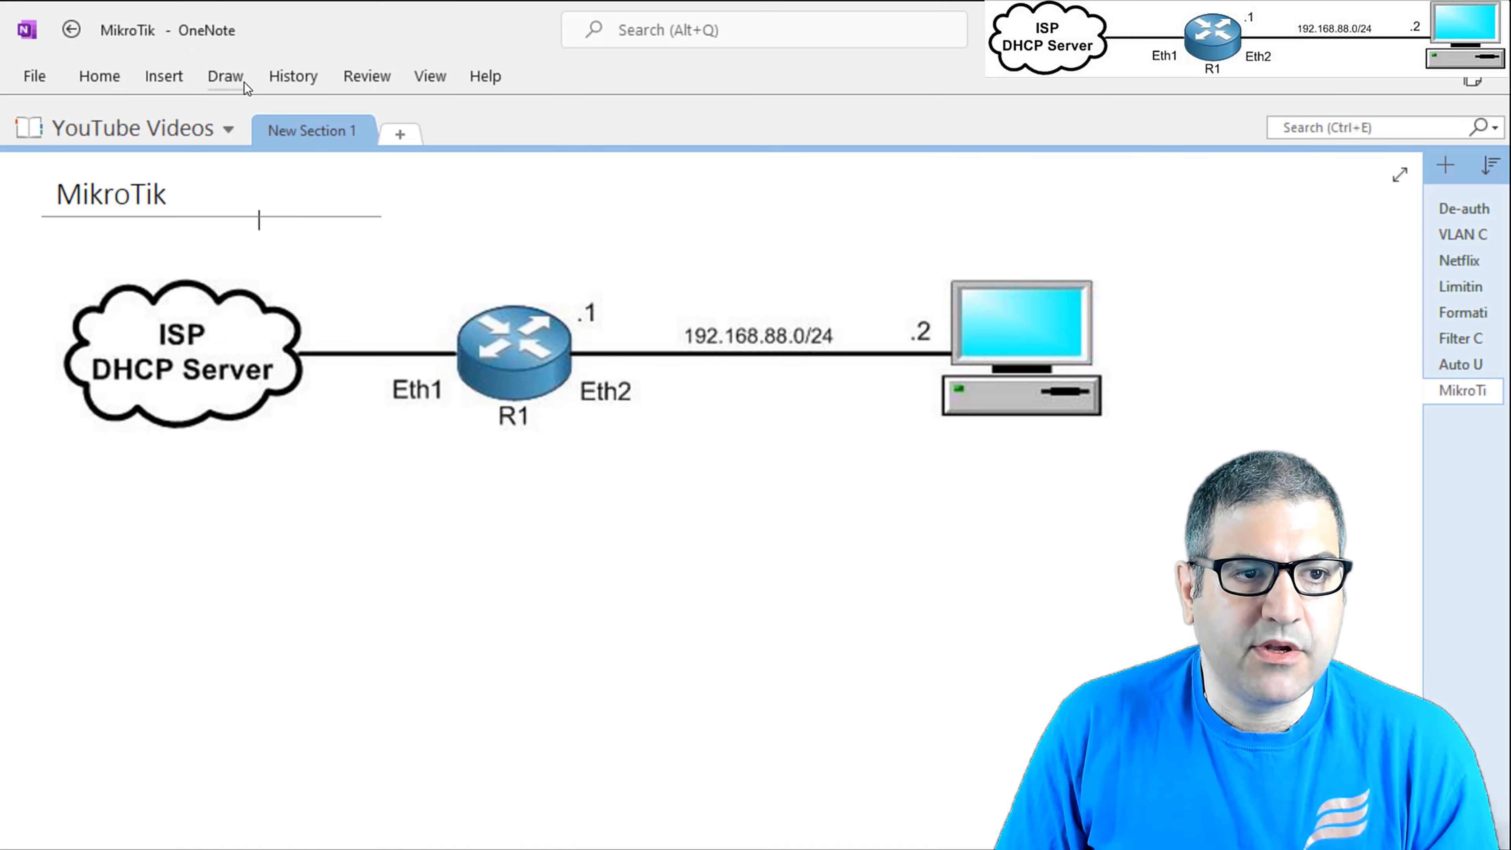
With a red pen, draw Wi-Fi signal arcs above and below router R1.
{"action": "left_click", "coordinate": [225, 76]}
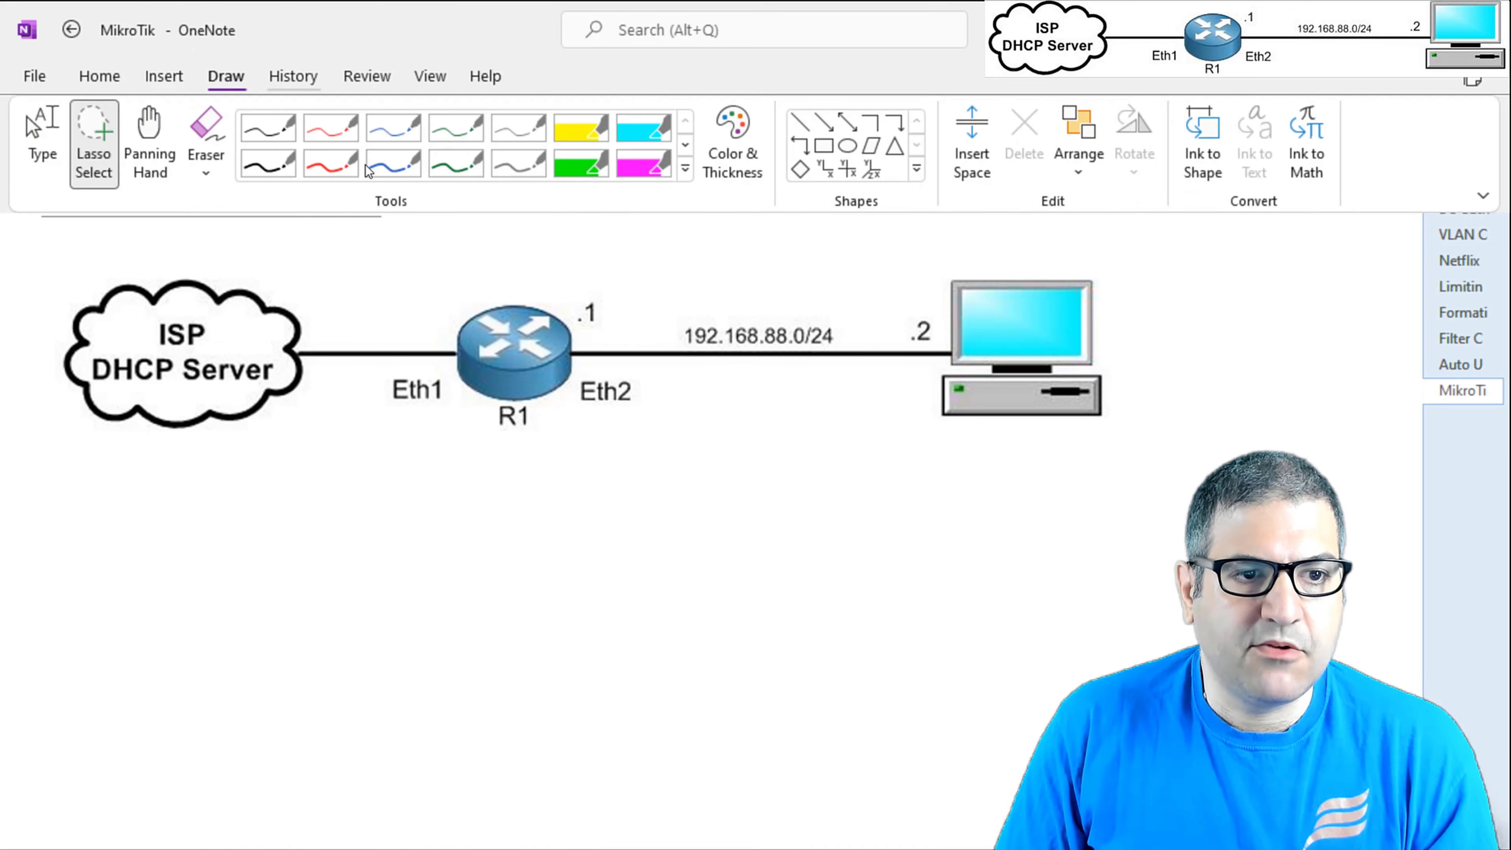
{"action": "left_click", "coordinate": [686, 145]}
{"action": "left_click", "coordinate": [686, 146]}
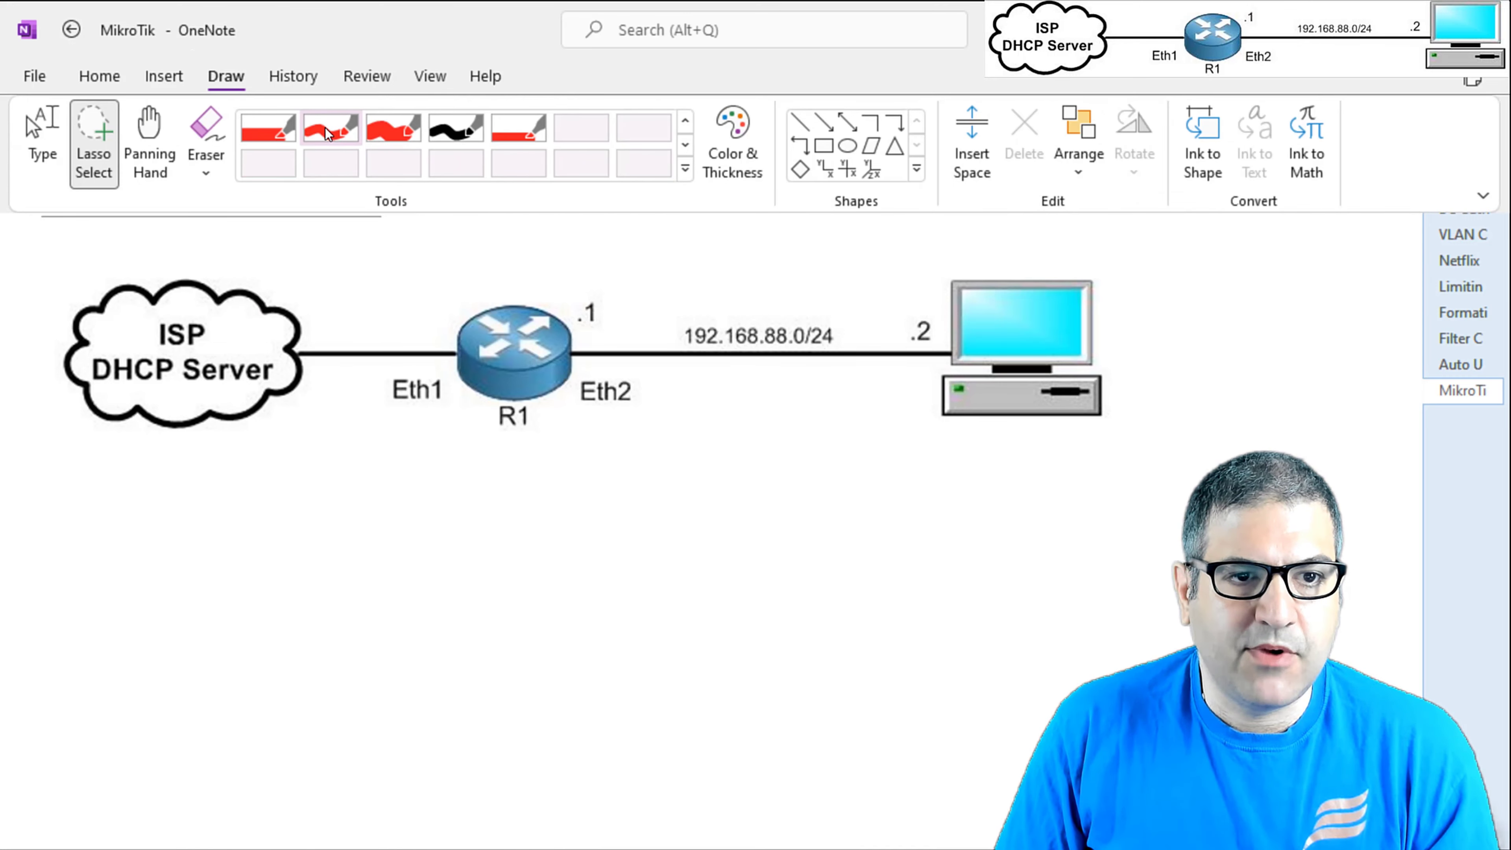
{"action": "left_click", "coordinate": [343, 129]}
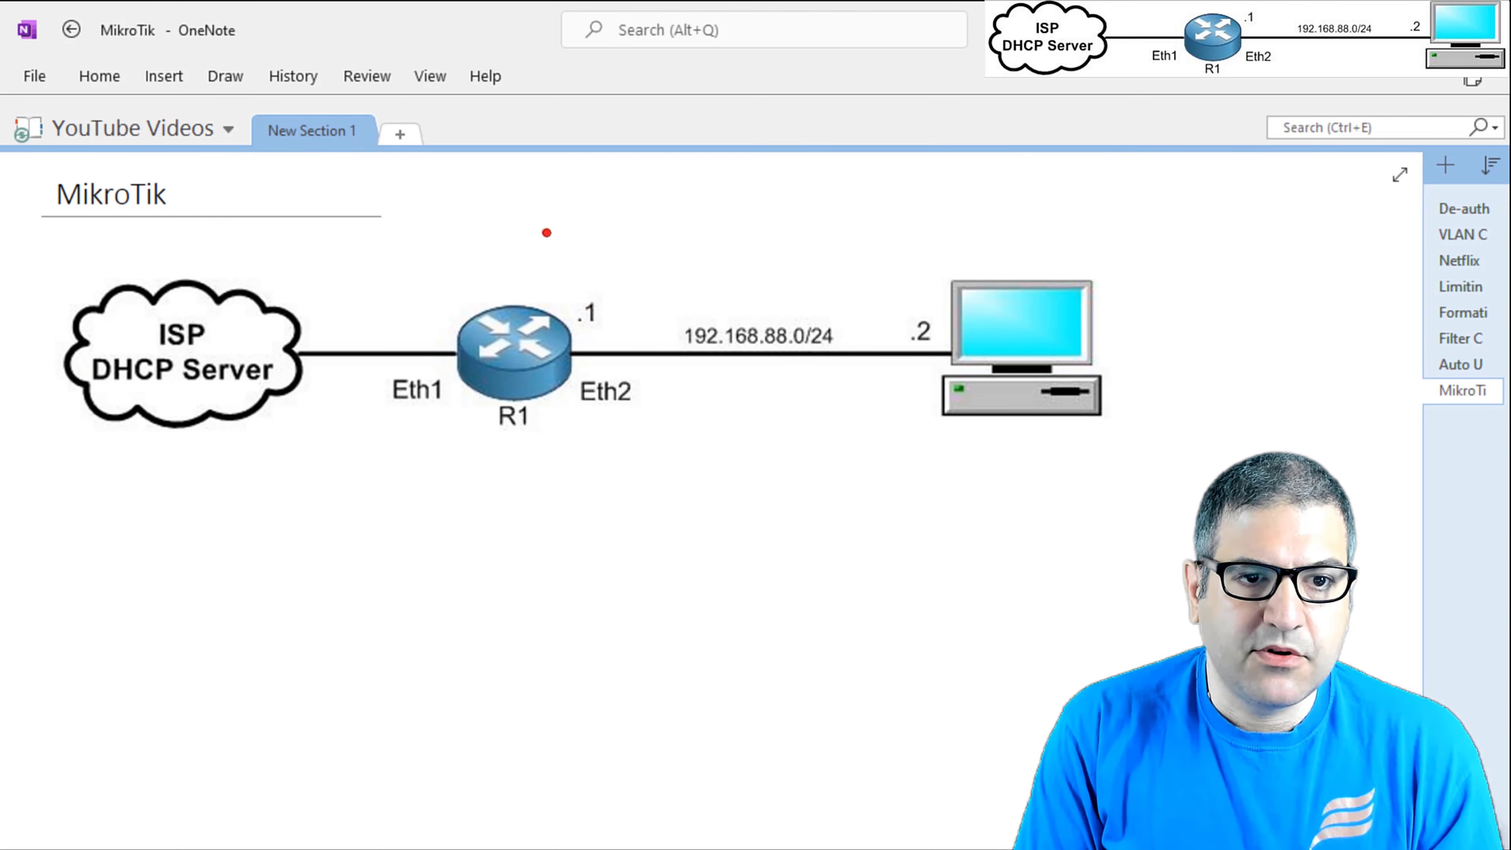
{"action": "left_click_drag", "start_coordinate": [547, 232], "coordinate": [550, 263]}
{"action": "left_click_drag", "start_coordinate": [575, 227], "coordinate": [572, 257]}
{"action": "left_click_drag", "start_coordinate": [601, 231], "coordinate": [606, 259]}
{"action": "left_click_drag", "start_coordinate": [570, 425], "coordinate": [546, 458]}
{"action": "left_click_drag", "start_coordinate": [580, 430], "coordinate": [576, 459]}
{"action": "left_click_drag", "start_coordinate": [625, 431], "coordinate": [627, 459]}
Sketch a red phone below the diagram with its own signal arcs.
{"action": "mouse_move", "coordinate": [866, 510]}
{"action": "left_mouse_down"}
{"action": "mouse_move", "coordinate": [879, 589]}
{"action": "mouse_move", "coordinate": [959, 572]}
{"action": "mouse_move", "coordinate": [862, 592]}
{"action": "mouse_move", "coordinate": [880, 576]}
{"action": "mouse_move", "coordinate": [847, 511]}
{"action": "left_mouse_up"}
{"action": "mouse_move", "coordinate": [825, 487]}
{"action": "left_mouse_down"}
{"action": "mouse_move", "coordinate": [817, 521]}
{"action": "mouse_move", "coordinate": [787, 519]}
{"action": "left_mouse_up"}
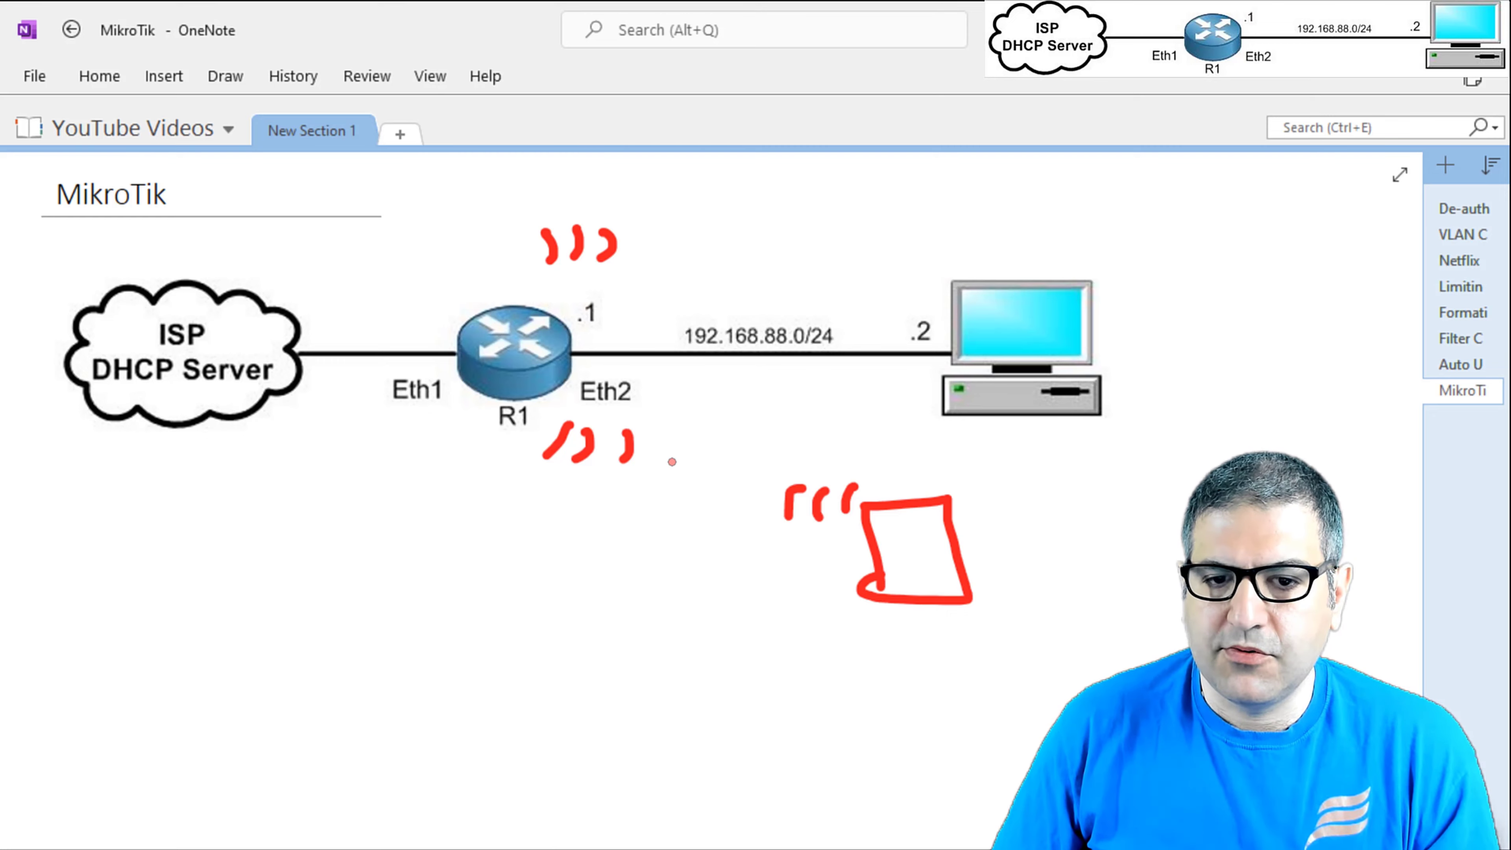
{"action": "key", "text": "Escape"}
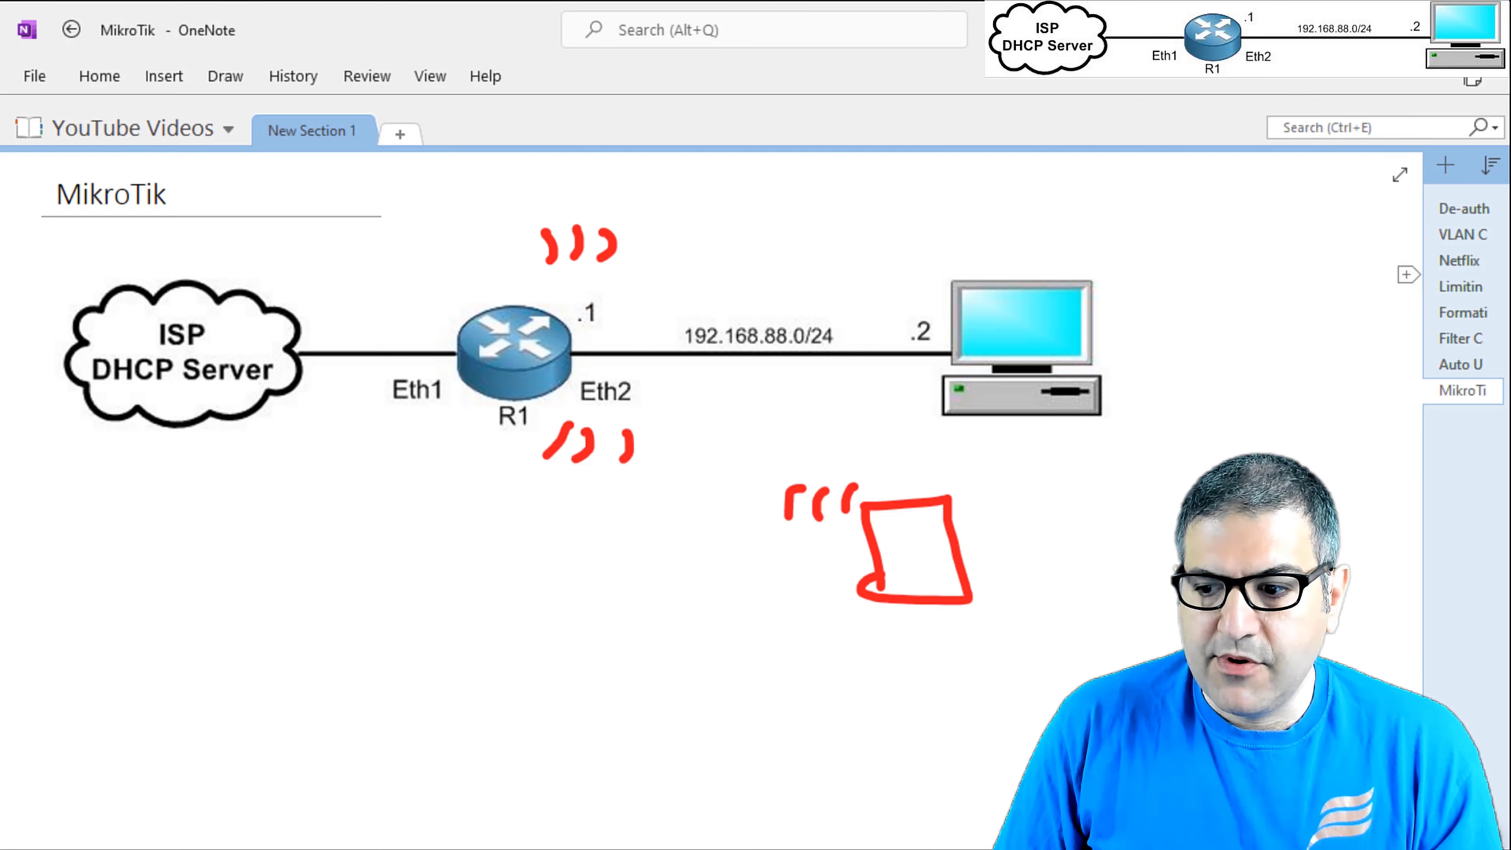
Cancel the stalled login and reconnect to the router at 192.168.88.1.
{"action": "key", "text": "alt+Tab"}
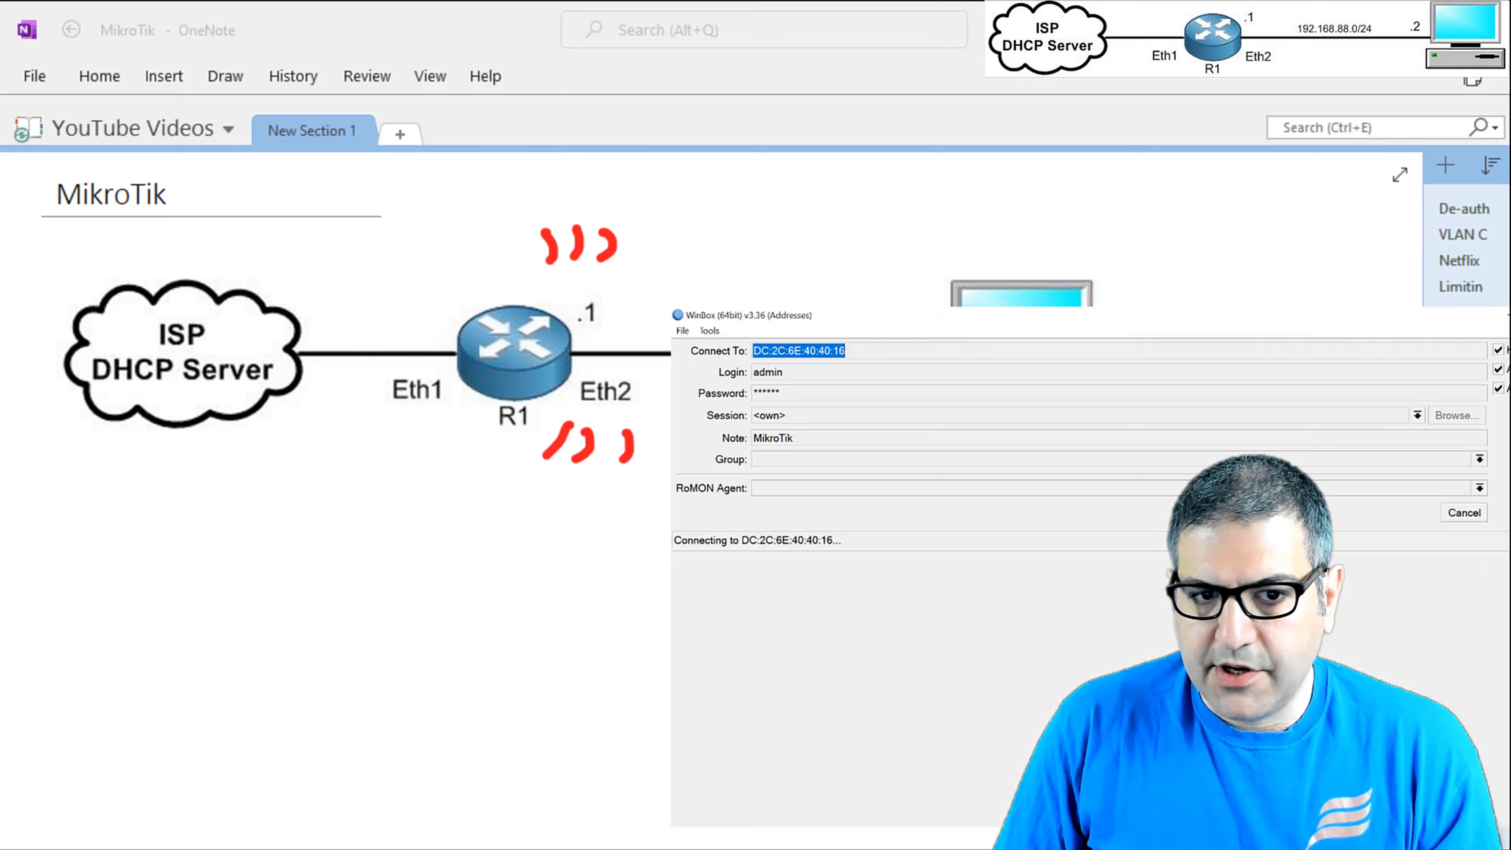
{"action": "left_click", "coordinate": [1327, 337]}
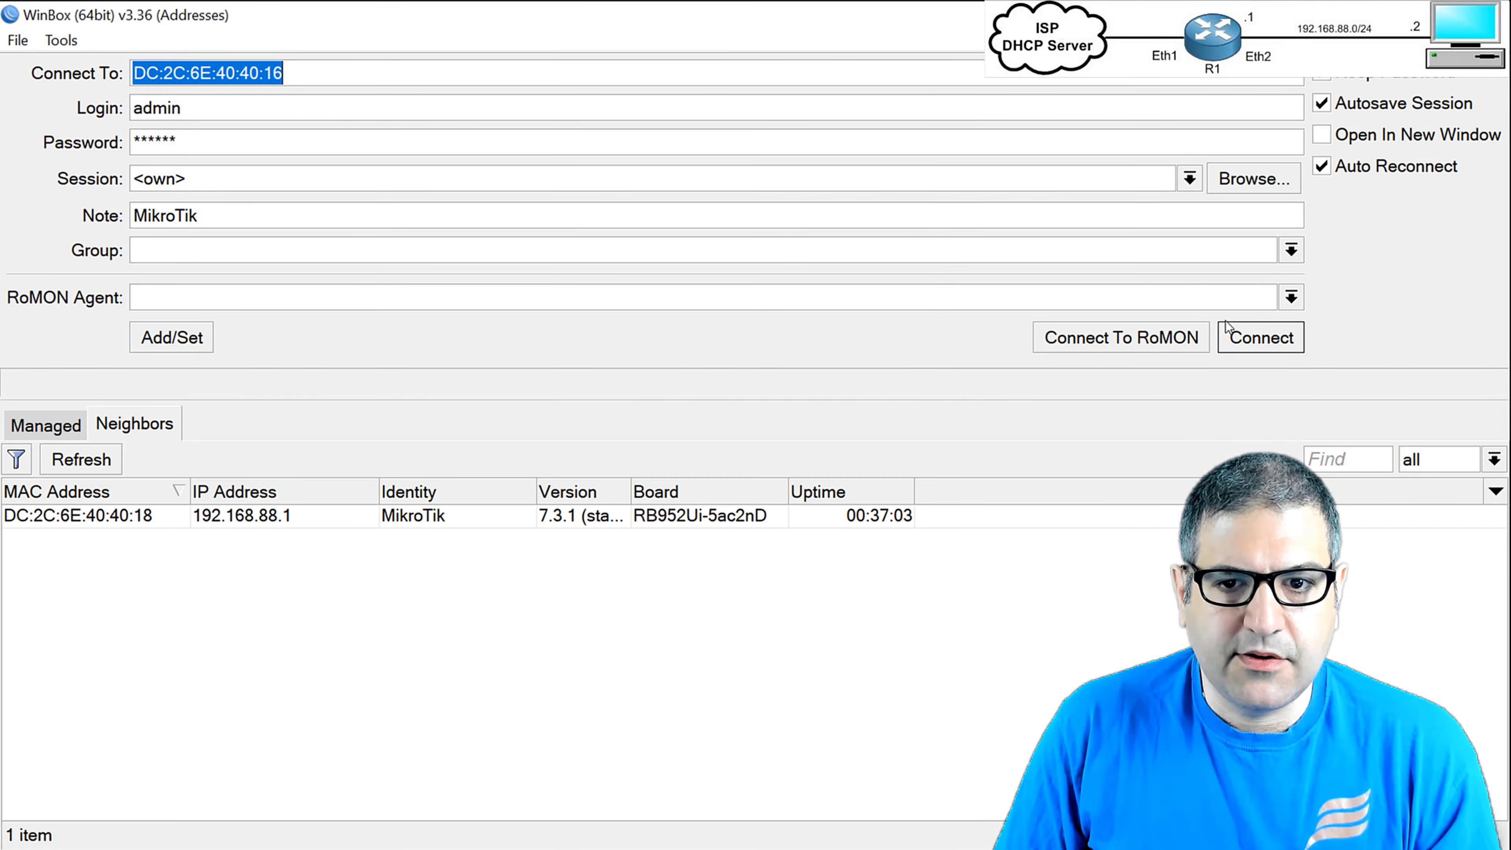
{"action": "left_click", "coordinate": [1298, 345]}
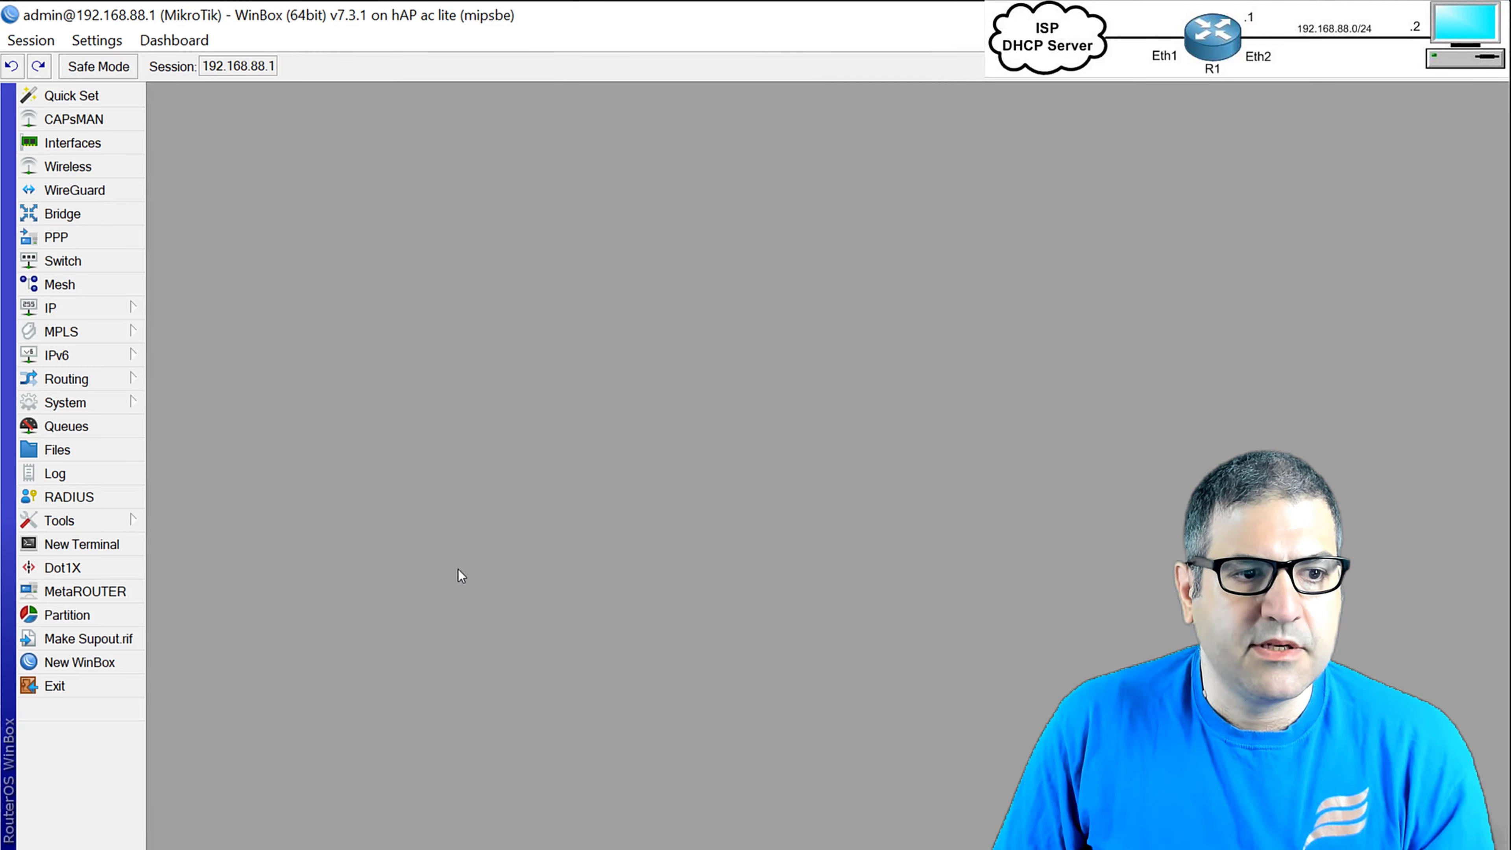
Check in Bridge Ports that wlan1 is in the LAN bridge, then close it.
{"action": "left_click", "coordinate": [83, 213]}
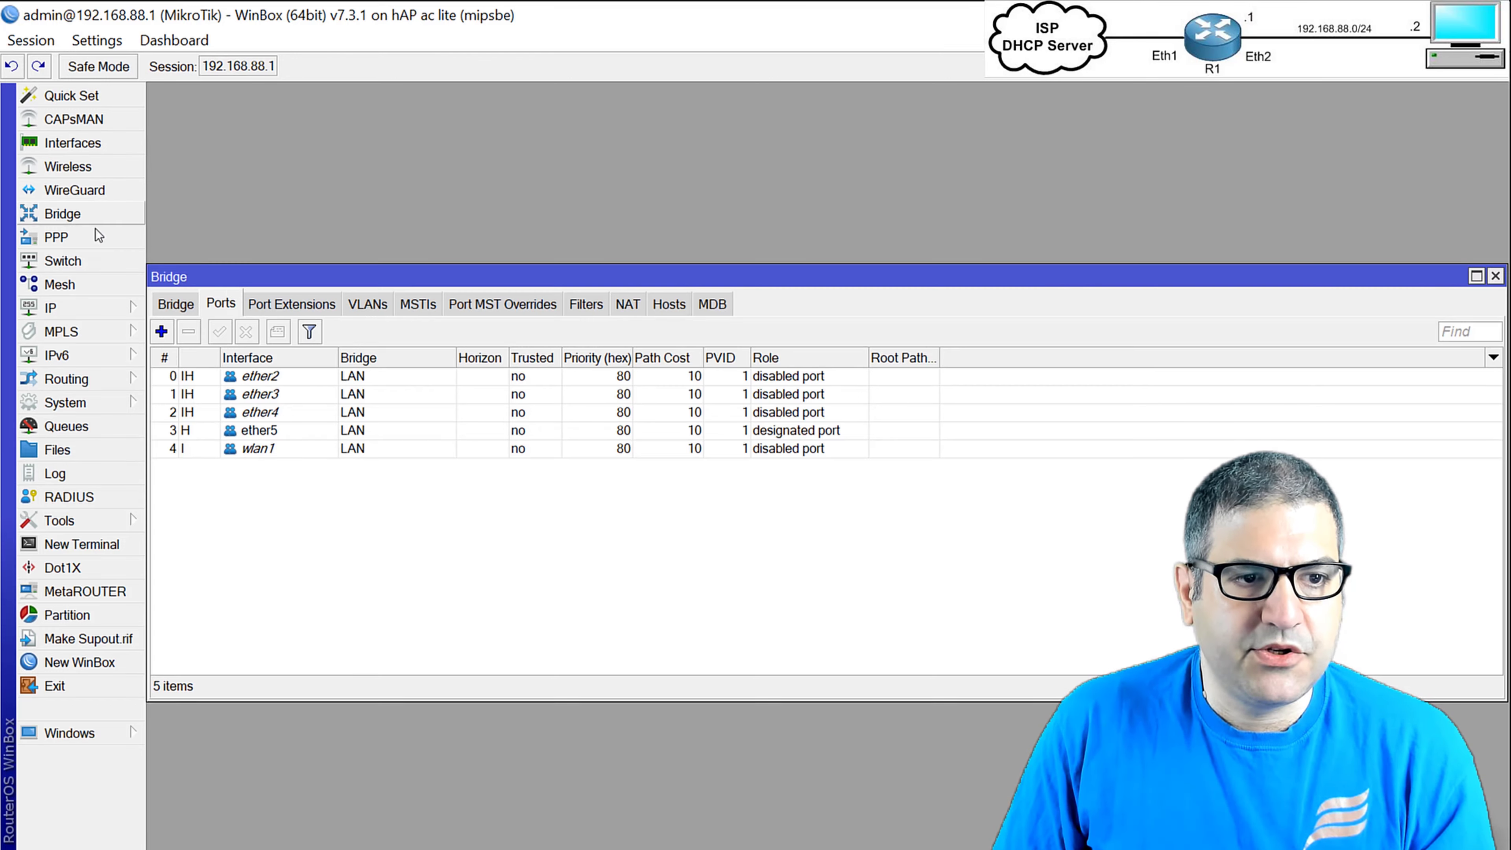
{"action": "left_click", "coordinate": [265, 450]}
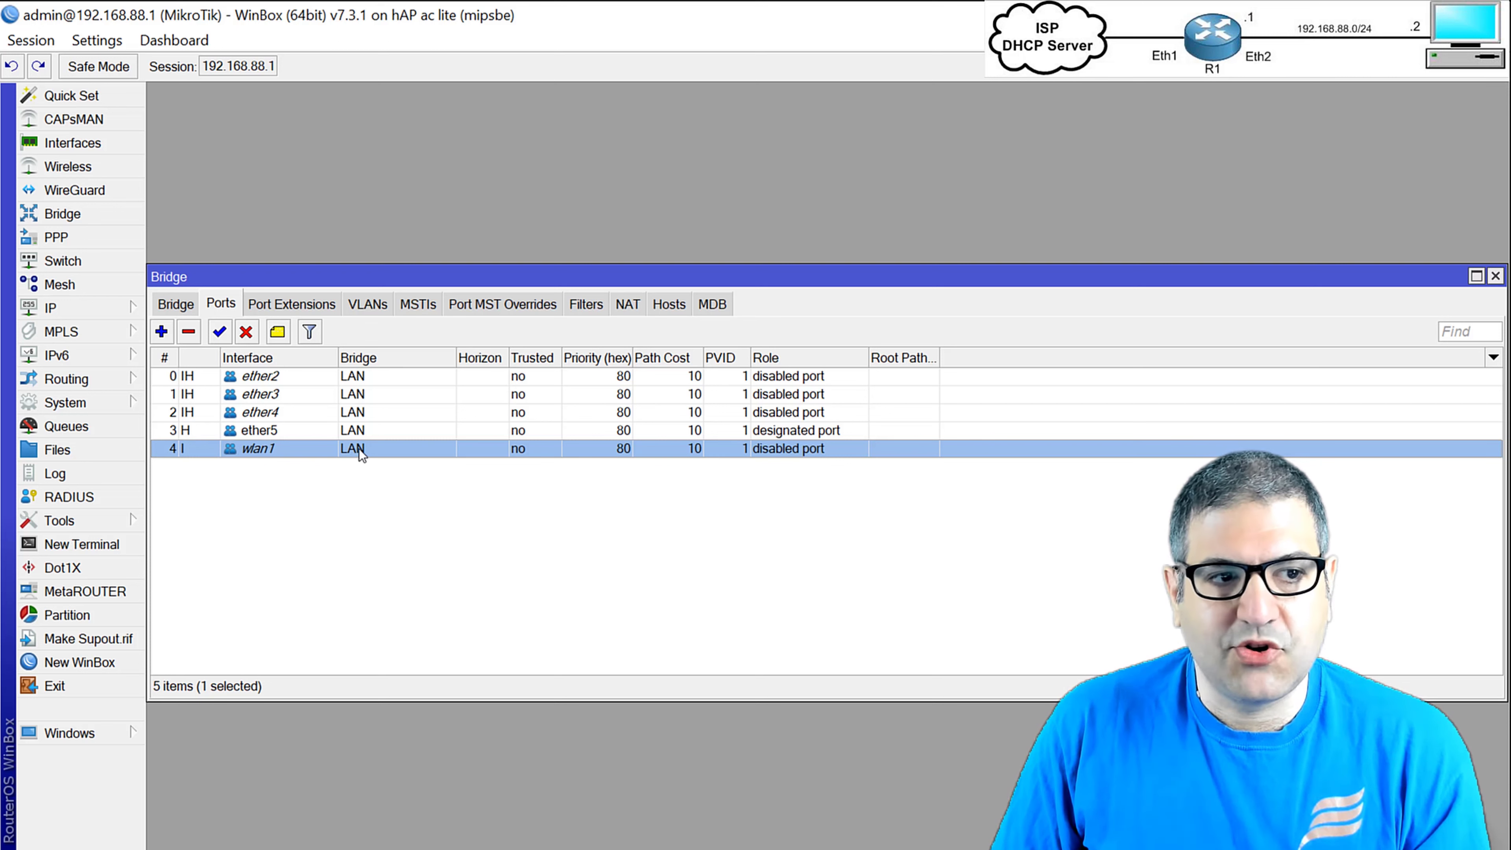
{"action": "left_click", "coordinate": [138, 214]}
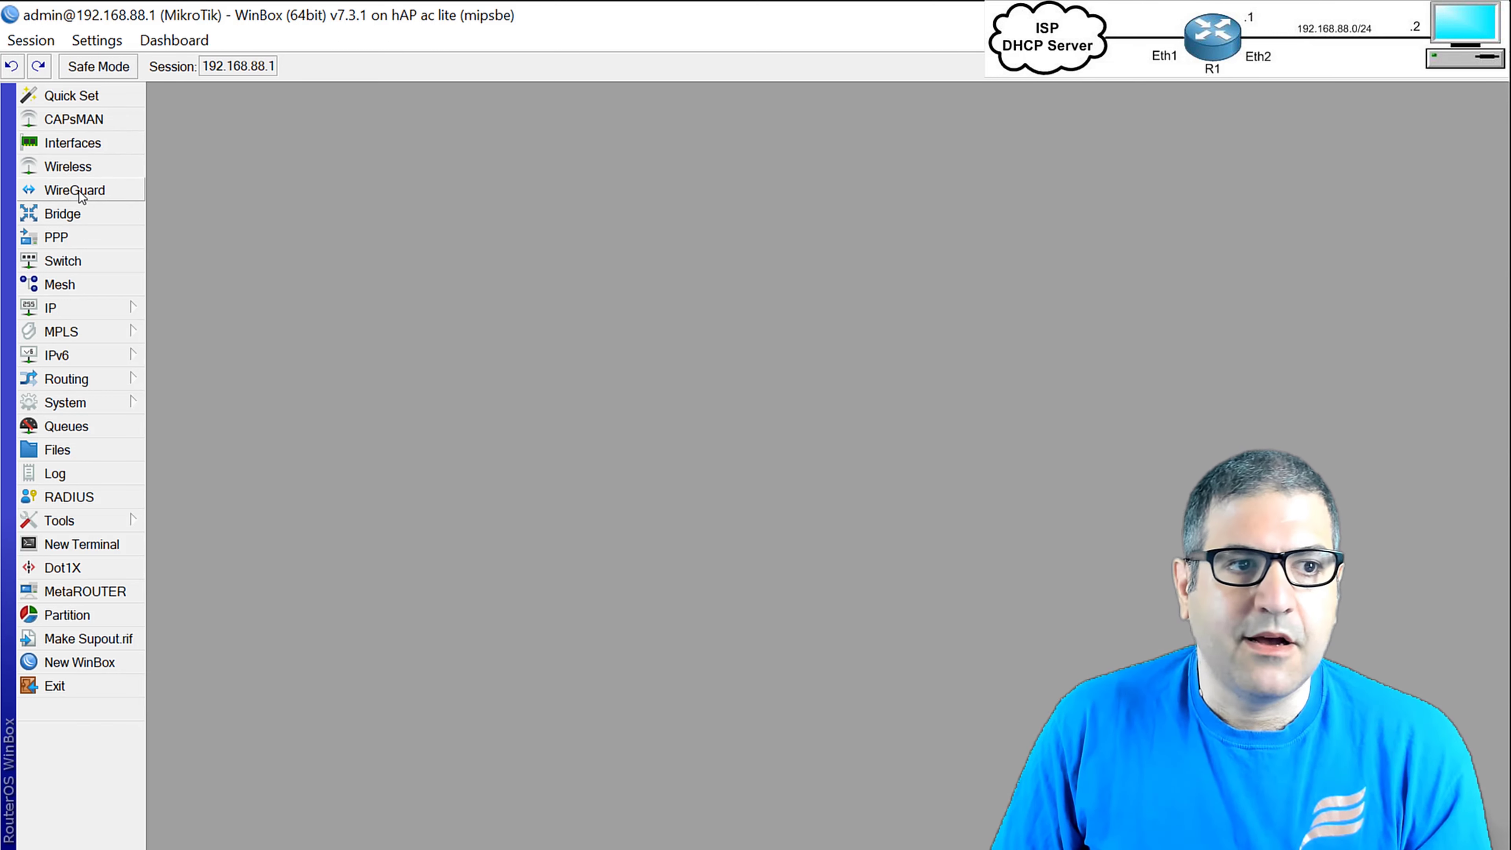
Open wlan1, try ap bridge mode, review SSID MikroTik and 2412 MHz, then cancel.
{"action": "left_click", "coordinate": [78, 168]}
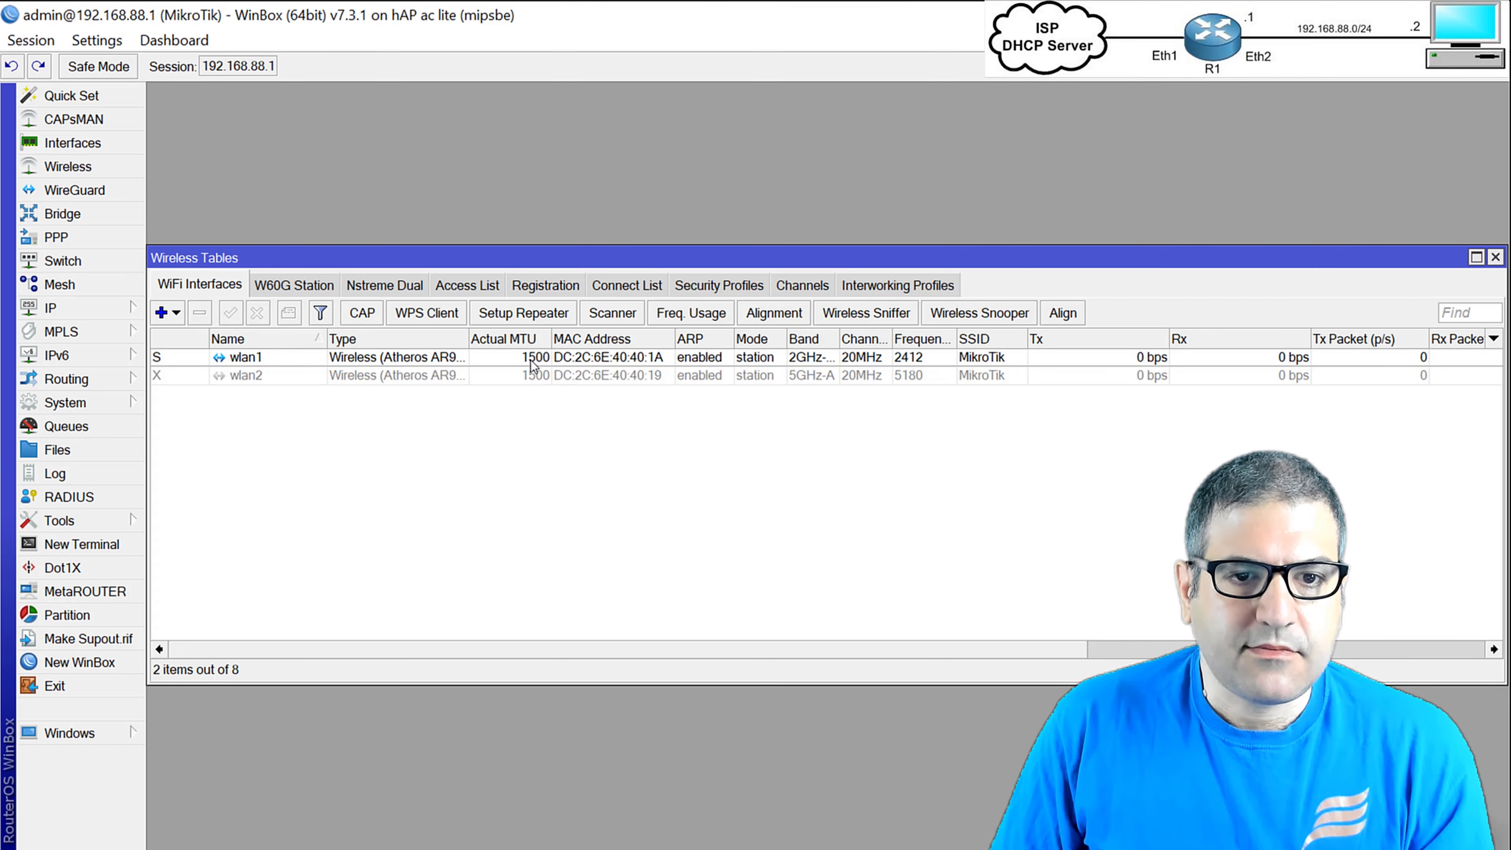
{"action": "double_click", "coordinate": [230, 359]}
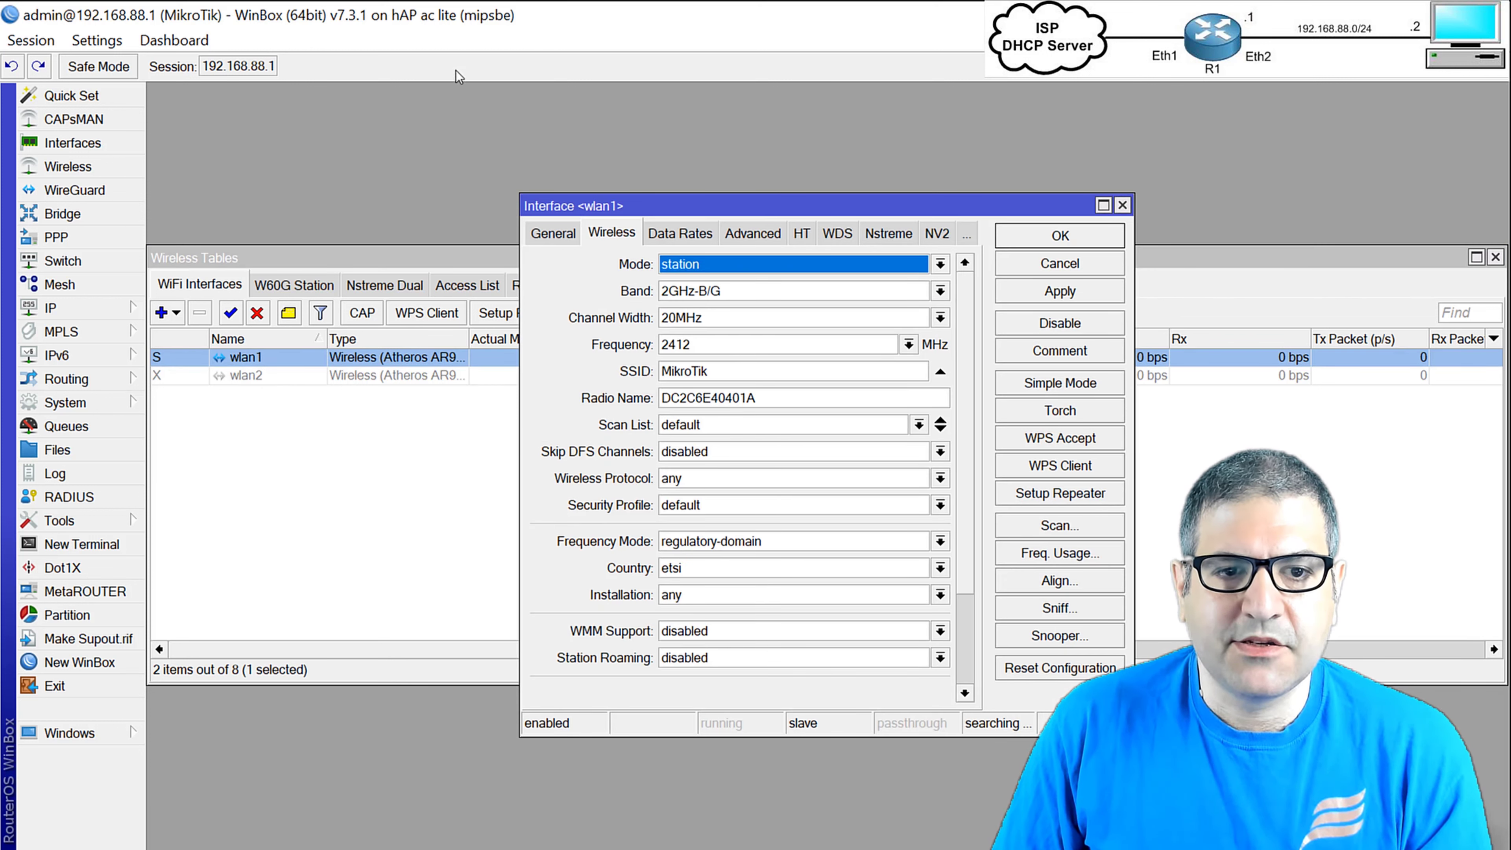
{"action": "left_click", "coordinate": [737, 262]}
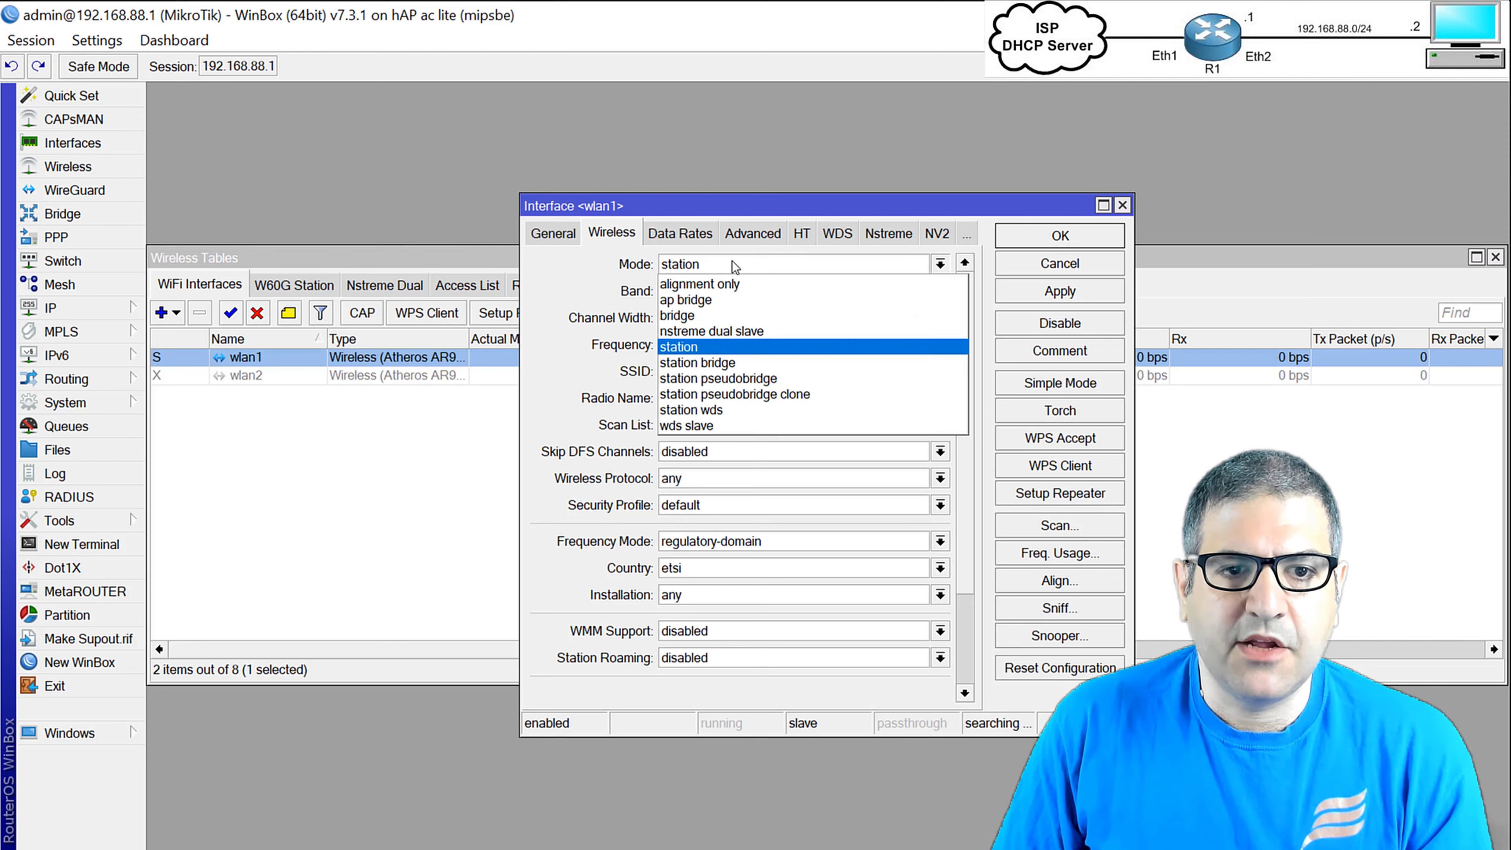
{"action": "left_click", "coordinate": [719, 298]}
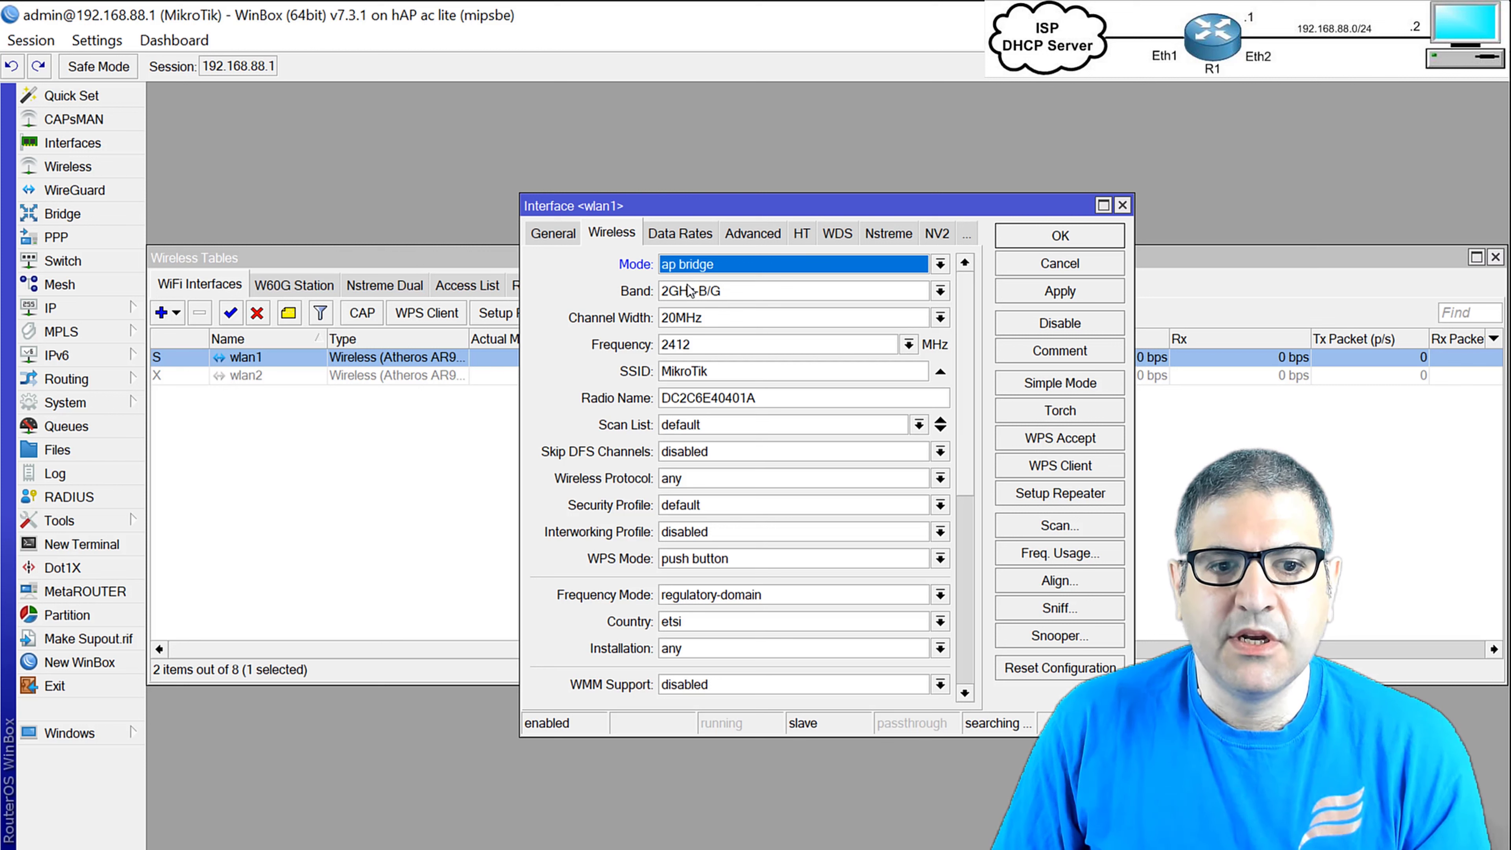
{"action": "double_click", "coordinate": [723, 372]}
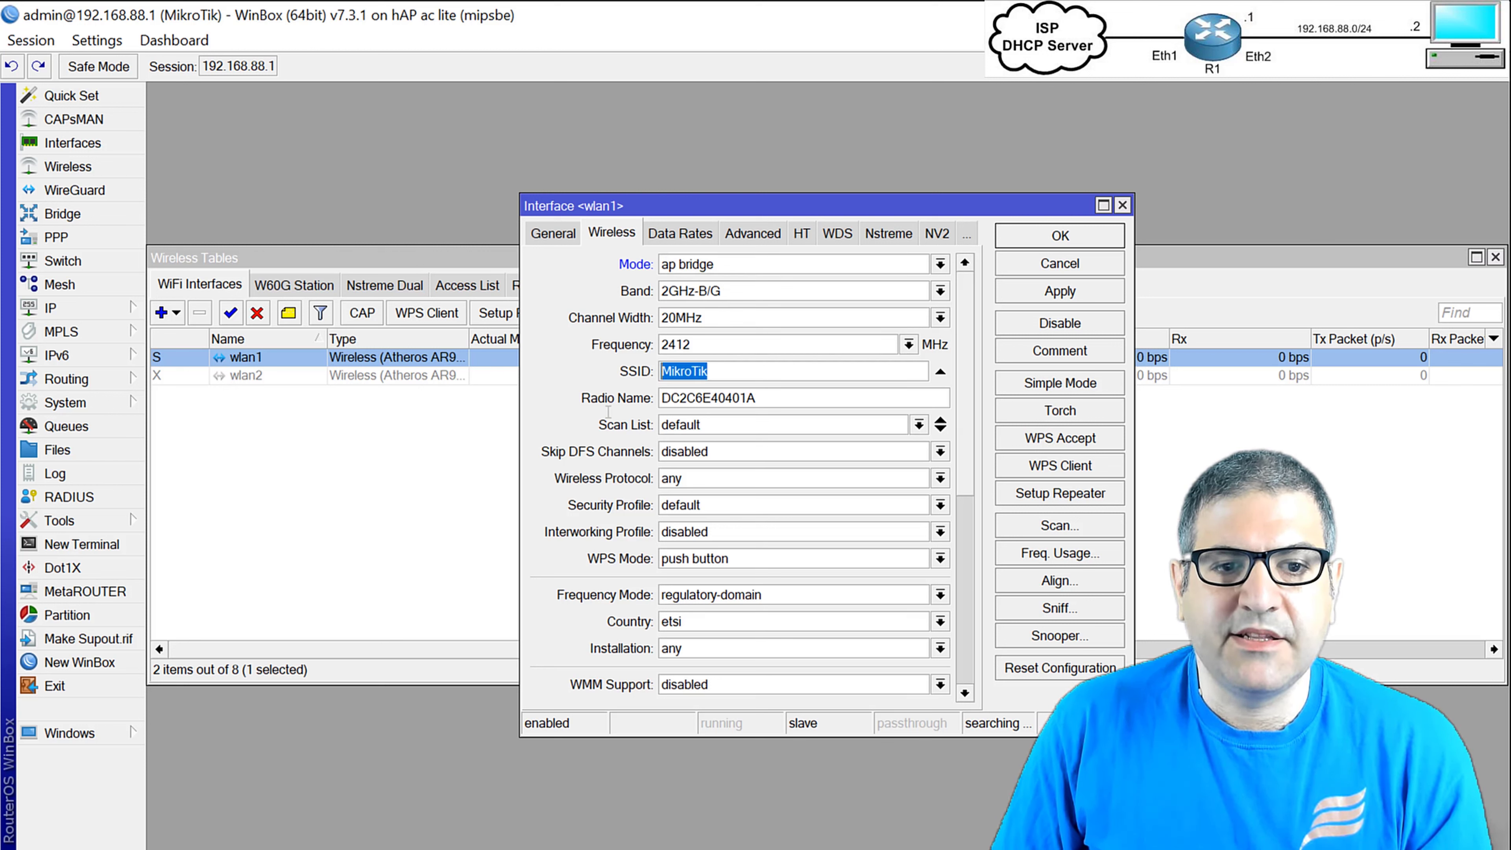
{"action": "double_click", "coordinate": [725, 345]}
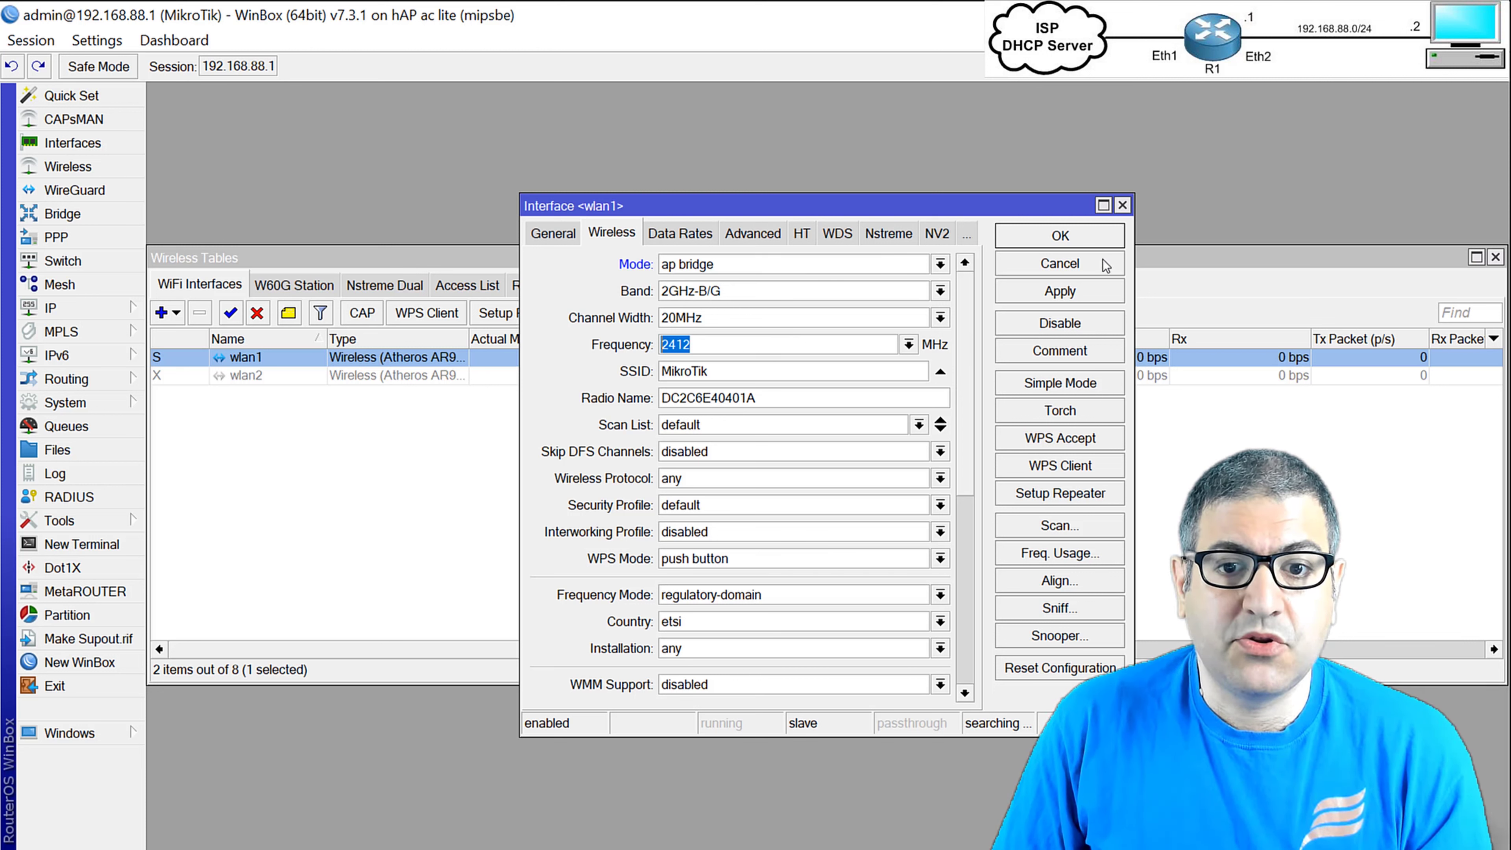
{"action": "left_click", "coordinate": [1060, 263]}
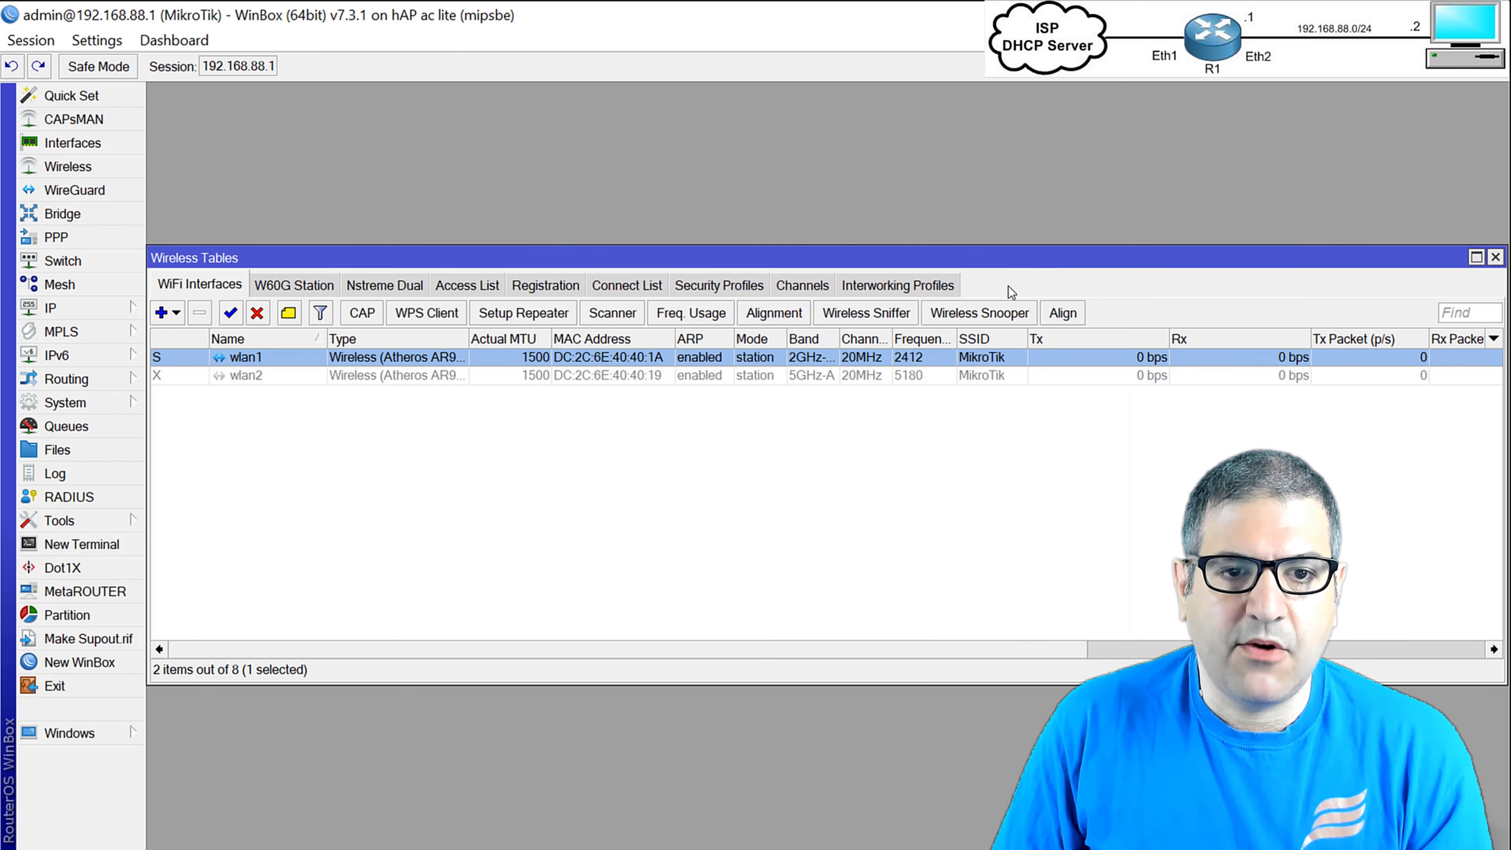
Add security profile profile1 with dynamic keys, WPA2 PSK and the WPA2 pre-shared key entered.
{"action": "left_click", "coordinate": [694, 284]}
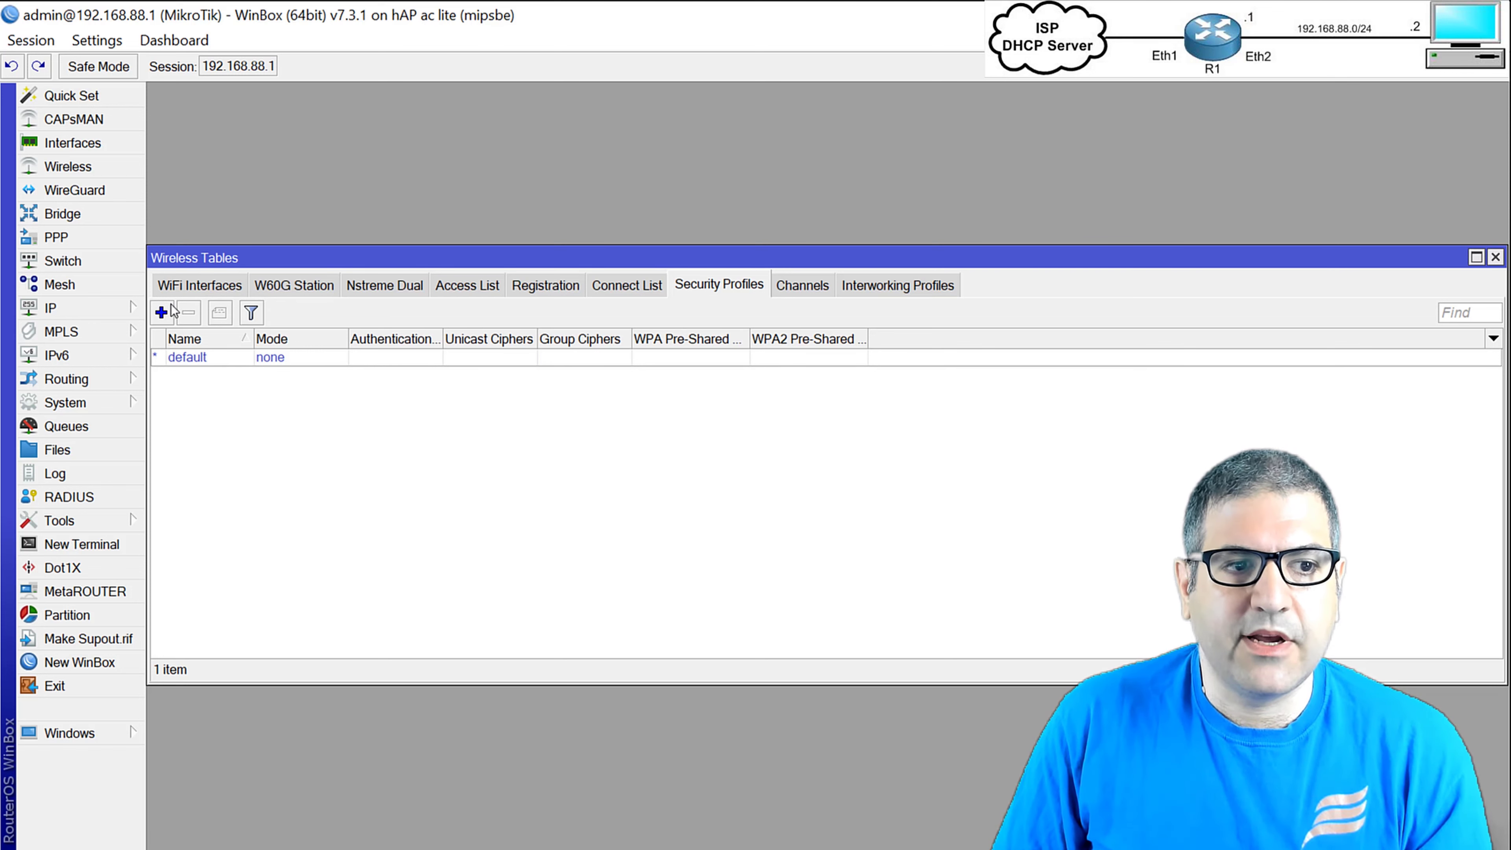
{"action": "left_click", "coordinate": [162, 313]}
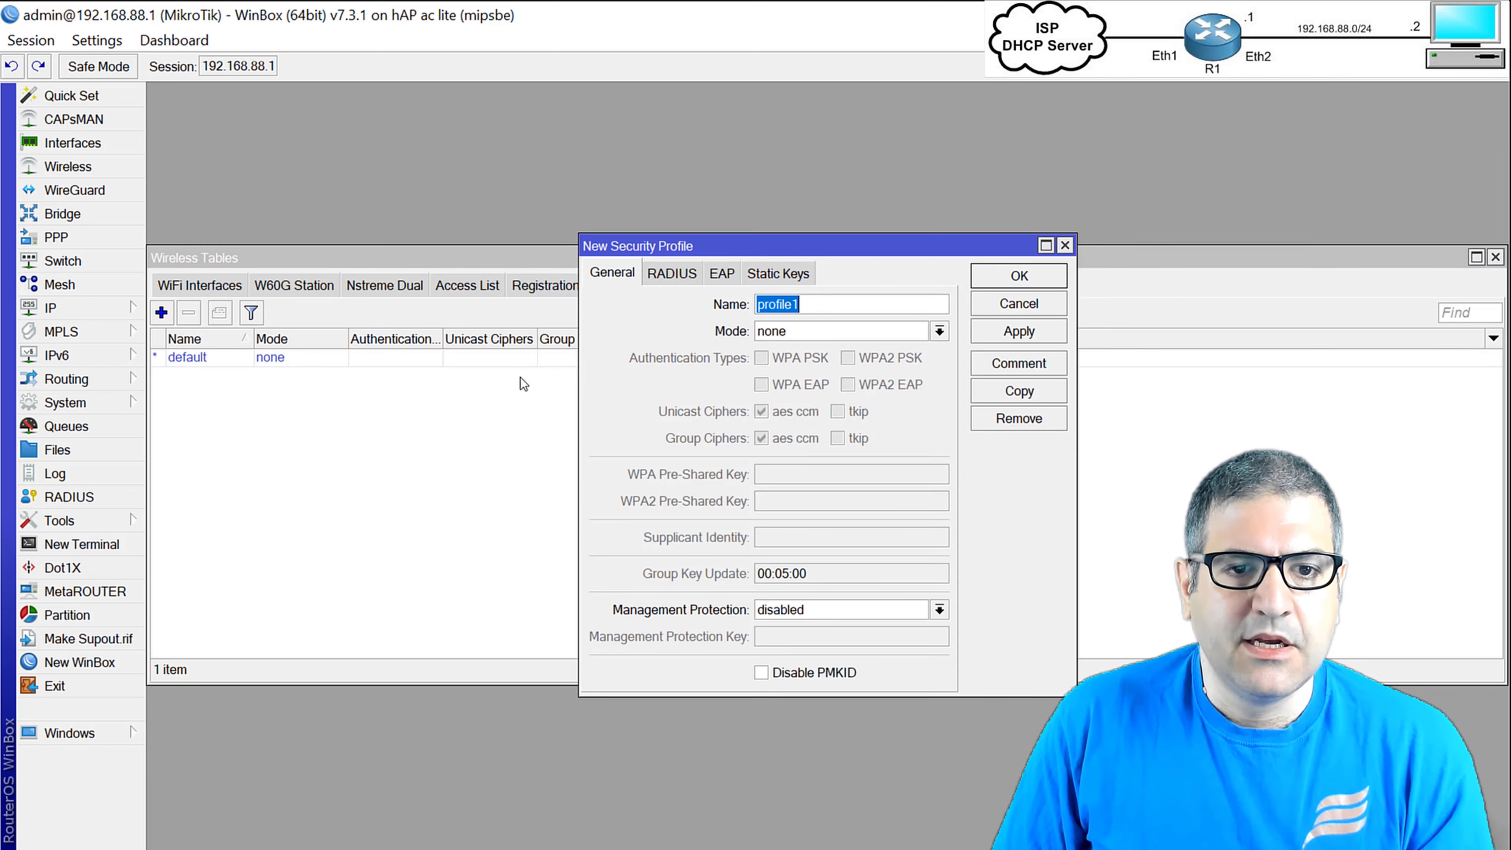
{"action": "left_click", "coordinate": [808, 328]}
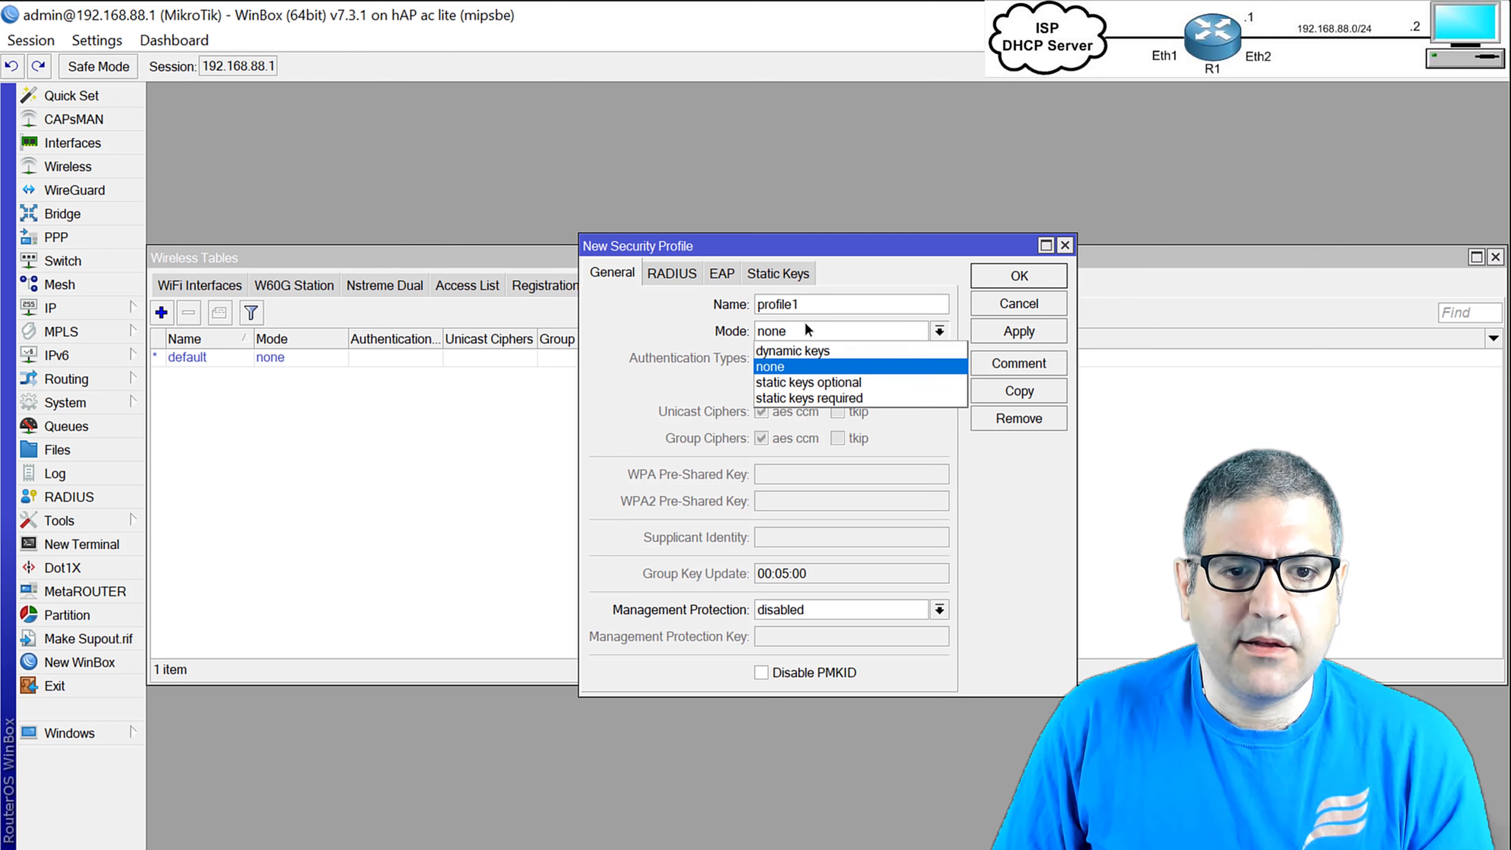
{"action": "left_click", "coordinate": [821, 348]}
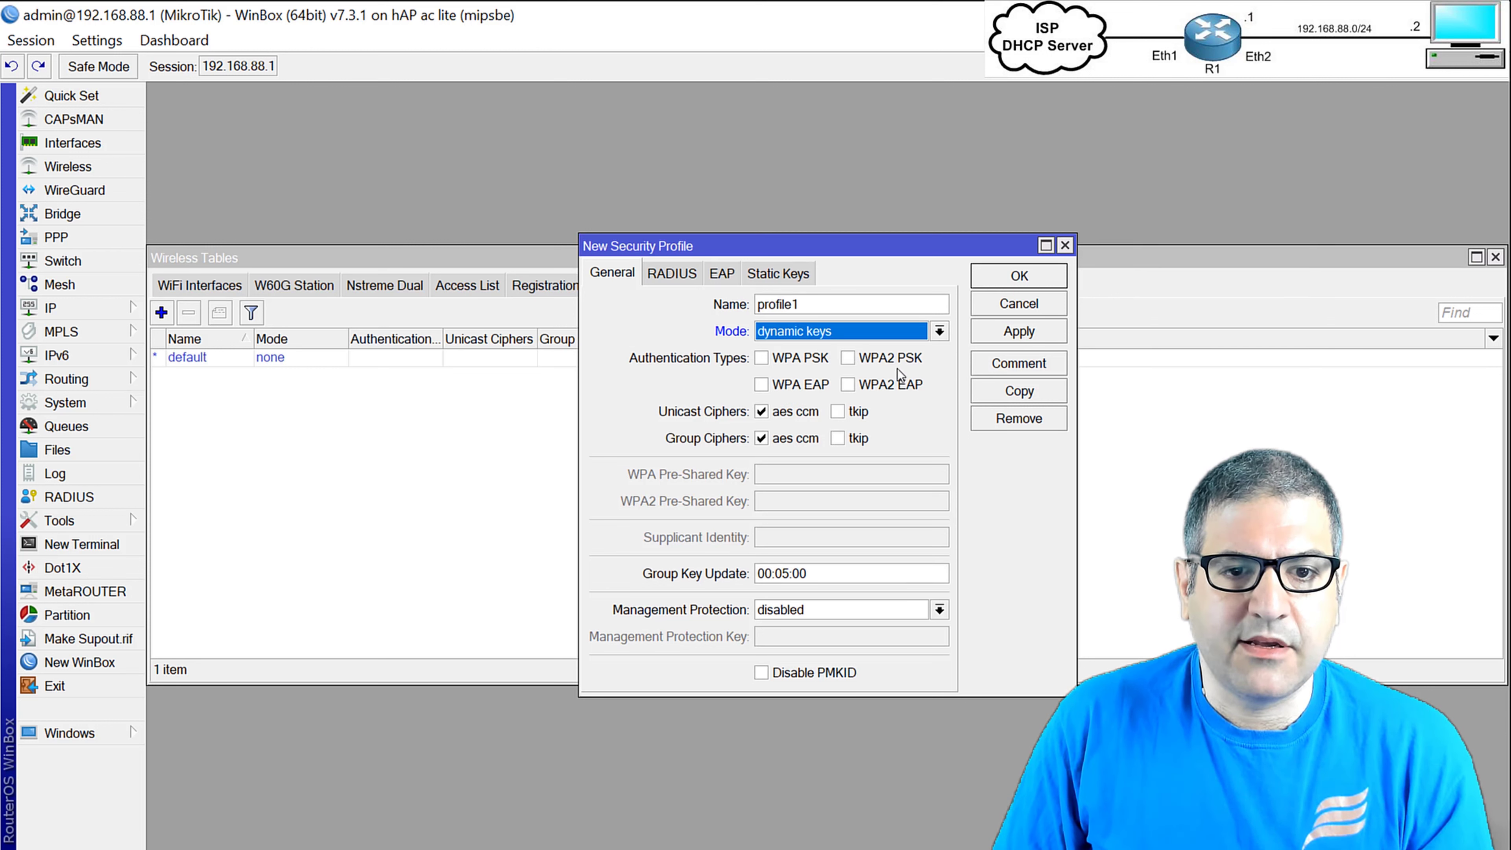
{"action": "left_click", "coordinate": [851, 360]}
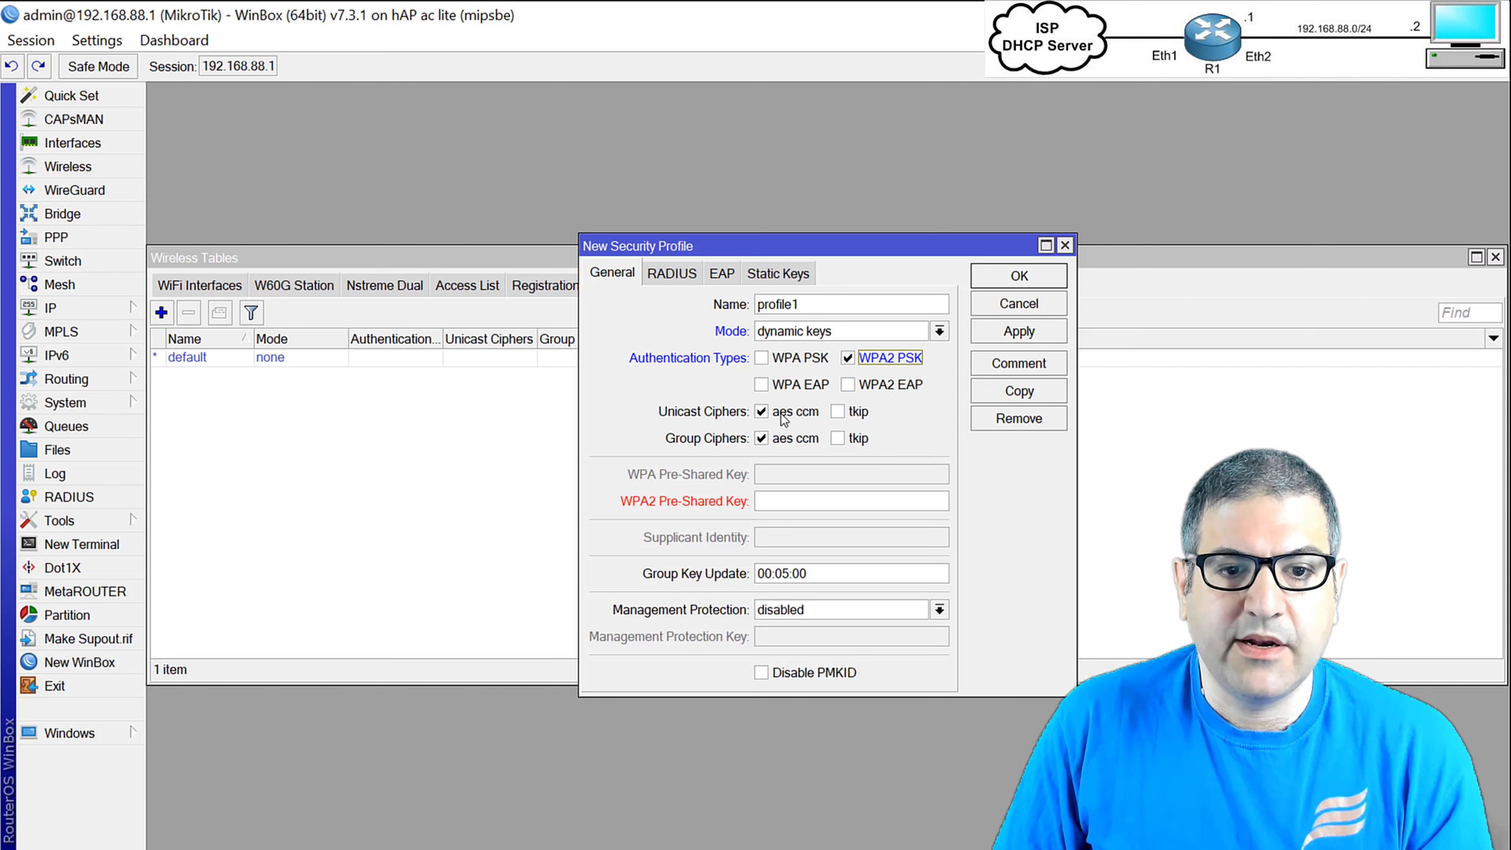
{"action": "left_click", "coordinate": [785, 500]}
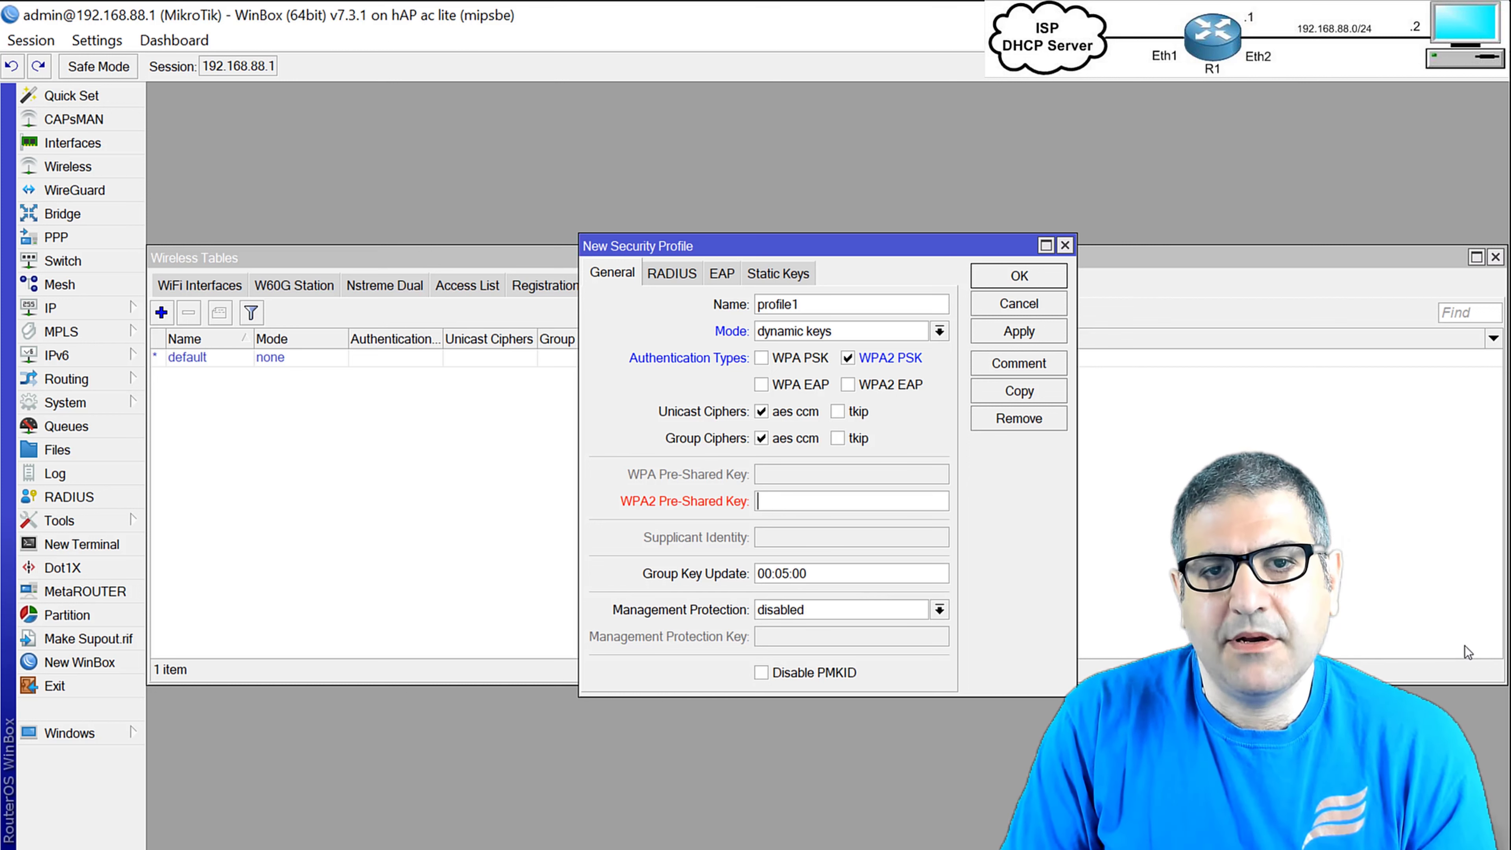
{"action": "type", "text": "123456"}
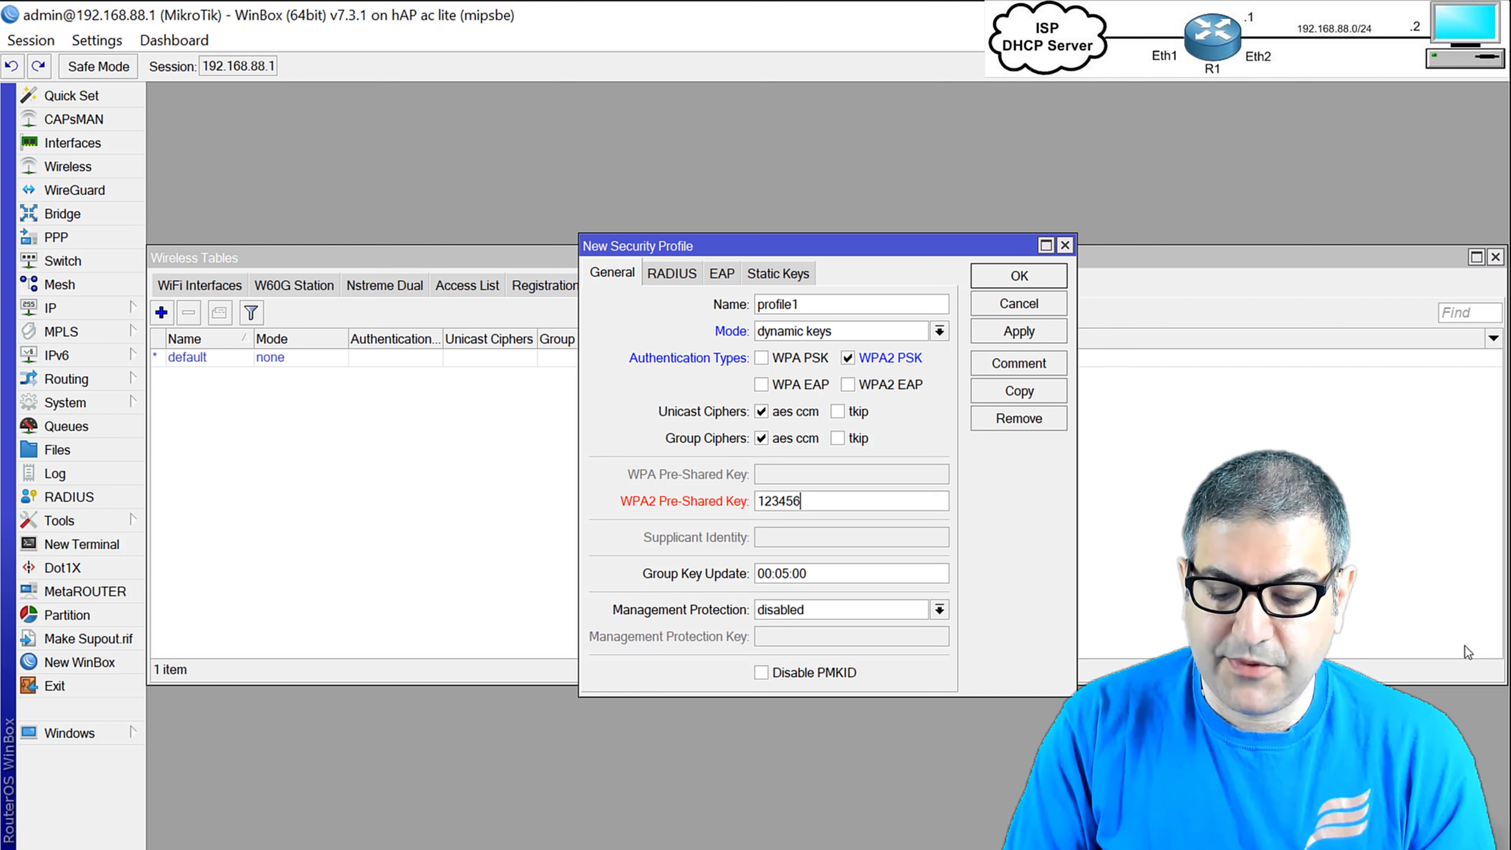
{"action": "type", "text": "789"}
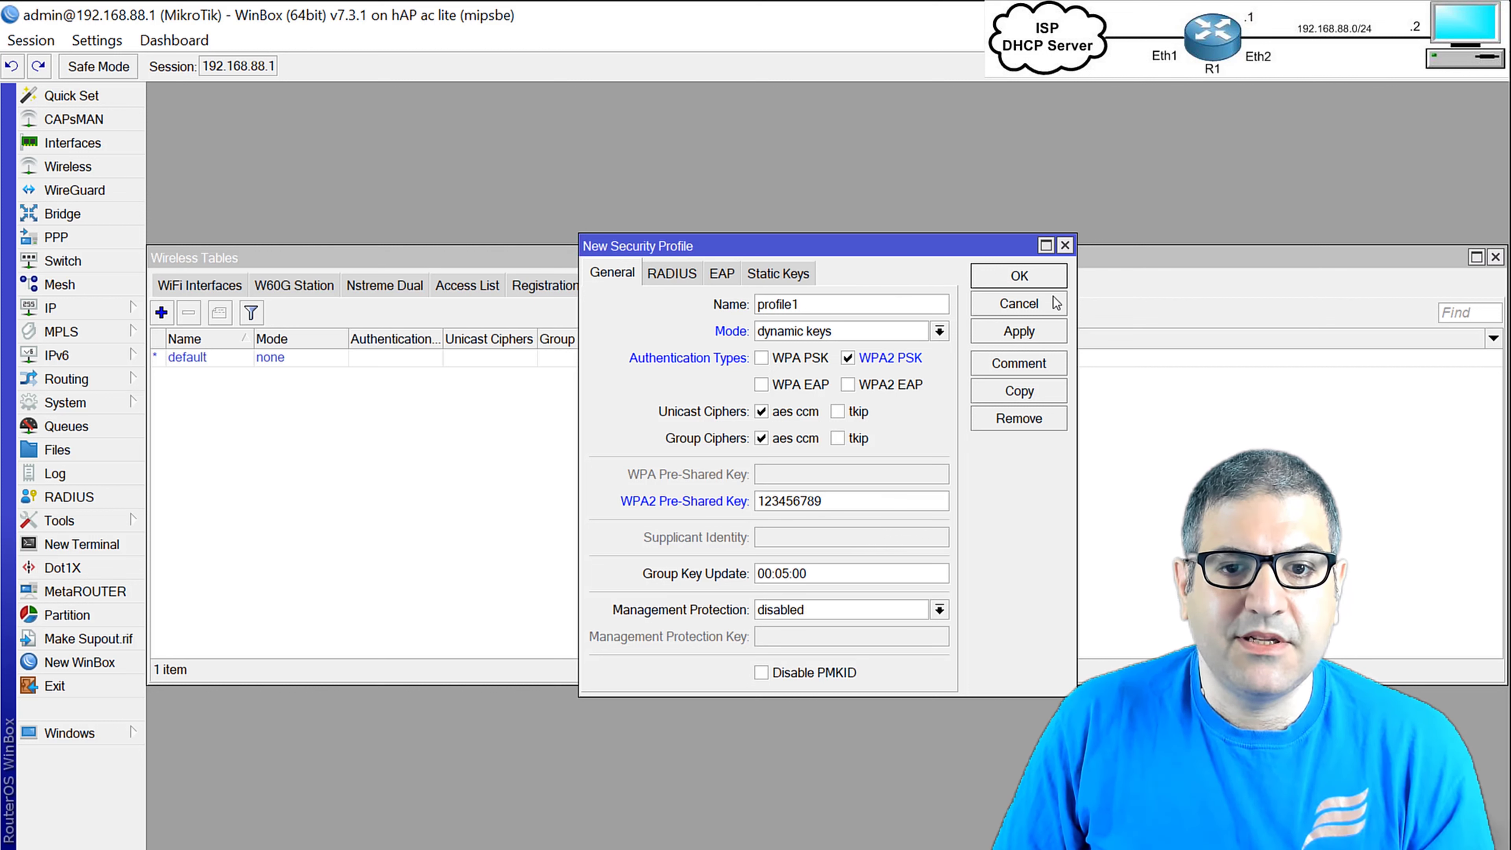
{"action": "left_click", "coordinate": [1044, 275]}
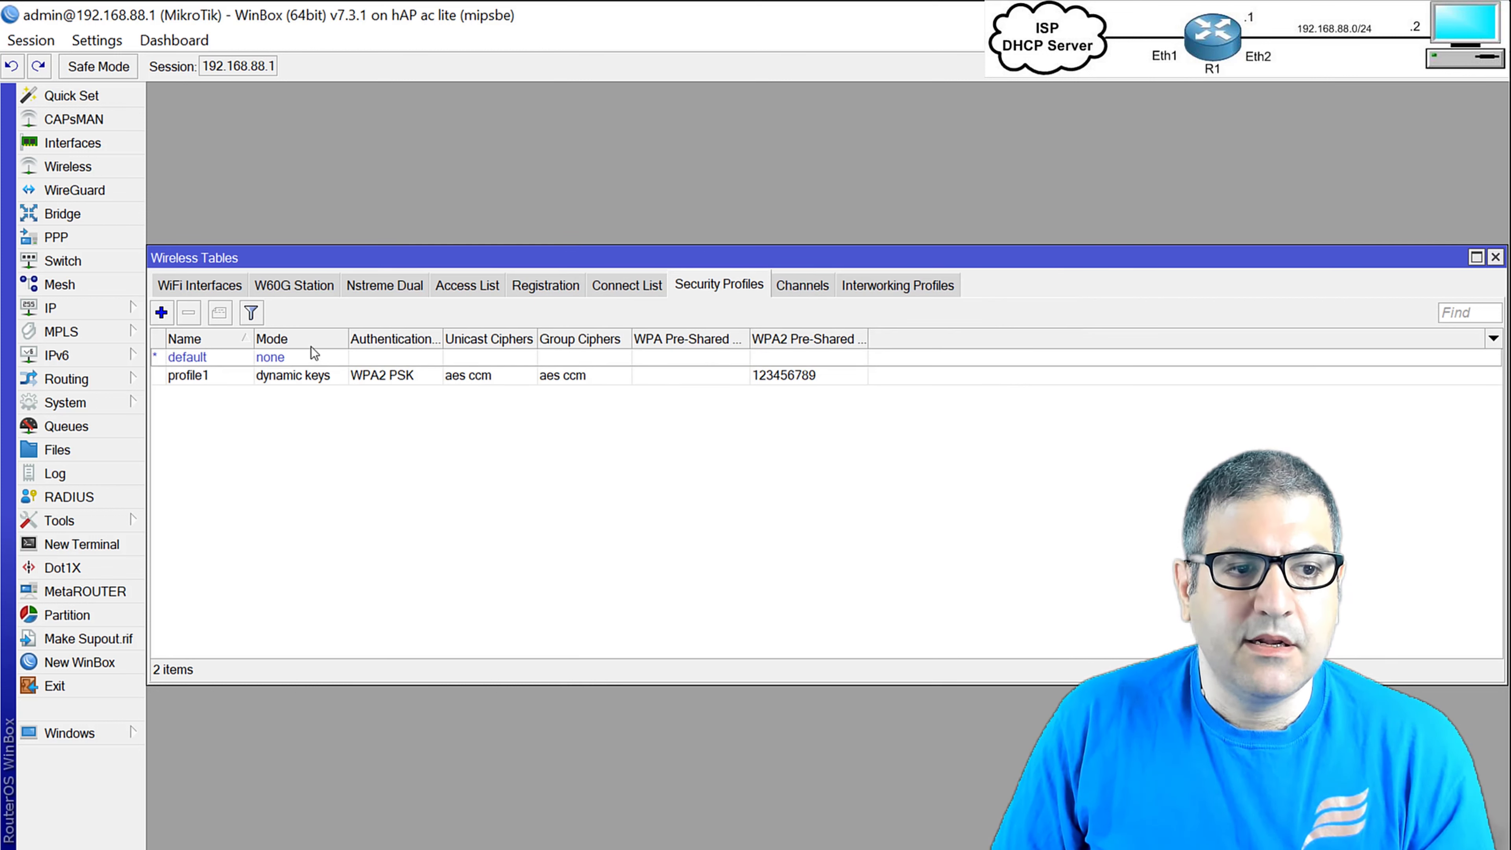
Reopen wlan1's wireless settings from the interface list.
{"action": "left_click", "coordinate": [205, 285]}
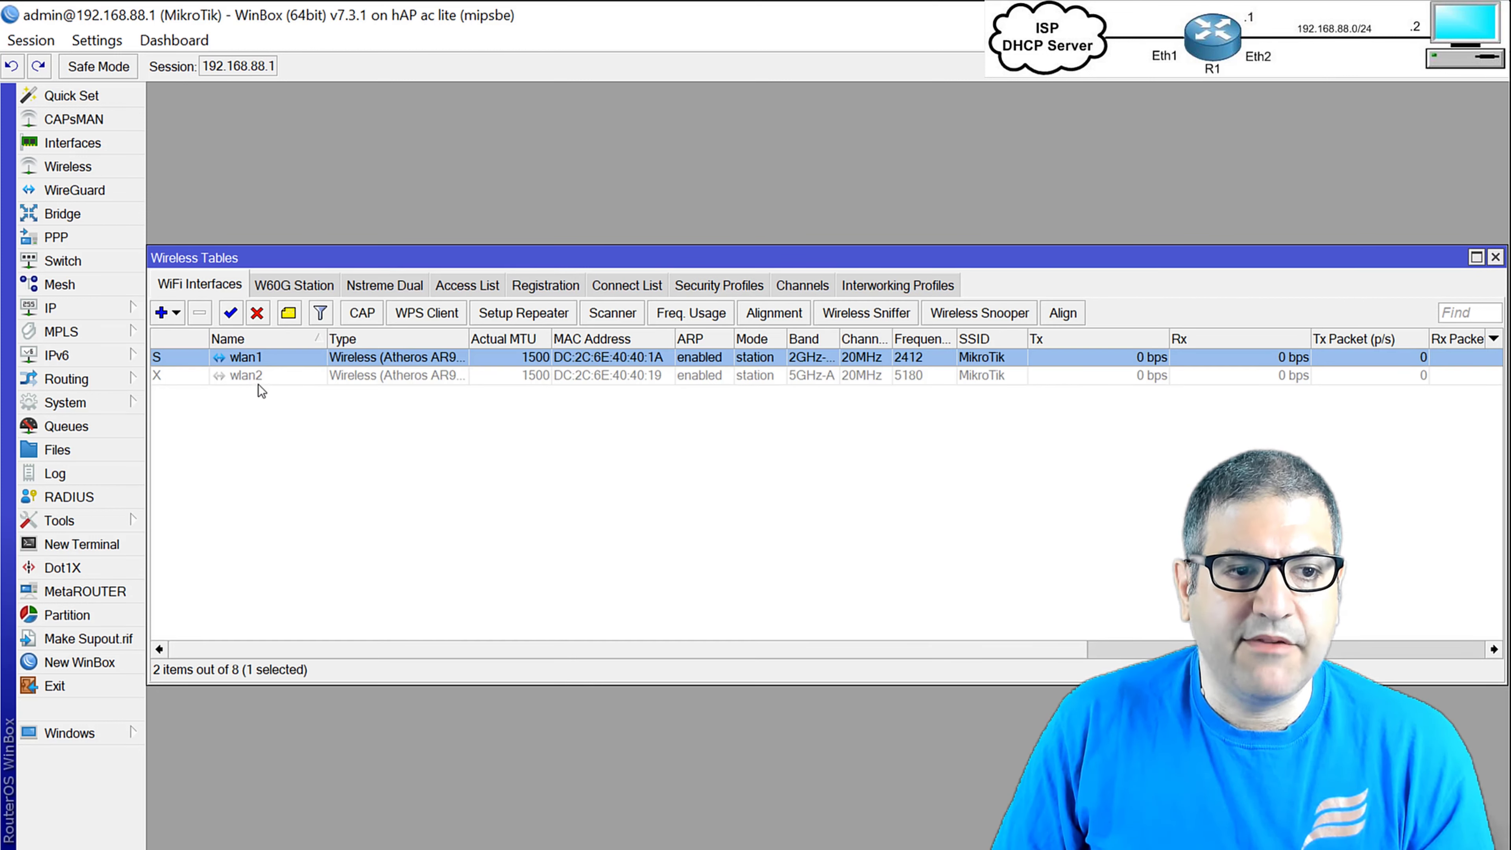
{"action": "double_click", "coordinate": [244, 359]}
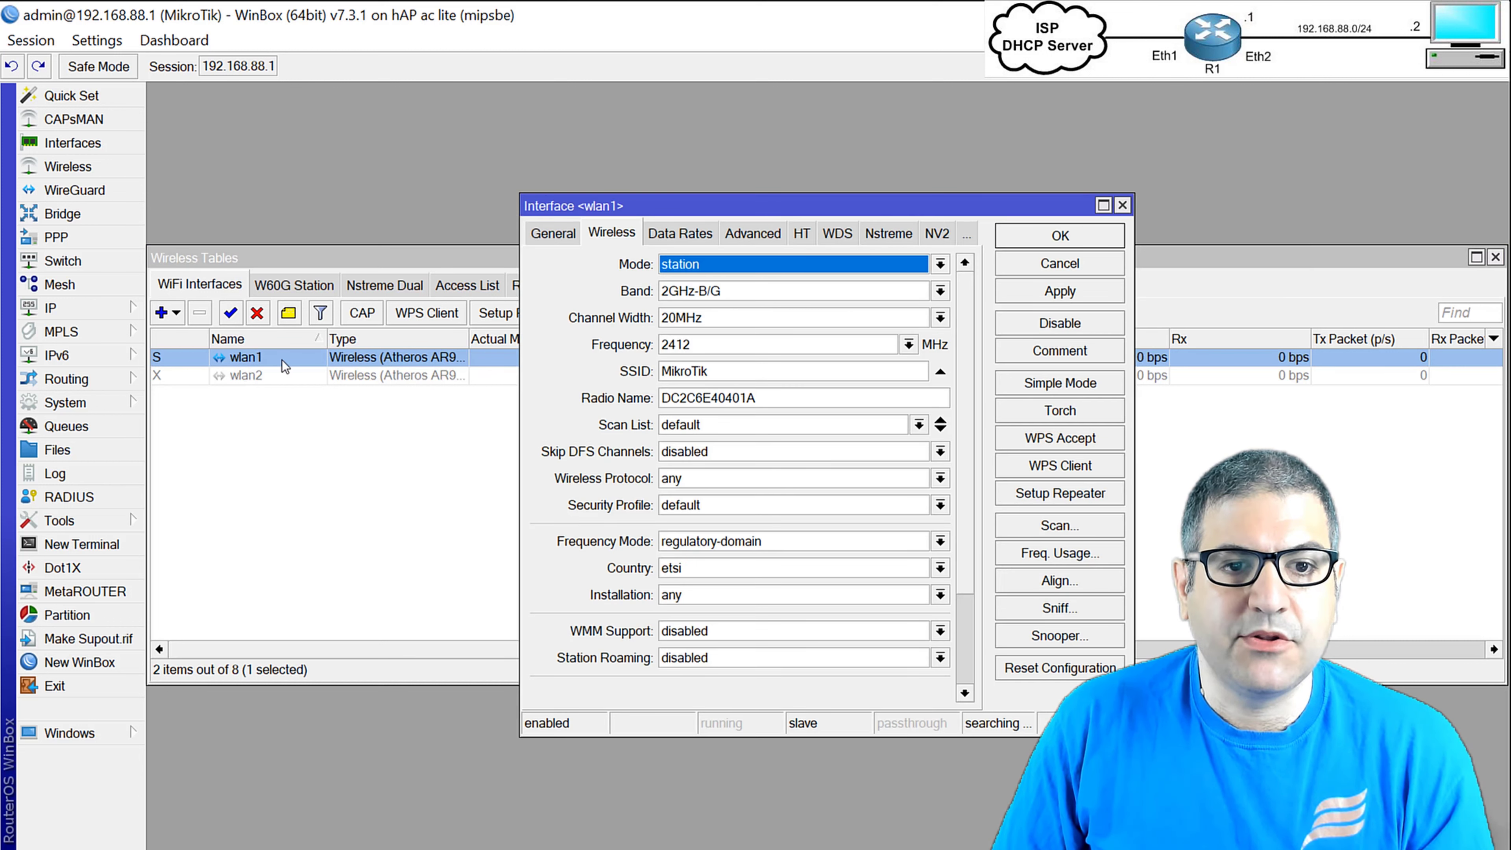
{"action": "left_click_drag", "start_coordinate": [639, 210], "coordinate": [419, 162]}
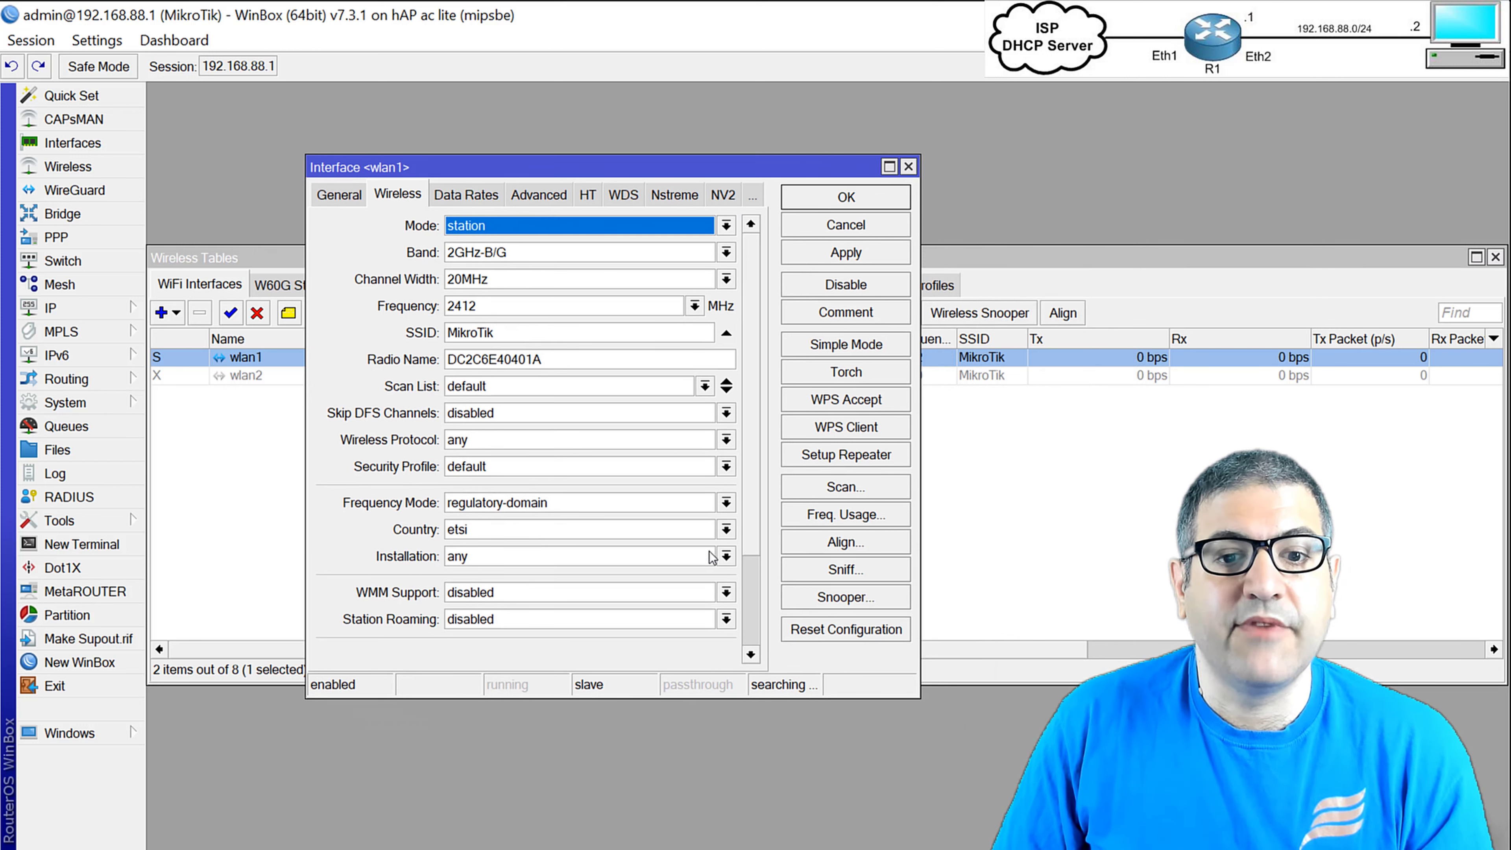
Run a Freq. Usage scan on wlan1, pick out 2422 MHz as barely used, then stop and close.
{"action": "left_click", "coordinate": [840, 515]}
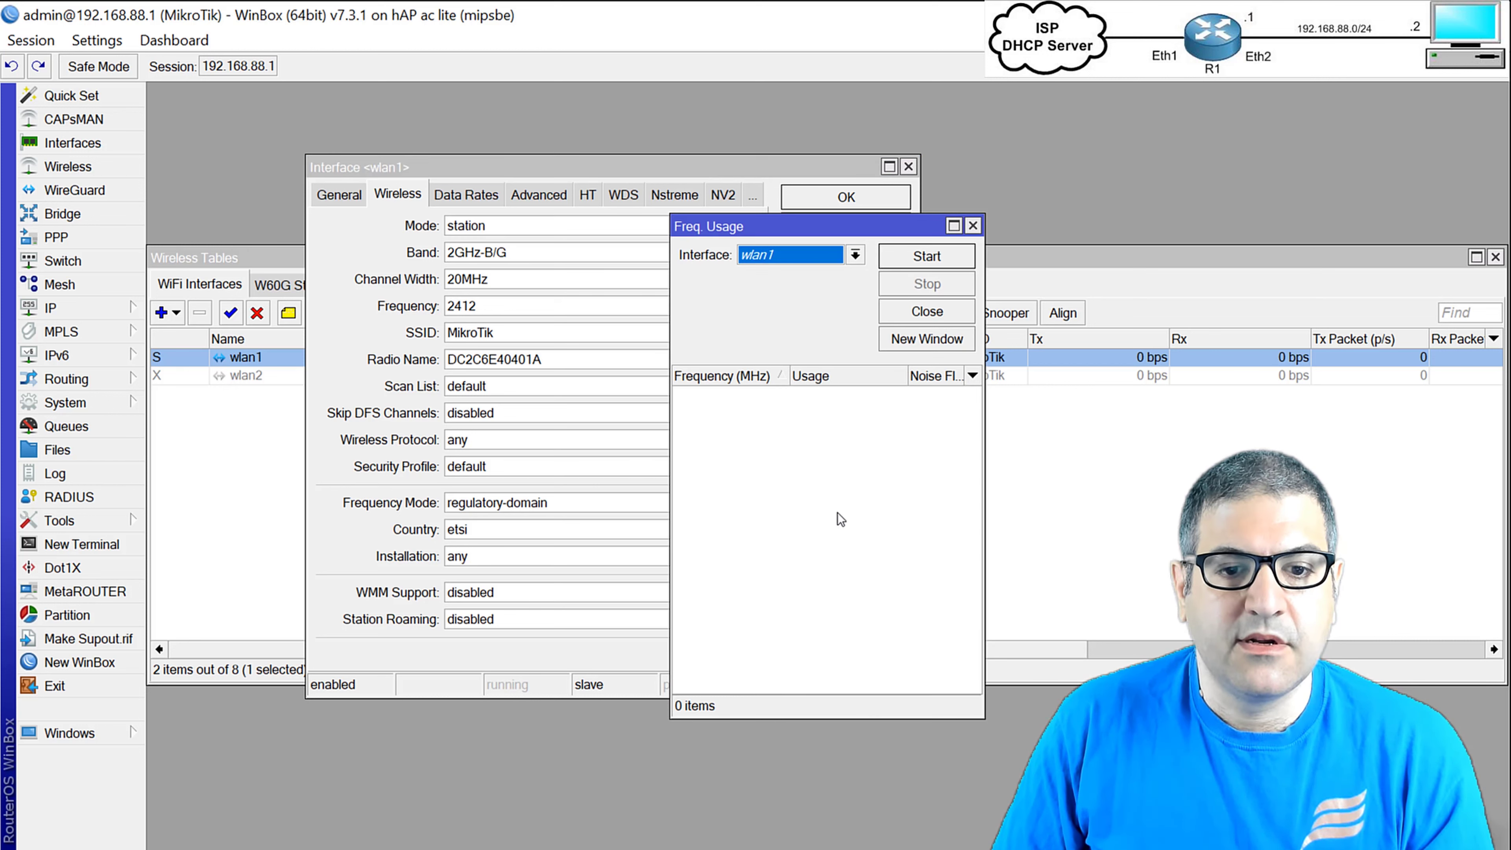
{"action": "left_click", "coordinate": [927, 256]}
{"action": "left_click_drag", "start_coordinate": [889, 226], "coordinate": [595, 175]}
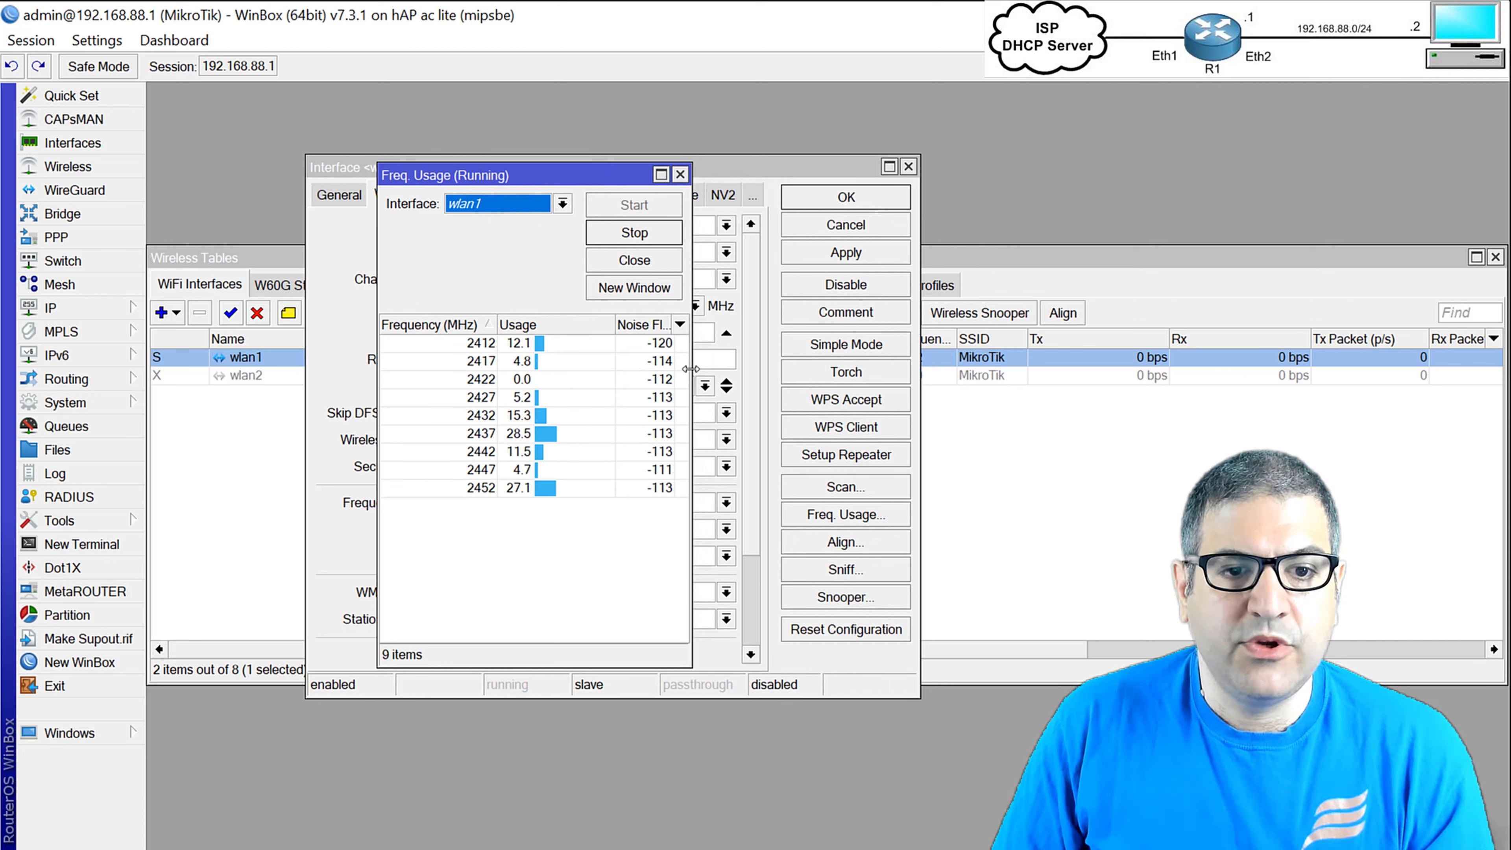
{"action": "left_click_drag", "start_coordinate": [690, 367], "coordinate": [904, 355]}
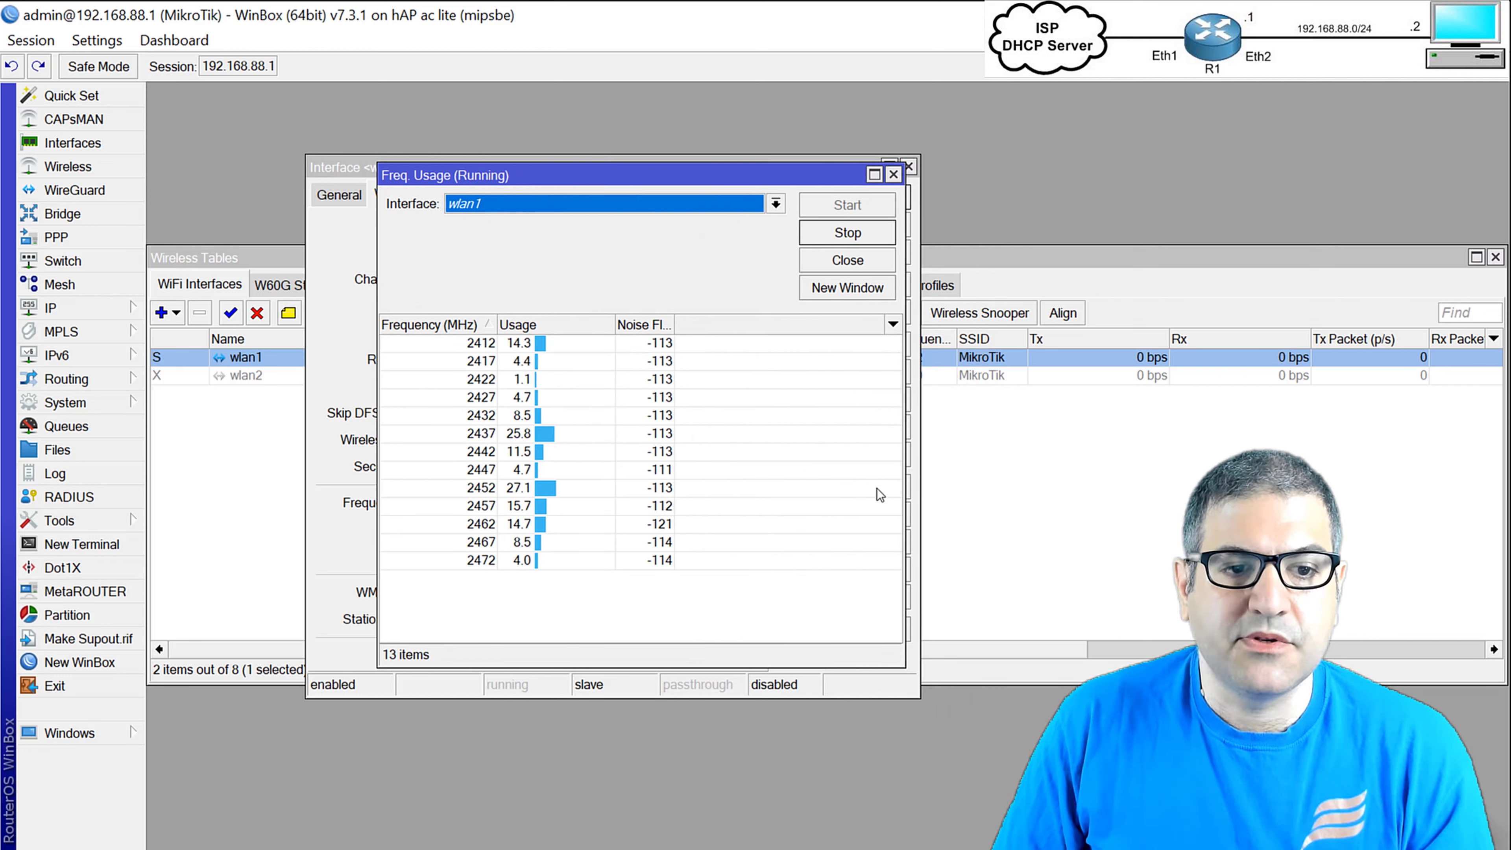
{"action": "left_click", "coordinate": [484, 384]}
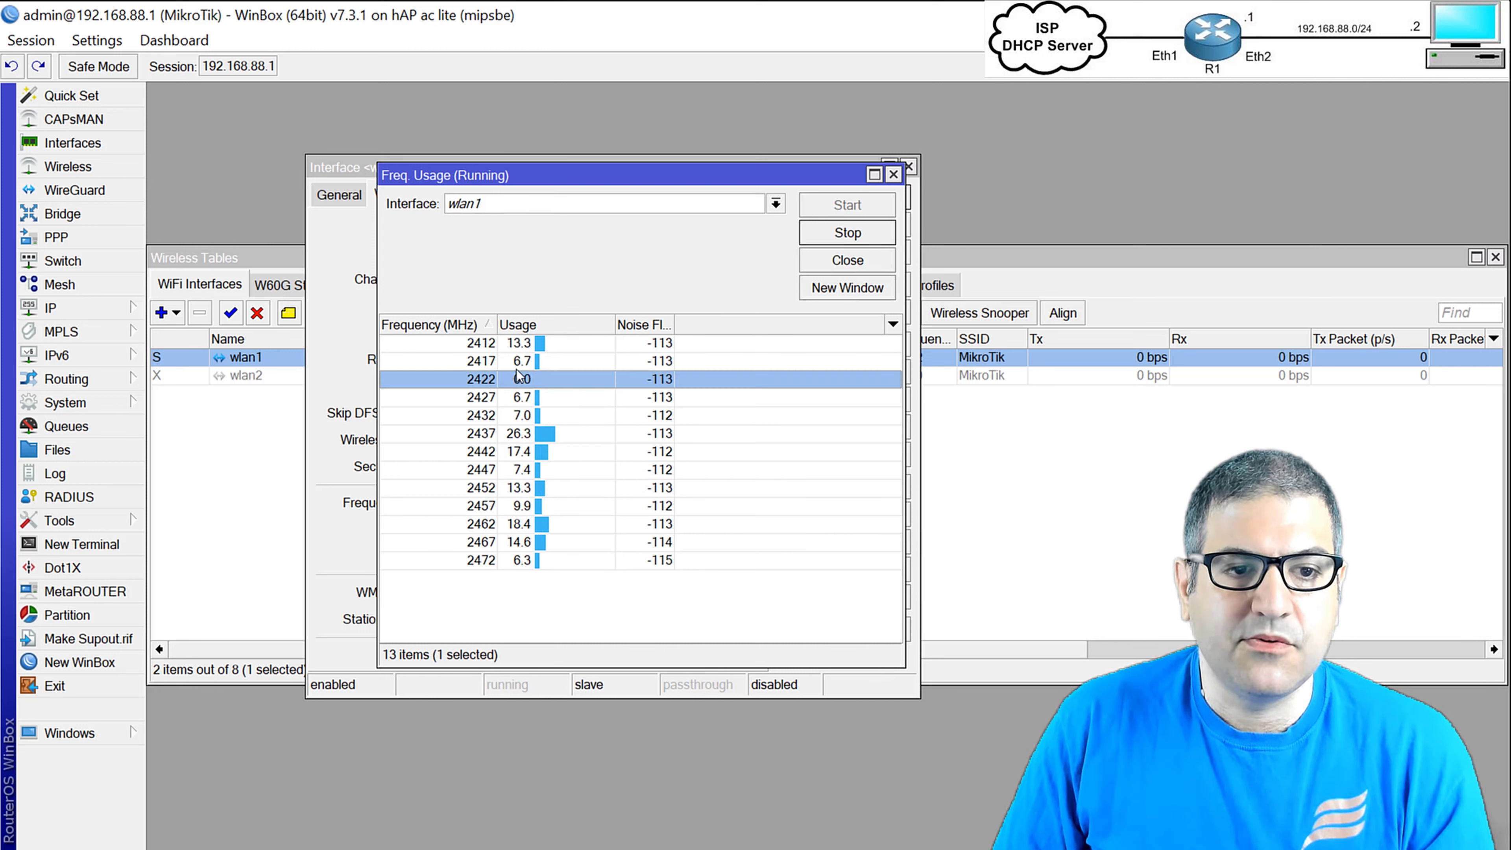
{"action": "left_click", "coordinate": [844, 235]}
{"action": "left_click", "coordinate": [893, 174]}
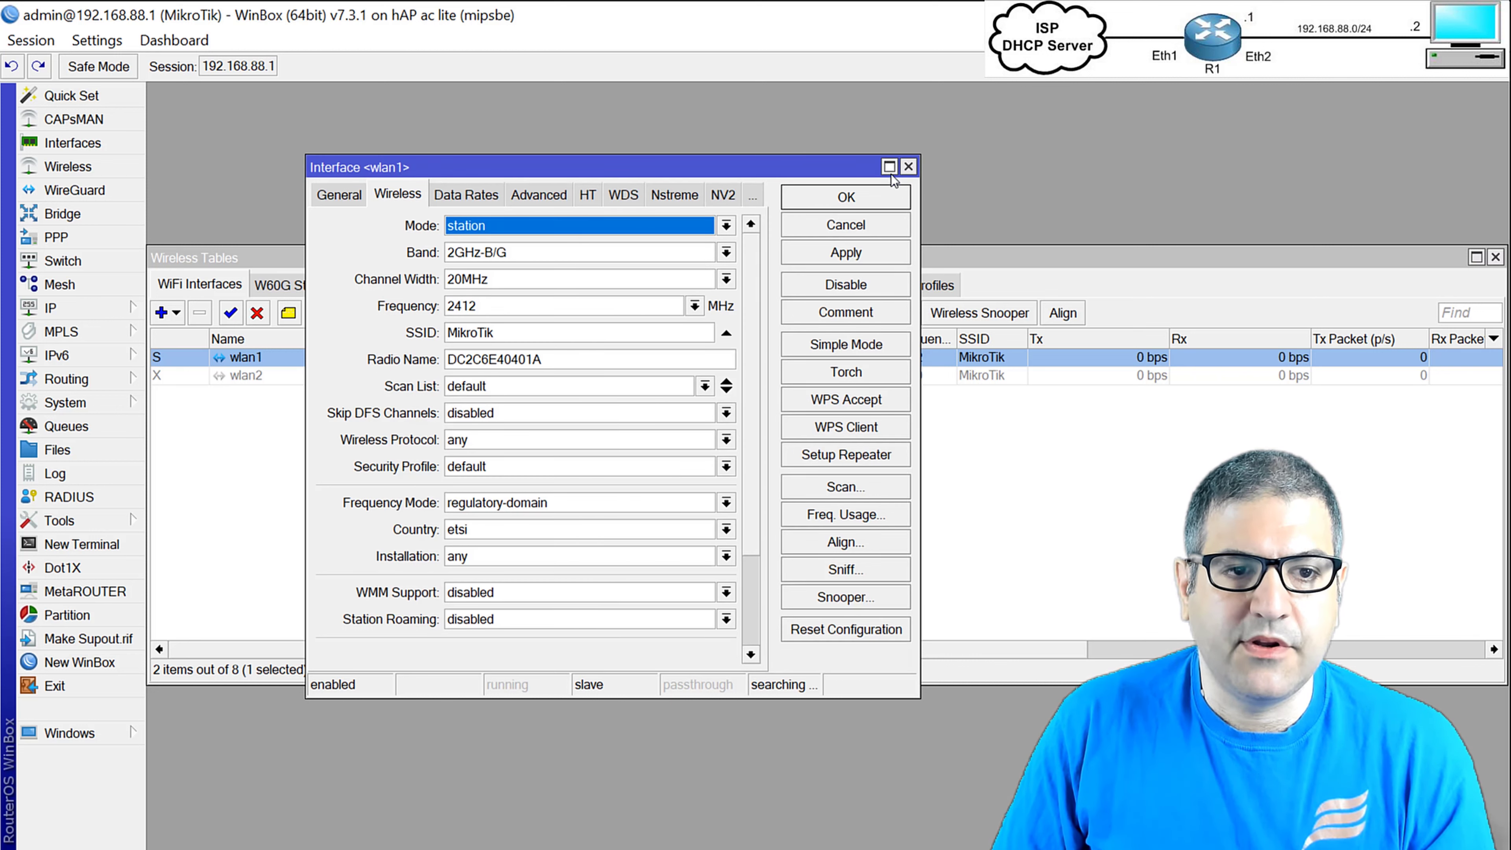
Set wlan1 to 2422 MHz frequency, ap bridge mode and 2GHz-only-N band.
{"action": "left_click", "coordinate": [694, 307]}
{"action": "left_click", "coordinate": [494, 360]}
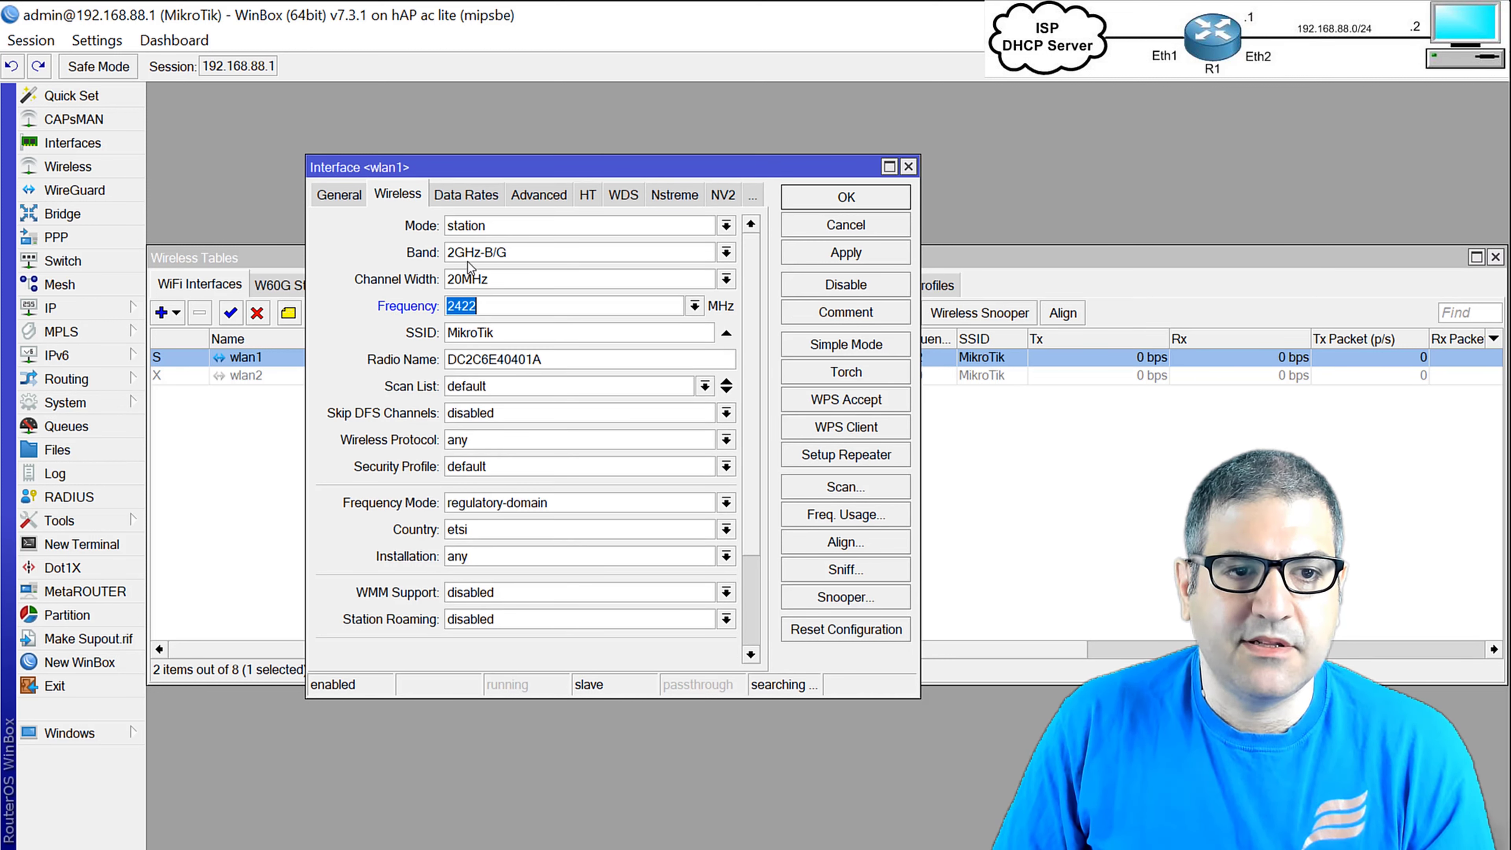
{"action": "left_click", "coordinate": [467, 225]}
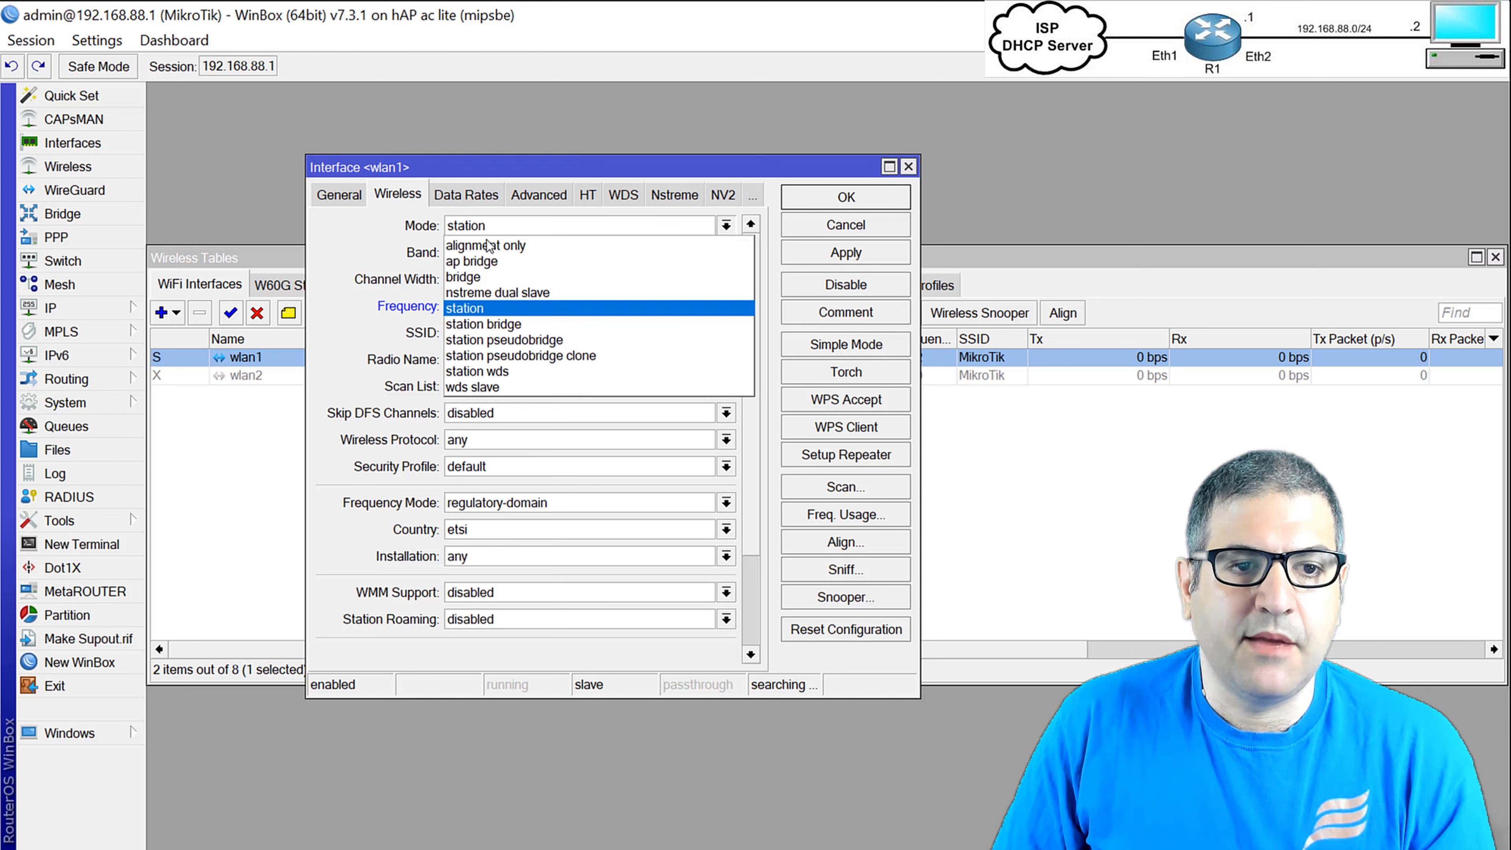
{"action": "left_click", "coordinate": [492, 262]}
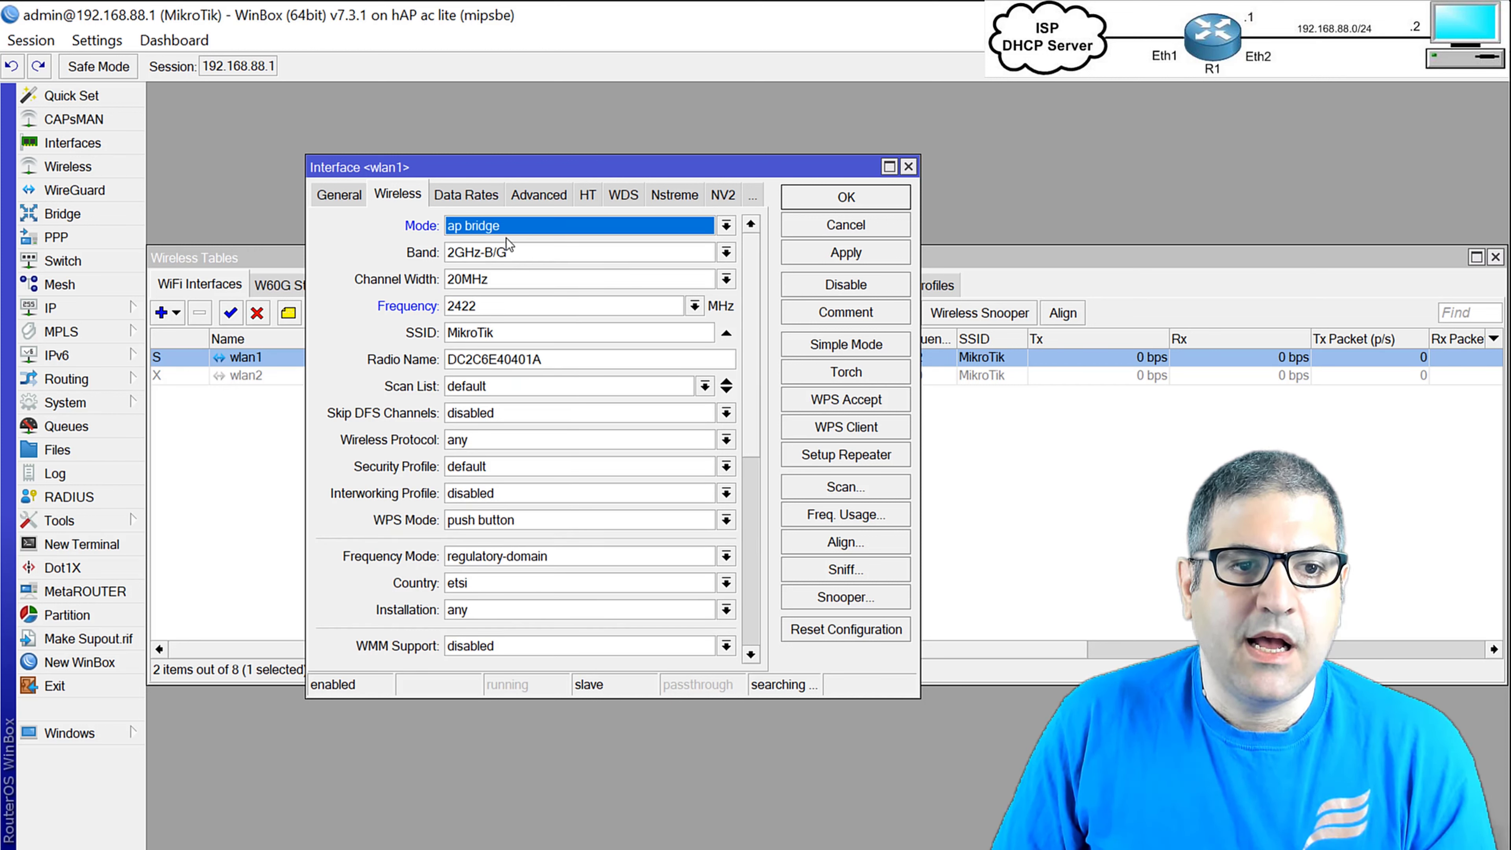
{"action": "left_click", "coordinate": [514, 247]}
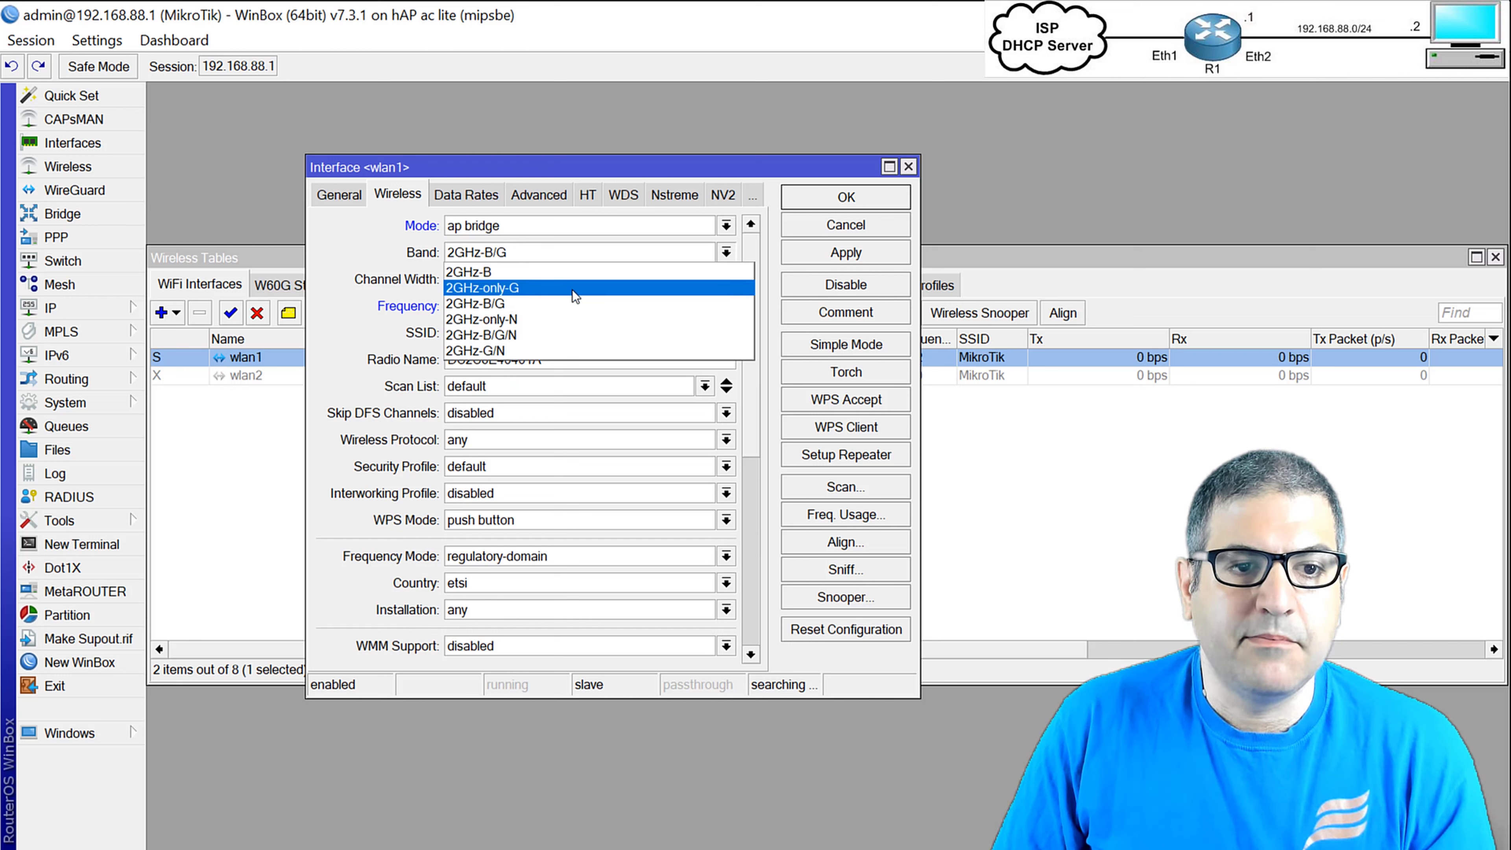
{"action": "left_click", "coordinate": [546, 319]}
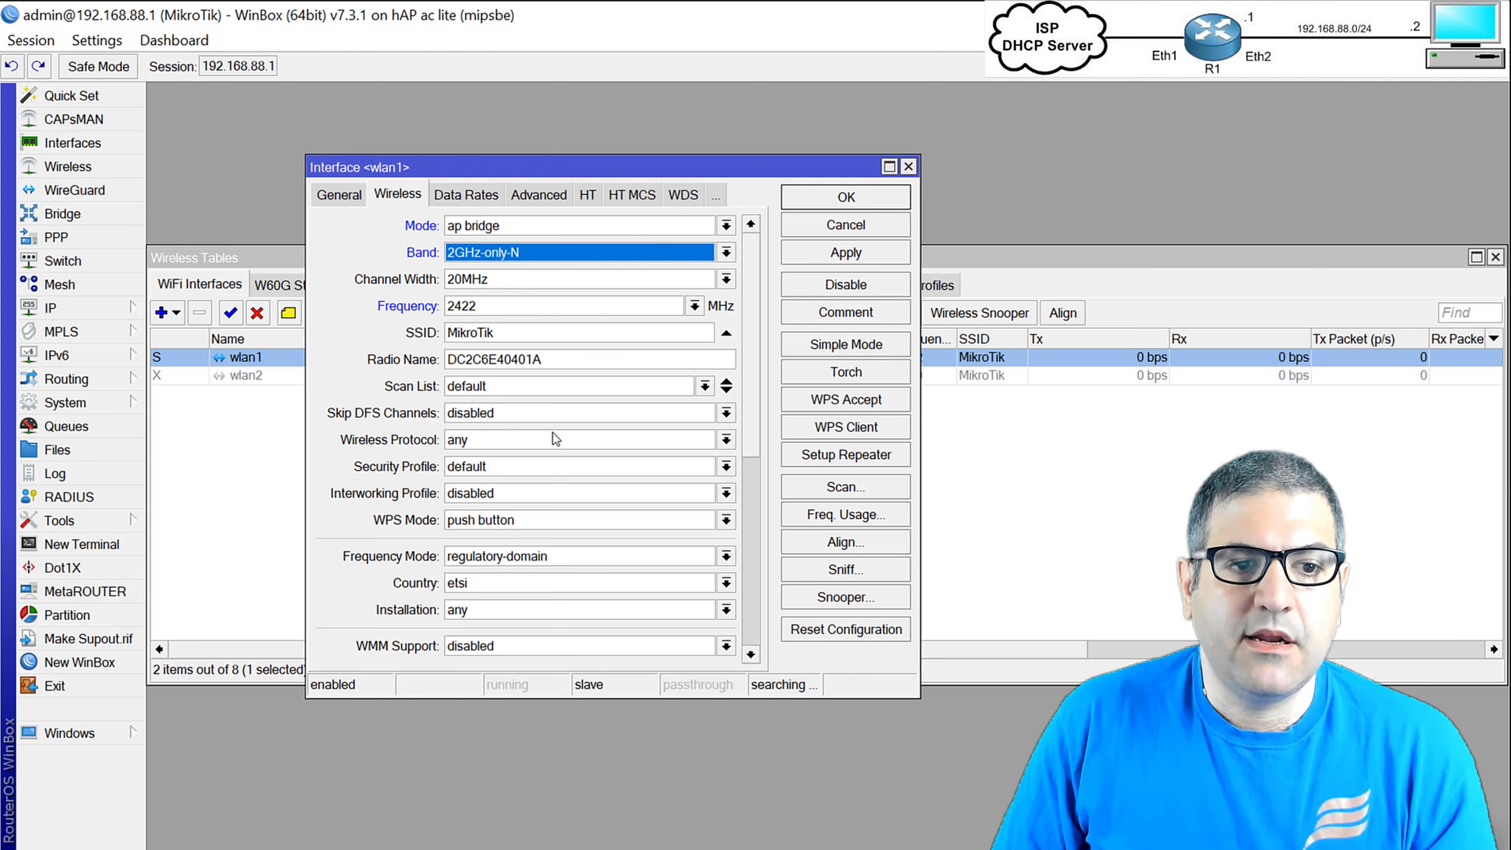
Rename the SSID from MikroTik to Test-LAB, assign security profile profile1, and apply.
{"action": "left_click_drag", "start_coordinate": [520, 333], "coordinate": [348, 337]}
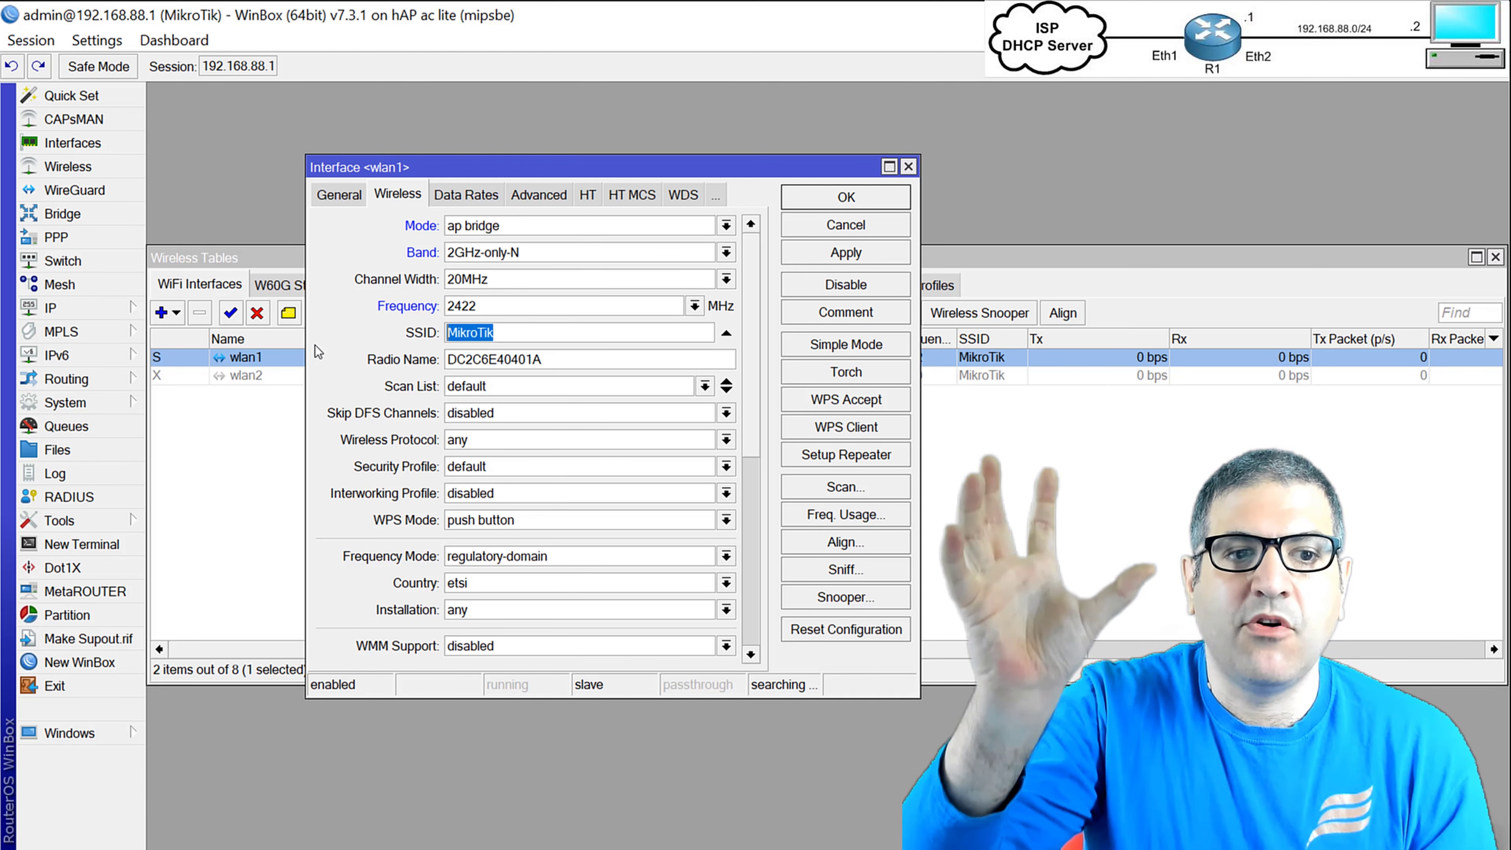
{"action": "type", "text": "Te"}
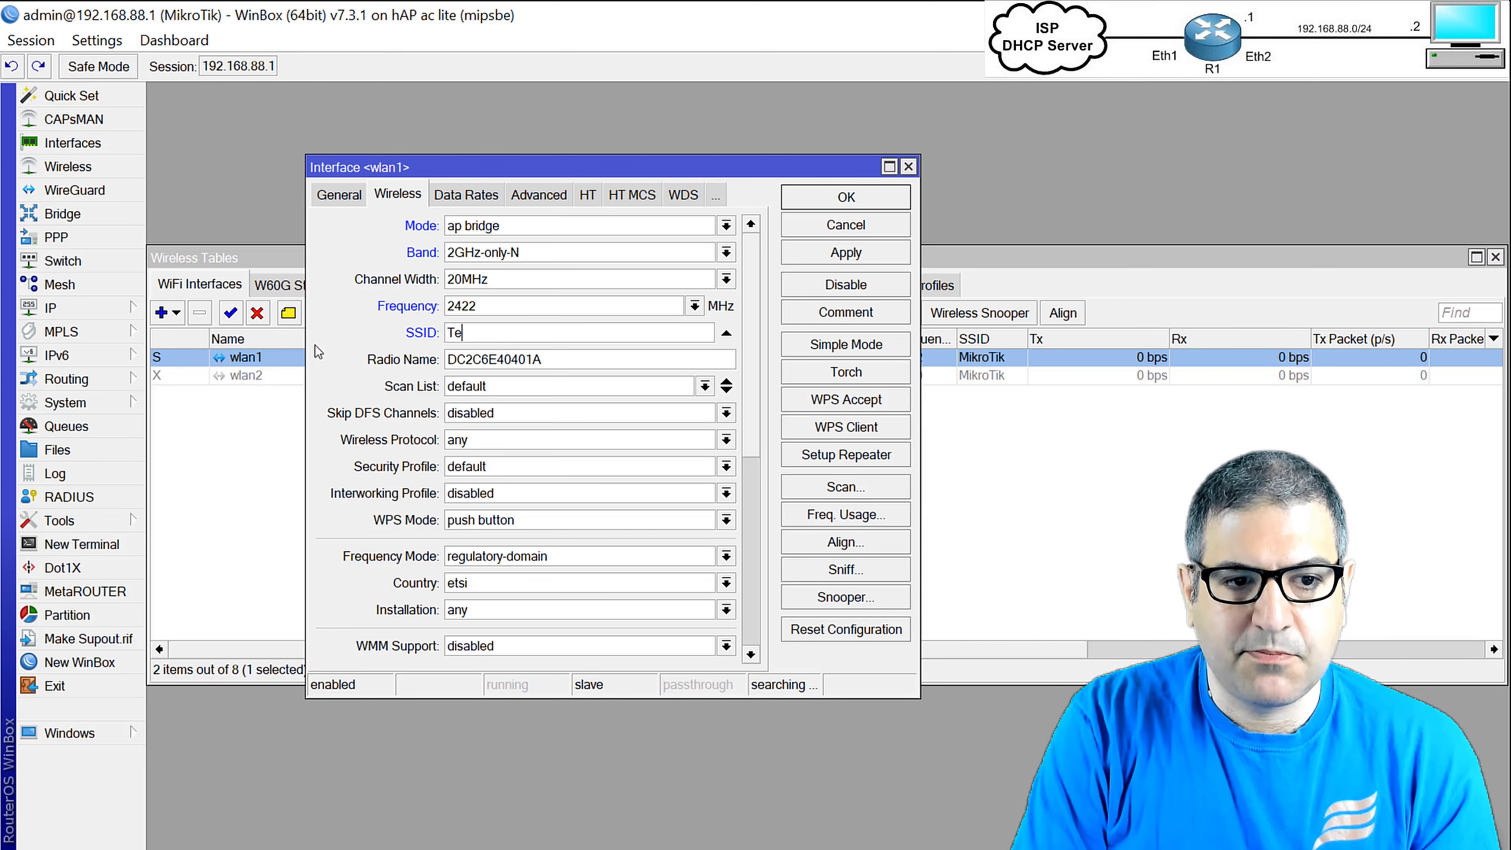
{"action": "type", "text": "st-LAB"}
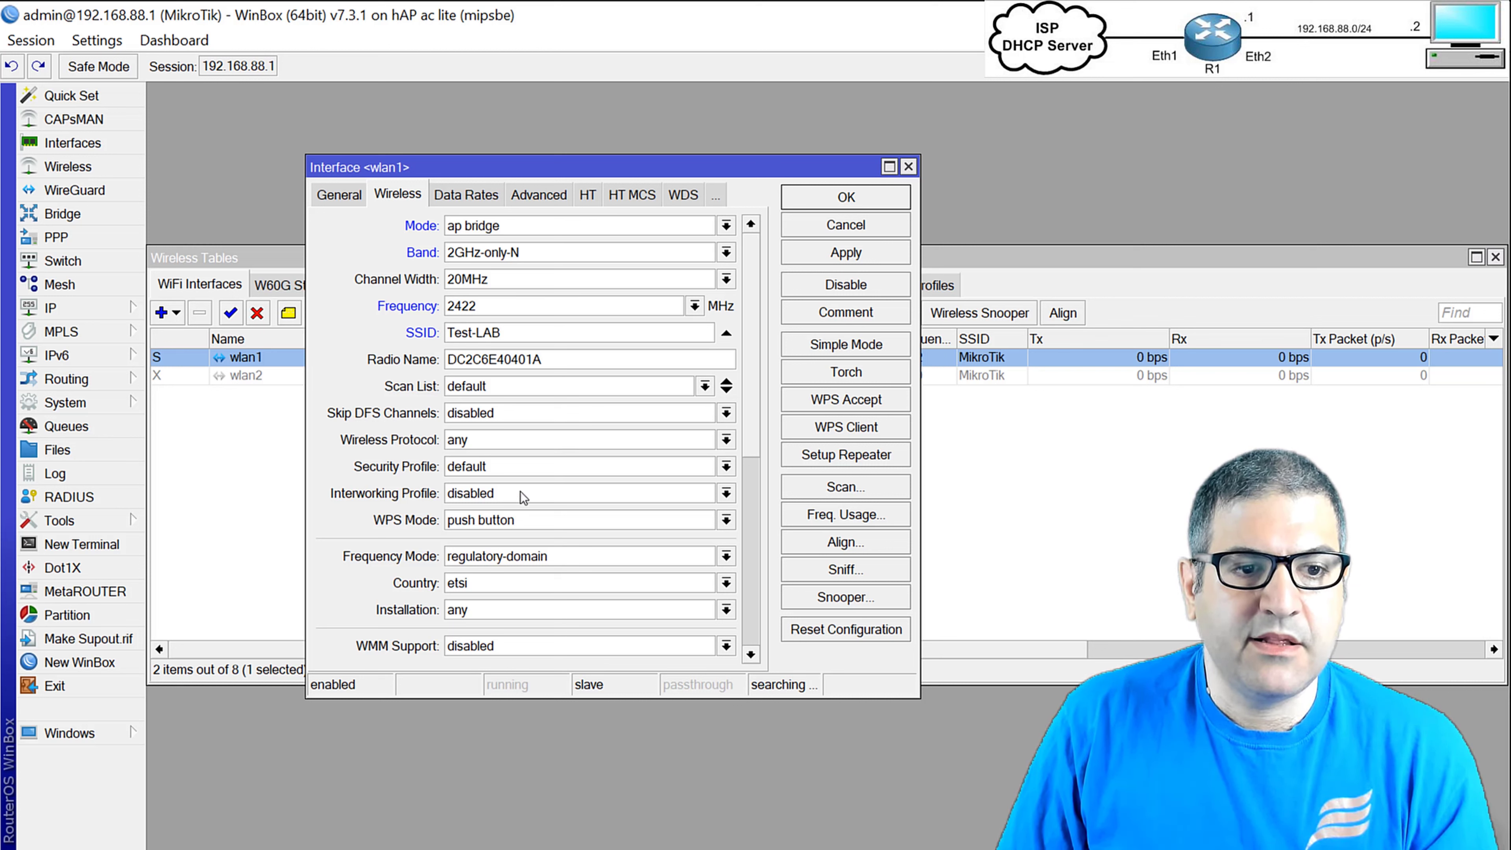
{"action": "left_click", "coordinate": [498, 469]}
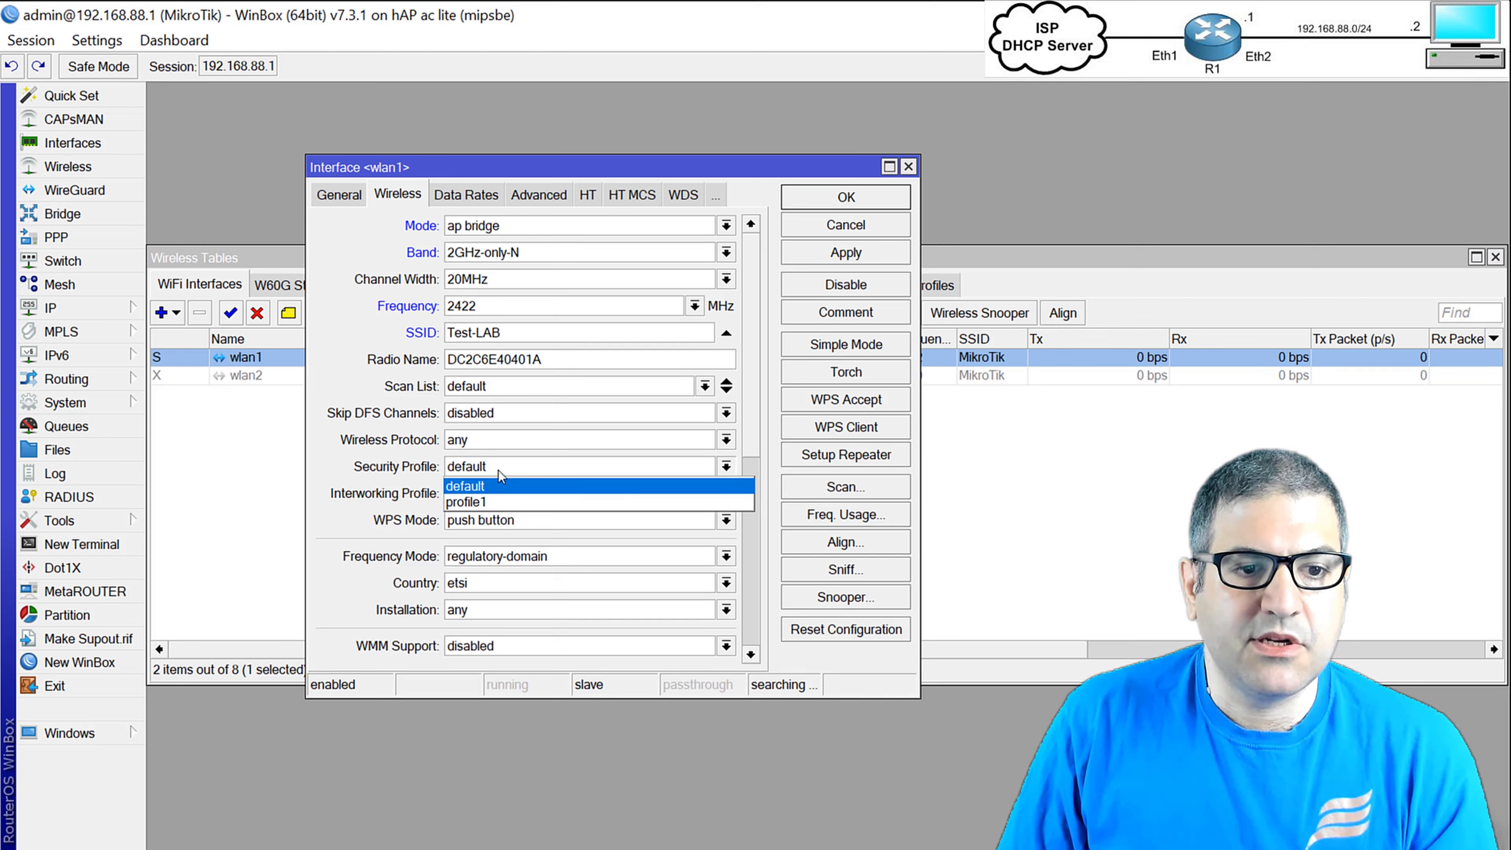
{"action": "left_click", "coordinate": [465, 502]}
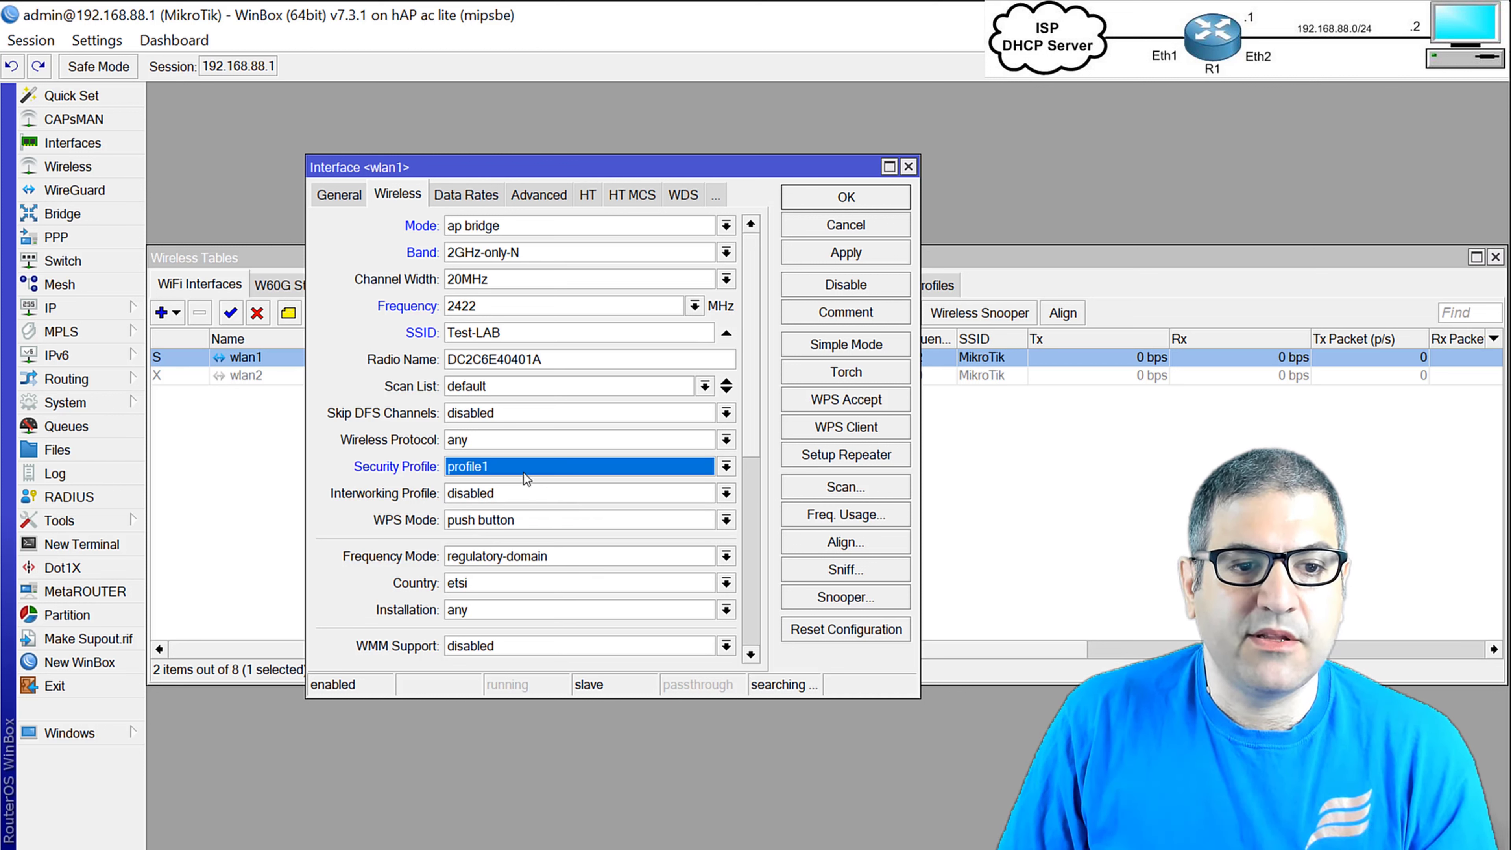
{"action": "left_click", "coordinate": [867, 254]}
{"action": "left_click", "coordinate": [867, 198]}
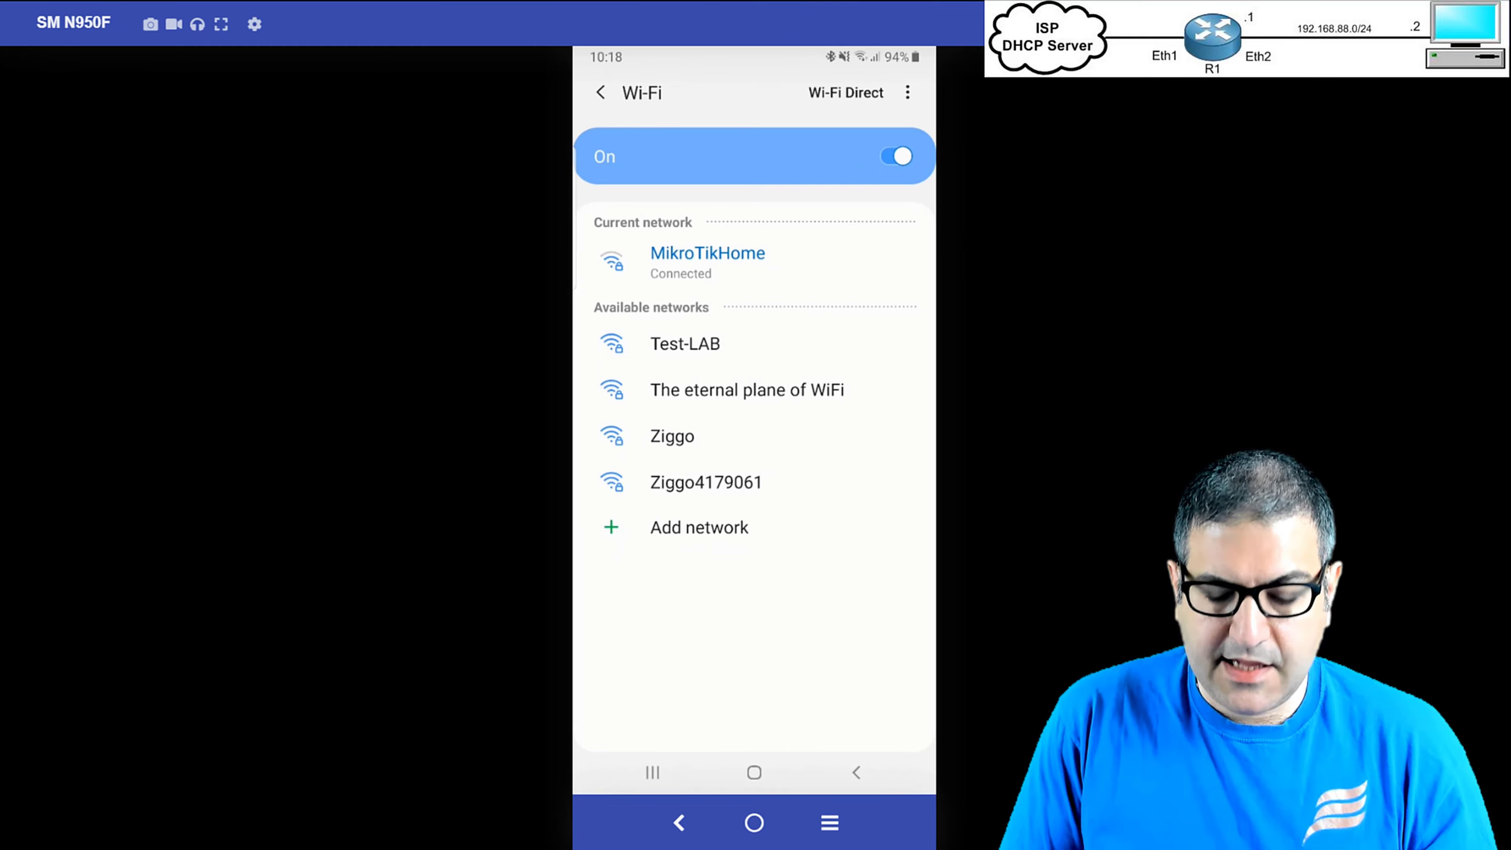
Join Test-LAB on the phone, entering and verifying the WPA2 password before connecting.
{"action": "left_click", "coordinate": [686, 344]}
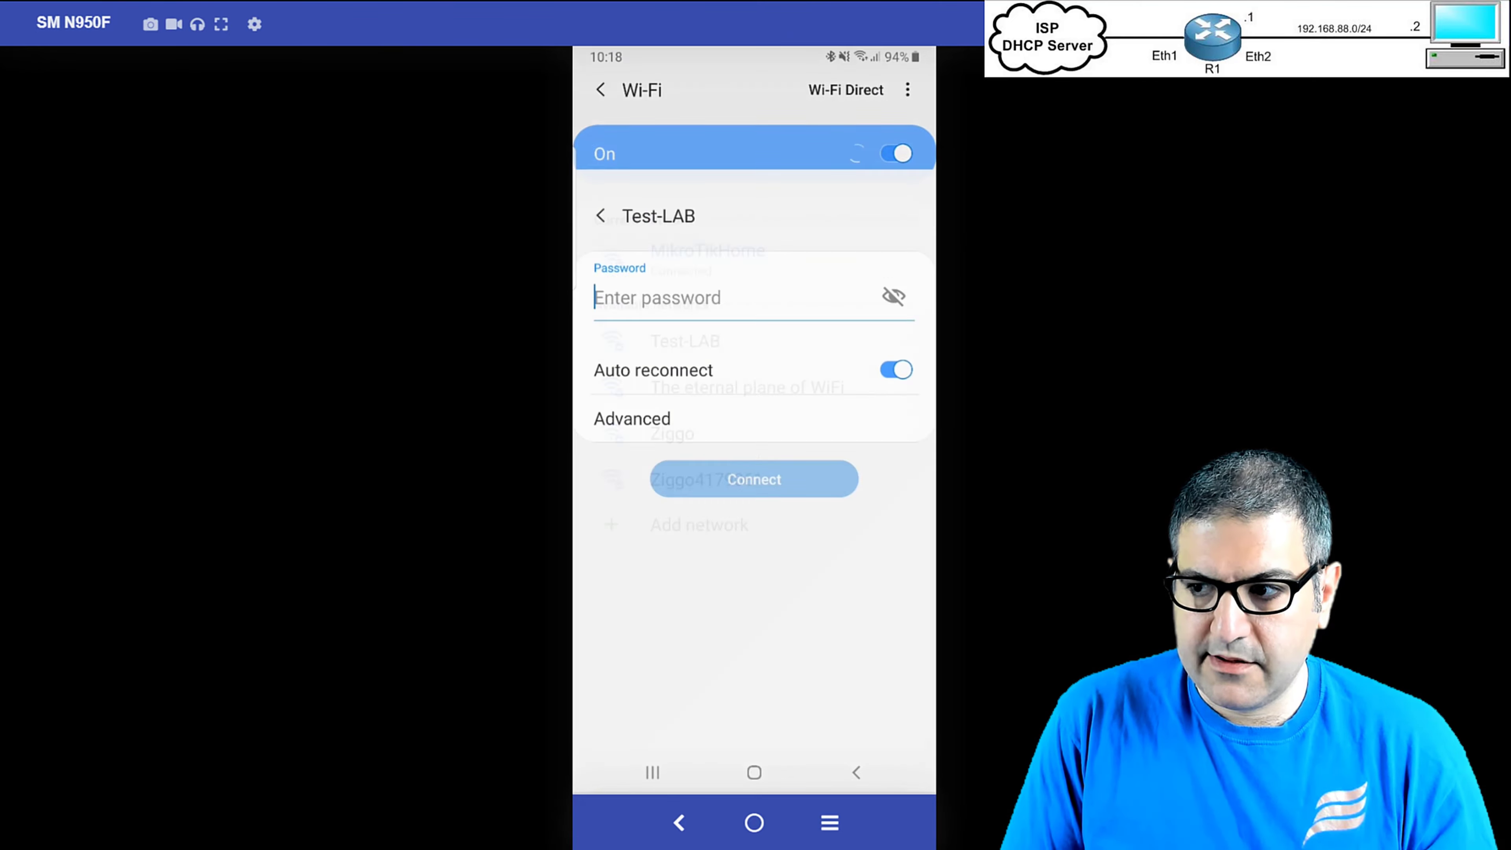
{"action": "type", "text": "1"}
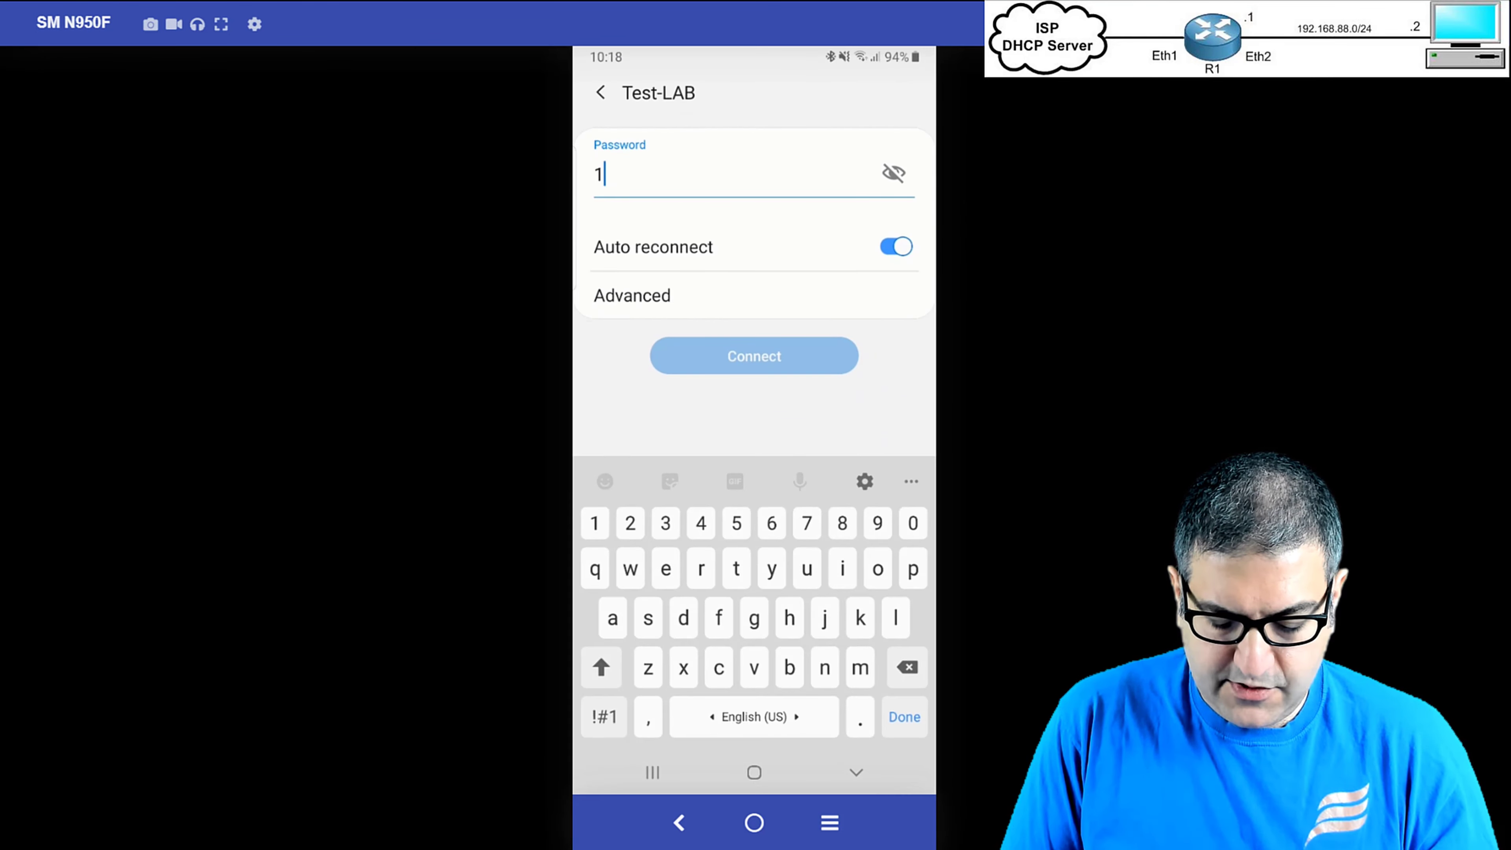
{"action": "type", "text": "23456789"}
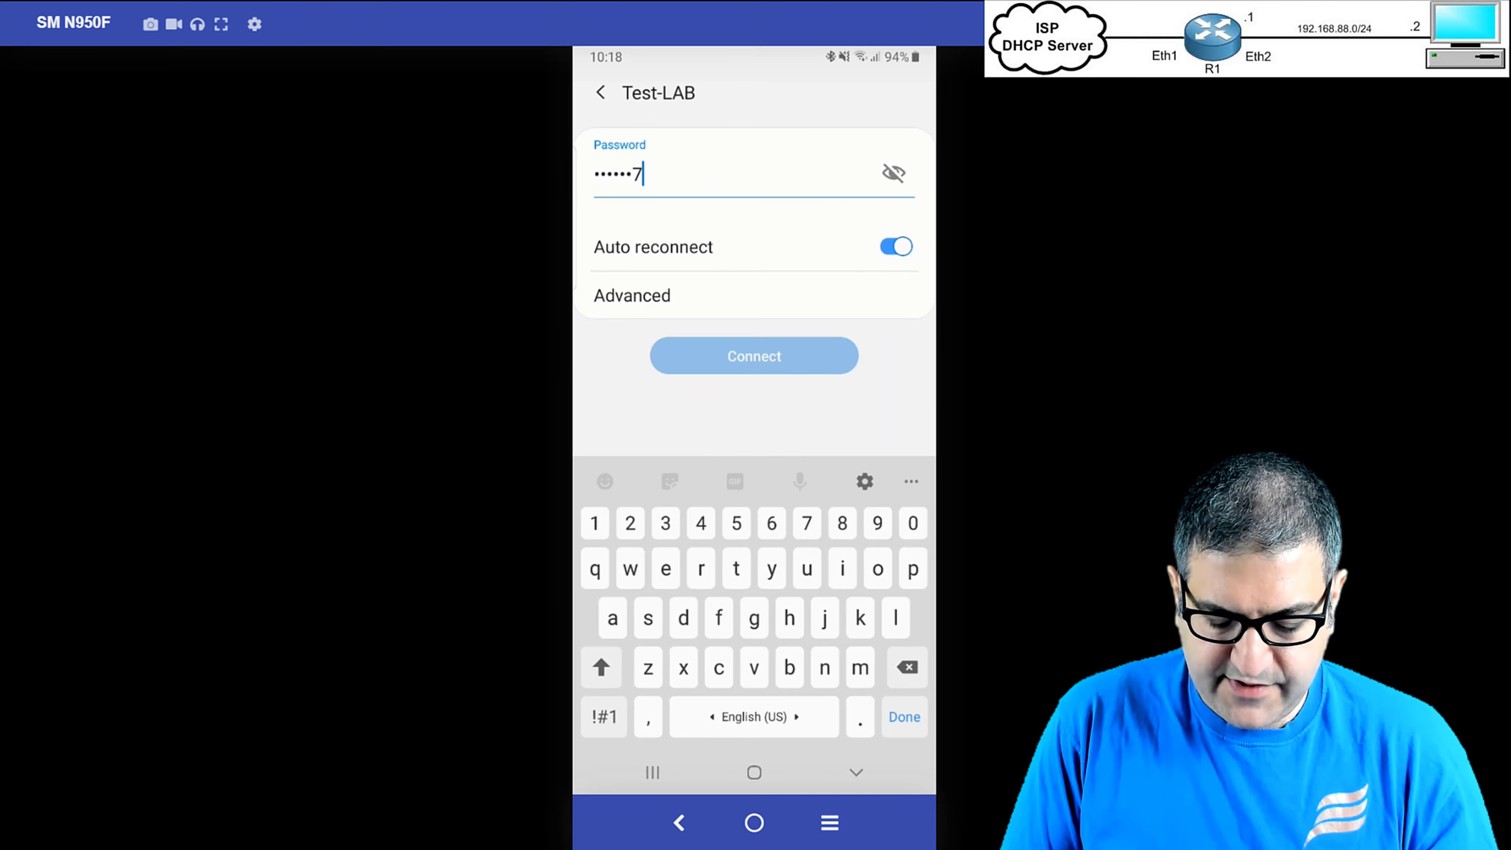
{"action": "left_click", "coordinate": [893, 174]}
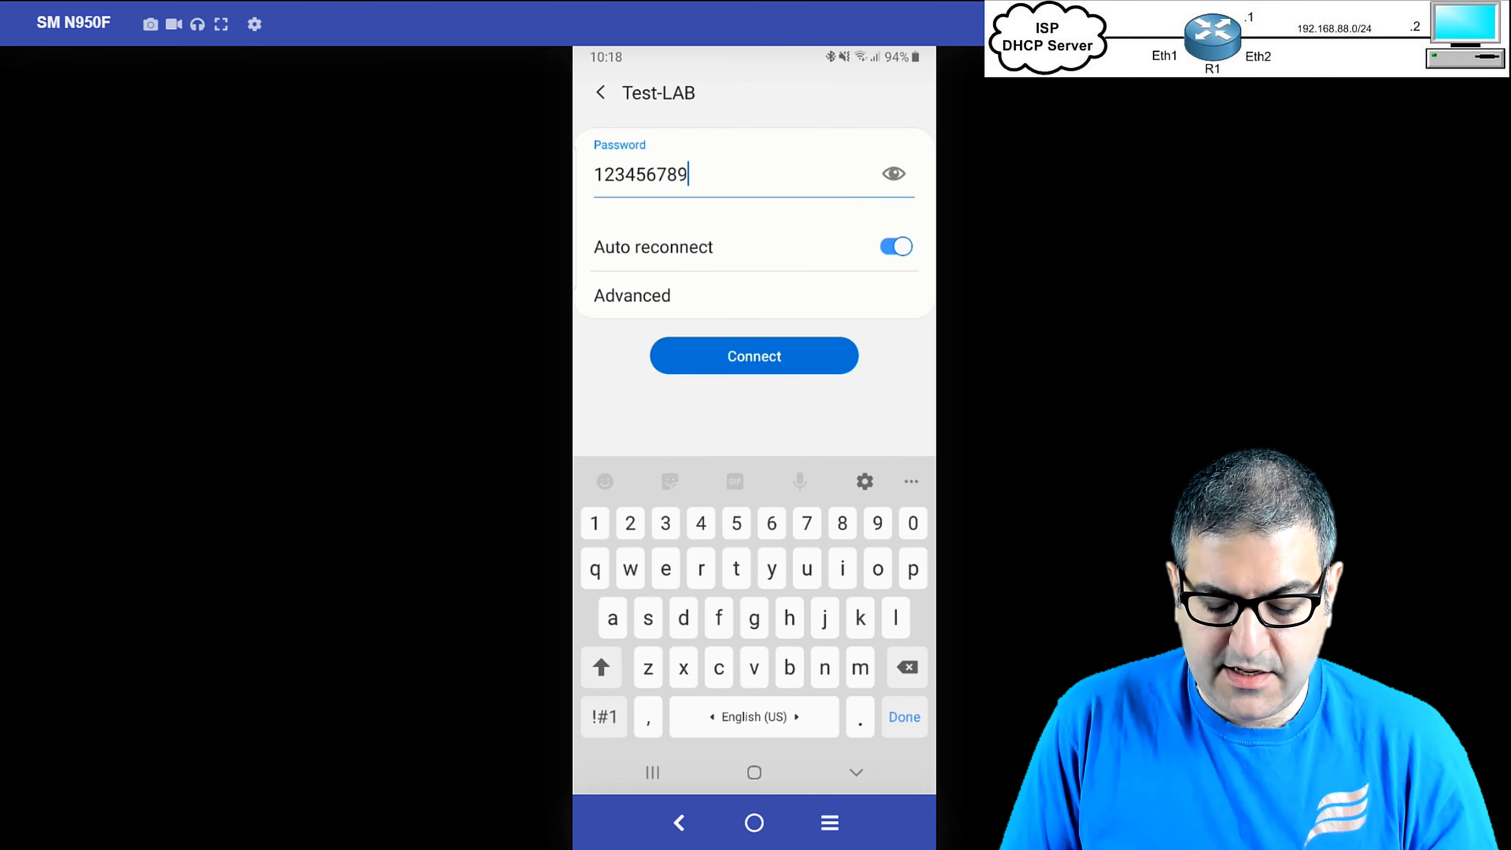
{"action": "left_click", "coordinate": [754, 357]}
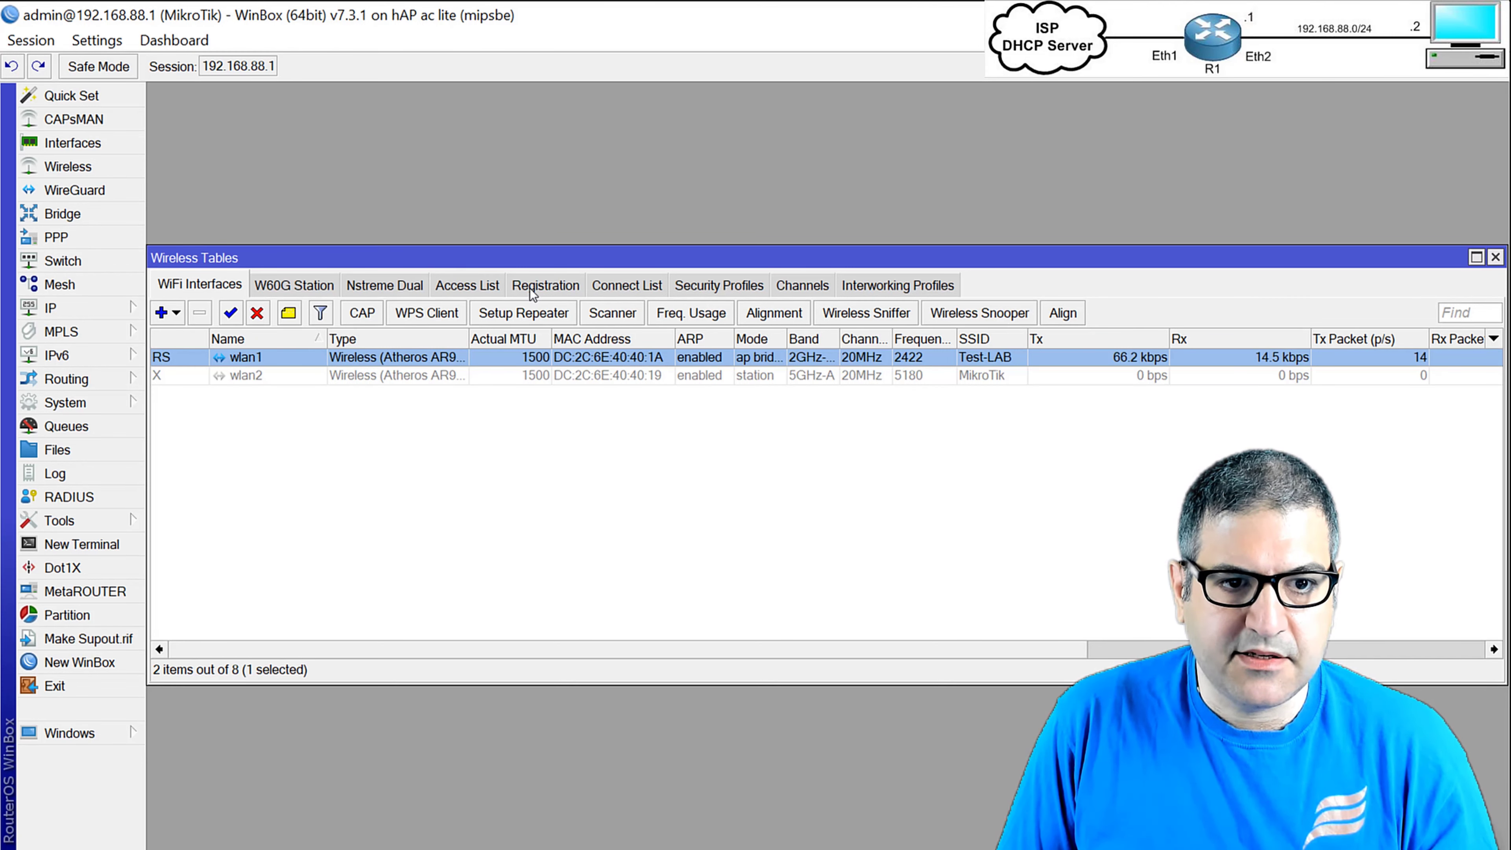
Show the Registration table and select the Galaxy-Note8 client on wlan1.
{"action": "left_click", "coordinate": [530, 289]}
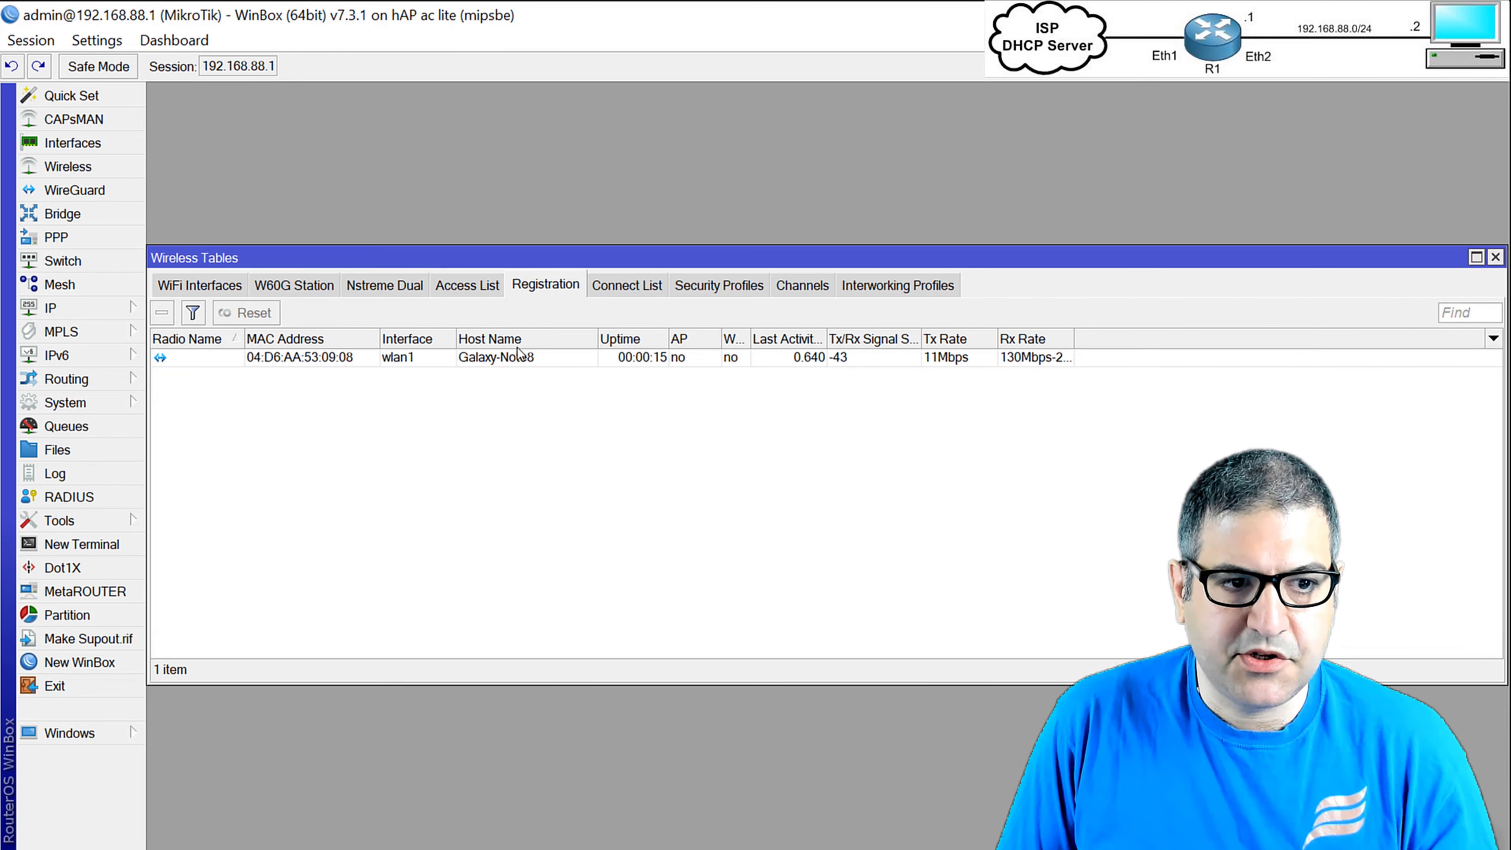
{"action": "left_click", "coordinate": [493, 358]}
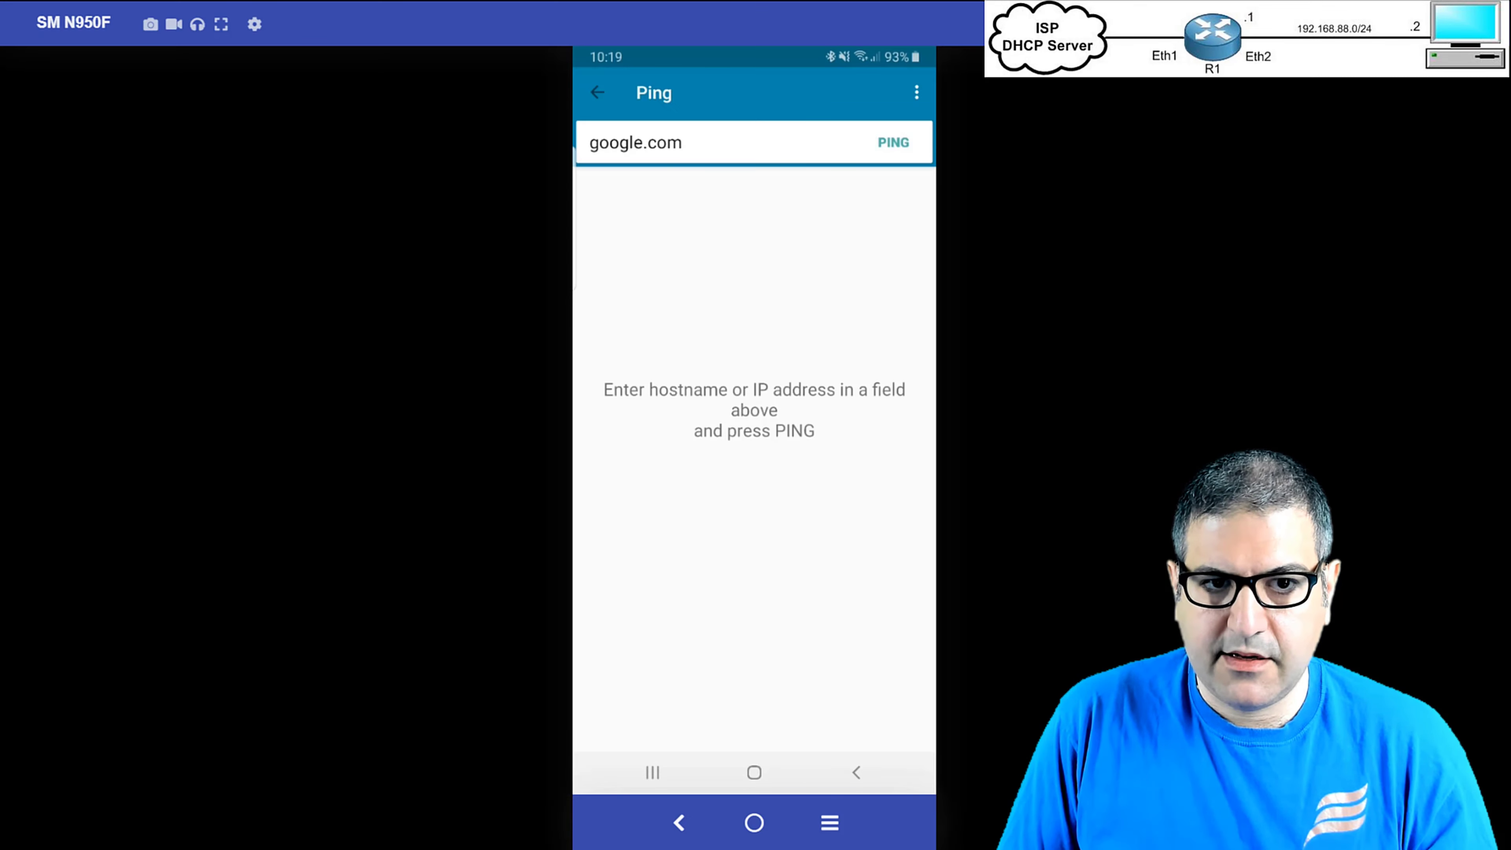
Ping google.com from the phone and review the statistics showing 4/4 replies, 0% loss.
{"action": "left_click", "coordinate": [893, 143]}
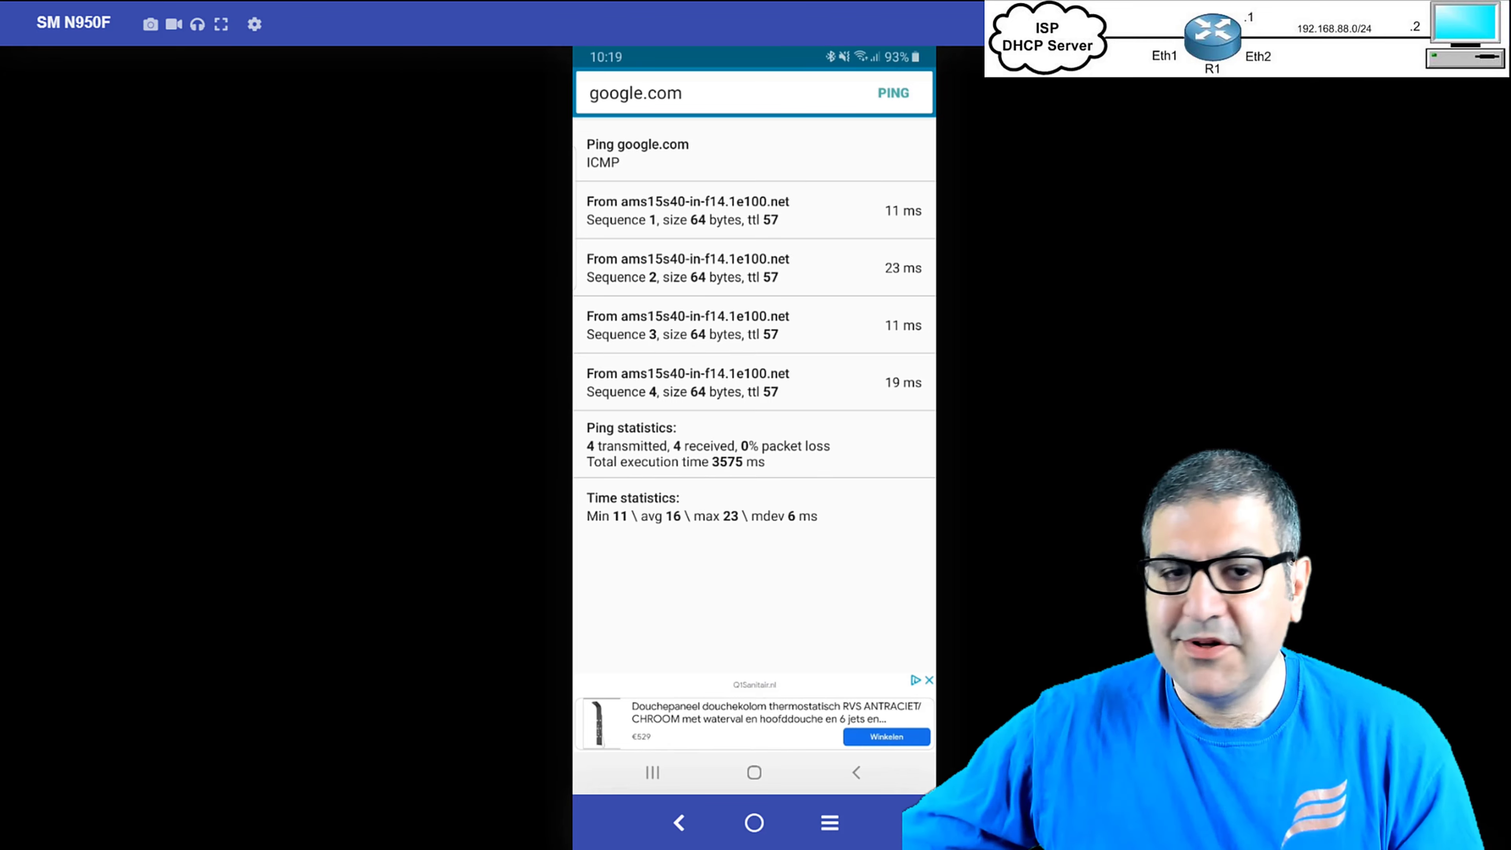
{"action": "left_click", "coordinate": [833, 445]}
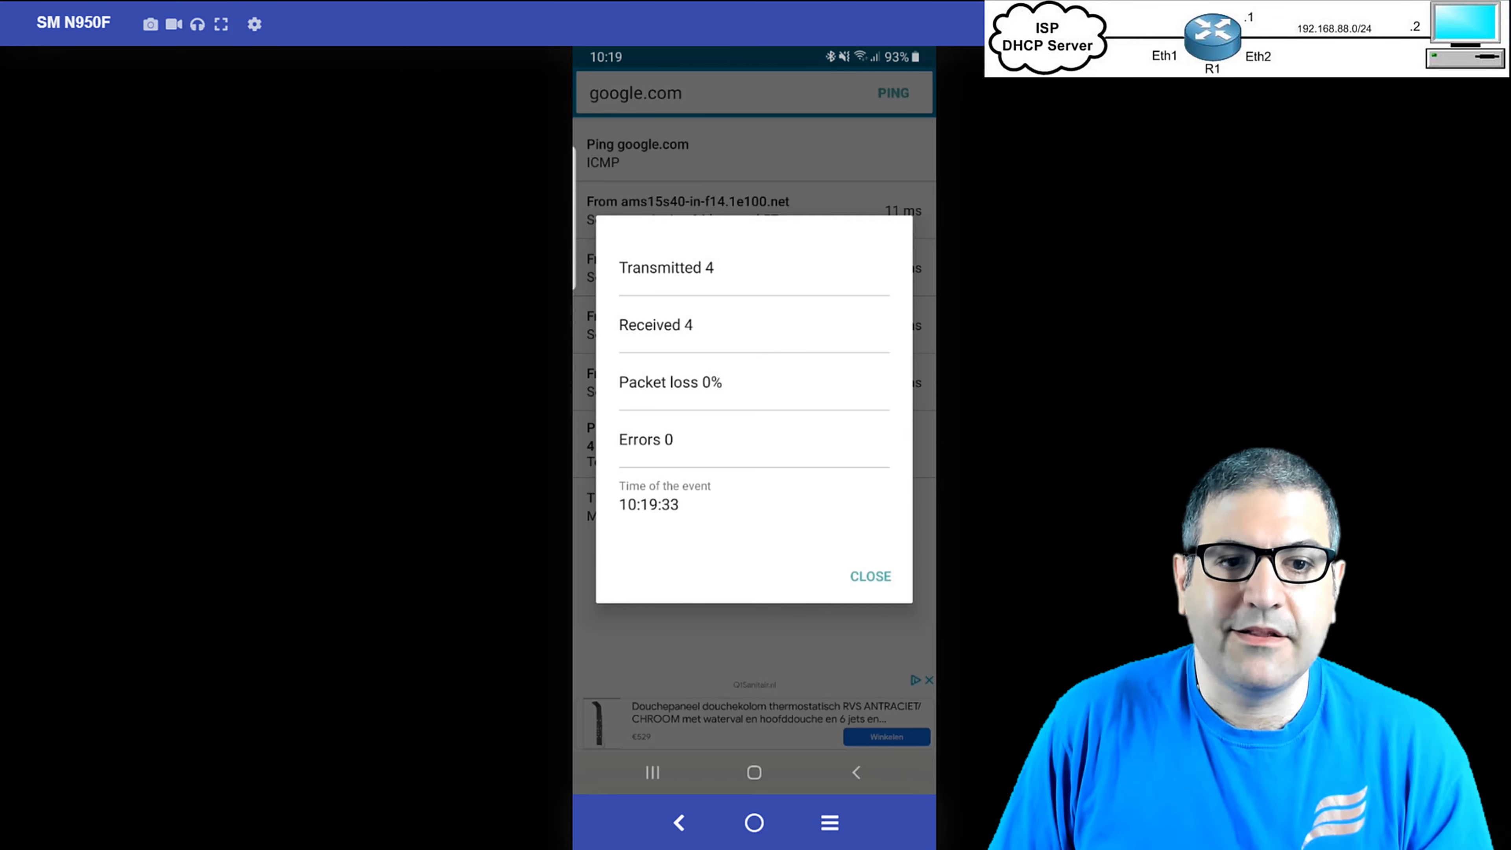
{"action": "left_click", "coordinate": [878, 578]}
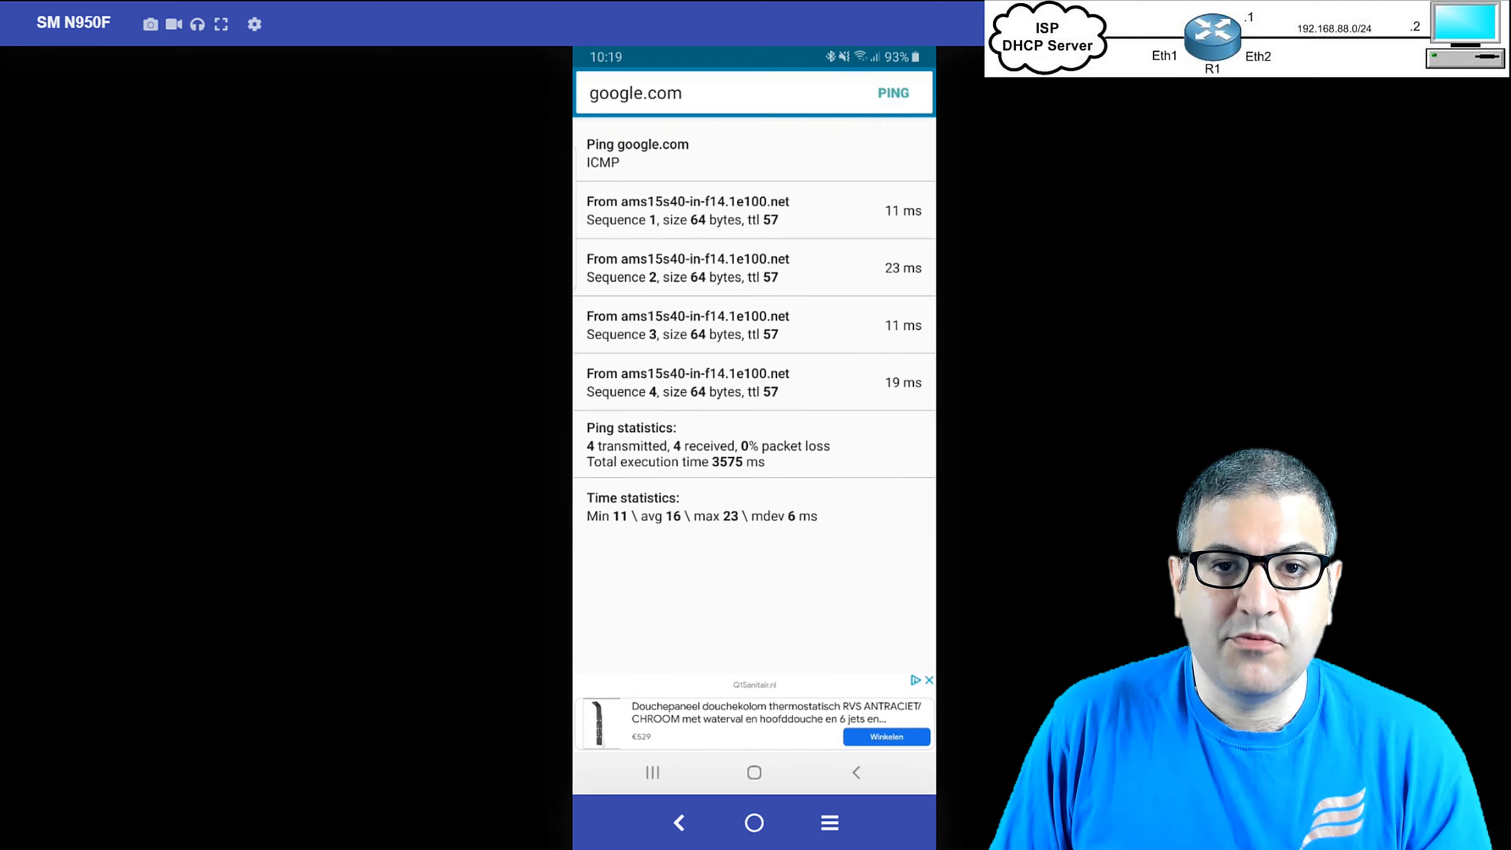